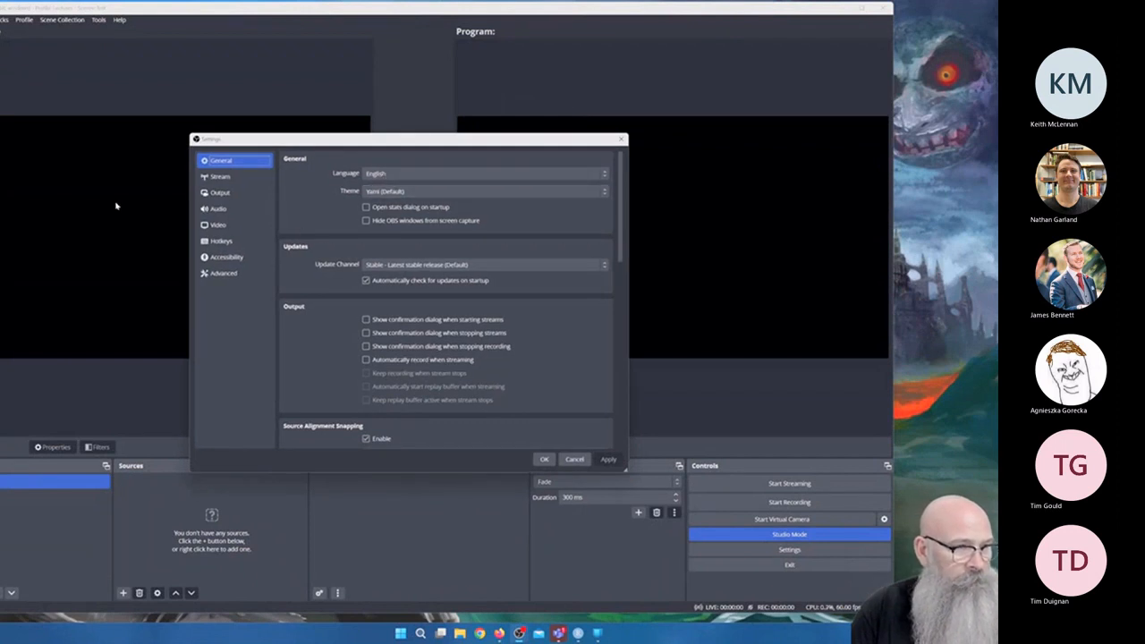
Review the available streaming services in the stream settings and close the settings without changing anything.
{"action": "left_click", "coordinate": [220, 177]}
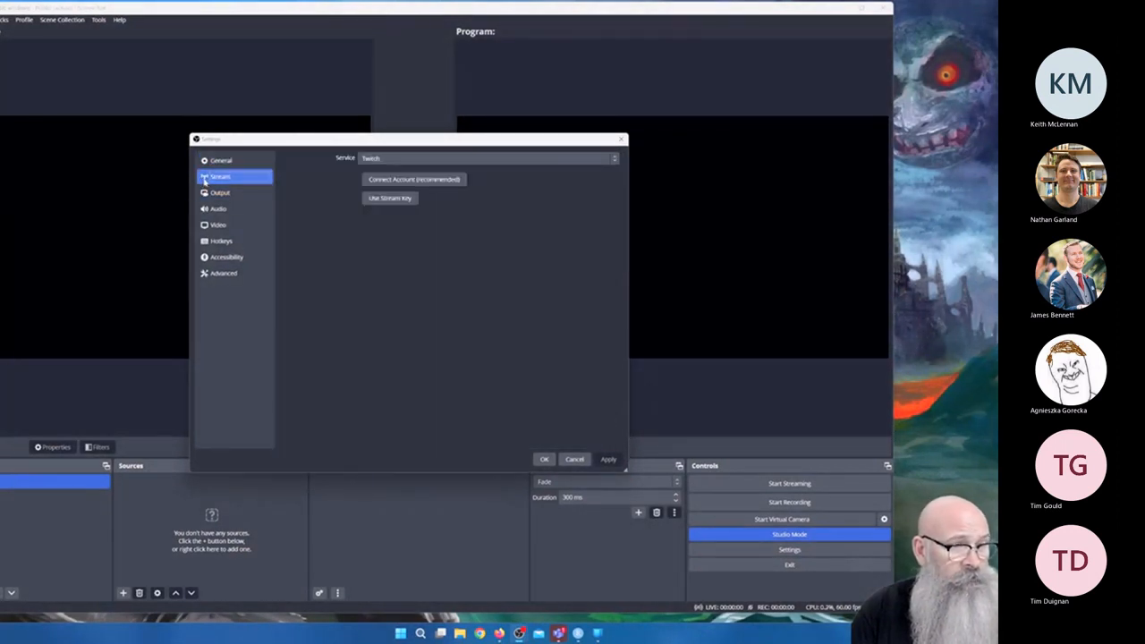
{"action": "left_click", "coordinate": [501, 161]}
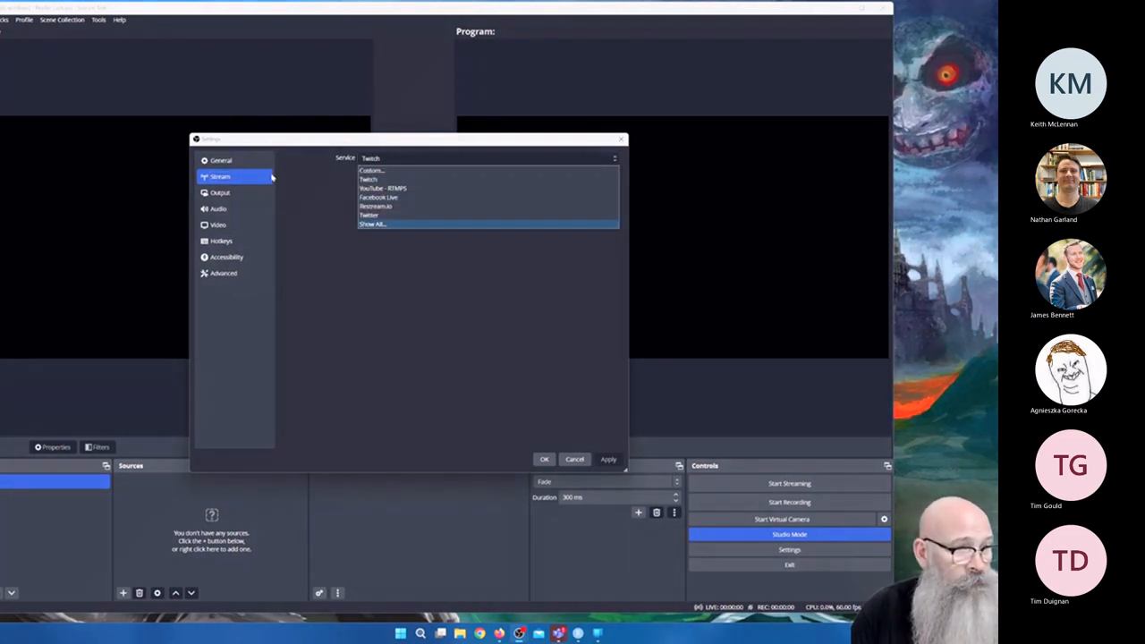
{"action": "left_click", "coordinate": [621, 142]}
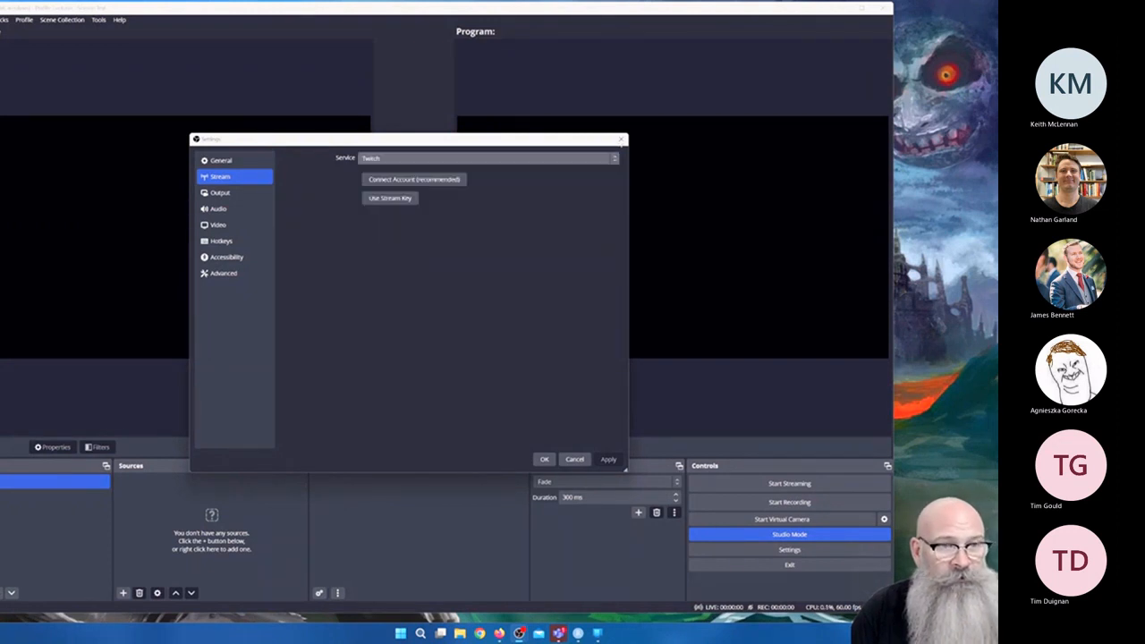
{"action": "left_click", "coordinate": [620, 141]}
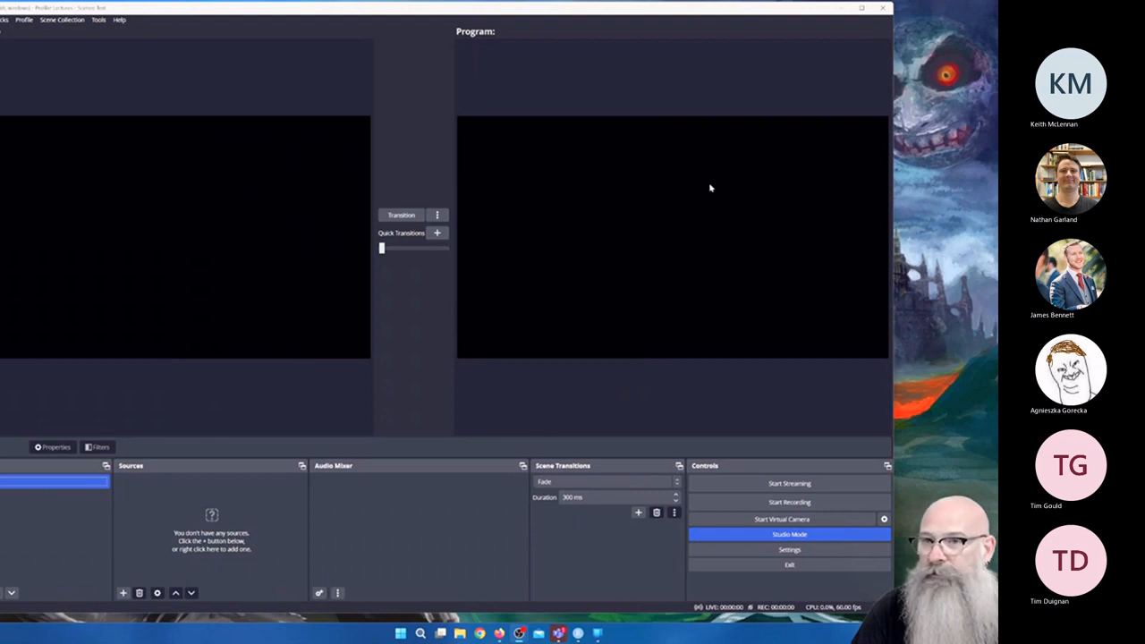
Switch to the Teams Meetings scene collection and return to the Test collection.
{"action": "left_click", "coordinate": [63, 20]}
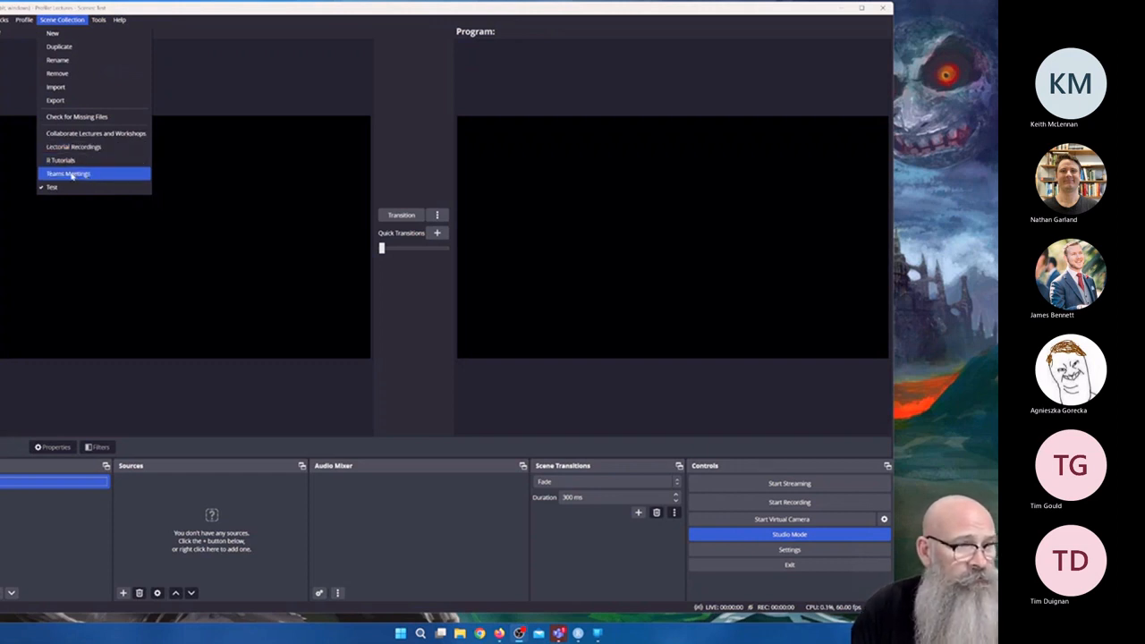
{"action": "left_click", "coordinate": [71, 175]}
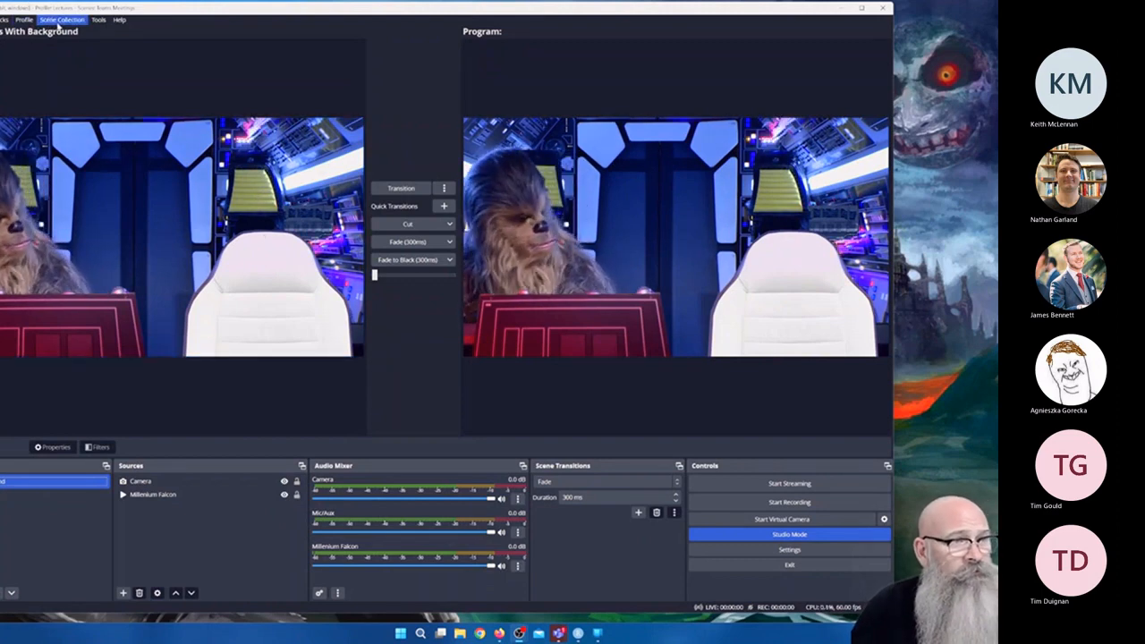
{"action": "left_click", "coordinate": [59, 20]}
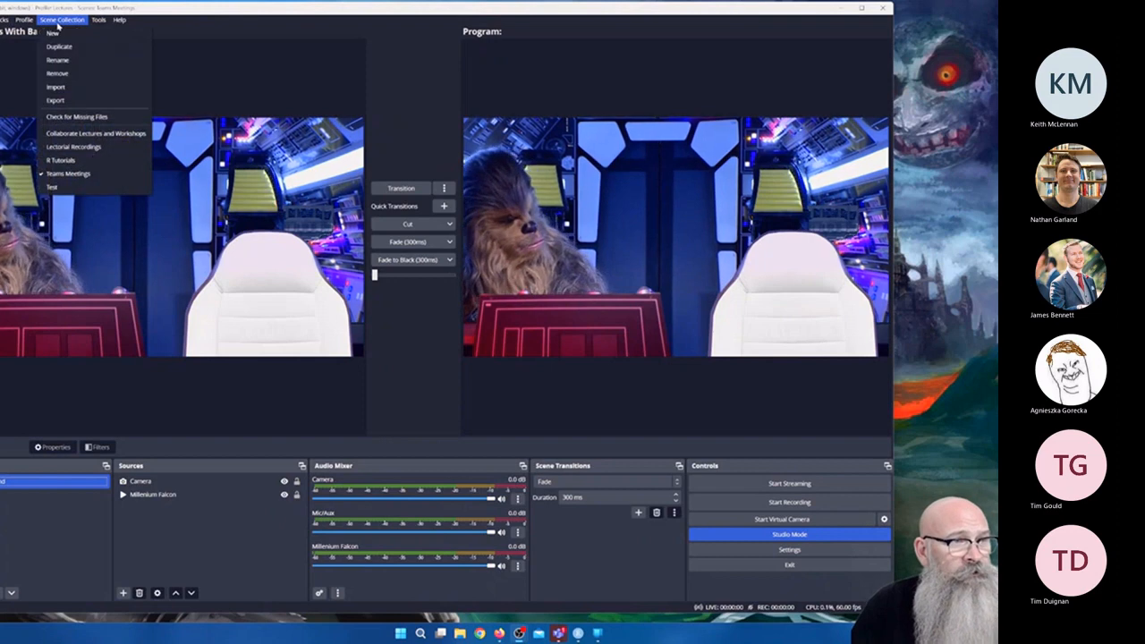
{"action": "left_click", "coordinate": [55, 187]}
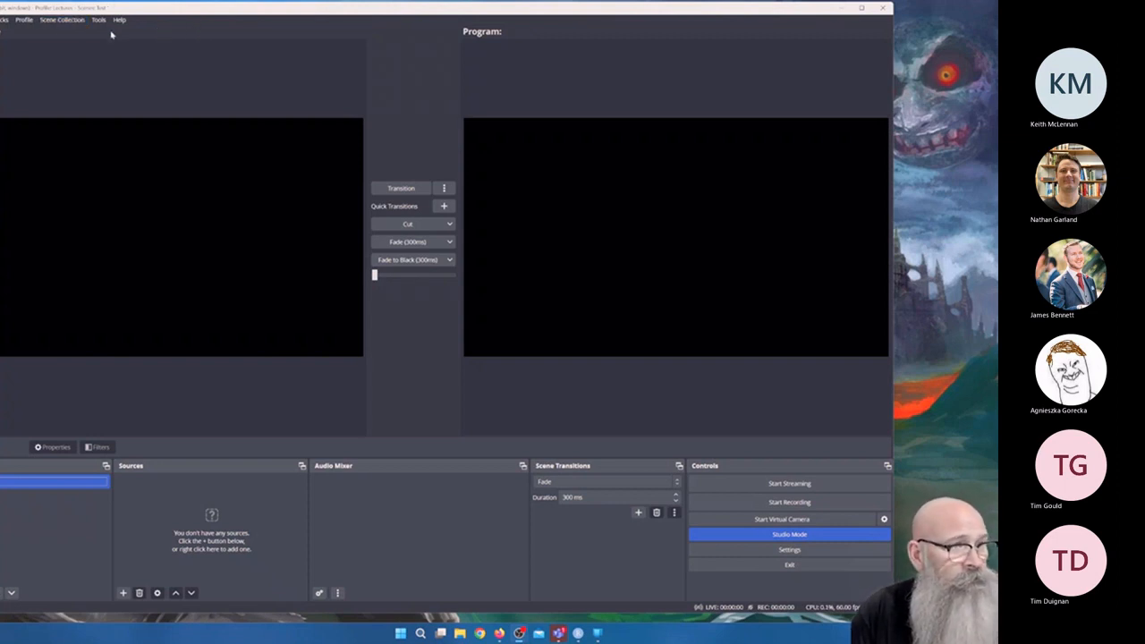
Review the lists of available profiles and scene collections.
{"action": "left_click", "coordinate": [18, 22]}
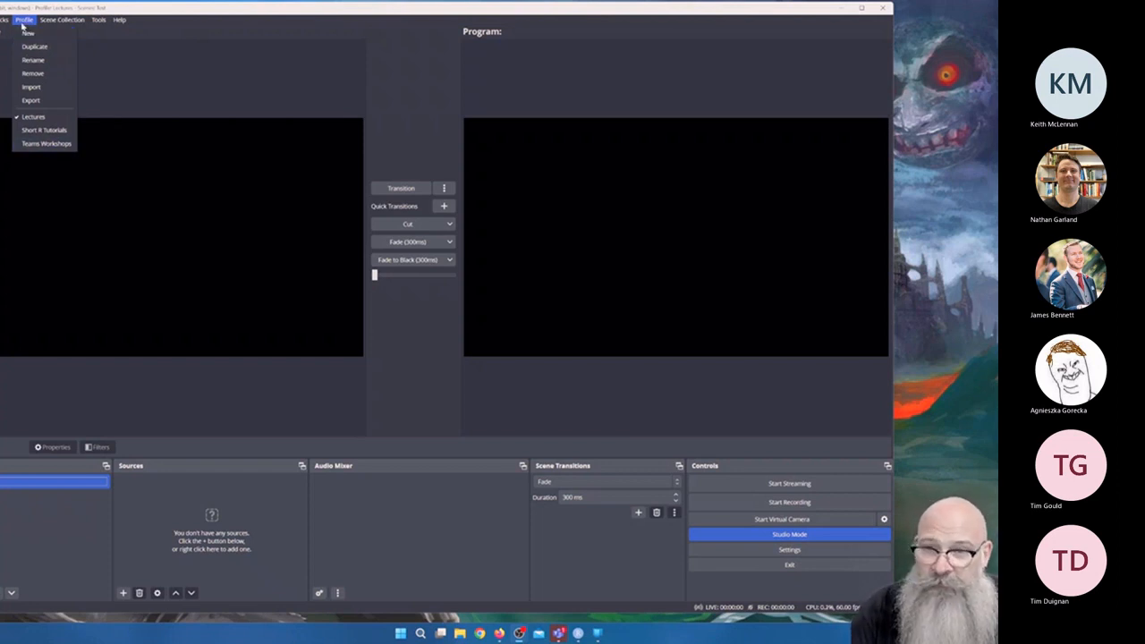
{"action": "left_click", "coordinate": [23, 19]}
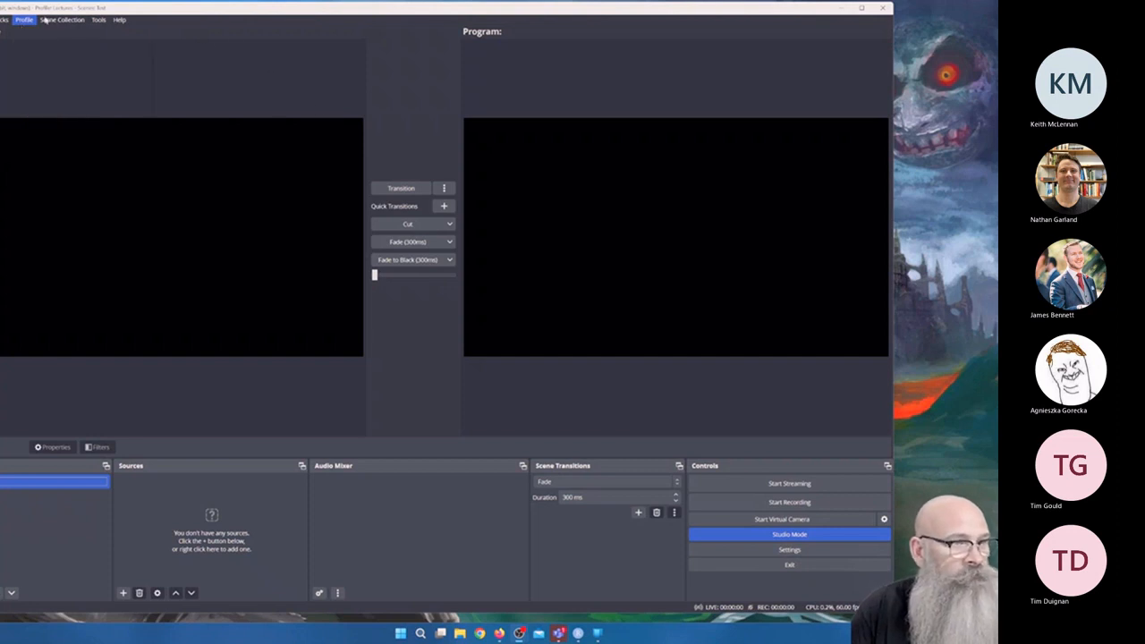
{"action": "left_click", "coordinate": [59, 18]}
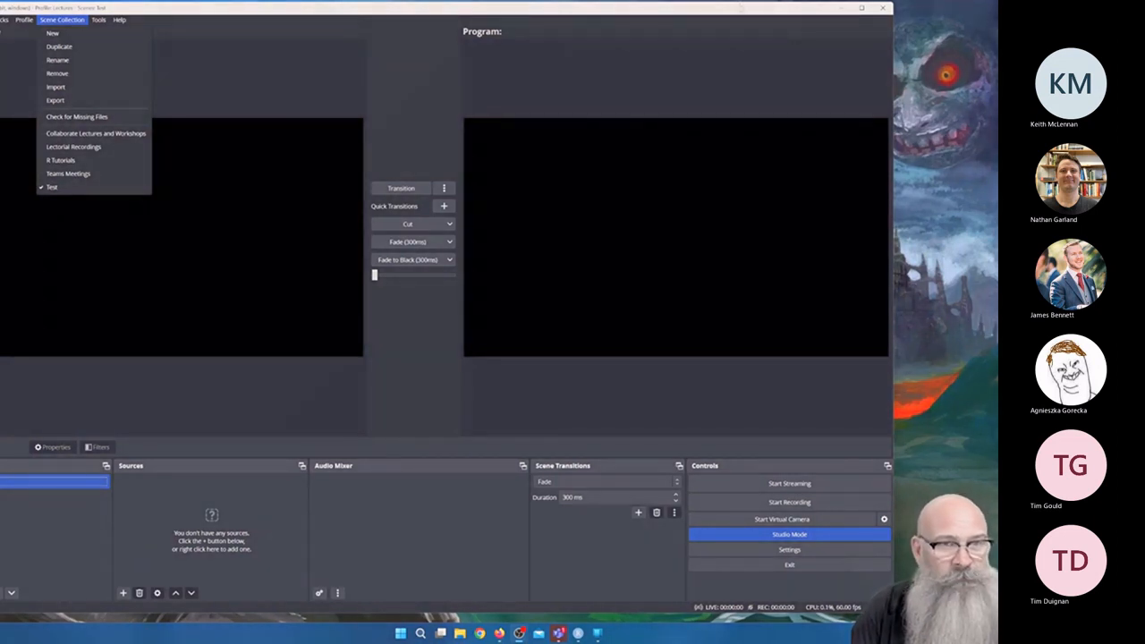
{"action": "key", "text": "Escape"}
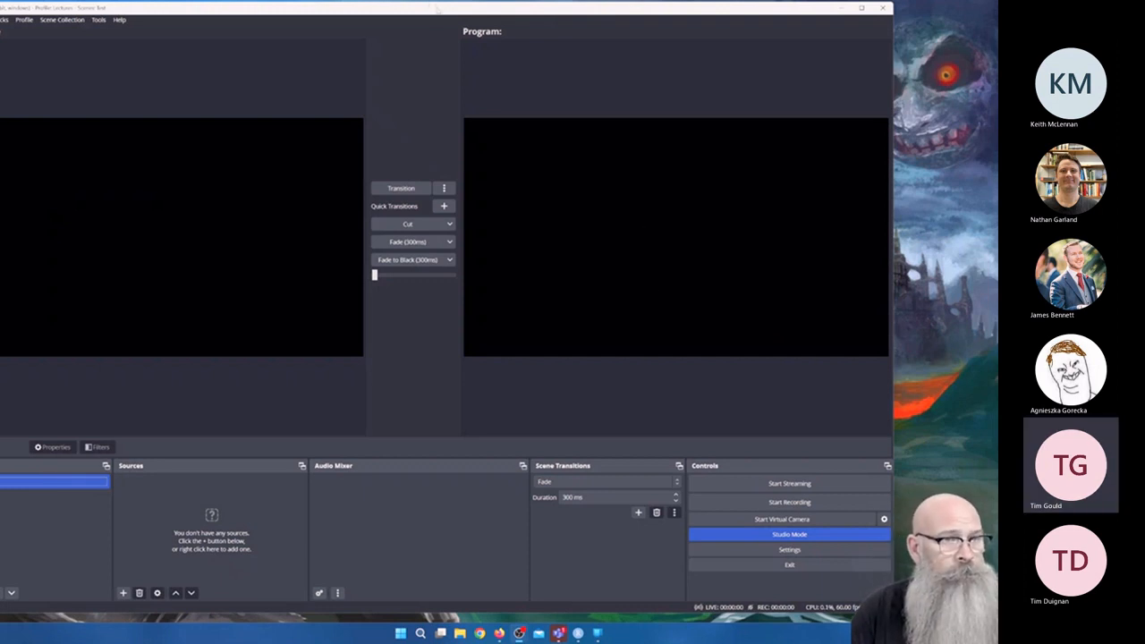
Reposition and shrink the OBS window so that the whole interface is visible on the desktop.
{"action": "left_click_drag", "start_coordinate": [435, 7], "coordinate": [515, 10]}
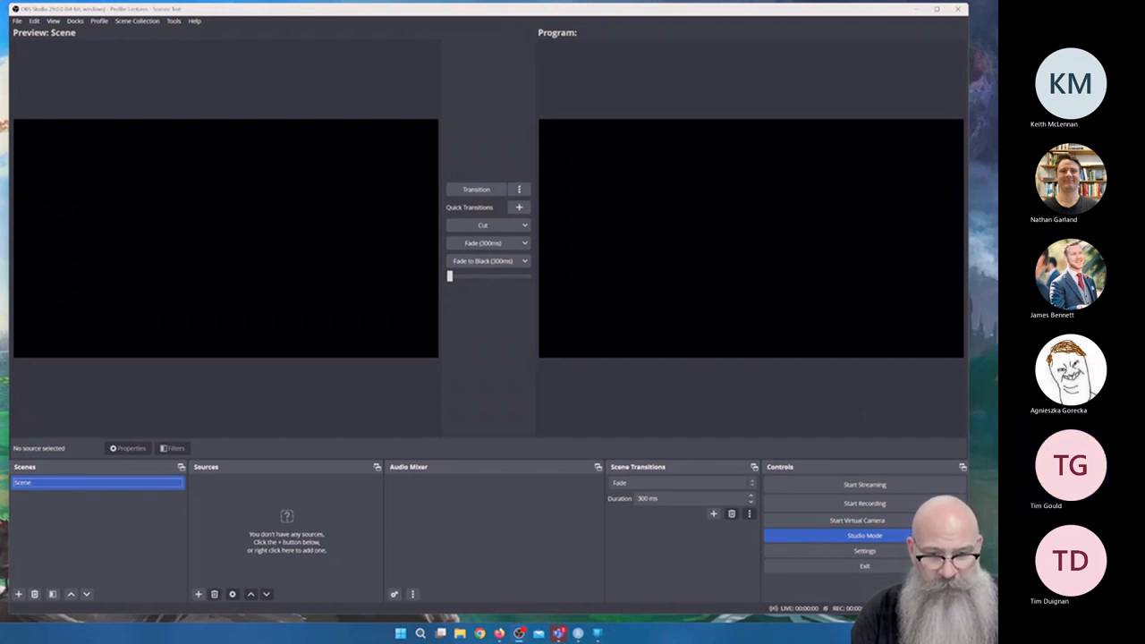
{"action": "left_click_drag", "start_coordinate": [969, 616], "coordinate": [861, 583]}
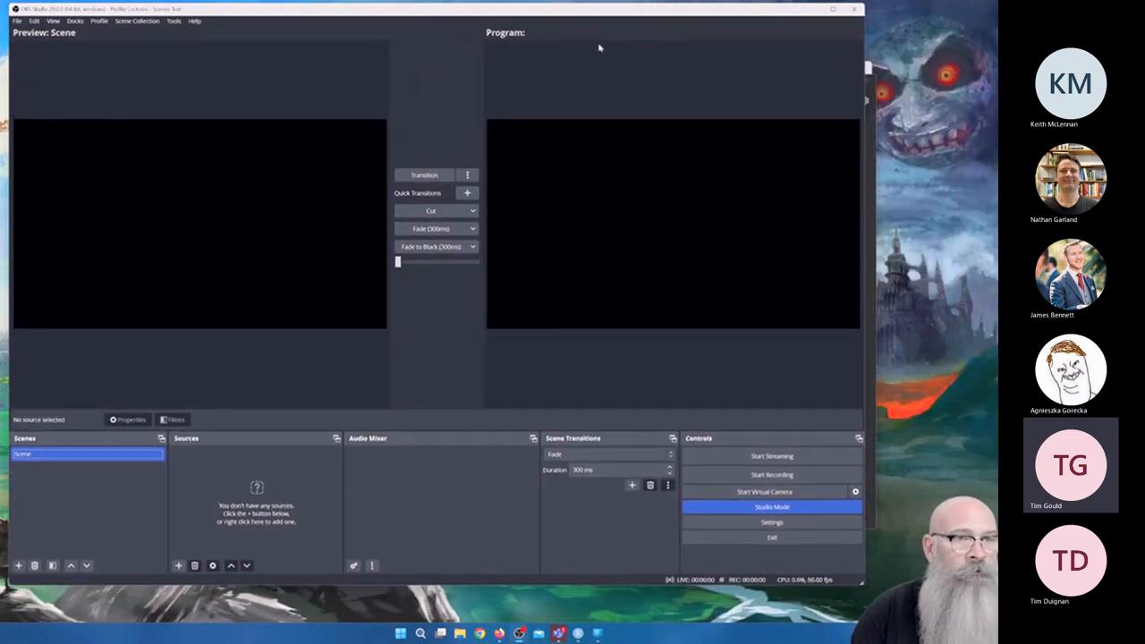
{"action": "left_click_drag", "start_coordinate": [510, 8], "coordinate": [546, 22]}
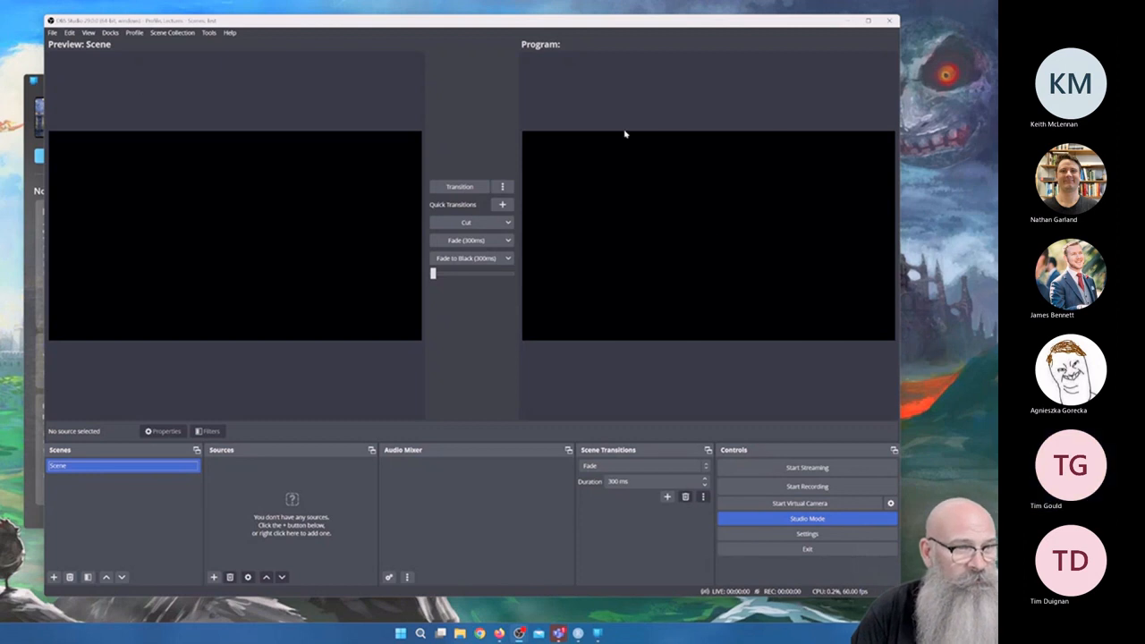
Rename the existing scene as Intro Text.
{"action": "right_click", "coordinate": [81, 467]}
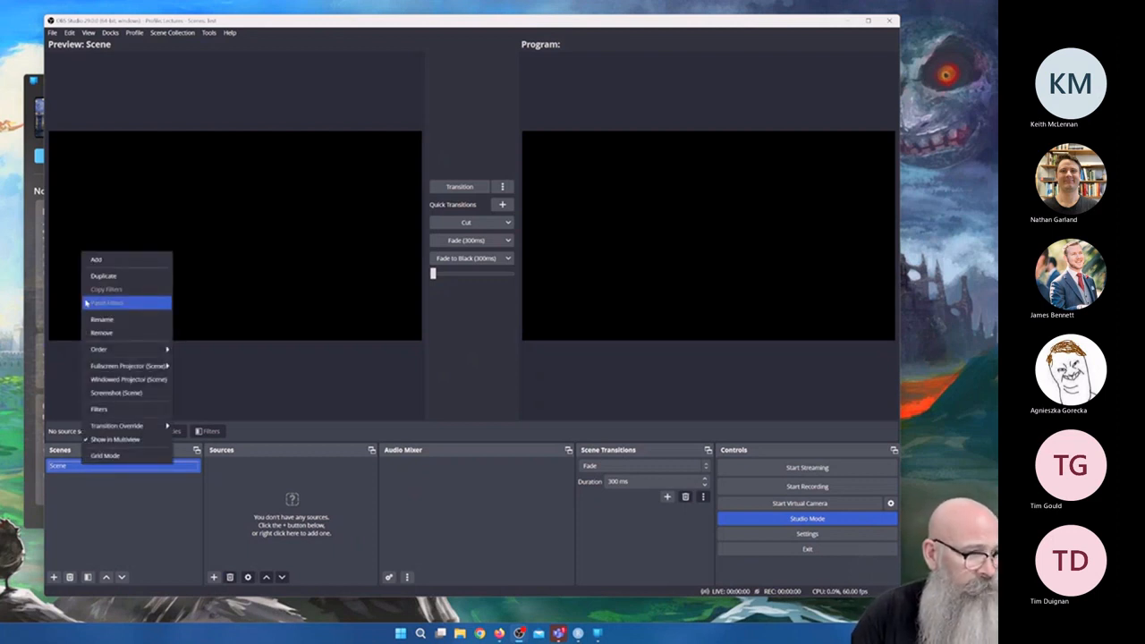
{"action": "left_click", "coordinate": [109, 319]}
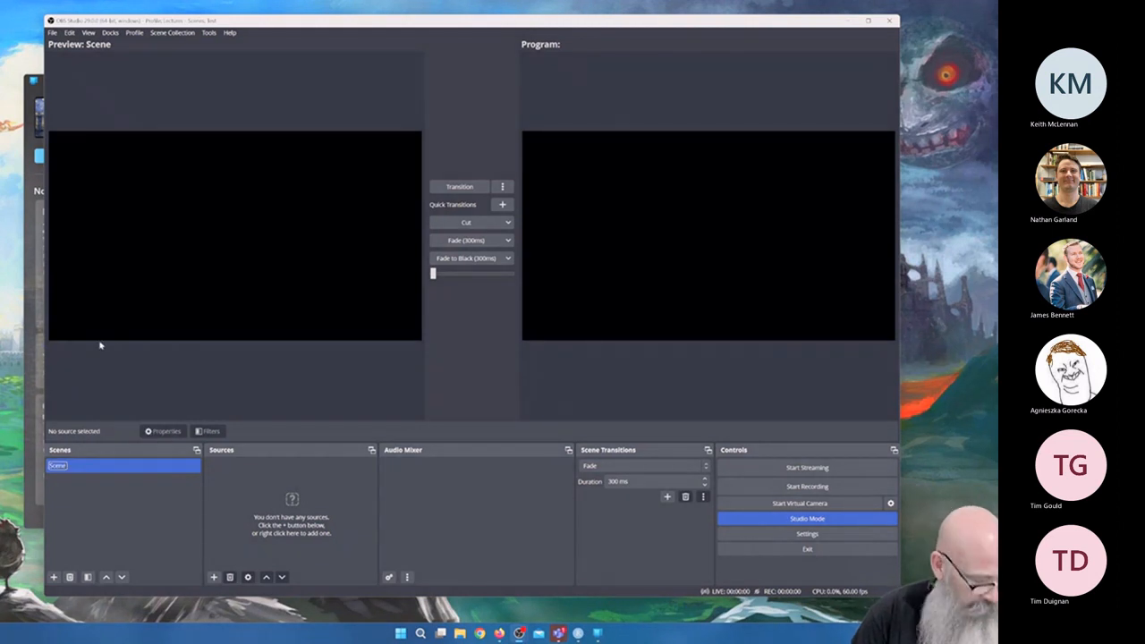
{"action": "type", "text": "Intro"}
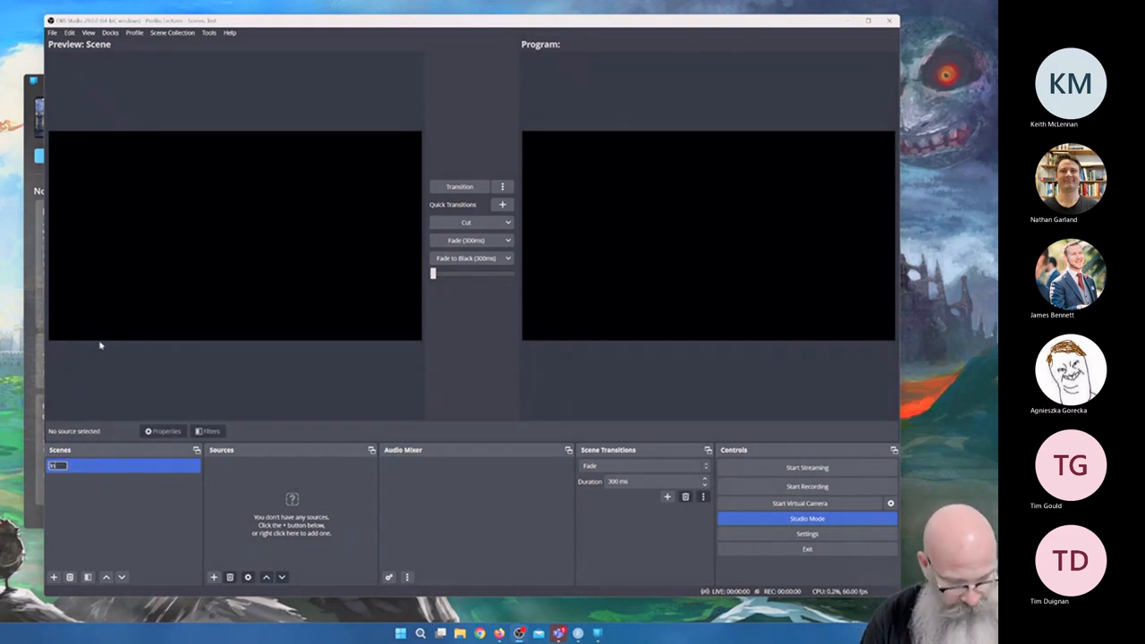
{"action": "type", "text": " Text"}
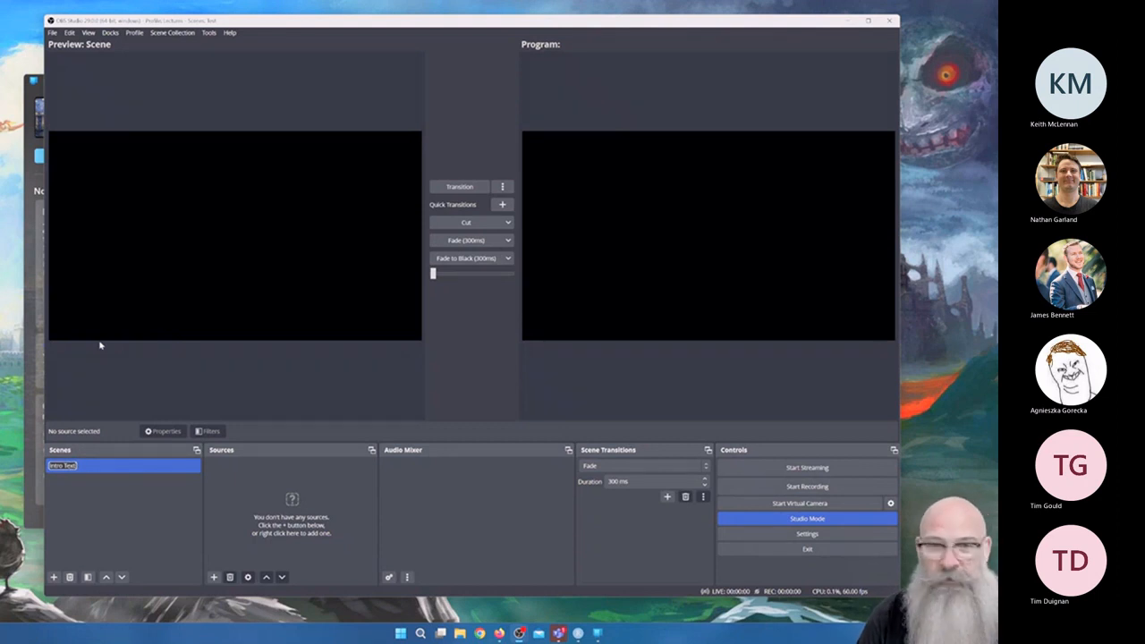
{"action": "left_click", "coordinate": [136, 524]}
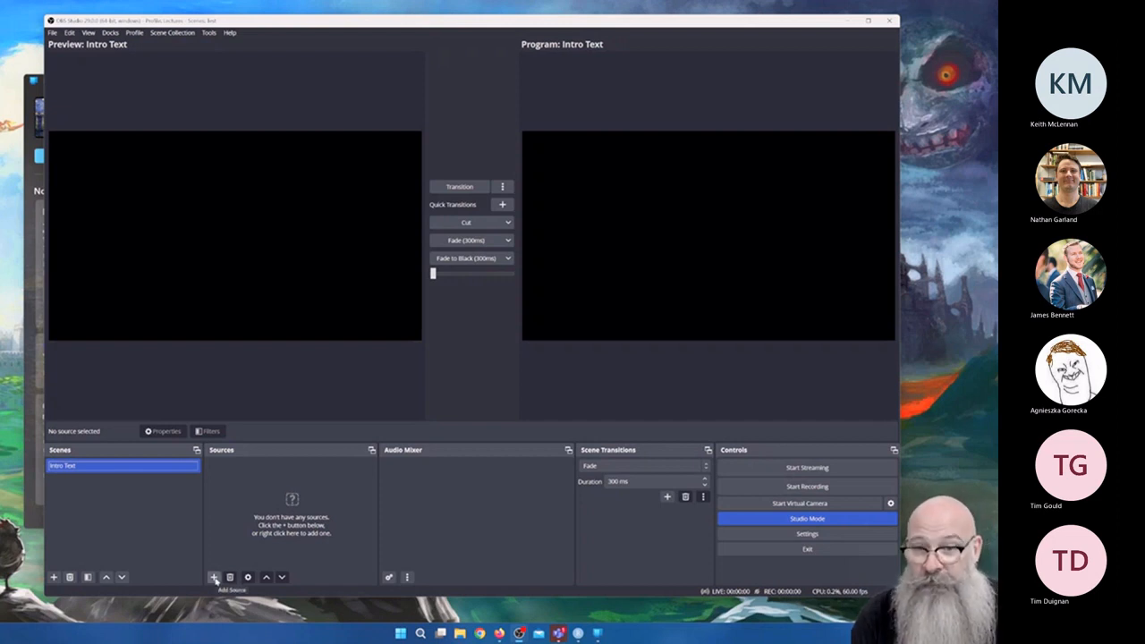
Add a new Color Source named Blue to the Intro Text scene.
{"action": "left_click", "coordinate": [214, 579]}
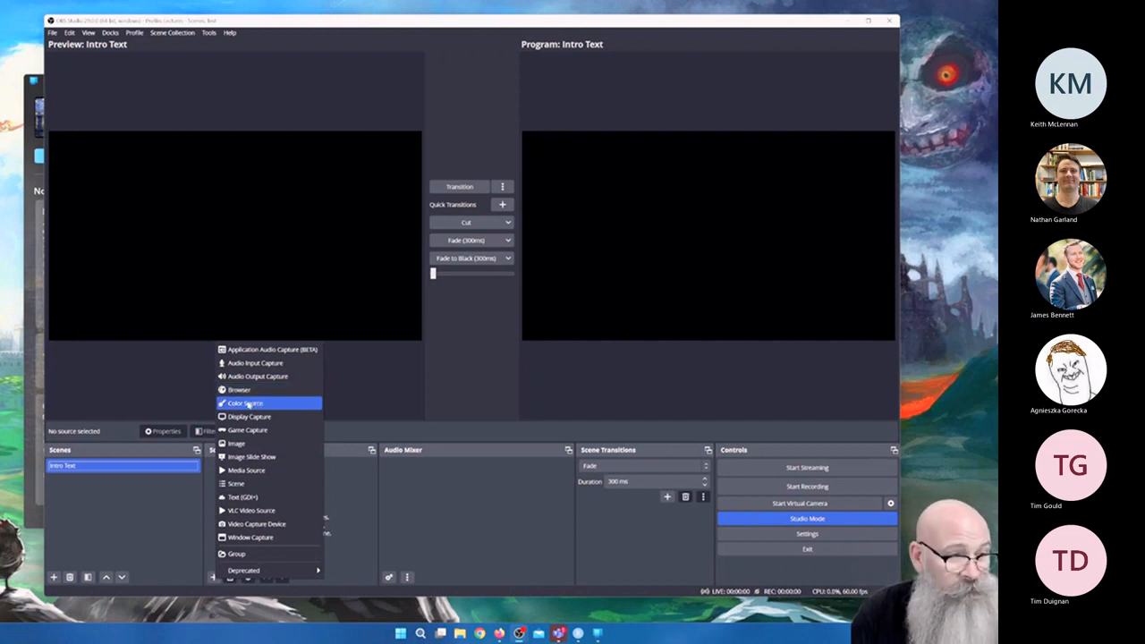
{"action": "left_click", "coordinate": [248, 405]}
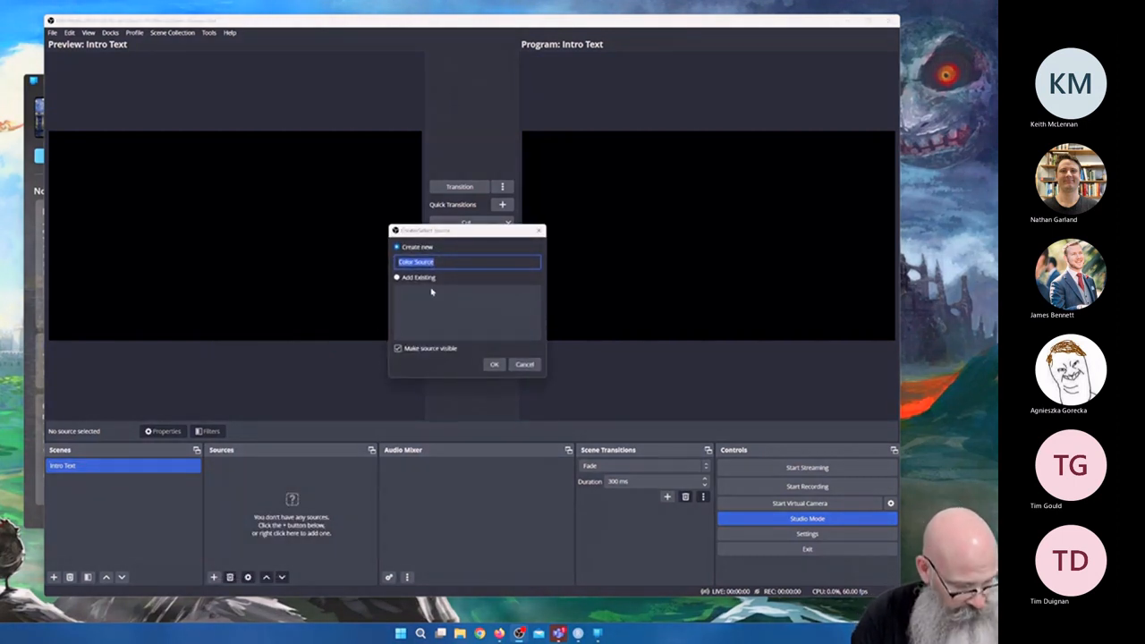
{"action": "type", "text": "Blue"}
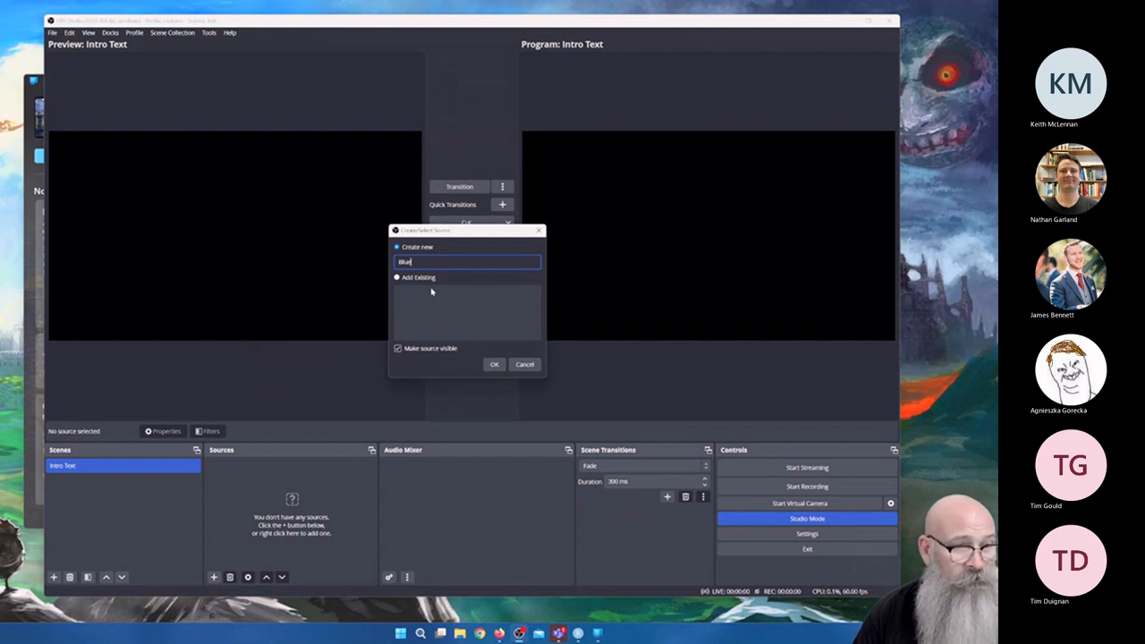
{"action": "left_click", "coordinate": [491, 367]}
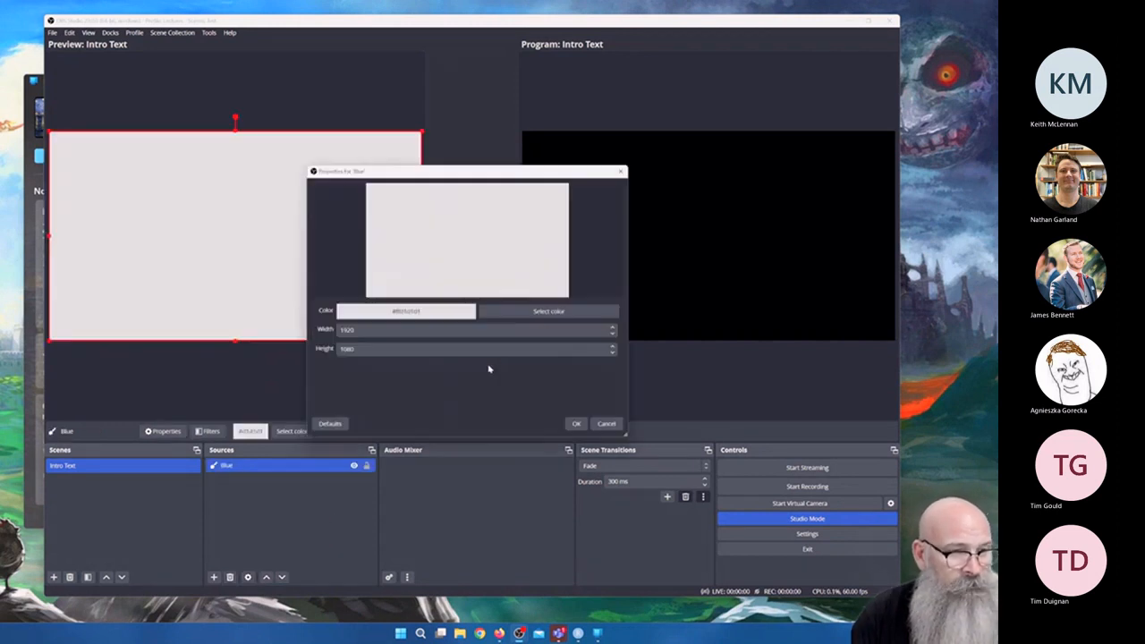
Set the Blue source's color to the pale blue #aaffff, accept its properties and deselect it.
{"action": "left_click", "coordinate": [501, 311]}
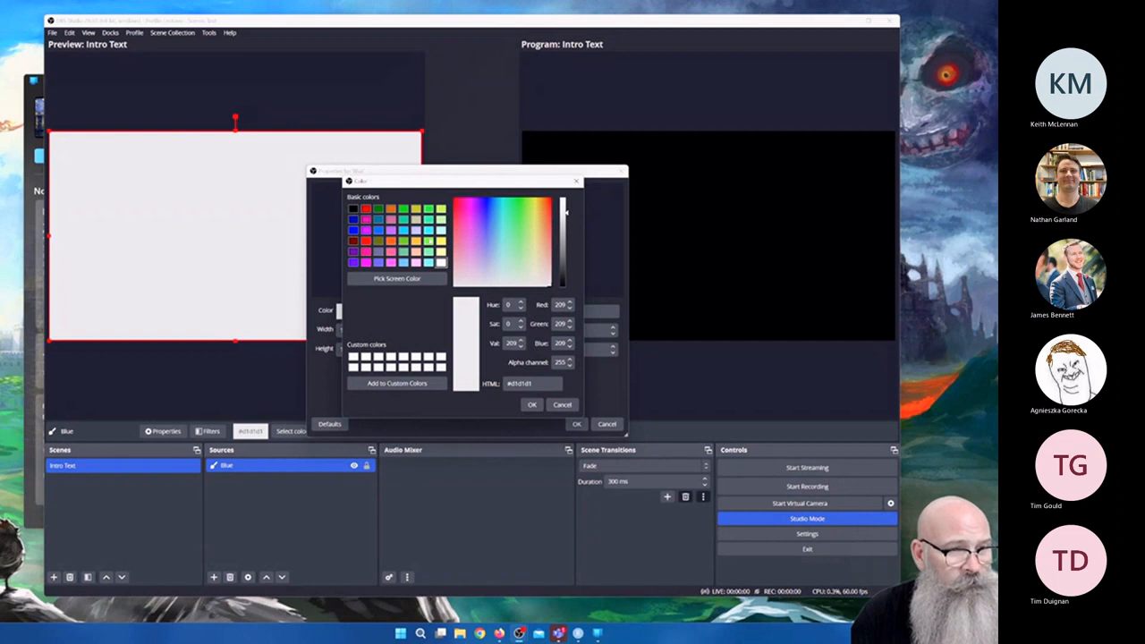
{"action": "left_click", "coordinate": [441, 231]}
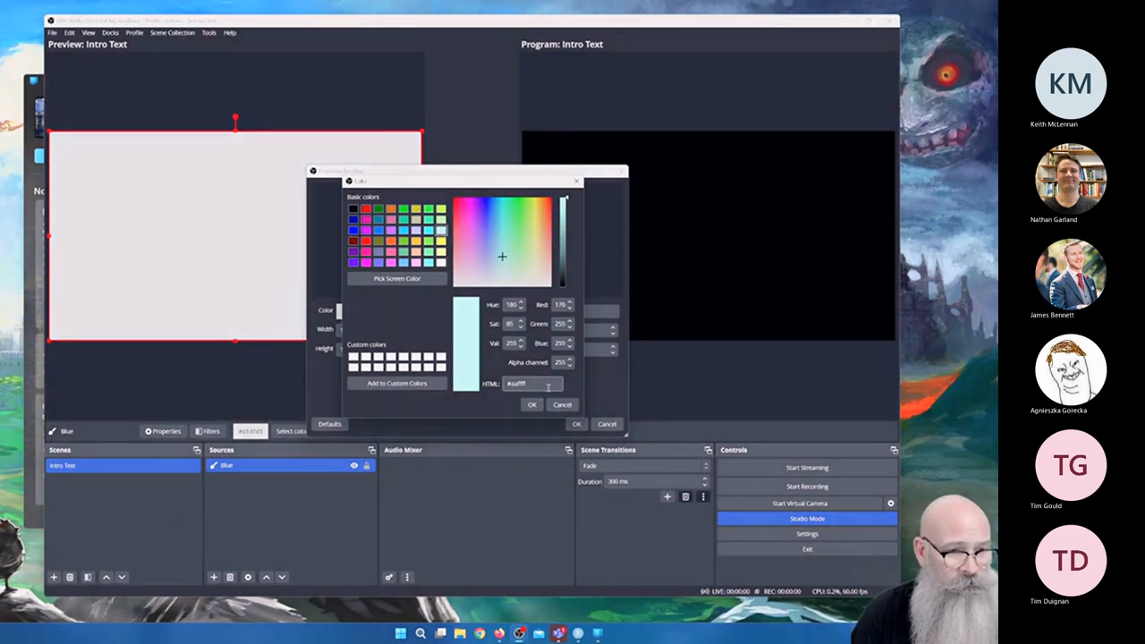
{"action": "left_click", "coordinate": [534, 405]}
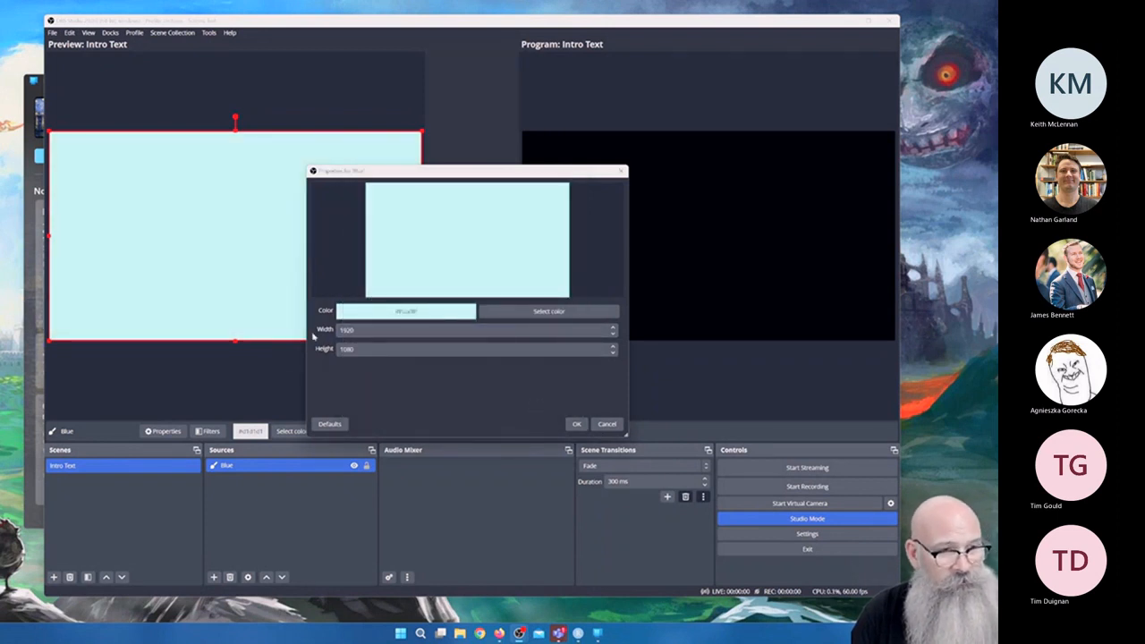
{"action": "left_click", "coordinate": [576, 424]}
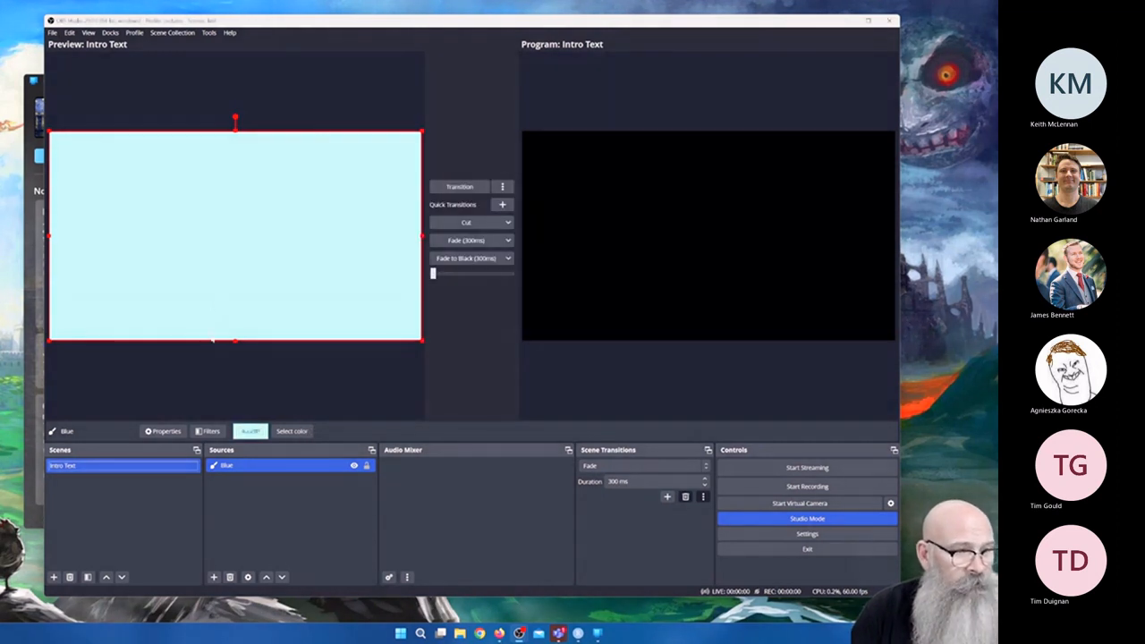
{"action": "left_click", "coordinate": [238, 377]}
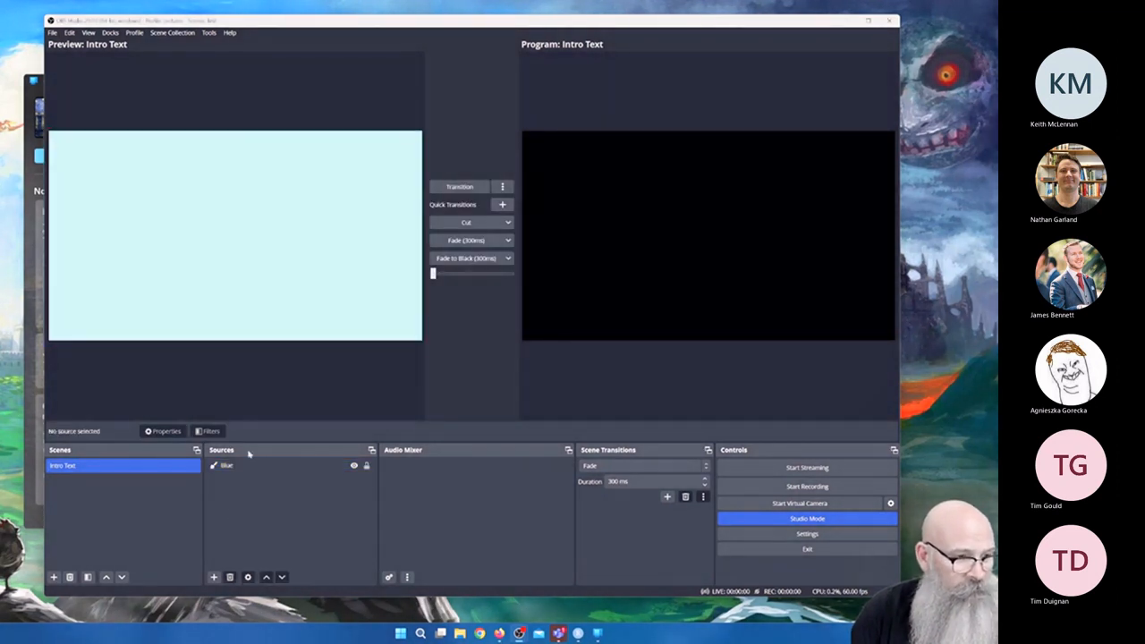
Add a new Text (GDI+) source named Welcome to the Intro Text scene.
{"action": "left_click", "coordinate": [214, 576]}
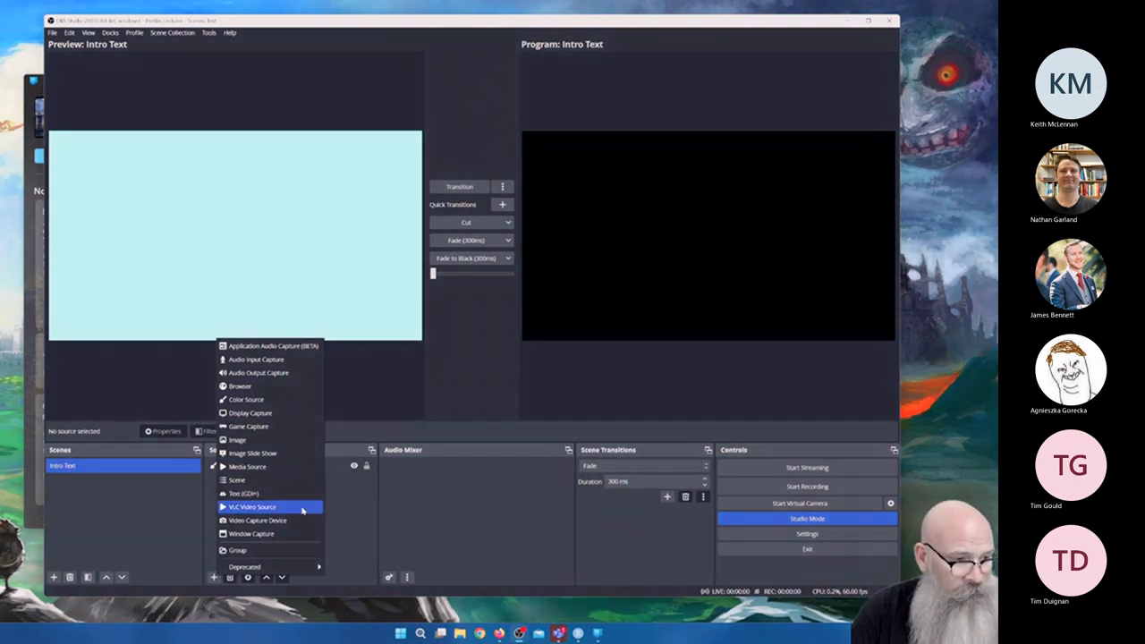
{"action": "left_click", "coordinate": [244, 494]}
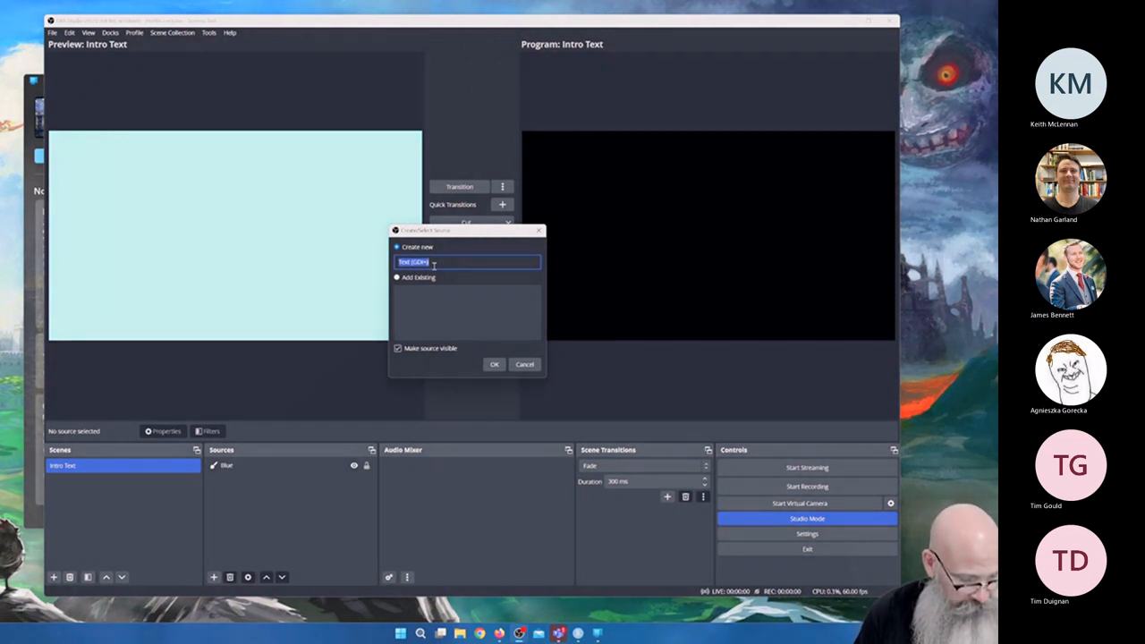
{"action": "type", "text": "We"}
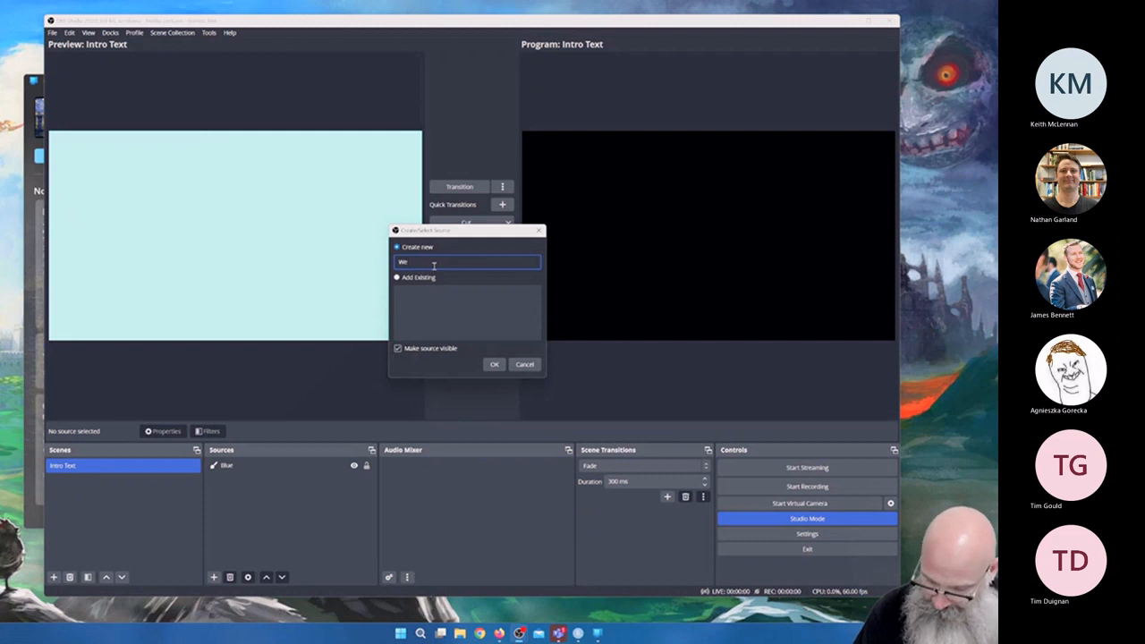
{"action": "type", "text": "lcome"}
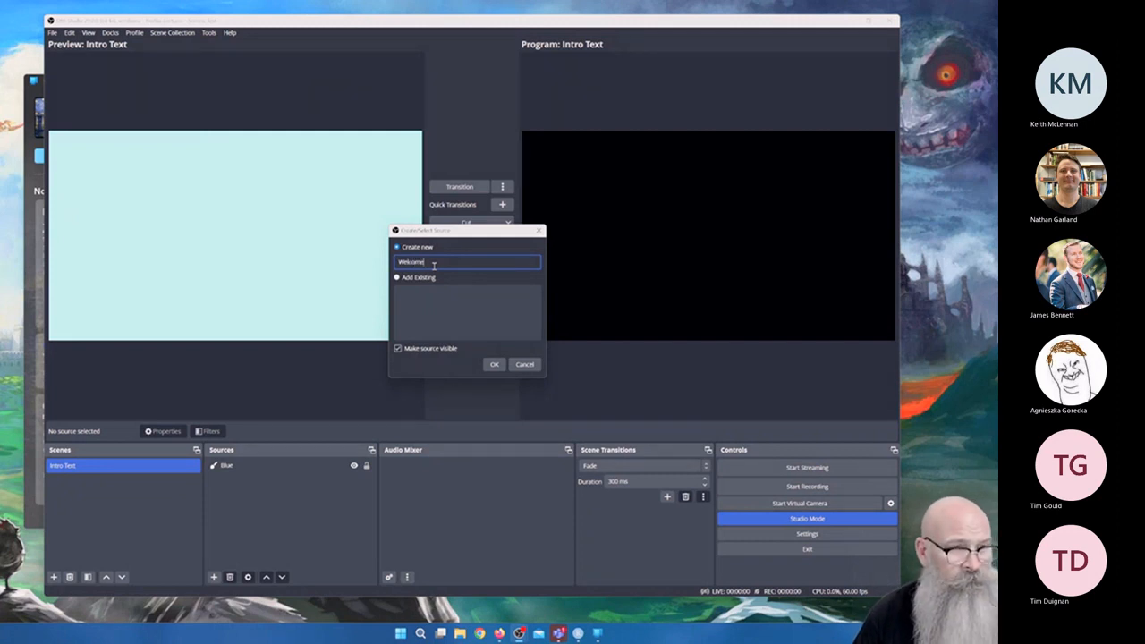
{"action": "left_click", "coordinate": [490, 364]}
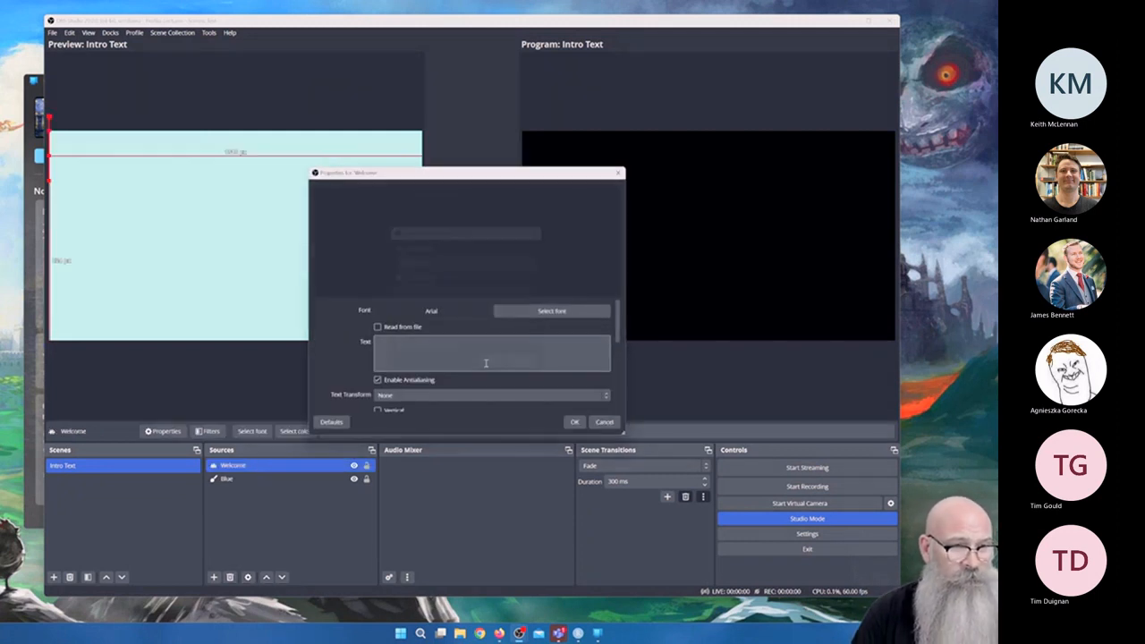
Enter "Welcome to Advanced Awesomeness" as the first line of the Welcome source's text.
{"action": "left_click", "coordinate": [386, 348]}
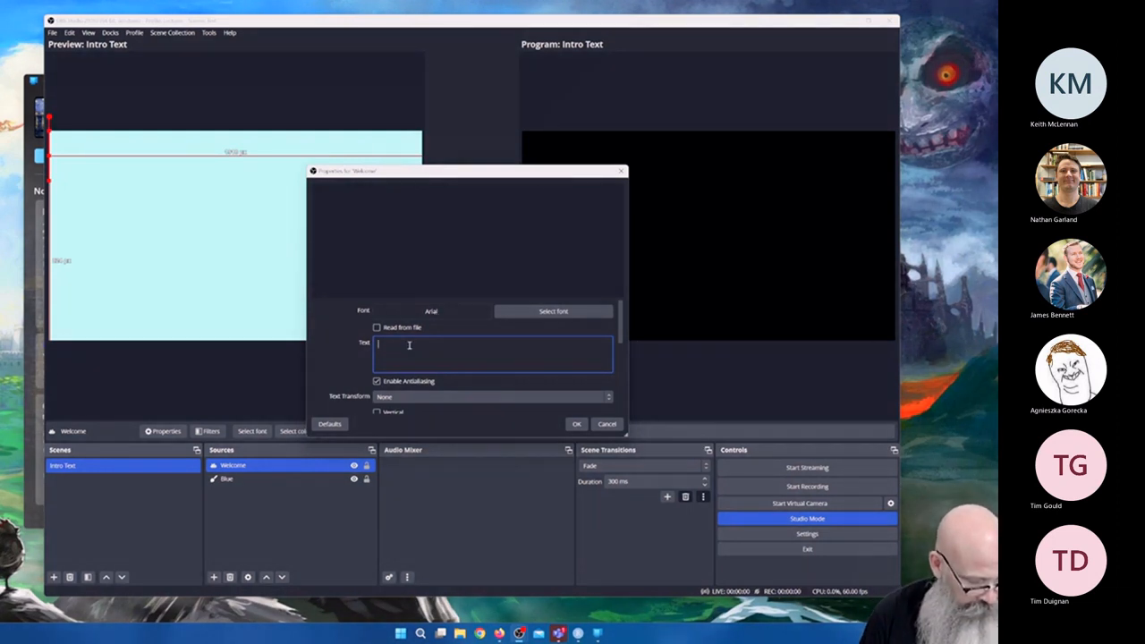
{"action": "type", "text": "Wel"}
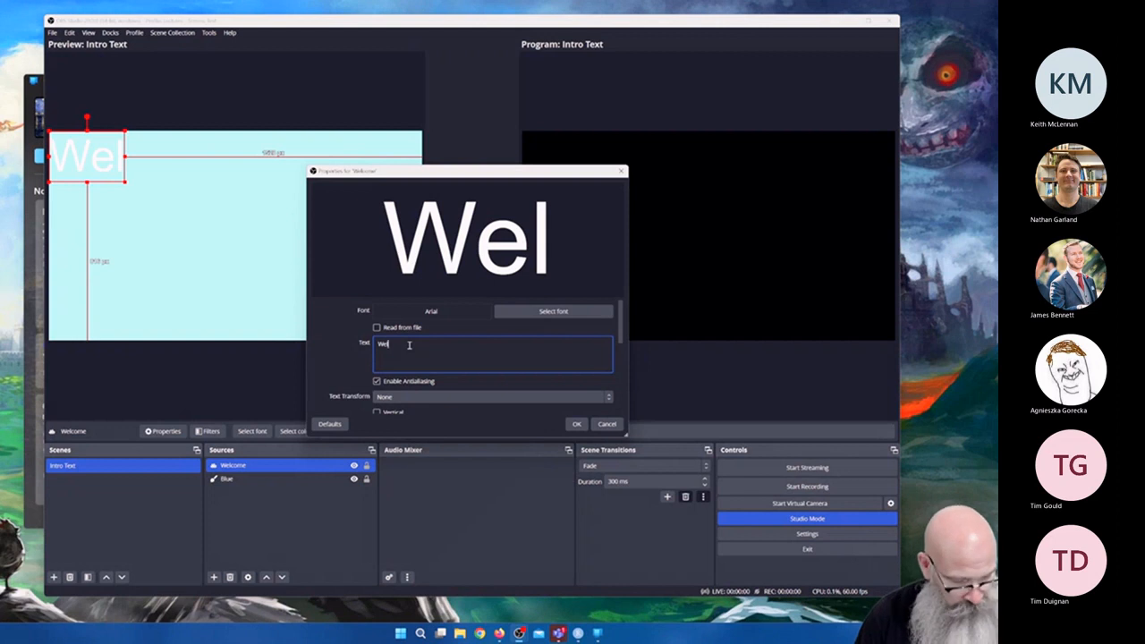
{"action": "type", "text": "come to S"}
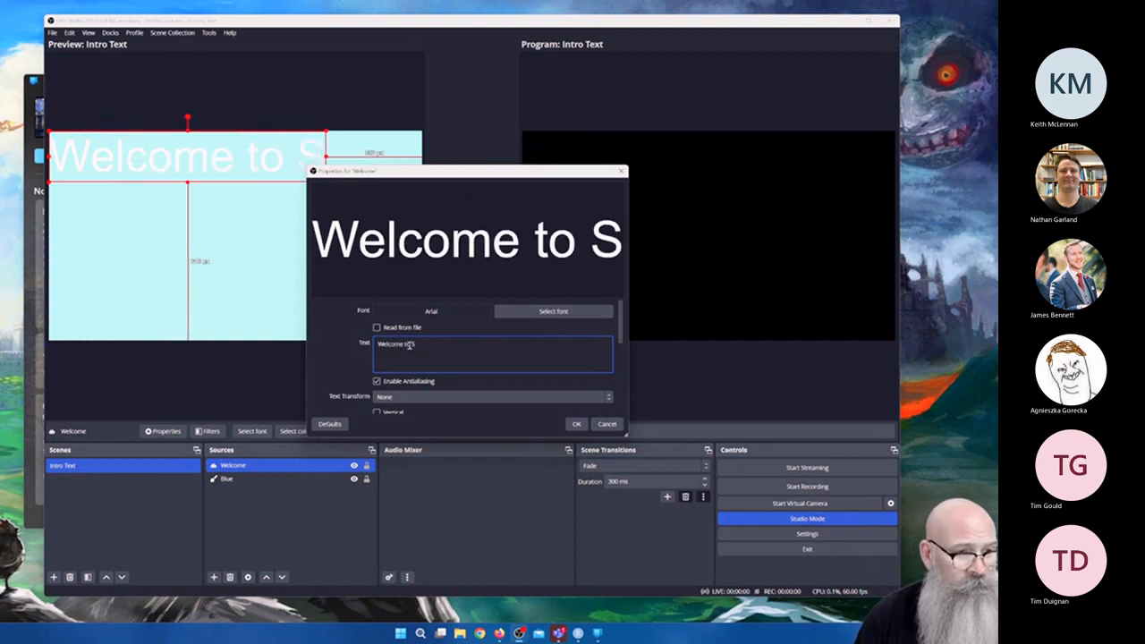
{"action": "key", "text": "BackSpace"}
{"action": "type", "text": "A"}
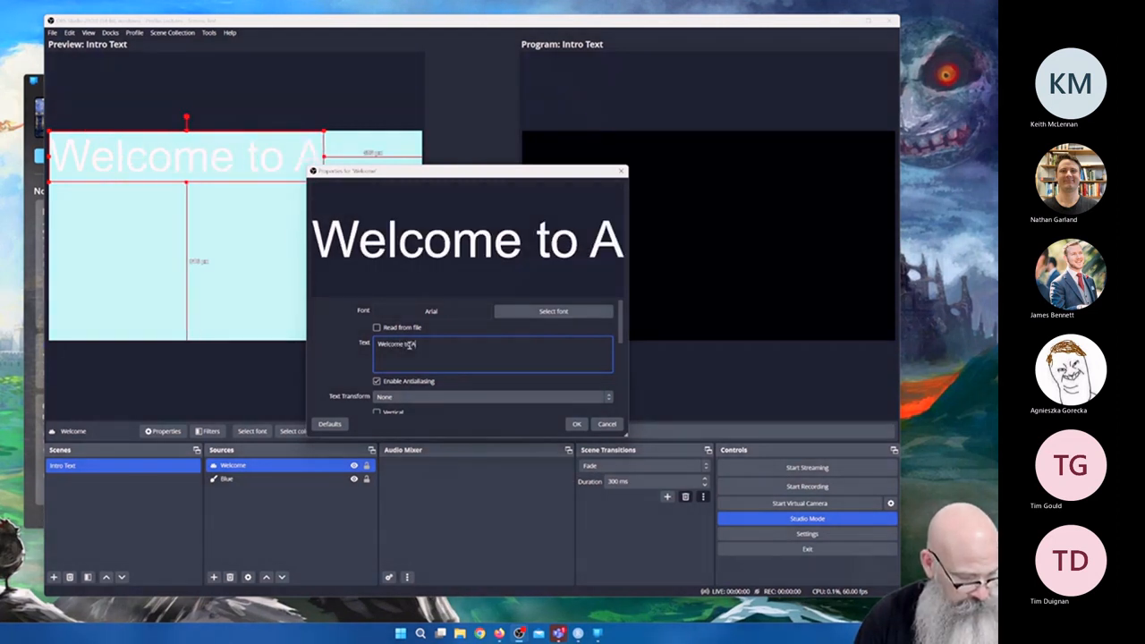
{"action": "type", "text": "dvanced"}
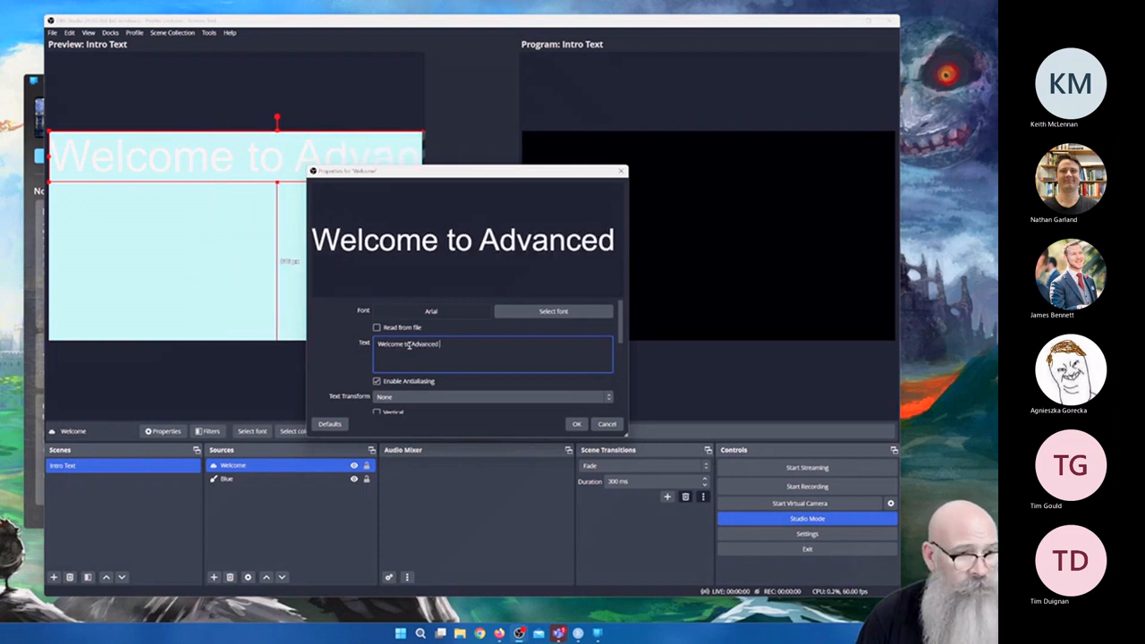
{"action": "type", "text": " Awe"}
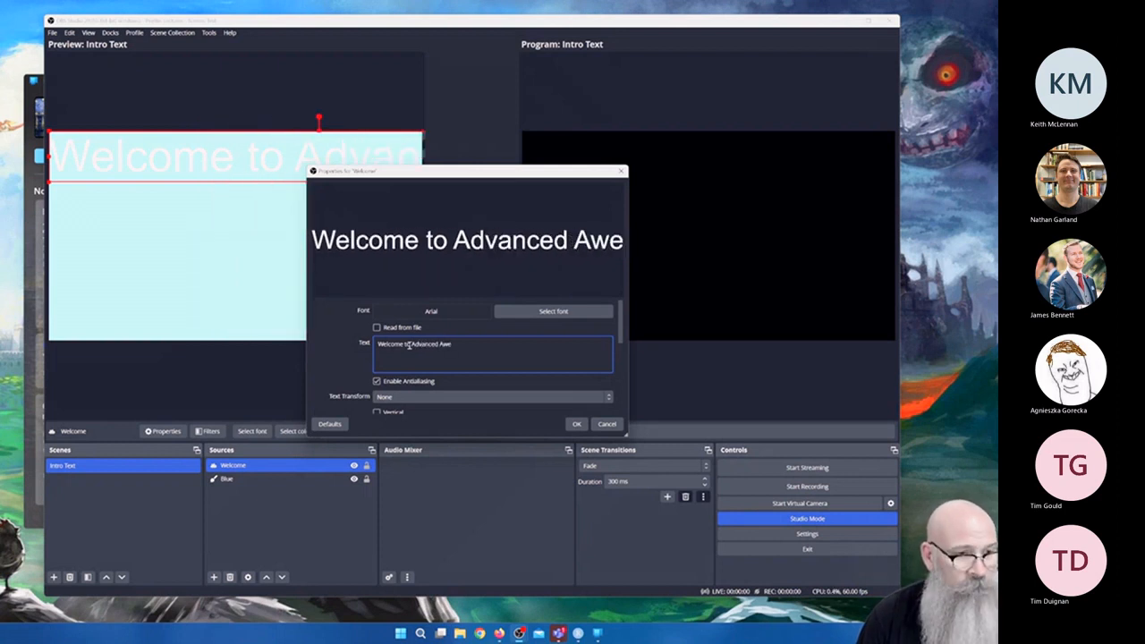
{"action": "type", "text": "somen"}
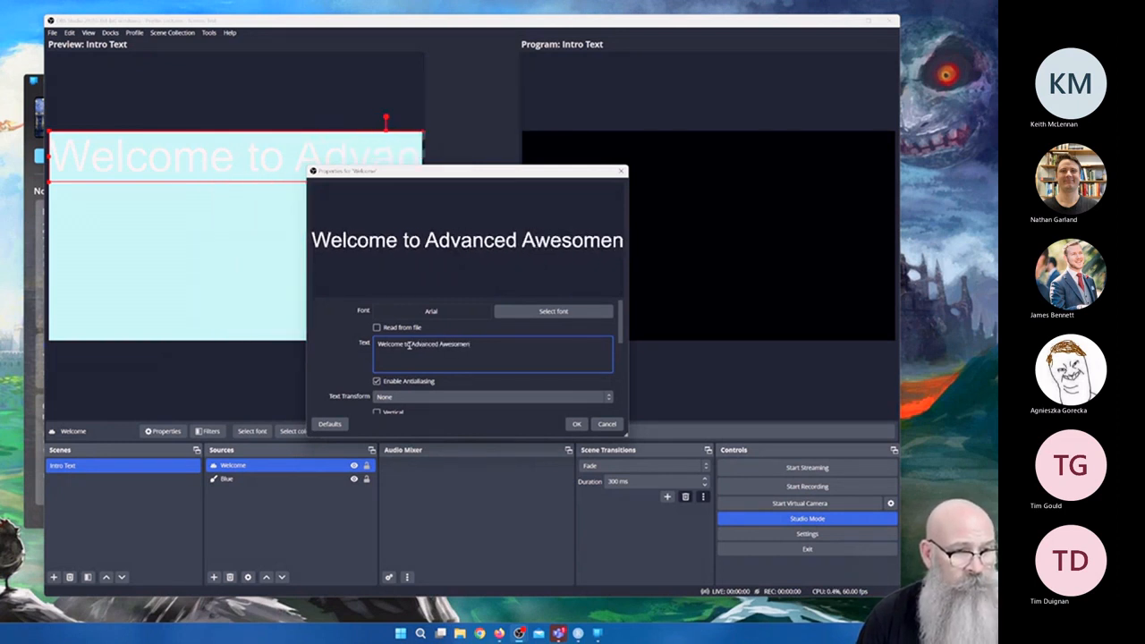
{"action": "type", "text": "ess"}
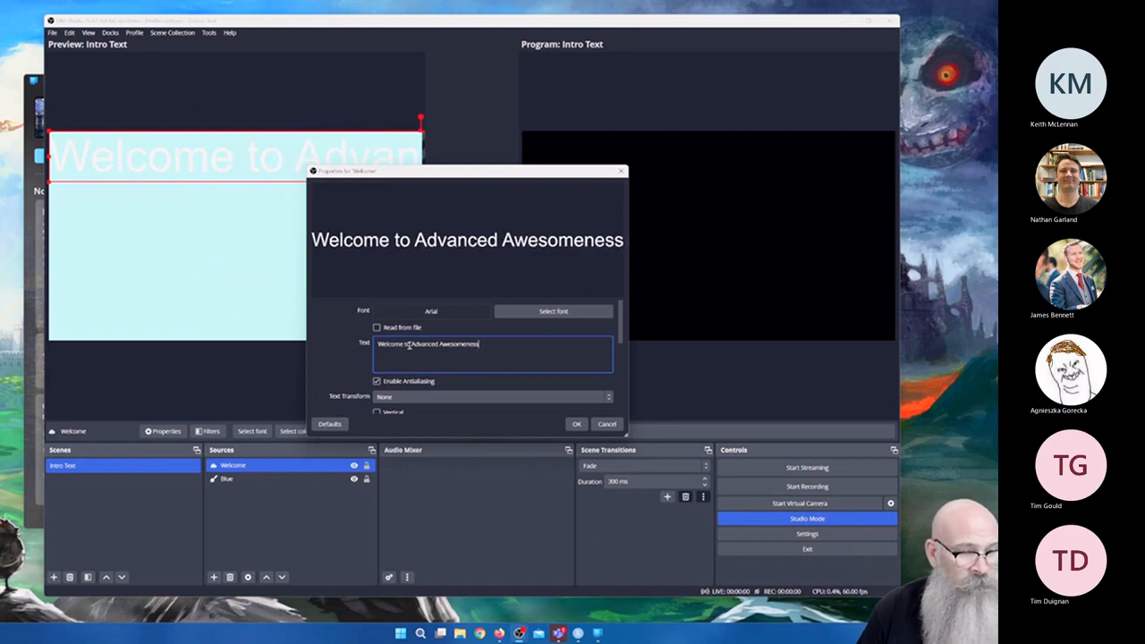
Add a second line "(6021AWE)" to the Welcome text, indent it with spaces to centre it under the first, and accept the properties.
{"action": "key", "text": "Return"}
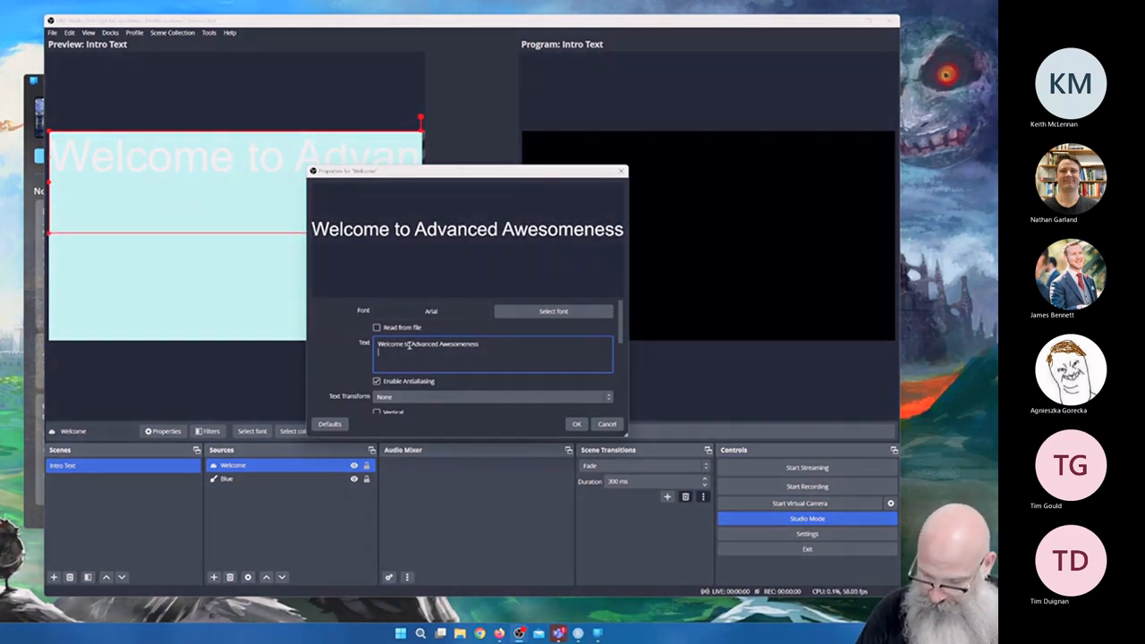
{"action": "type", "text": "("}
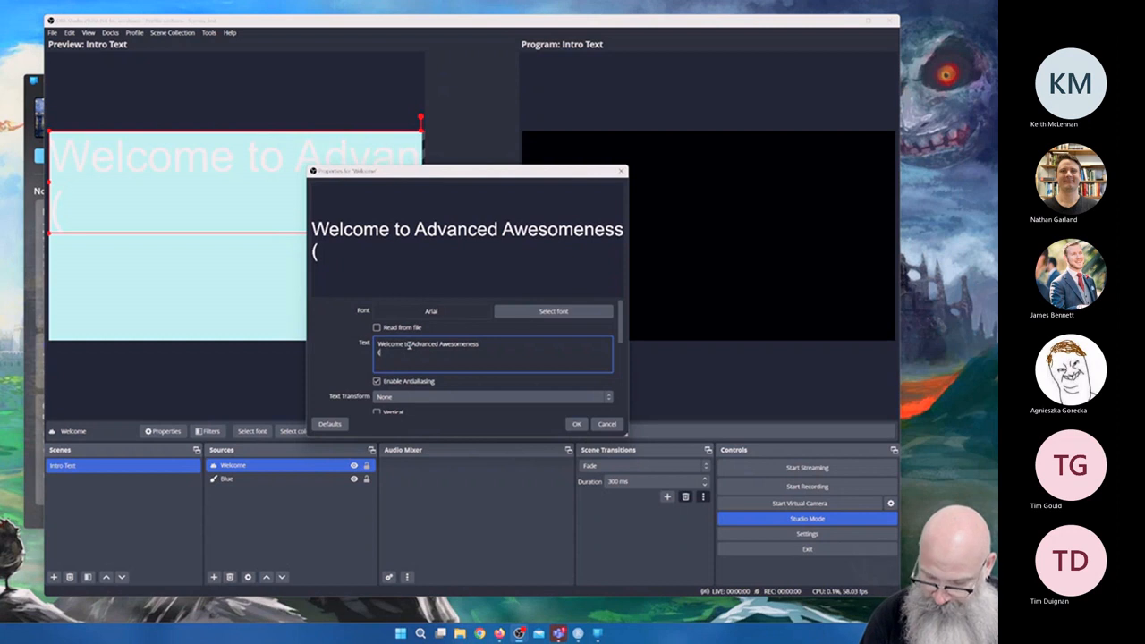
{"action": "type", "text": "6021A"}
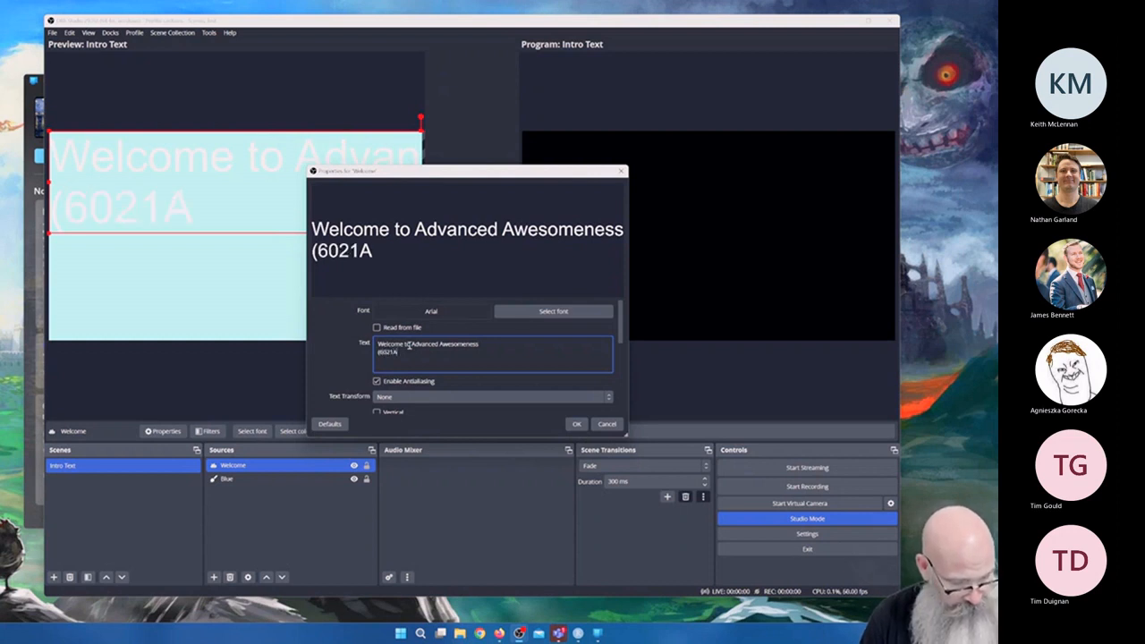
{"action": "type", "text": "WE)"}
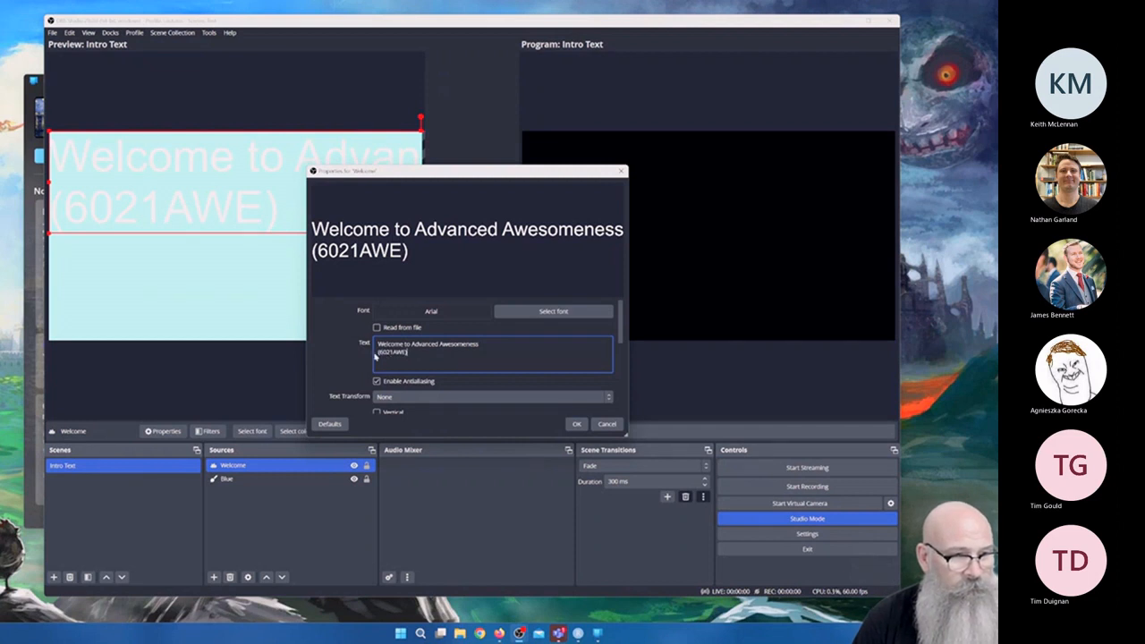
{"action": "left_click", "coordinate": [376, 351]}
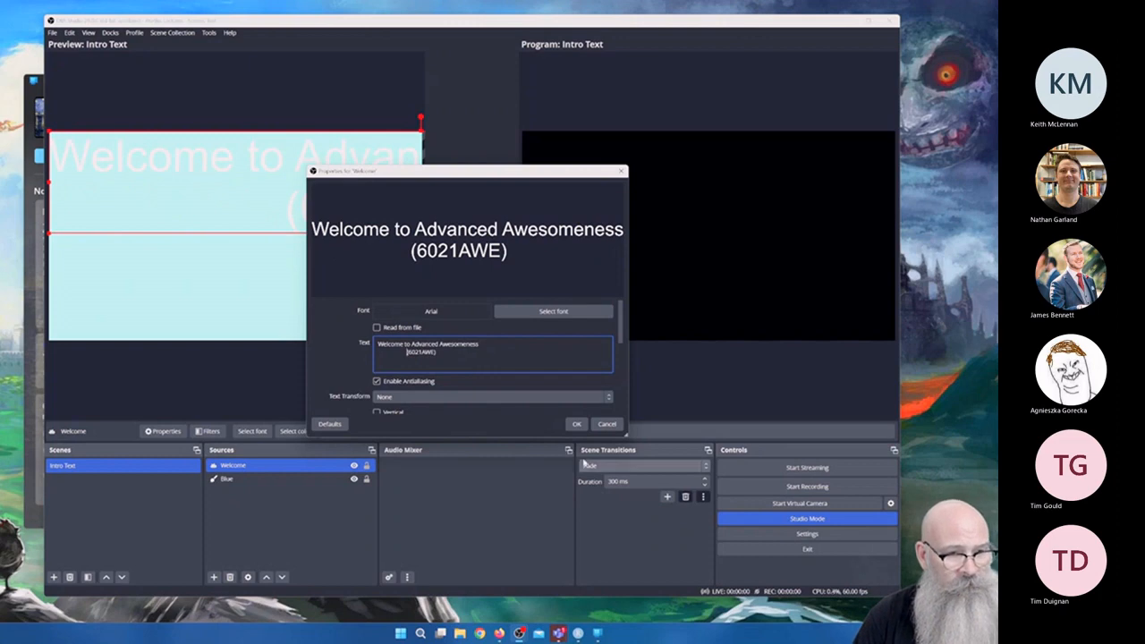
{"action": "left_click", "coordinate": [578, 427]}
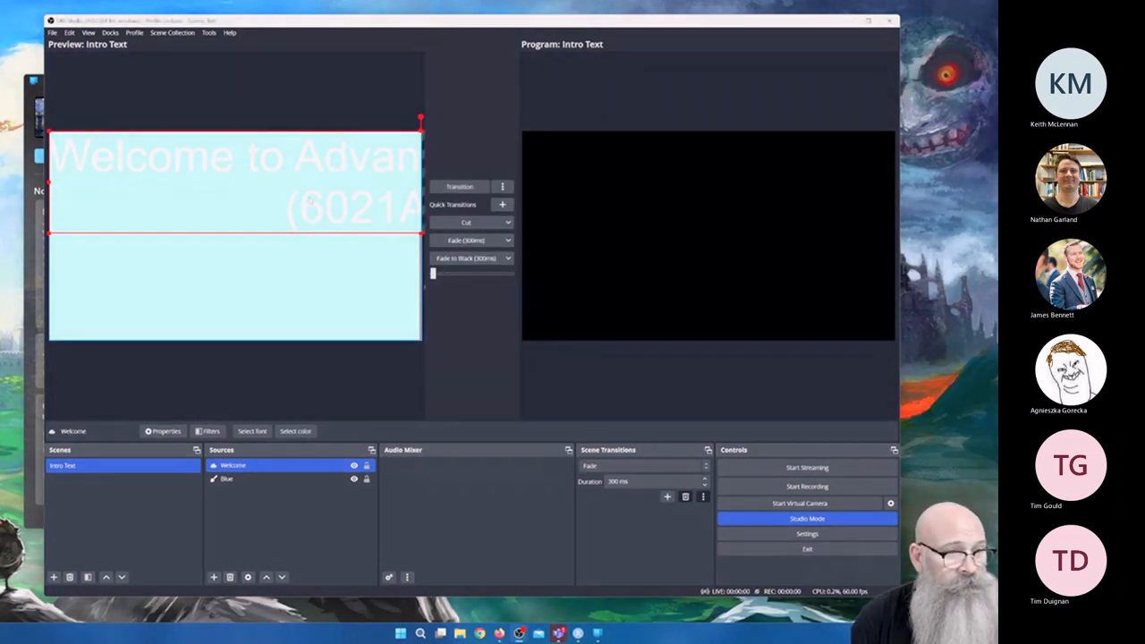
Fit the Welcome text source to the screen.
{"action": "right_click", "coordinate": [307, 202]}
{"action": "left_click", "coordinate": [260, 219]}
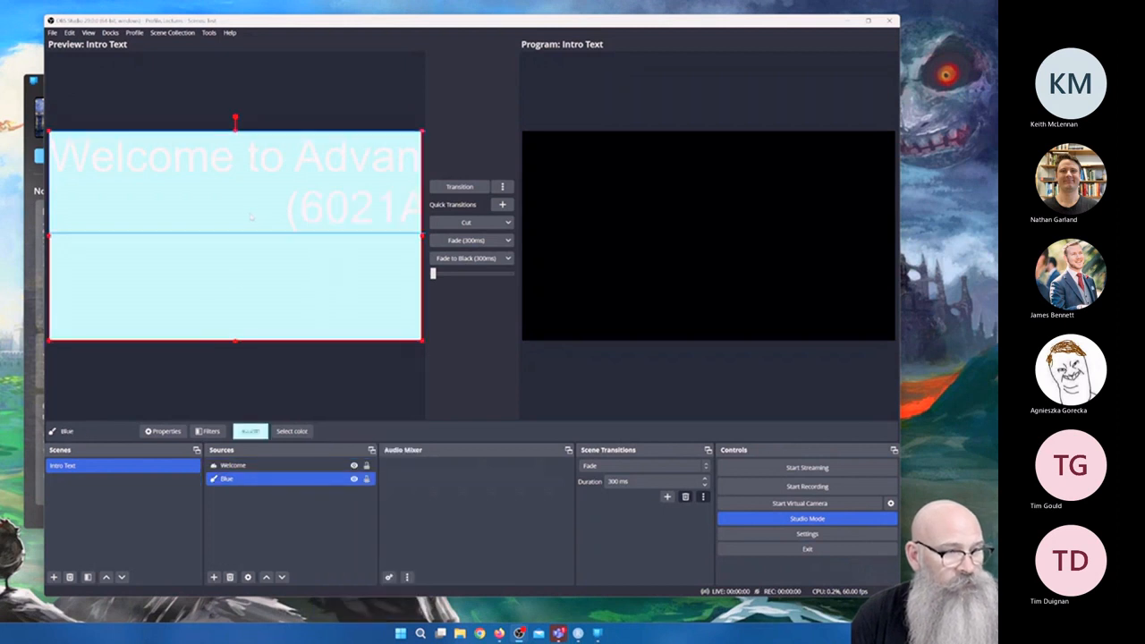
{"action": "left_click", "coordinate": [249, 467]}
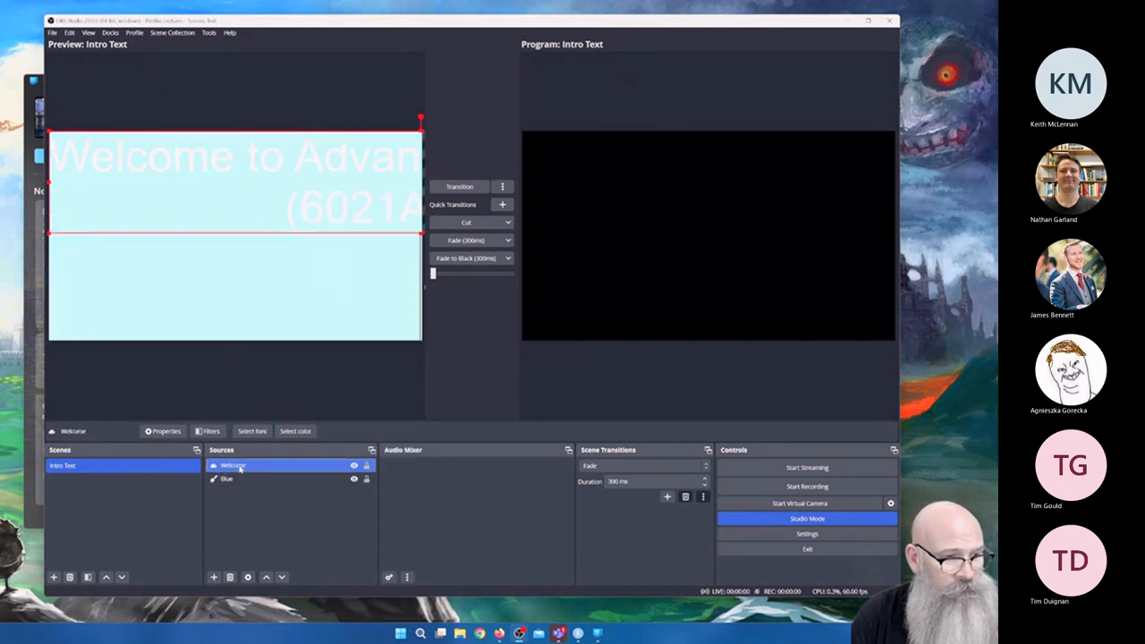
{"action": "right_click", "coordinate": [253, 191]}
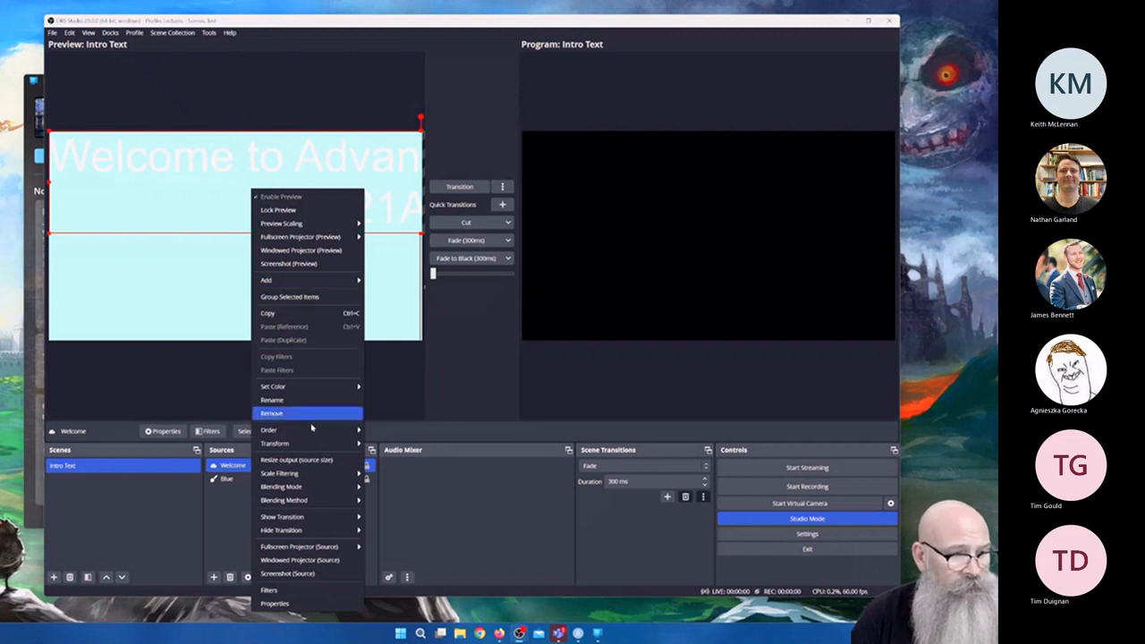
{"action": "mouse_move", "coordinate": [304, 443]}
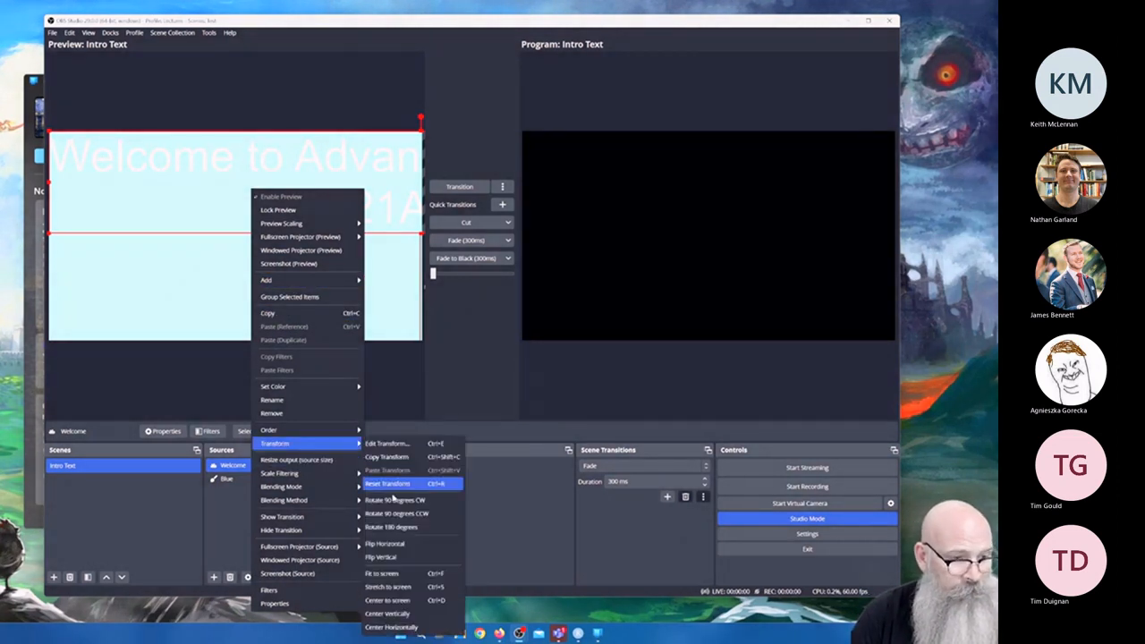
{"action": "left_click", "coordinate": [388, 576]}
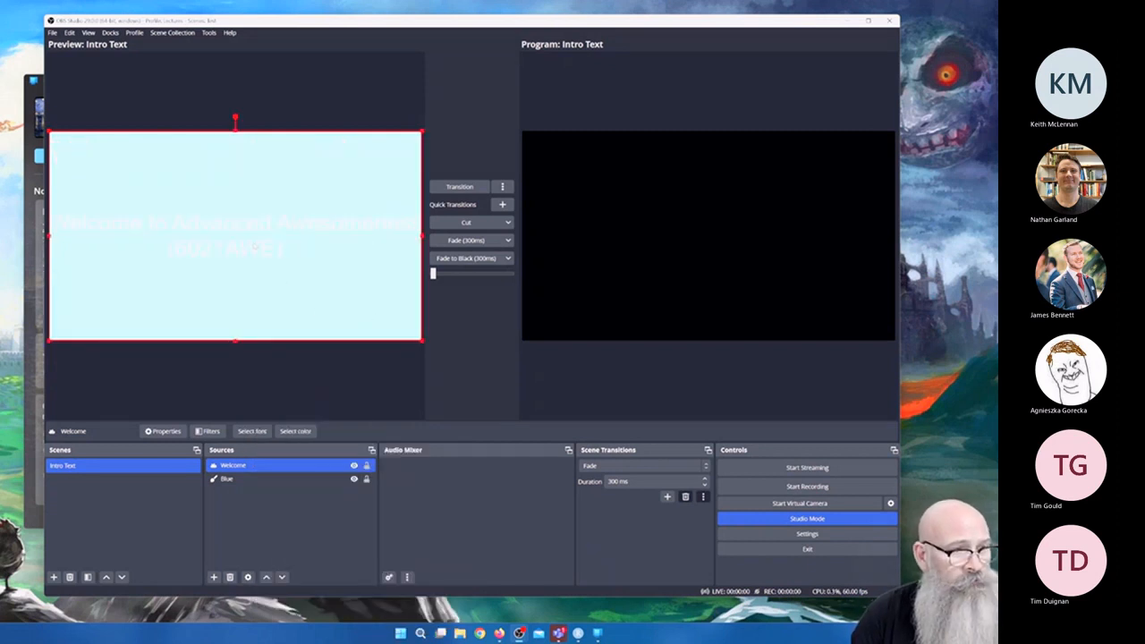
Set the Welcome source's text color to black #000000 and accept its properties.
{"action": "left_click", "coordinate": [226, 478]}
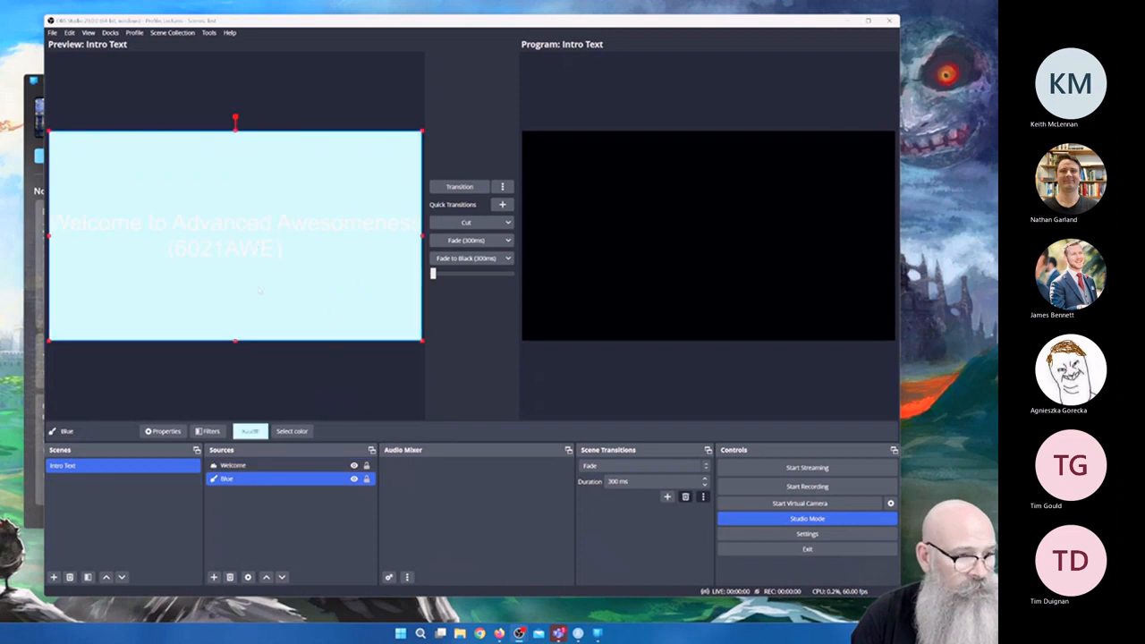
{"action": "left_click", "coordinate": [236, 467], "text": "ctrl"}
{"action": "left_click", "coordinate": [236, 467]}
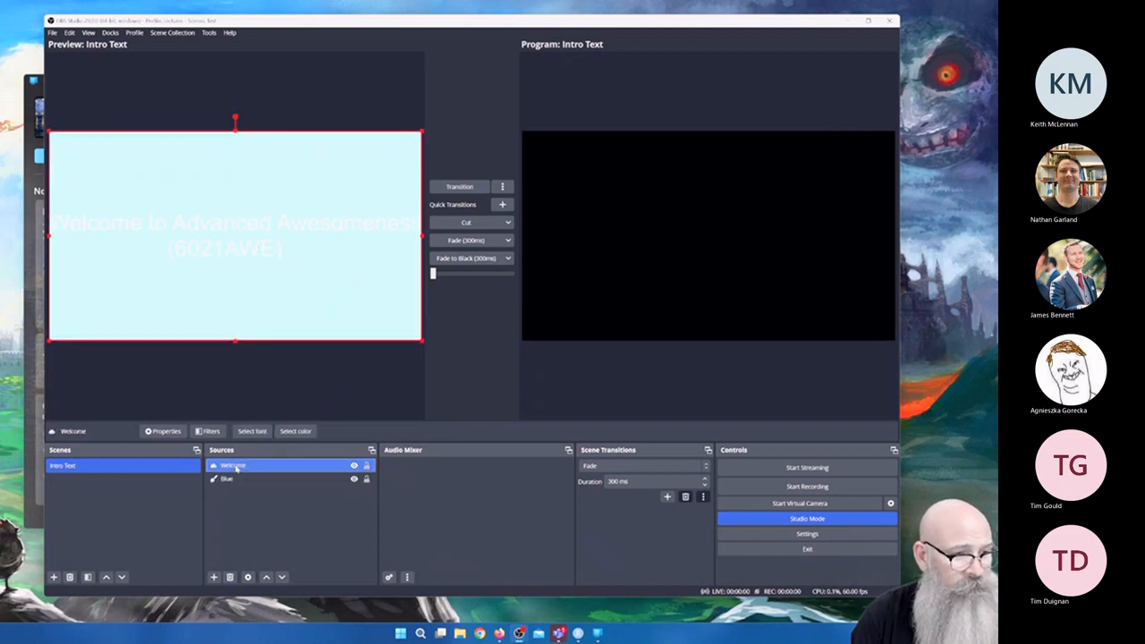
{"action": "right_click", "coordinate": [236, 467]}
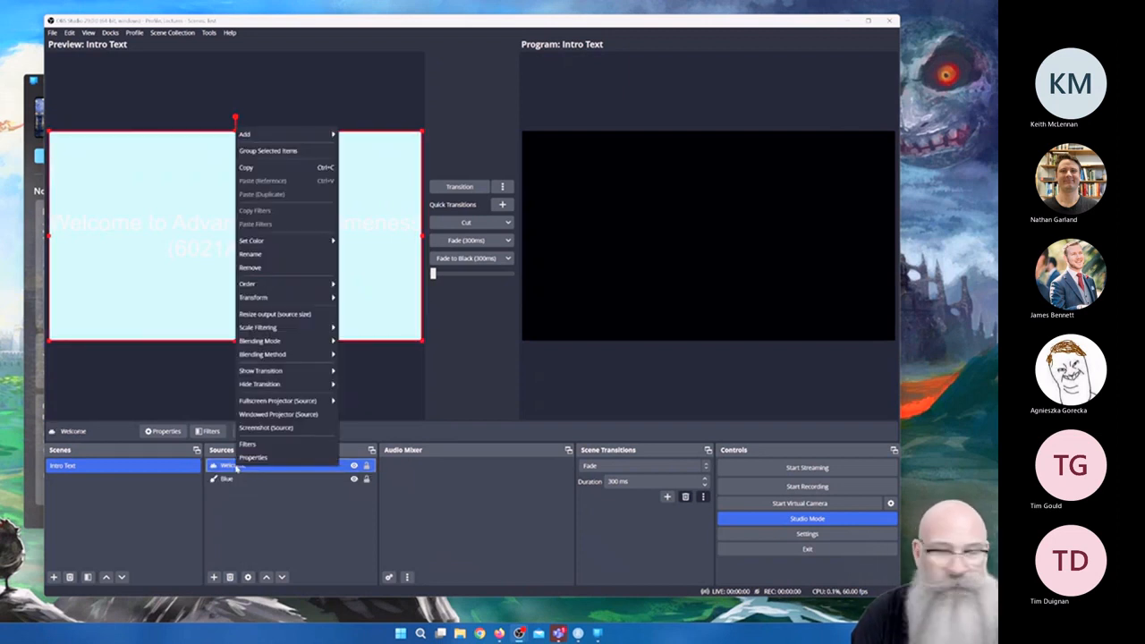
{"action": "left_click", "coordinate": [251, 458]}
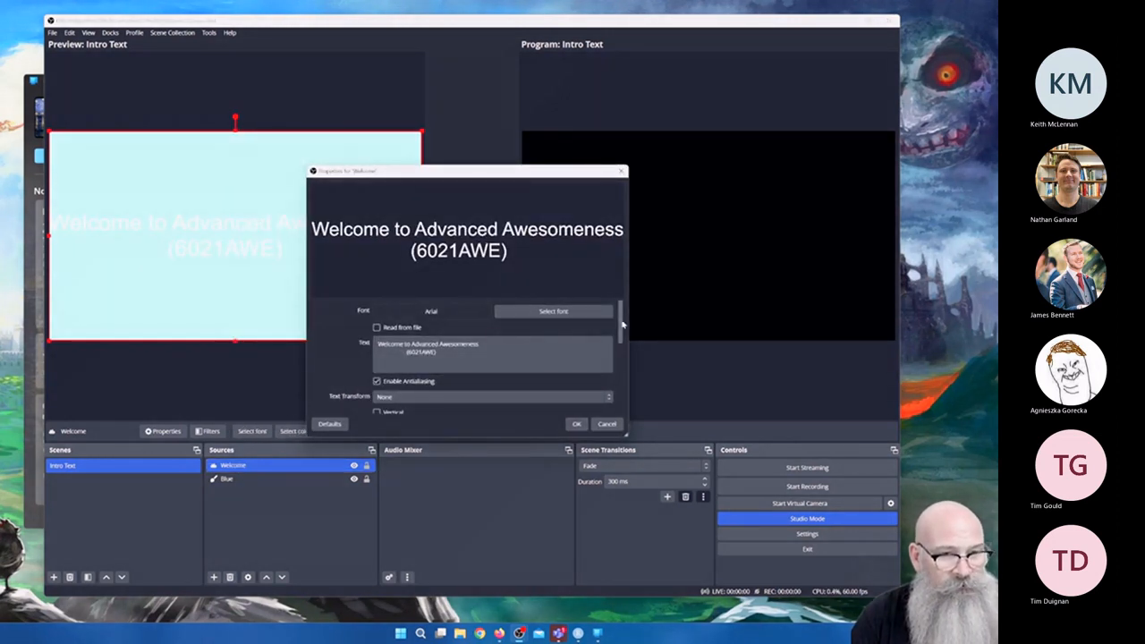
{"action": "scroll", "coordinate": [622, 326], "scroll_direction": "down", "scroll_amount": 3}
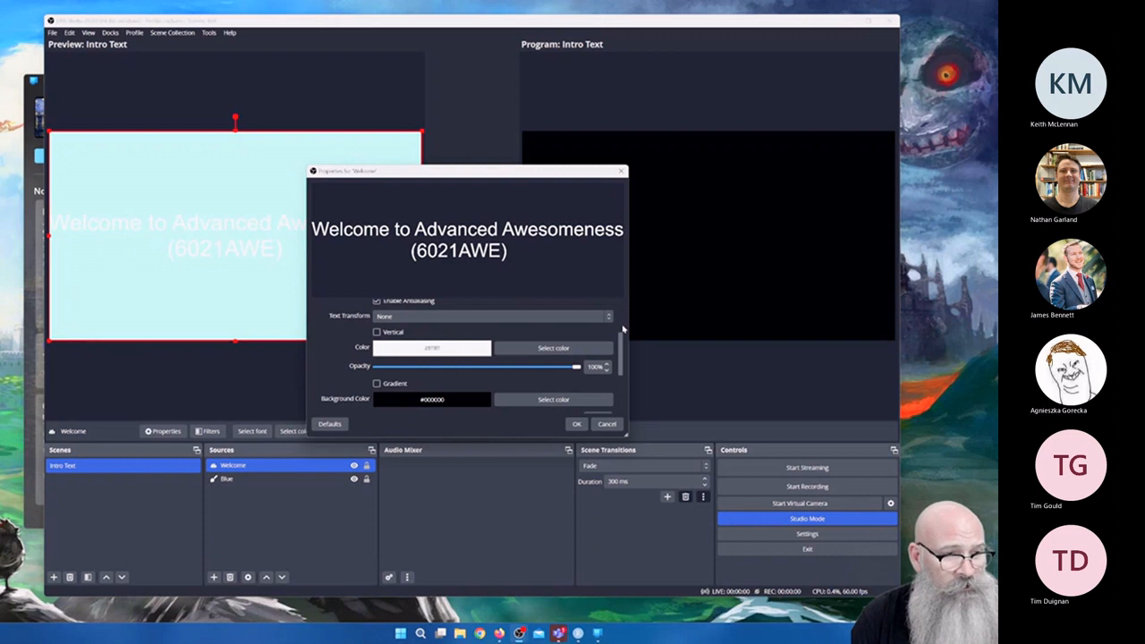
{"action": "scroll", "coordinate": [622, 329], "scroll_direction": "down", "scroll_amount": 1}
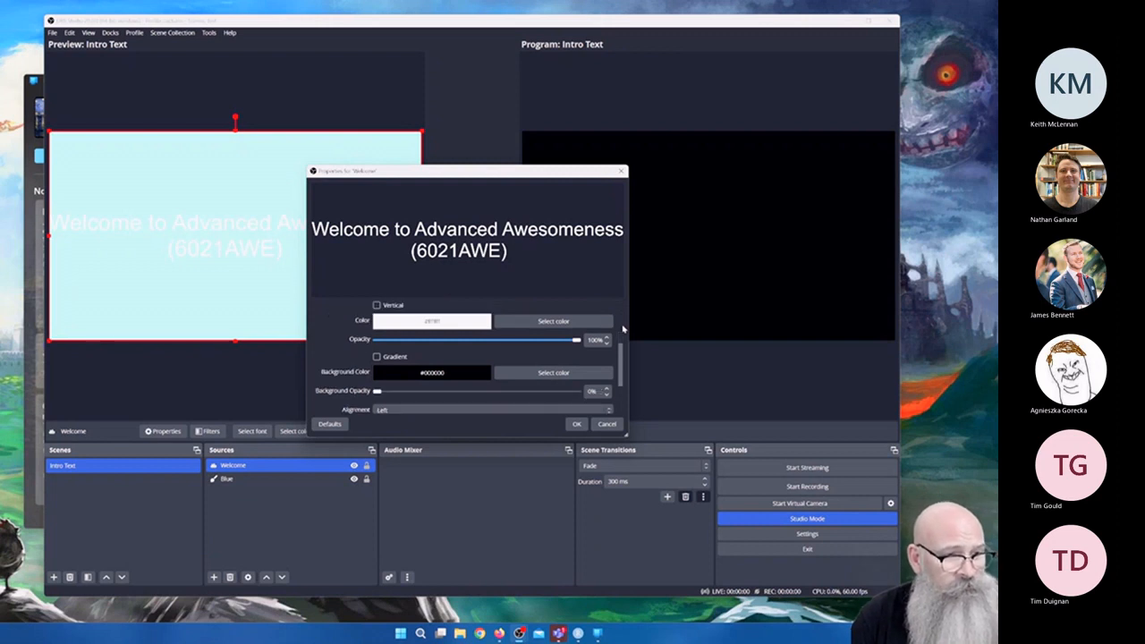
{"action": "scroll", "coordinate": [623, 329], "scroll_direction": "up", "scroll_amount": 1}
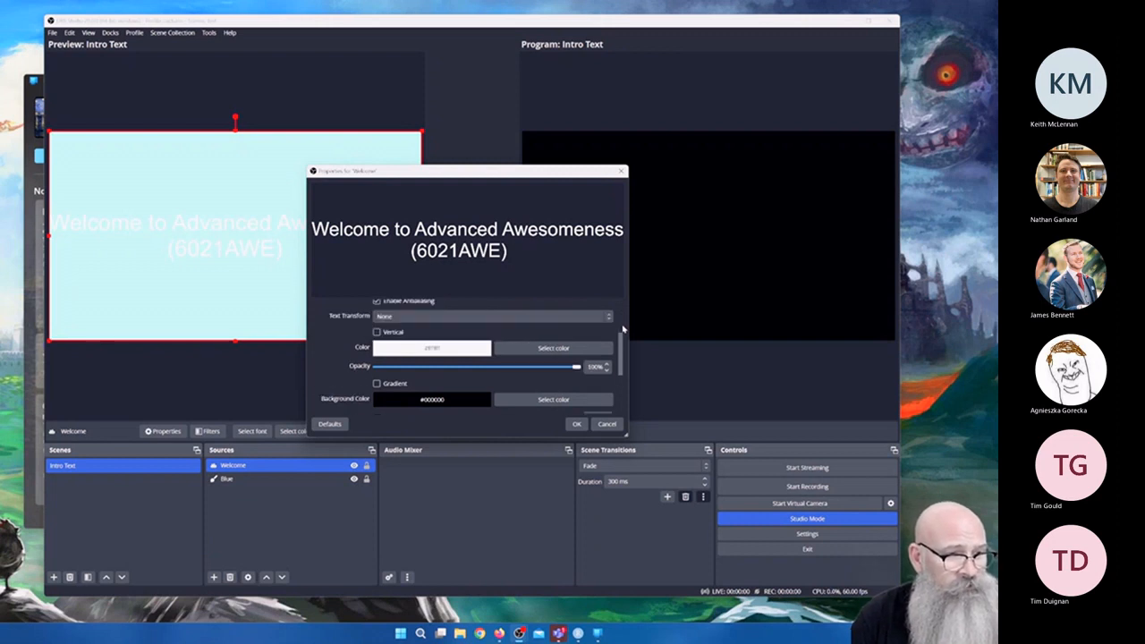
{"action": "left_click", "coordinate": [531, 352]}
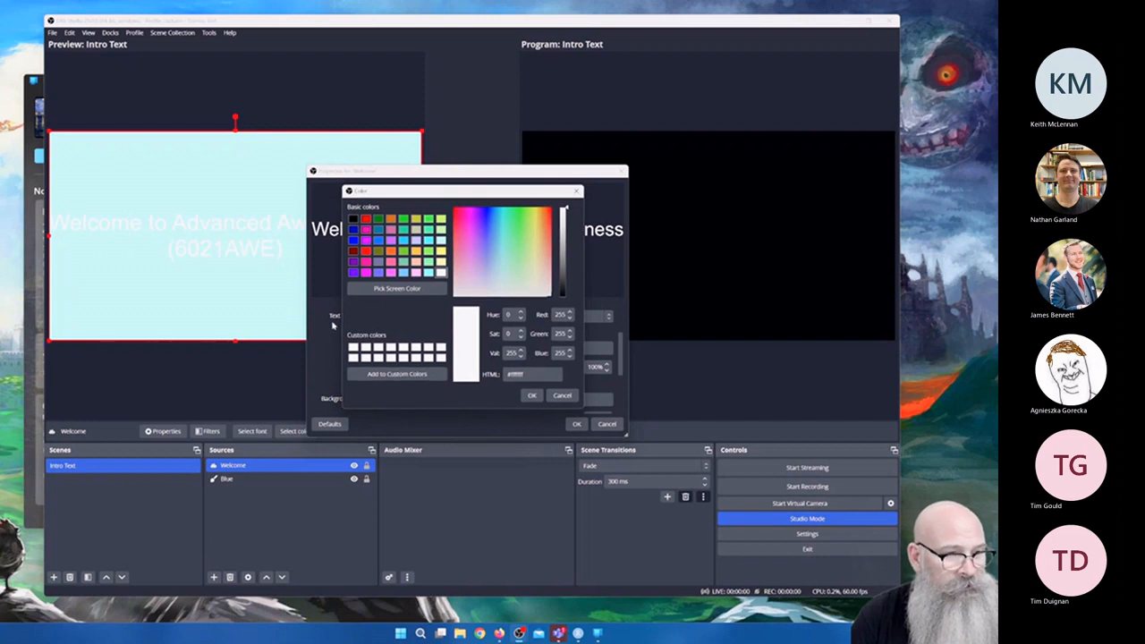
{"action": "left_click", "coordinate": [353, 219]}
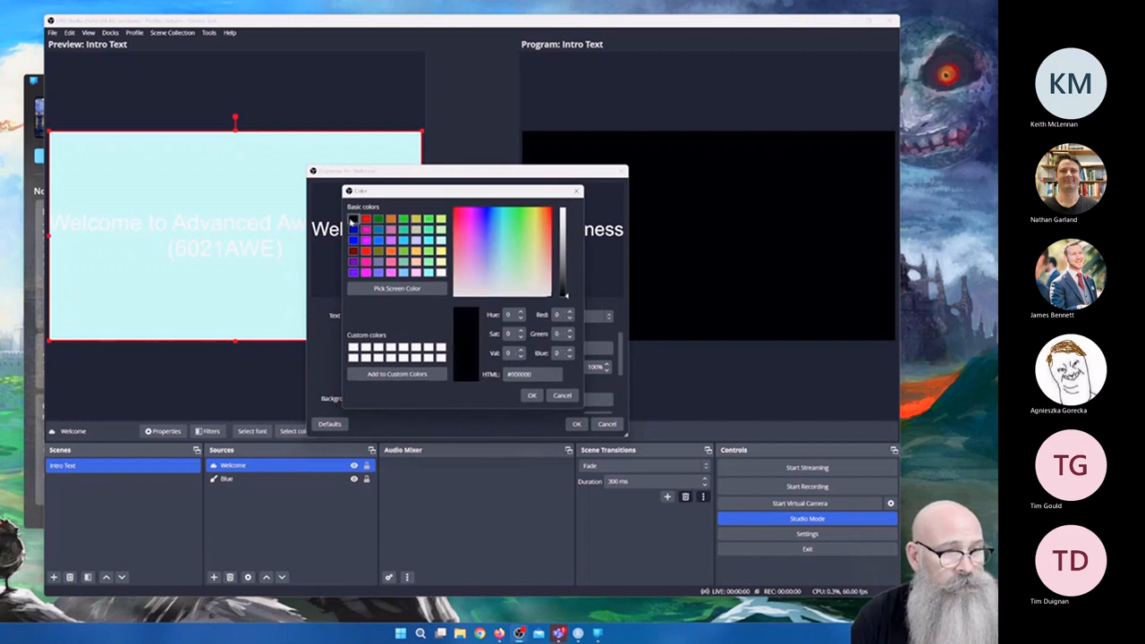
{"action": "left_click", "coordinate": [531, 394]}
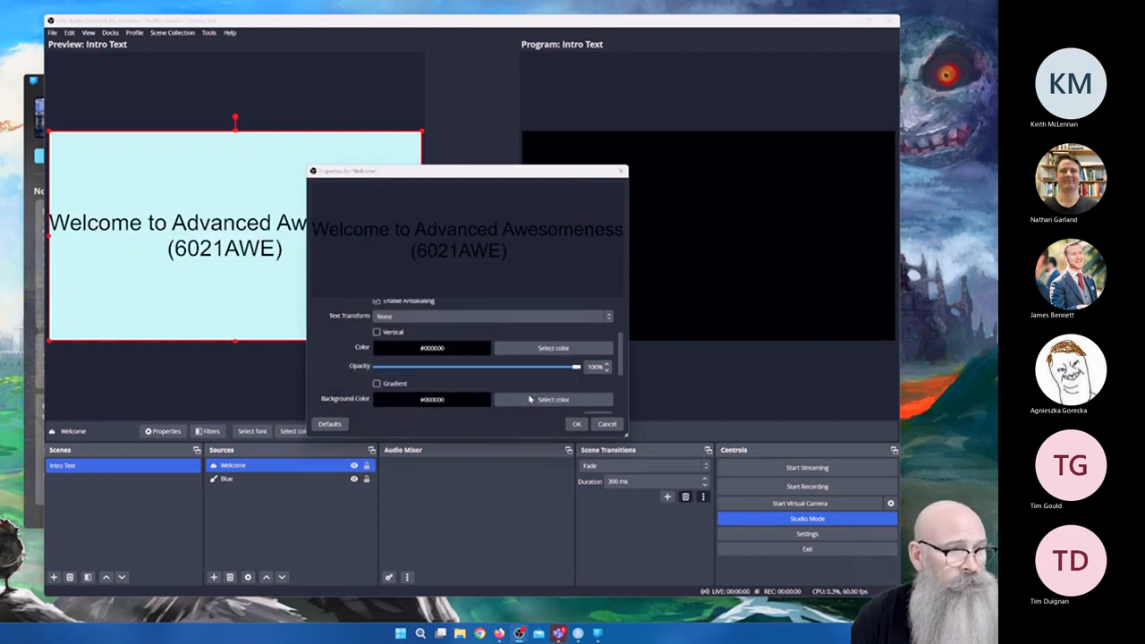
{"action": "left_click", "coordinate": [579, 425]}
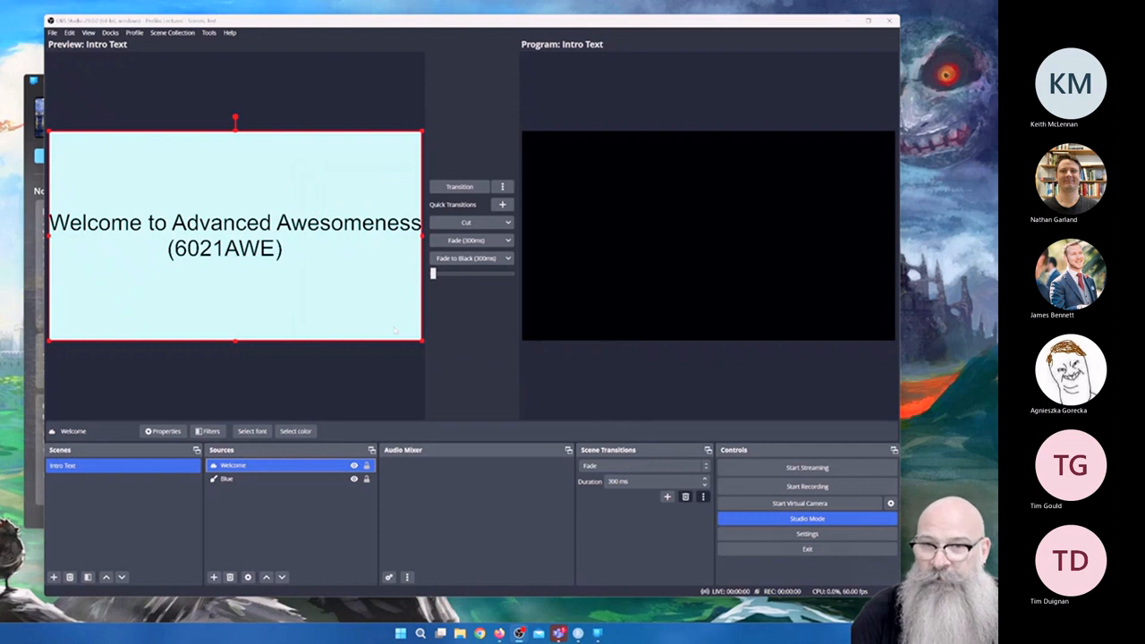
Add a new Video Capture Device source named Cam2 to the Intro Text scene.
{"action": "key", "text": "Down"}
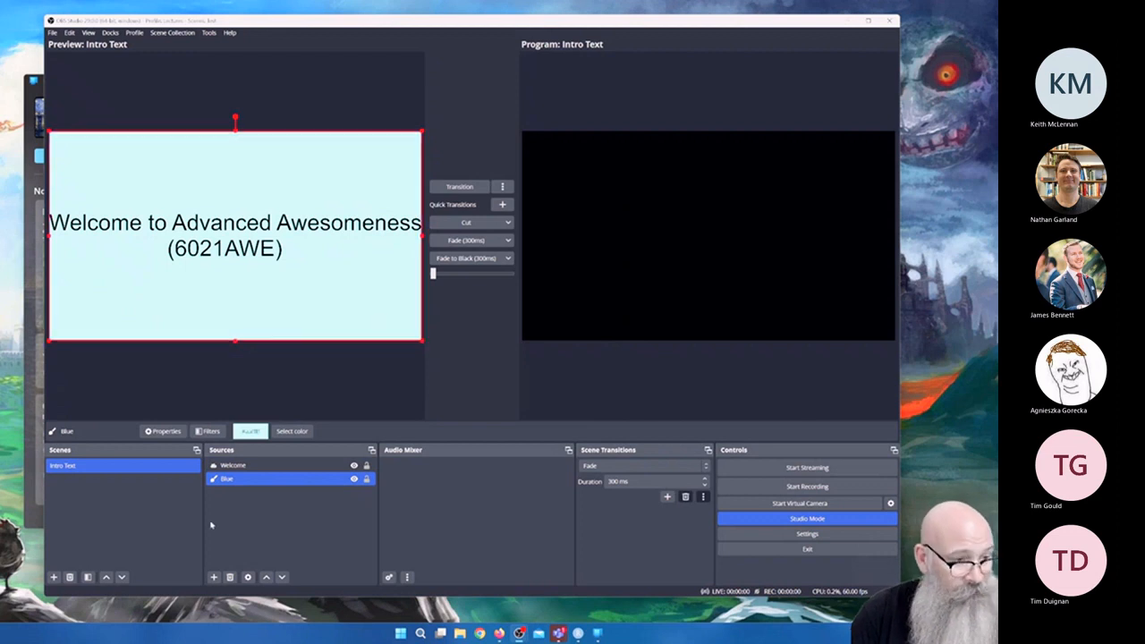
{"action": "left_click", "coordinate": [214, 577]}
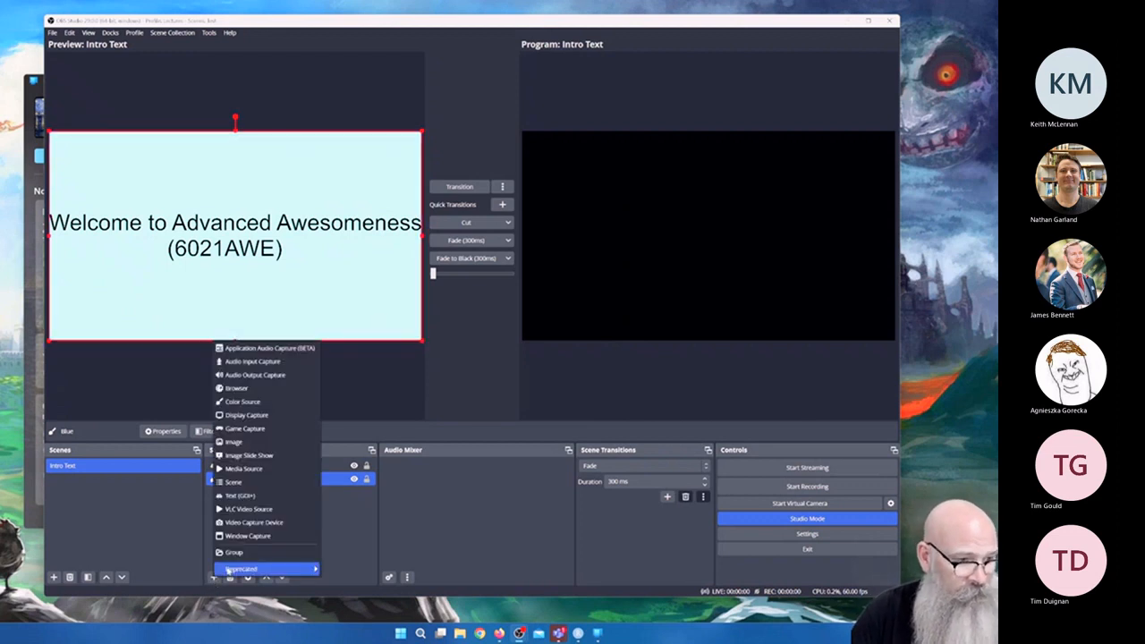
{"action": "left_click", "coordinate": [264, 525]}
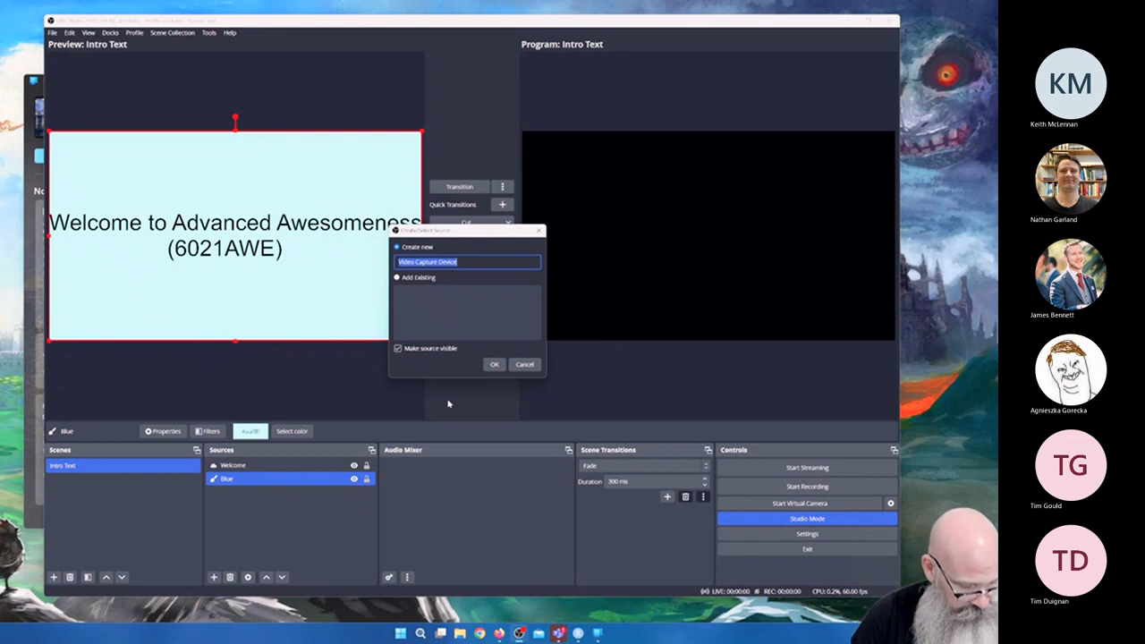
{"action": "type", "text": "Cam"}
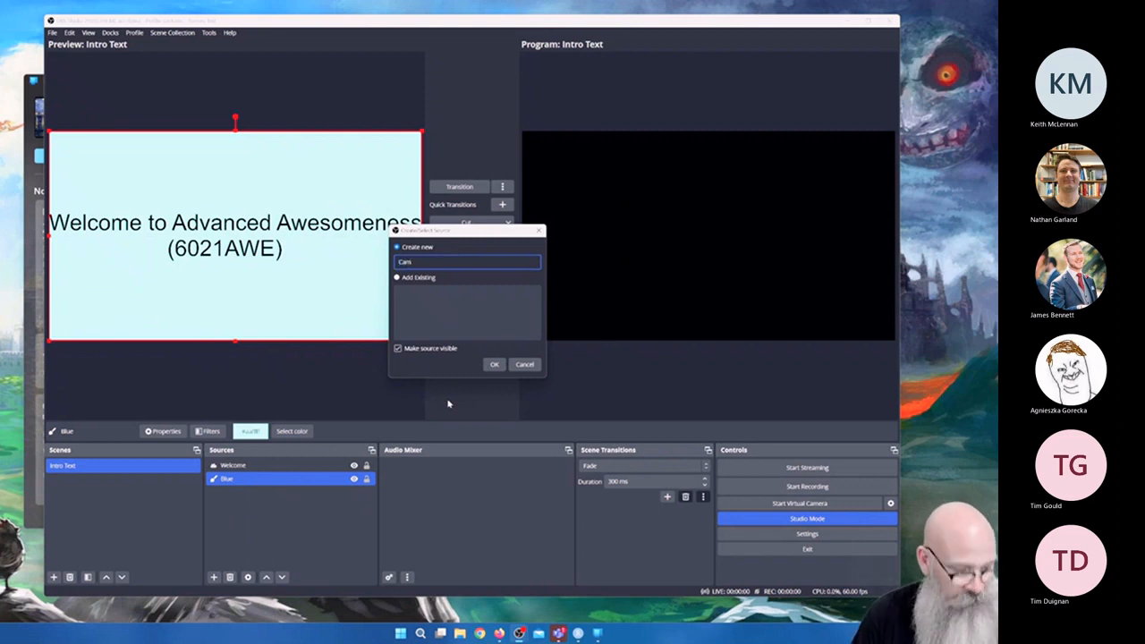
{"action": "type", "text": "2"}
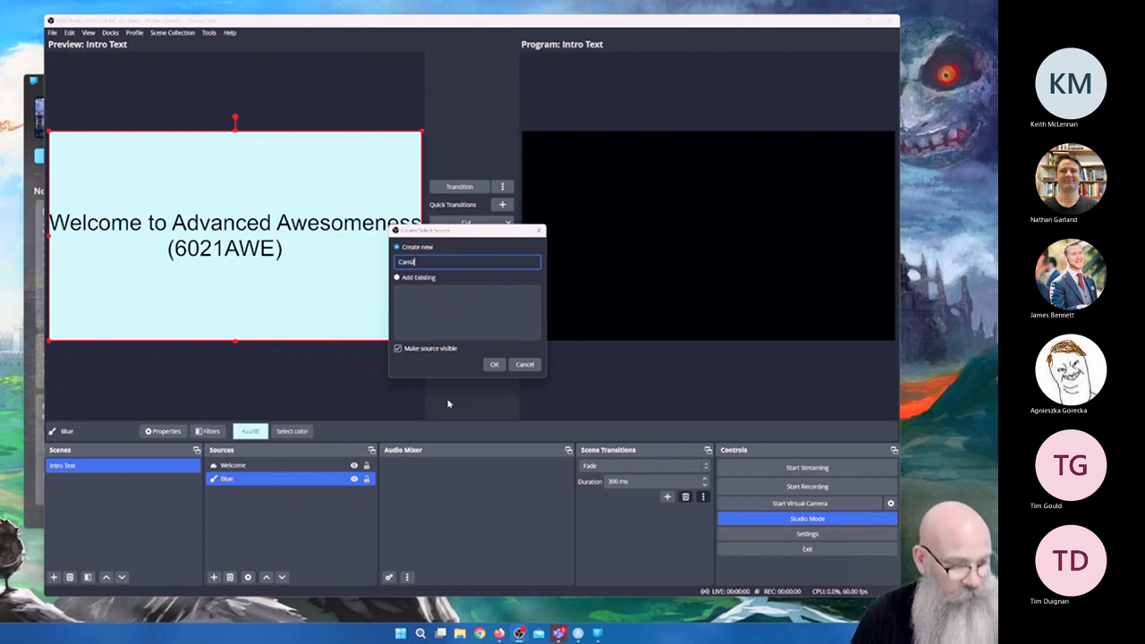
{"action": "left_click", "coordinate": [493, 364]}
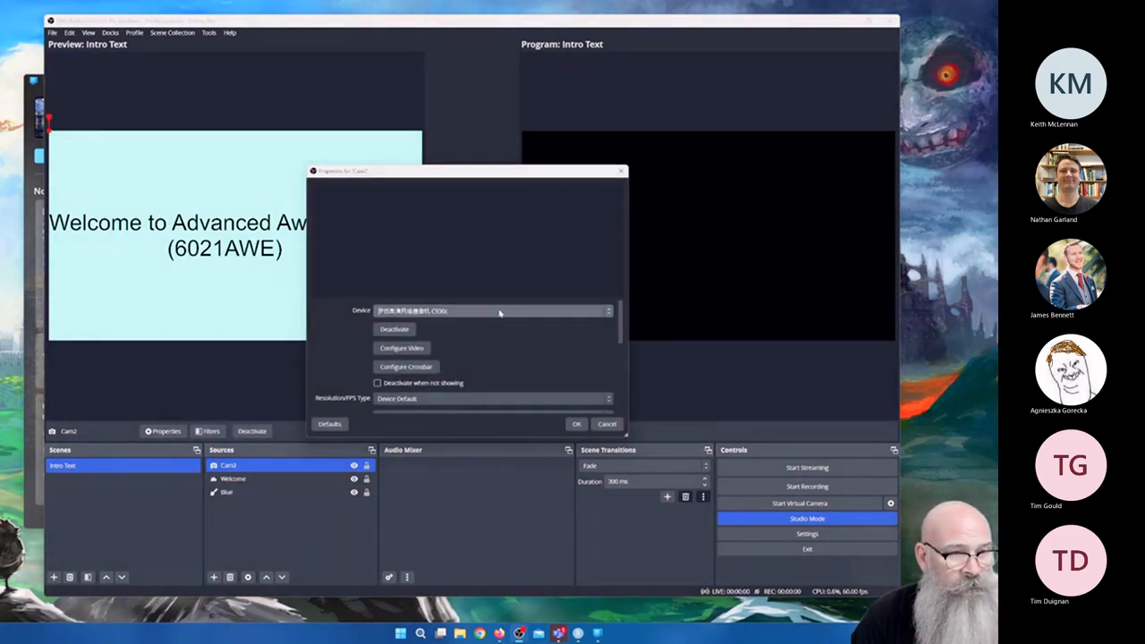
Set Cam2's device to c922 Pro Stream Webcam, accept the properties, and move the camera image to the canvas's lower-right corner.
{"action": "left_click", "coordinate": [500, 312]}
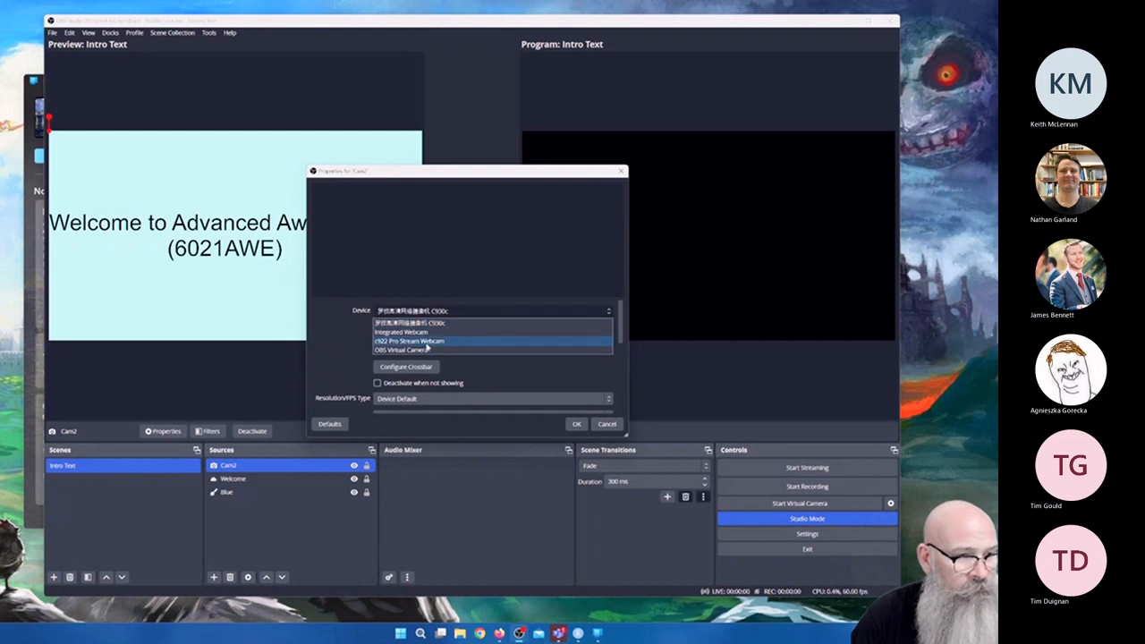
{"action": "left_click", "coordinate": [424, 341]}
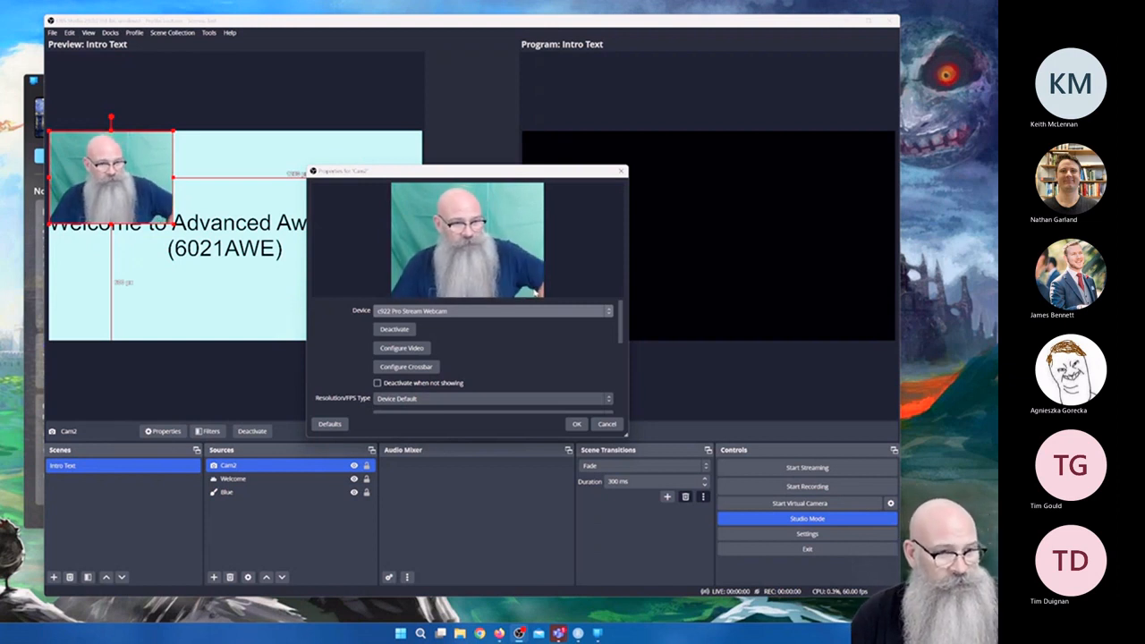
{"action": "left_click", "coordinate": [575, 424]}
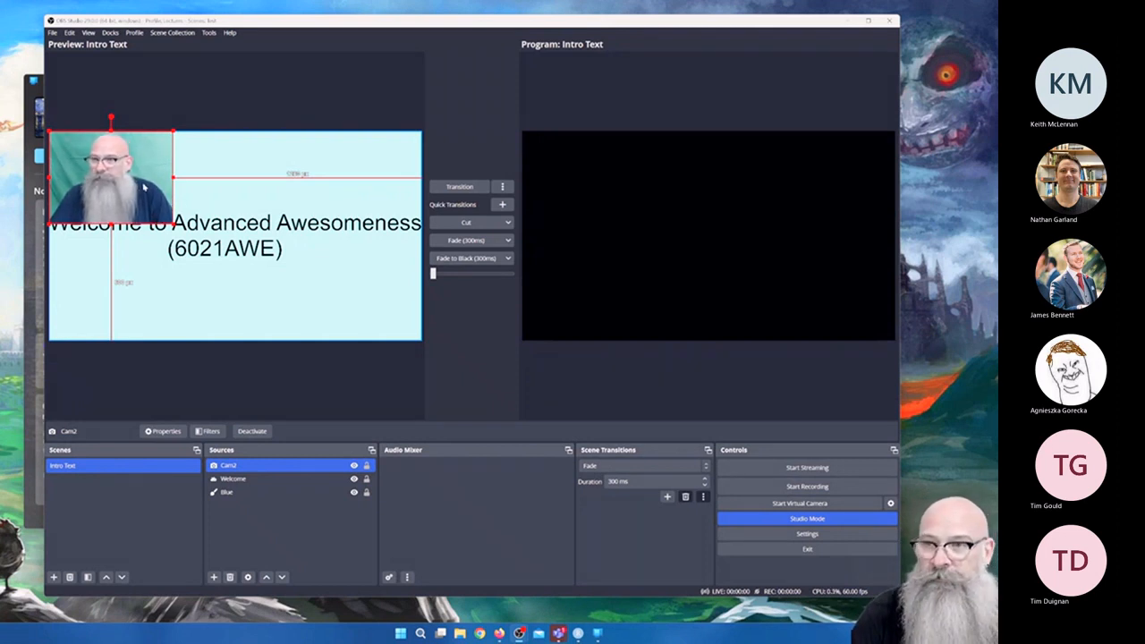
{"action": "left_click_drag", "start_coordinate": [143, 186], "coordinate": [388, 302]}
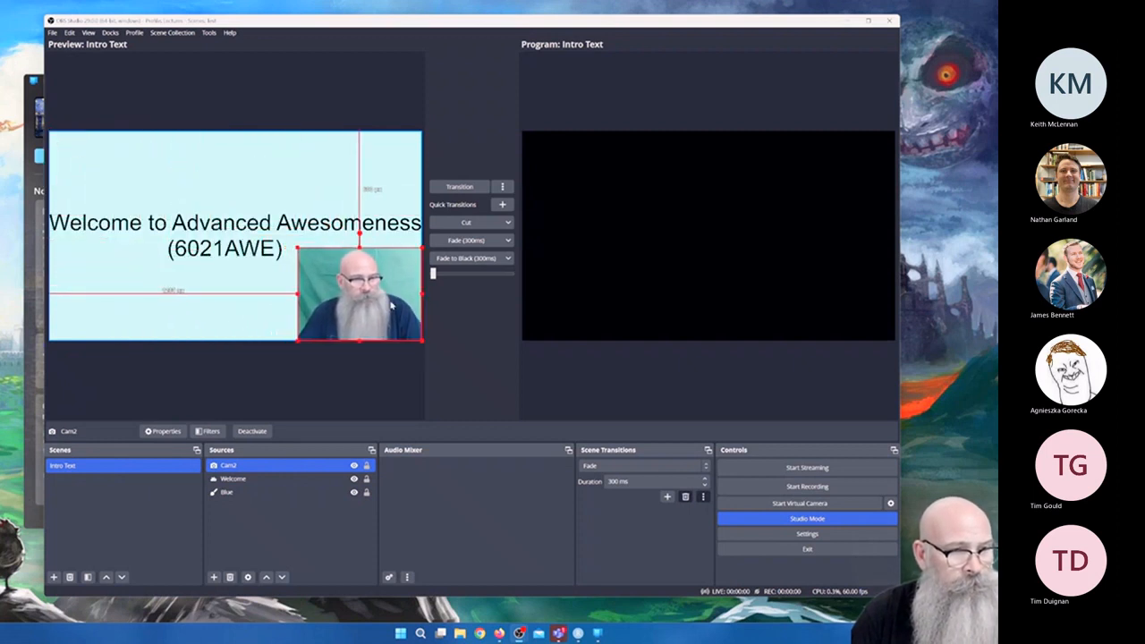
{"action": "left_click", "coordinate": [388, 302]}
{"action": "right_click", "coordinate": [388, 303]}
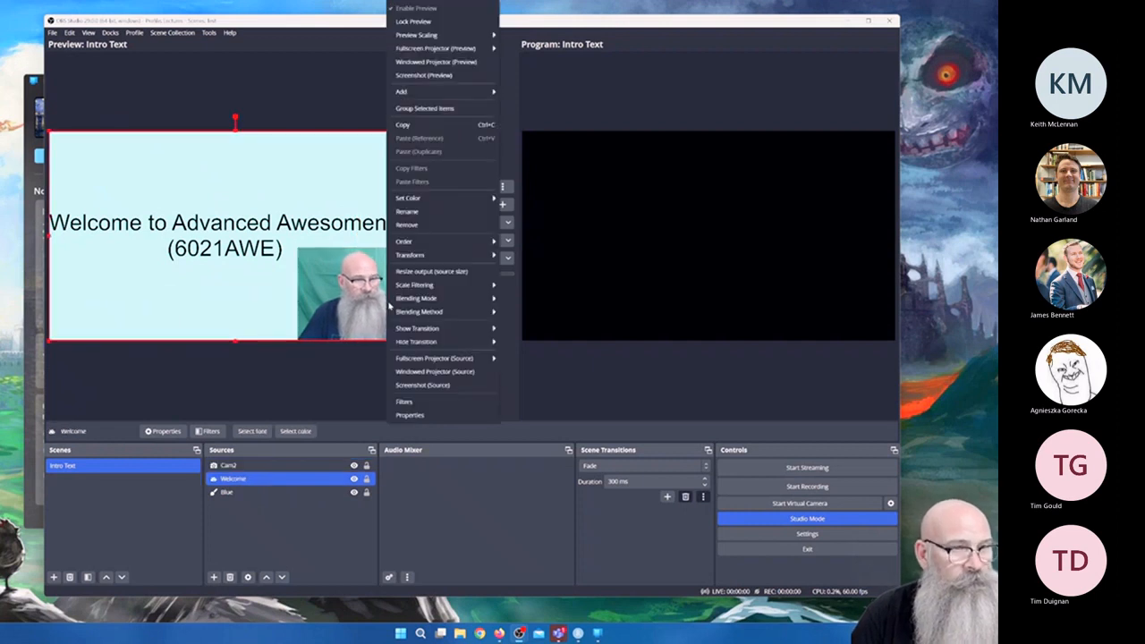
{"action": "left_click", "coordinate": [409, 417]}
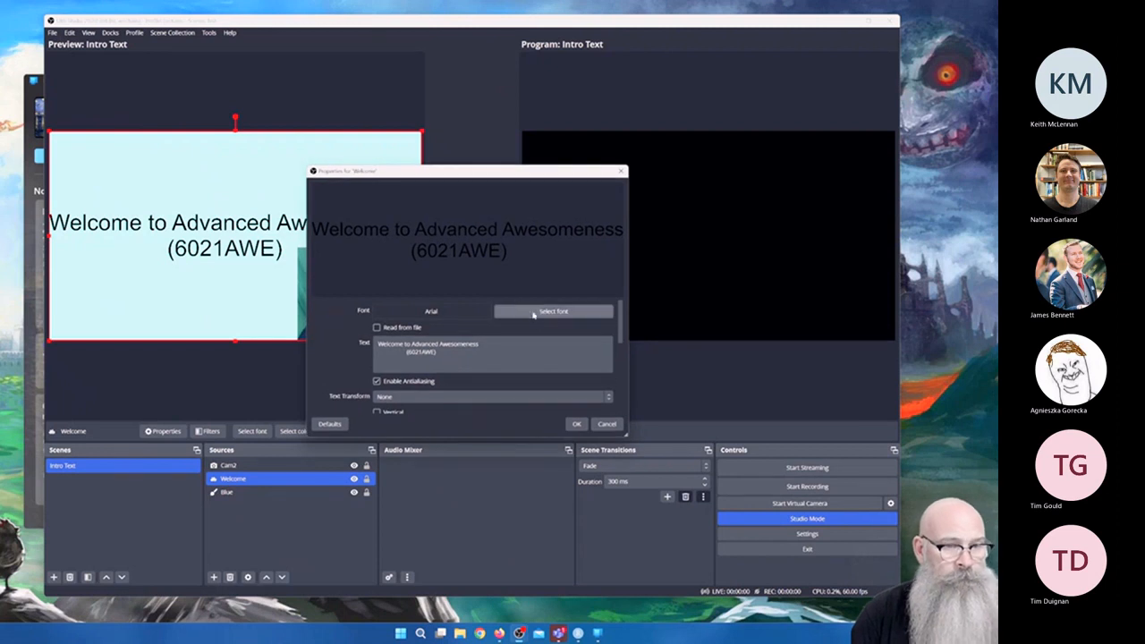
{"action": "left_click", "coordinate": [598, 426]}
Examine Cam2's video image and camera control settings through its video configuration, and accept both dialogs without changes.
{"action": "left_click", "coordinate": [311, 464]}
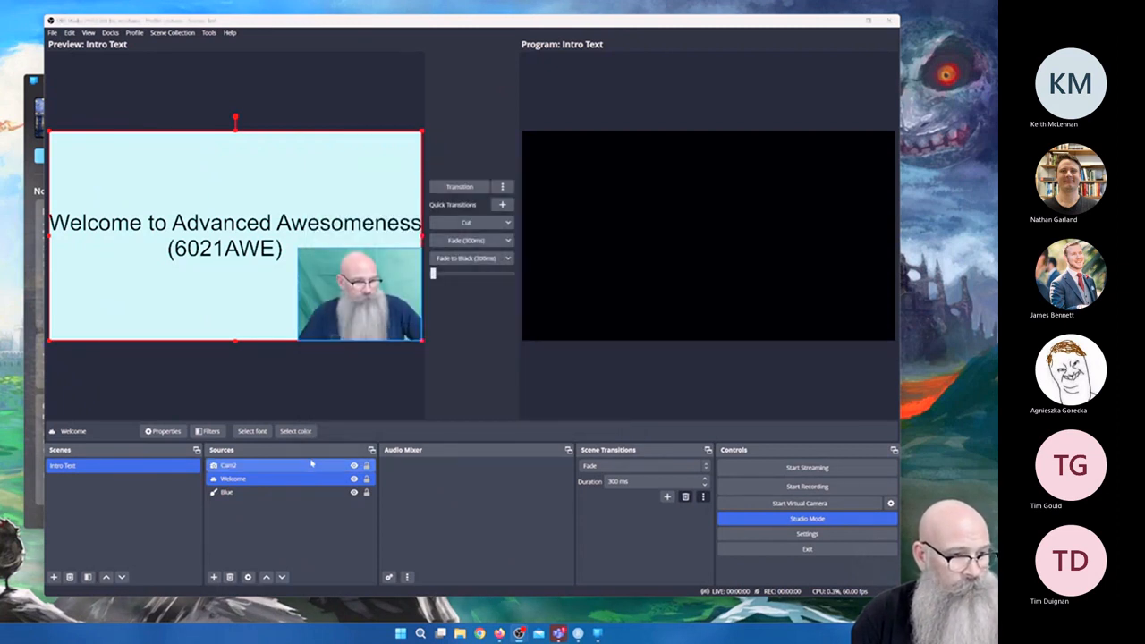
{"action": "right_click", "coordinate": [390, 271]}
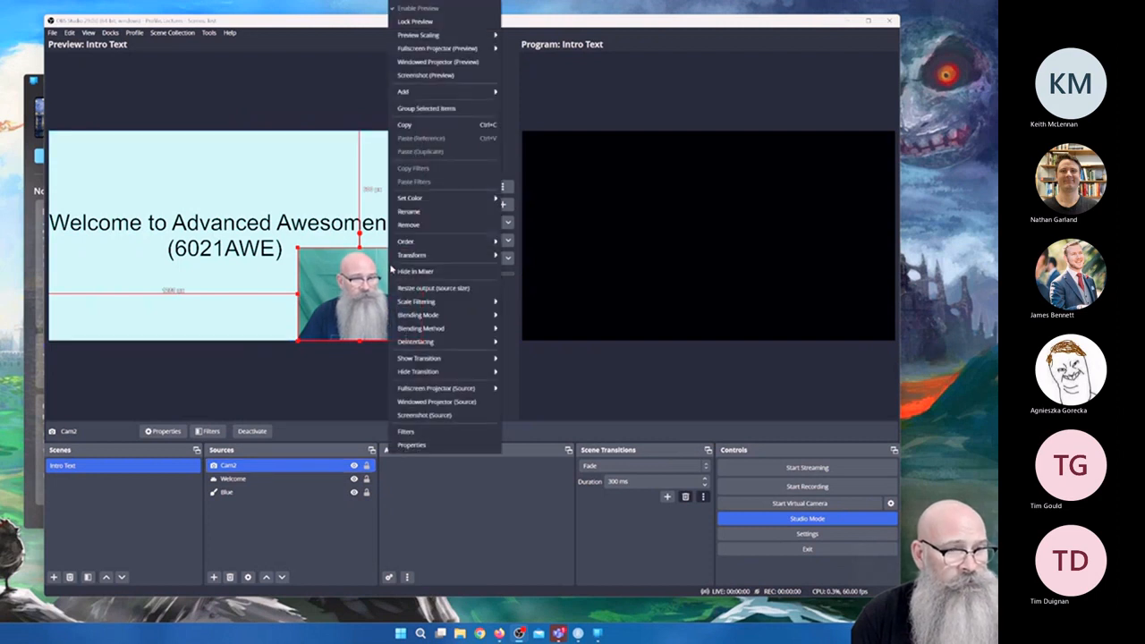
{"action": "left_click", "coordinate": [406, 444]}
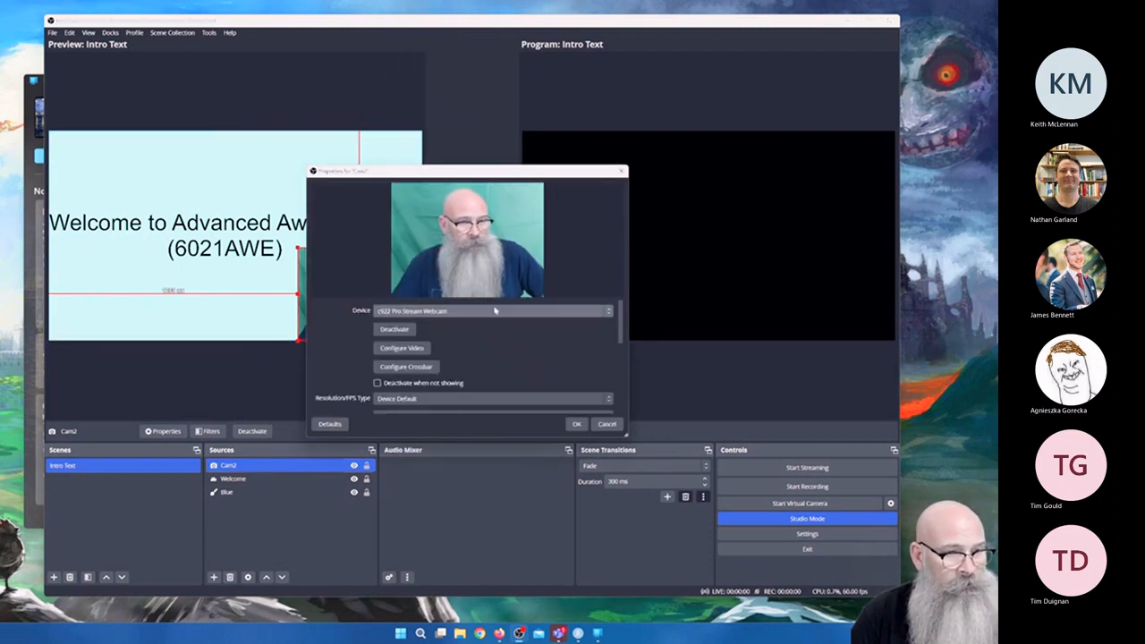
{"action": "left_click", "coordinate": [417, 349]}
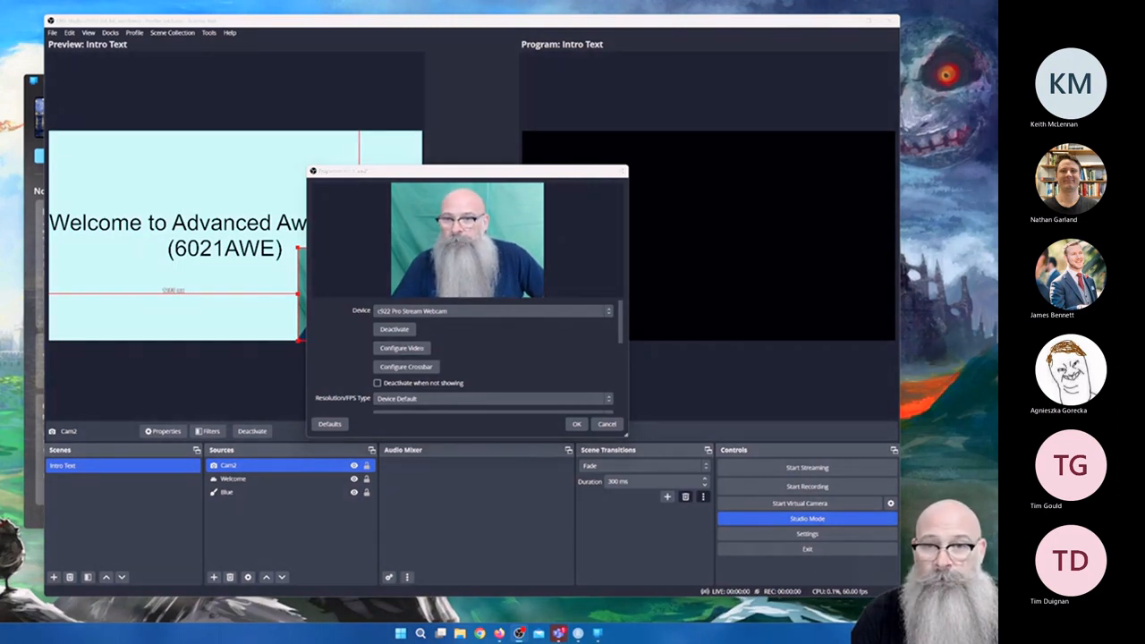
{"action": "left_click_drag", "start_coordinate": [670, 220], "coordinate": [704, 182]}
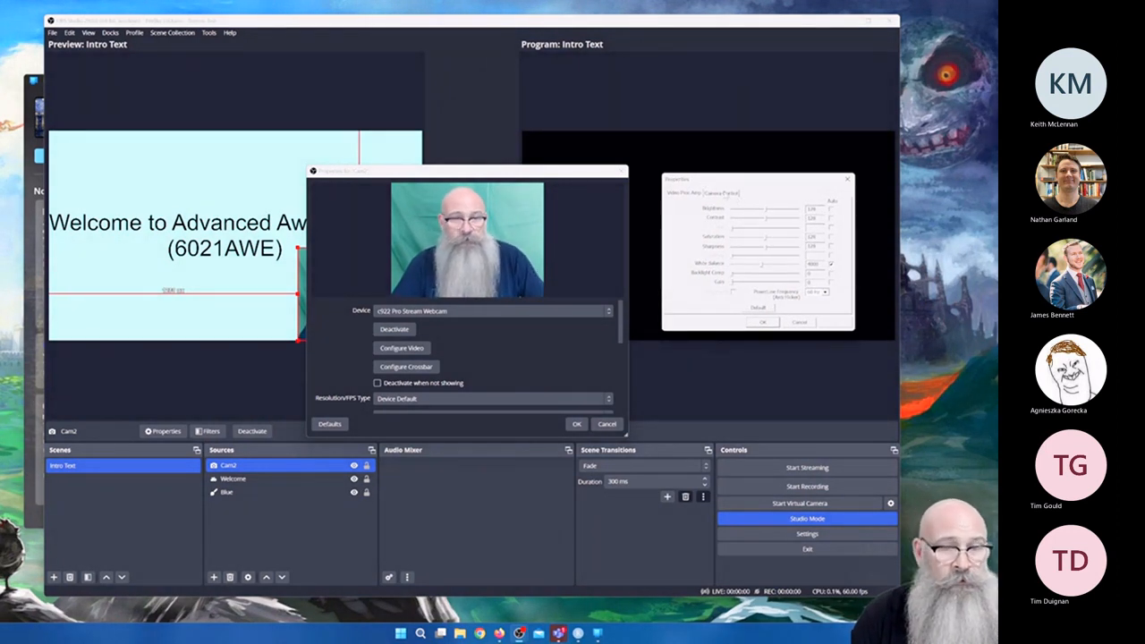
{"action": "left_click", "coordinate": [720, 192]}
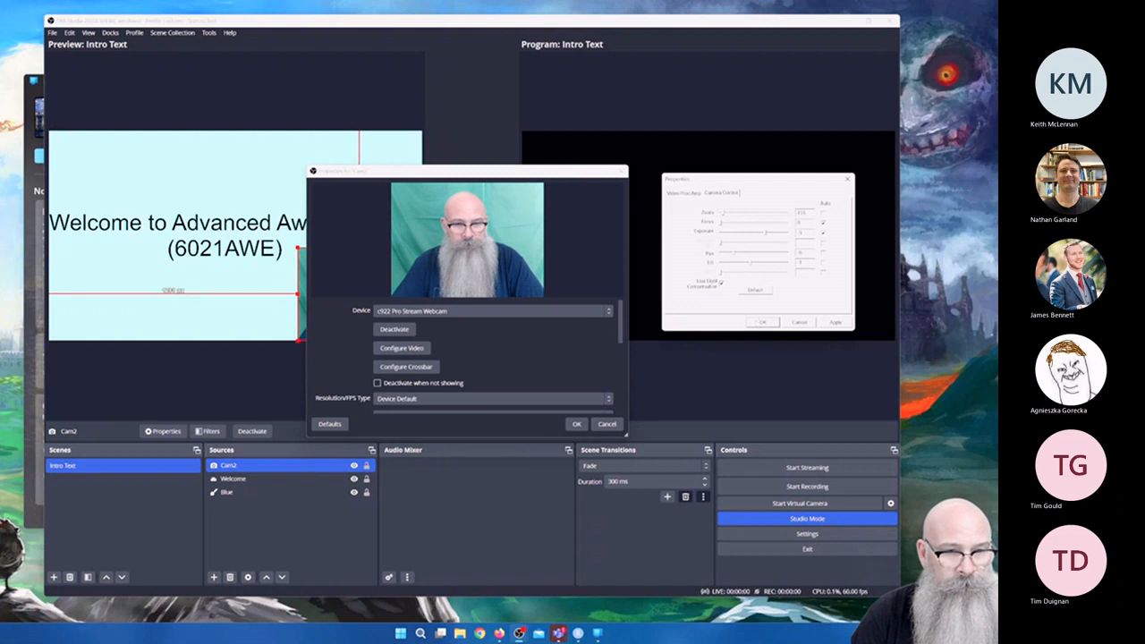
{"action": "left_click", "coordinate": [762, 322]}
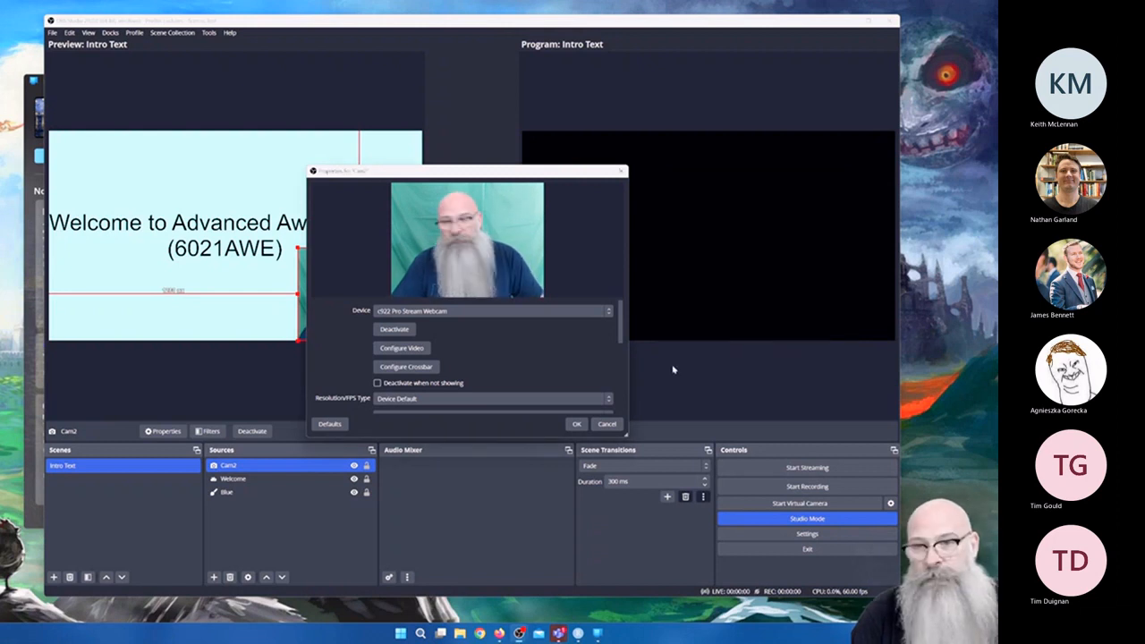
{"action": "left_click", "coordinate": [570, 425]}
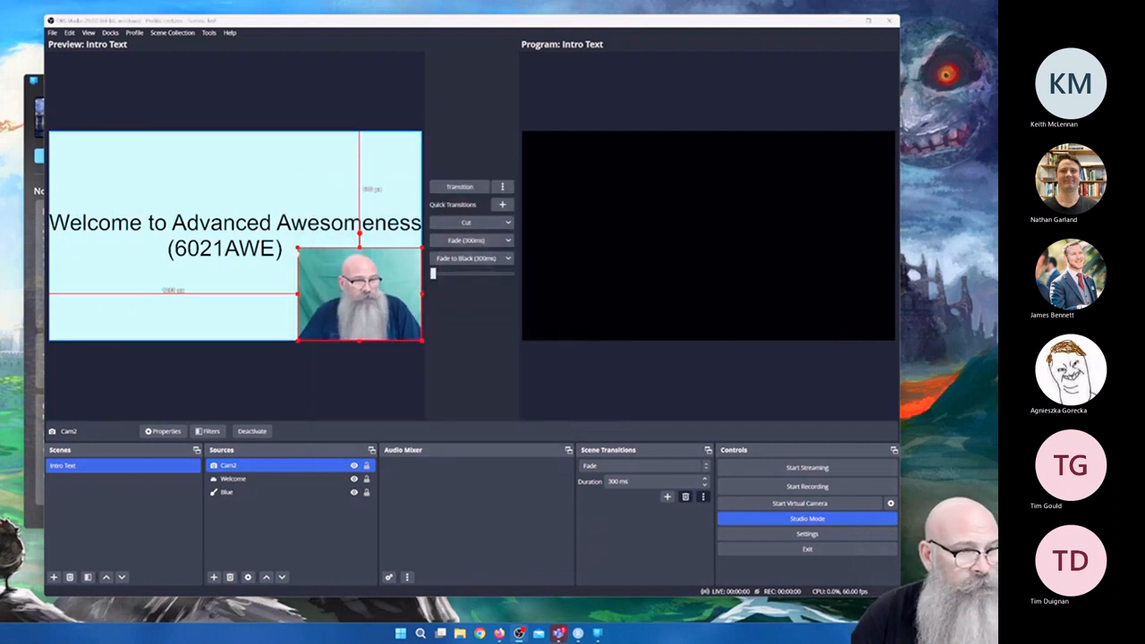
Shrink the Cam2 camera image to about a fifth of the canvas width, keeping it in the canvas's lower-right corner.
{"action": "left_click_drag", "start_coordinate": [298, 294], "coordinate": [344, 311]}
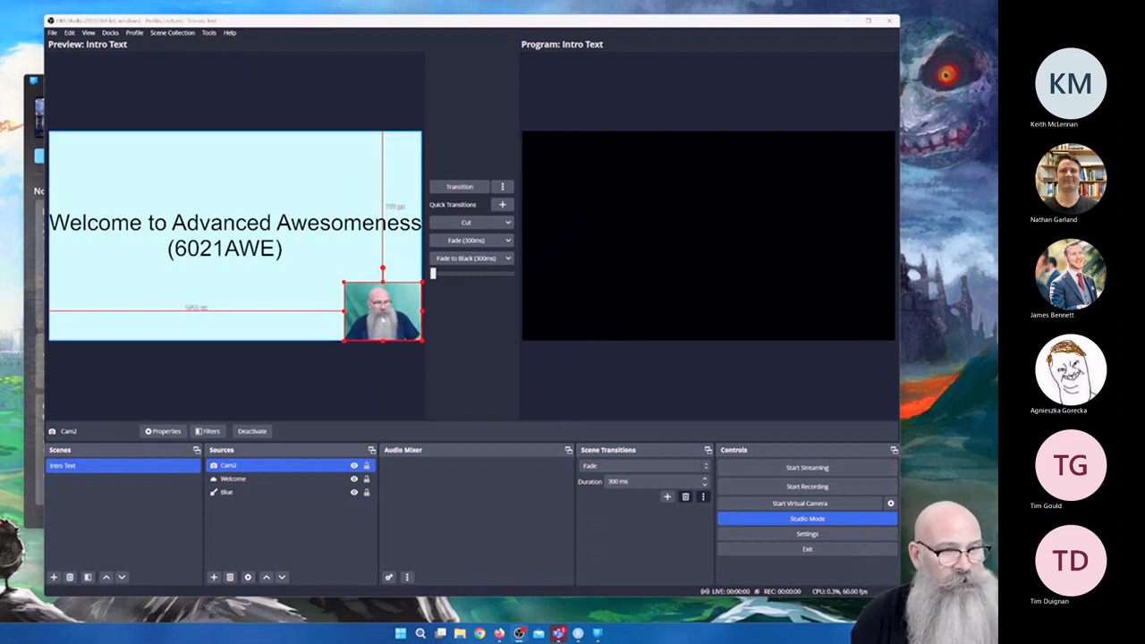
{"action": "left_click", "coordinate": [228, 492]}
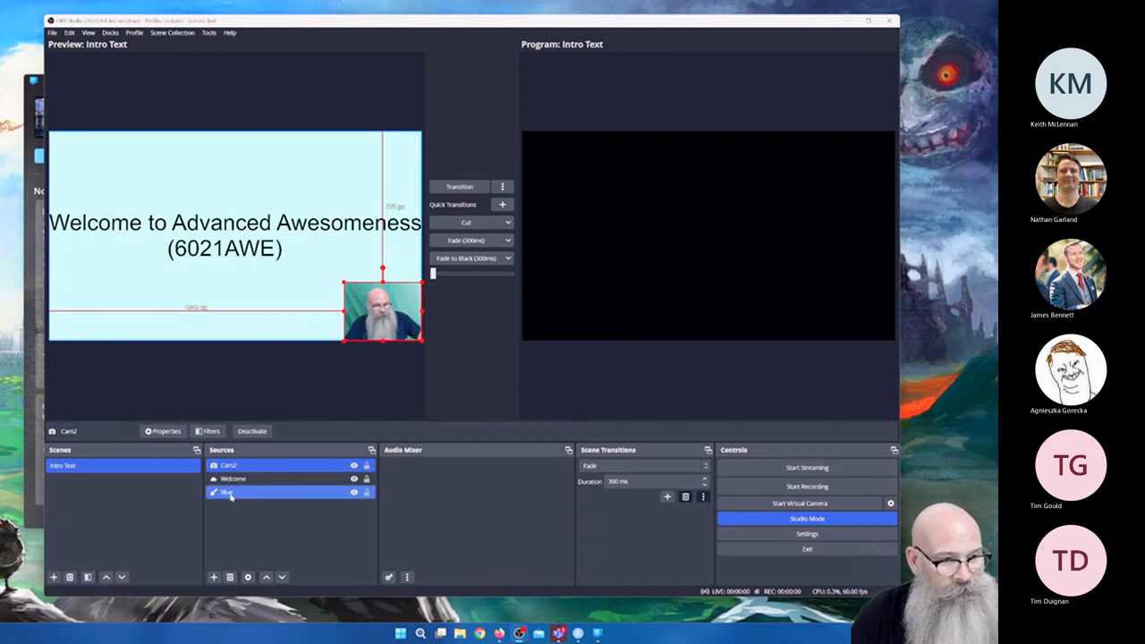
{"action": "left_click", "coordinate": [228, 468]}
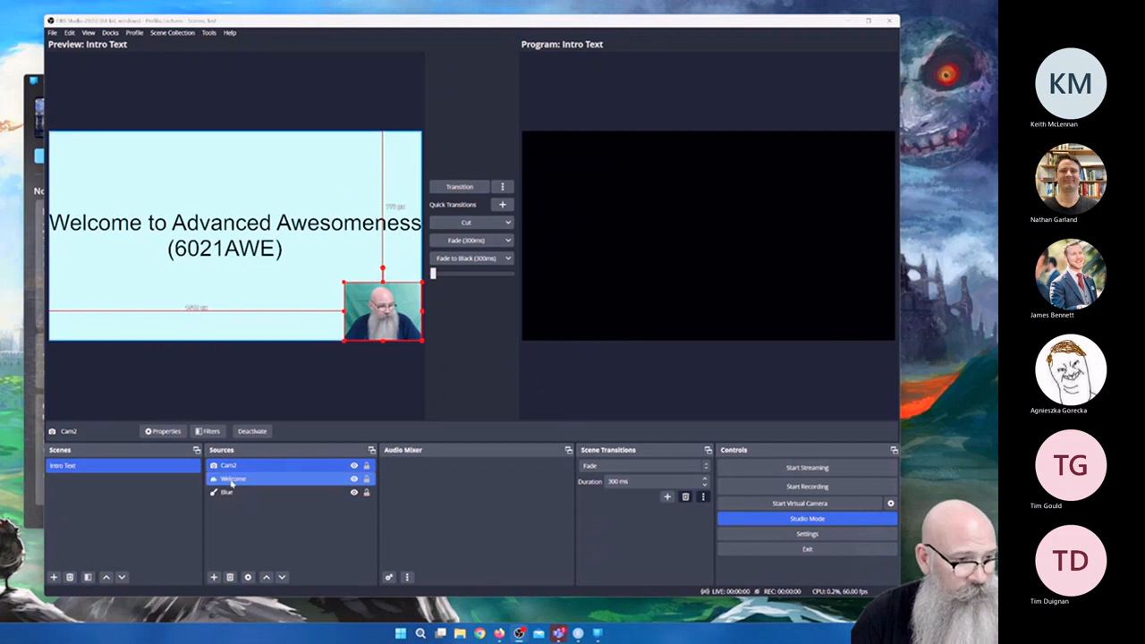
Move the Welcome source below Blue in the source order, and return it above Blue.
{"action": "left_click", "coordinate": [230, 479]}
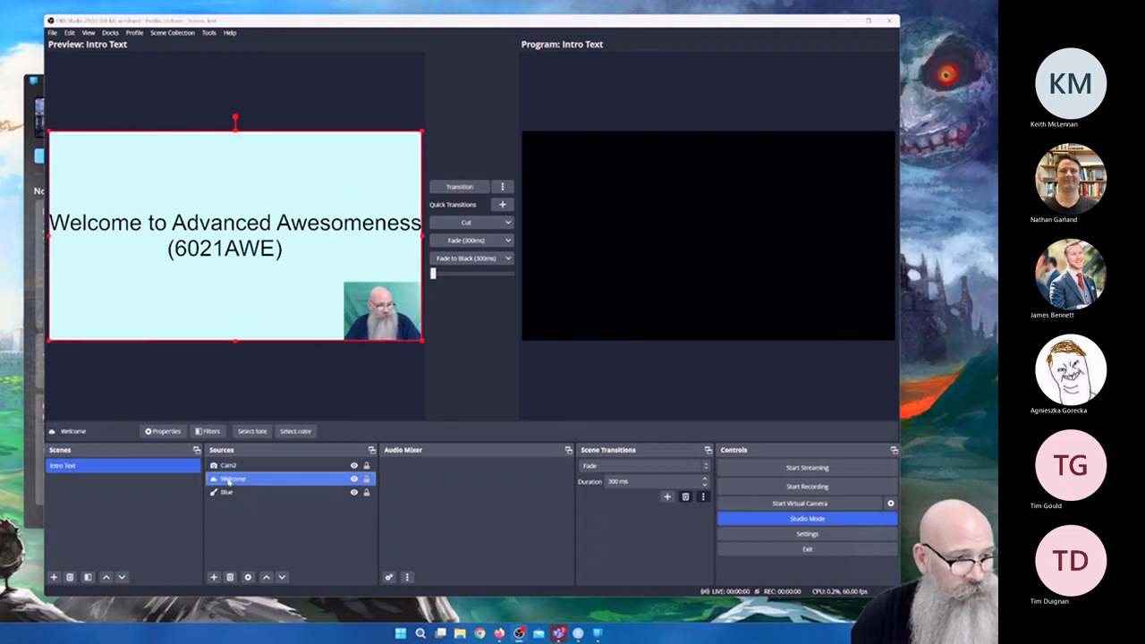
{"action": "left_click", "coordinate": [283, 578]}
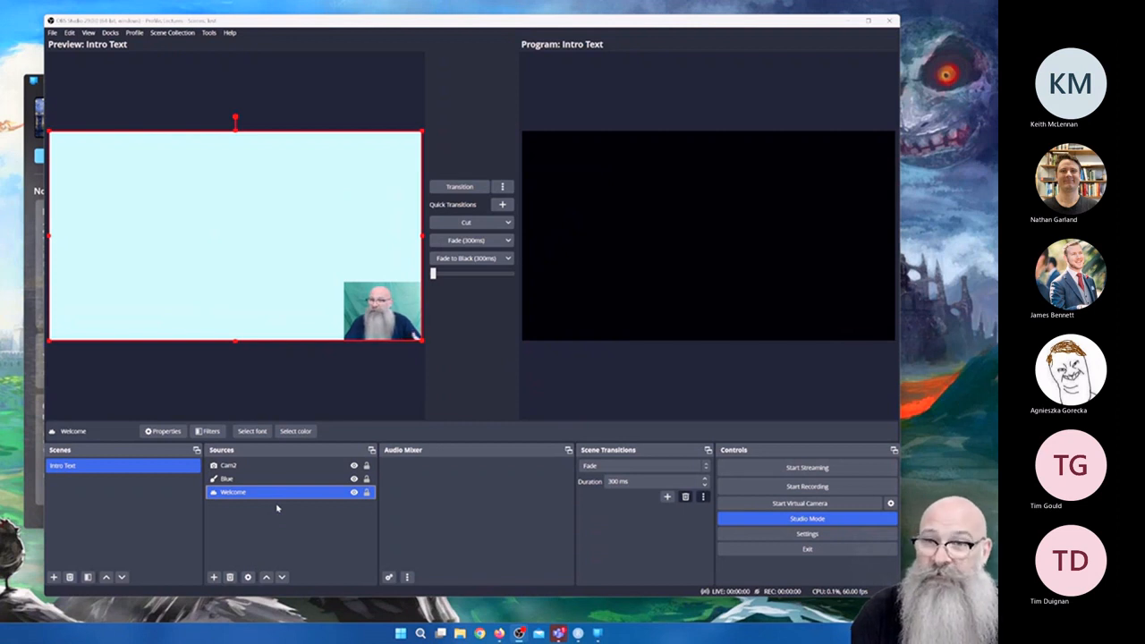
{"action": "left_click", "coordinate": [219, 481], "text": "ctrl"}
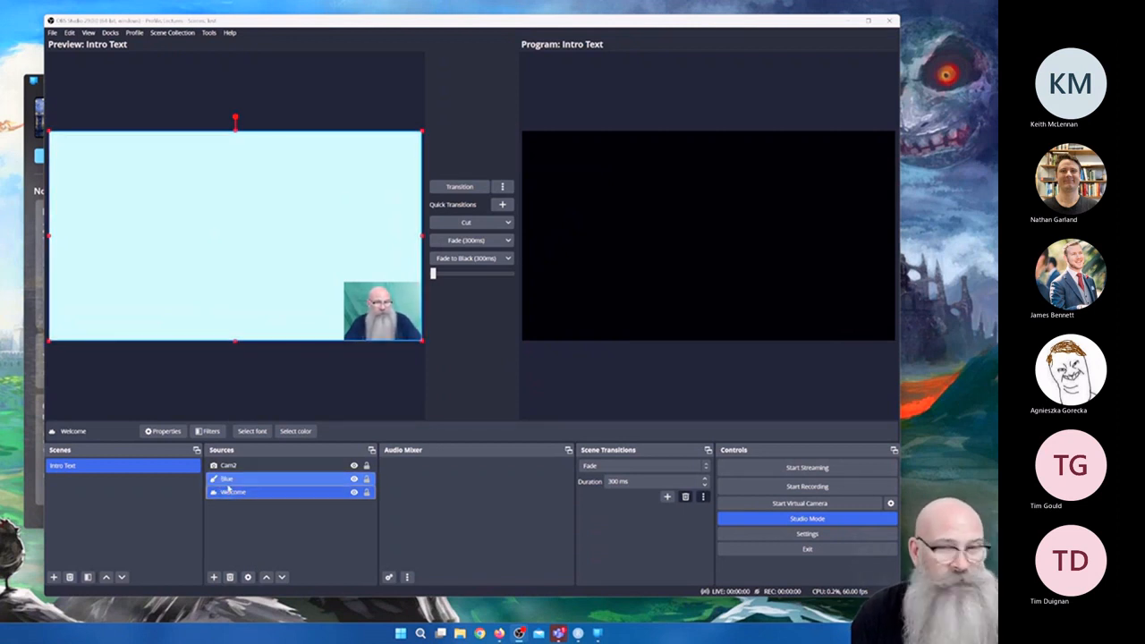
{"action": "left_click", "coordinate": [229, 490]}
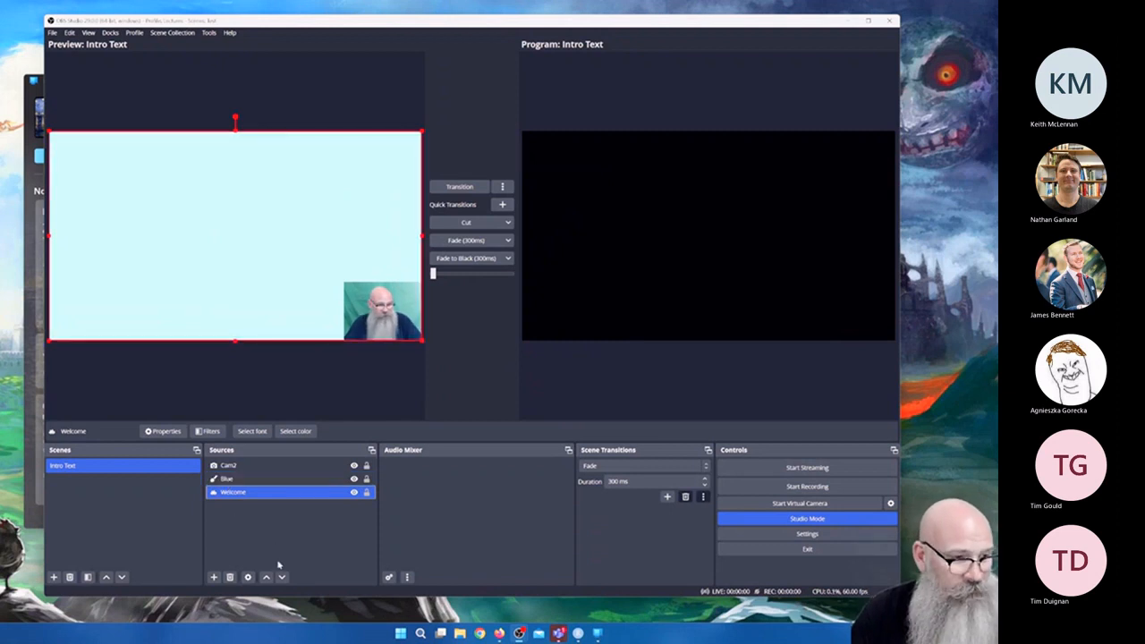
{"action": "left_click", "coordinate": [265, 578]}
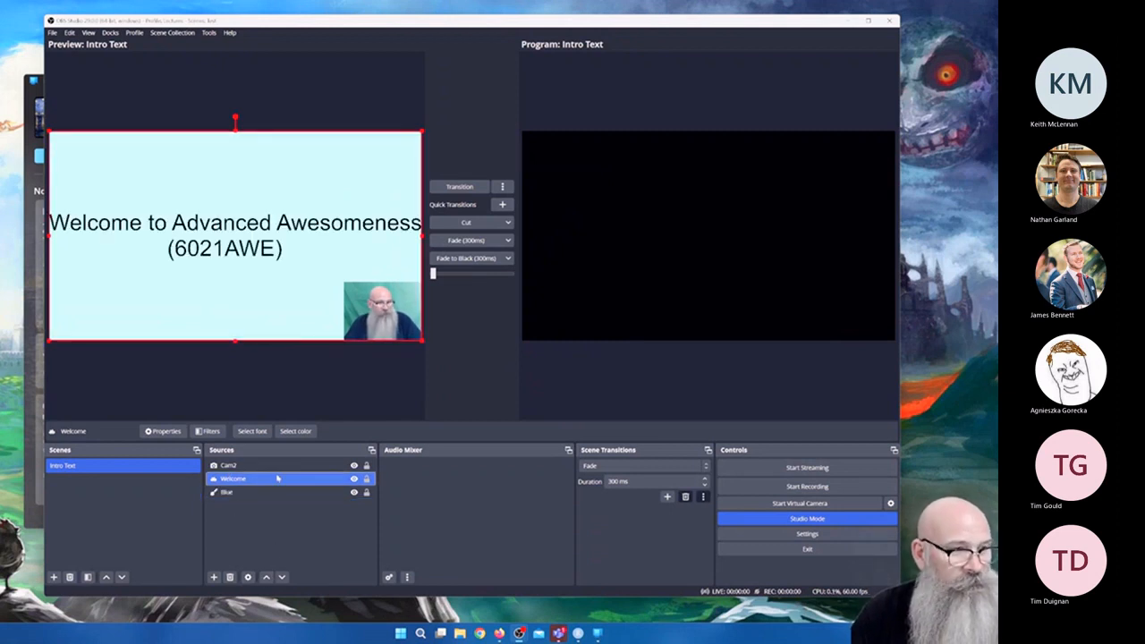
Move Cam2 below Welcome and Blue in the source order, and return it to the top of the stack.
{"action": "left_click", "coordinate": [258, 463], "text": "ctrl"}
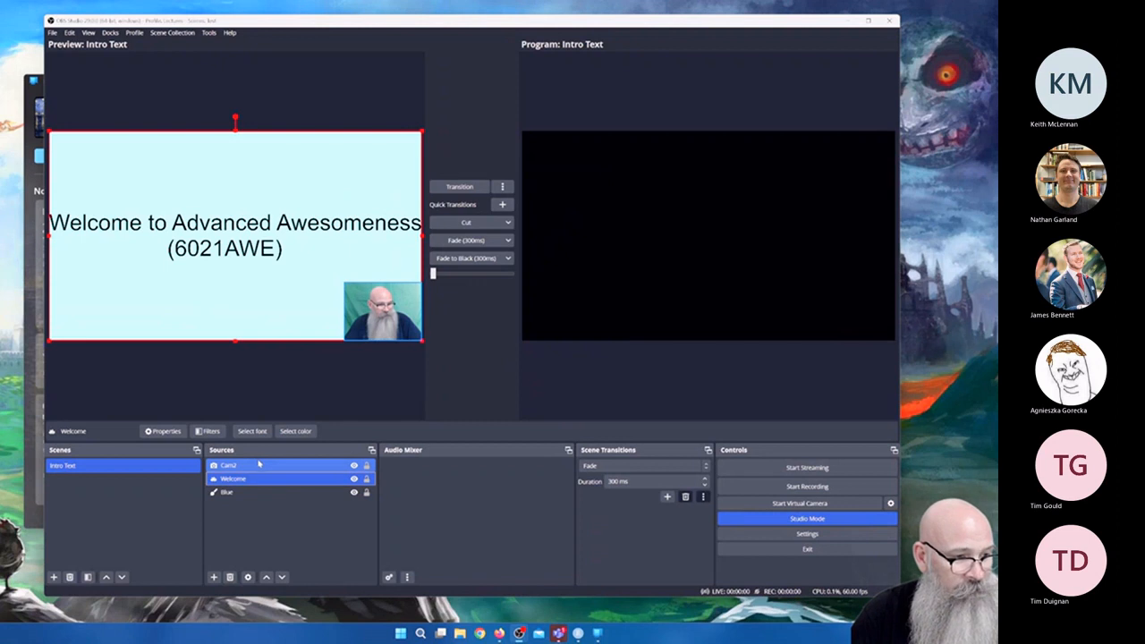
{"action": "left_click", "coordinate": [258, 463]}
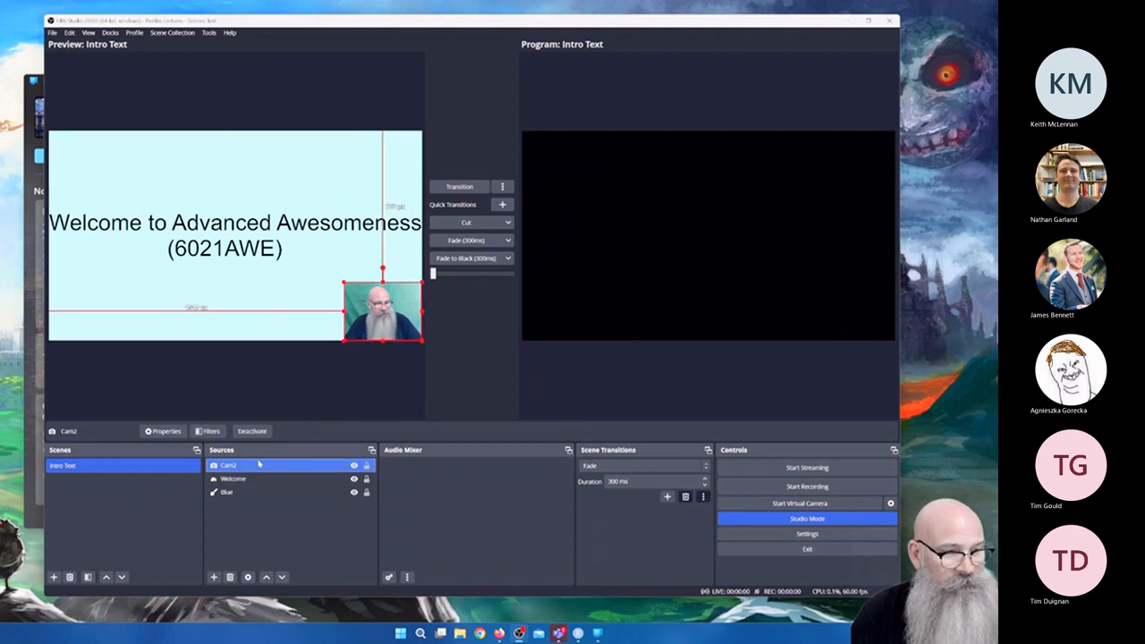
{"action": "left_click", "coordinate": [281, 578]}
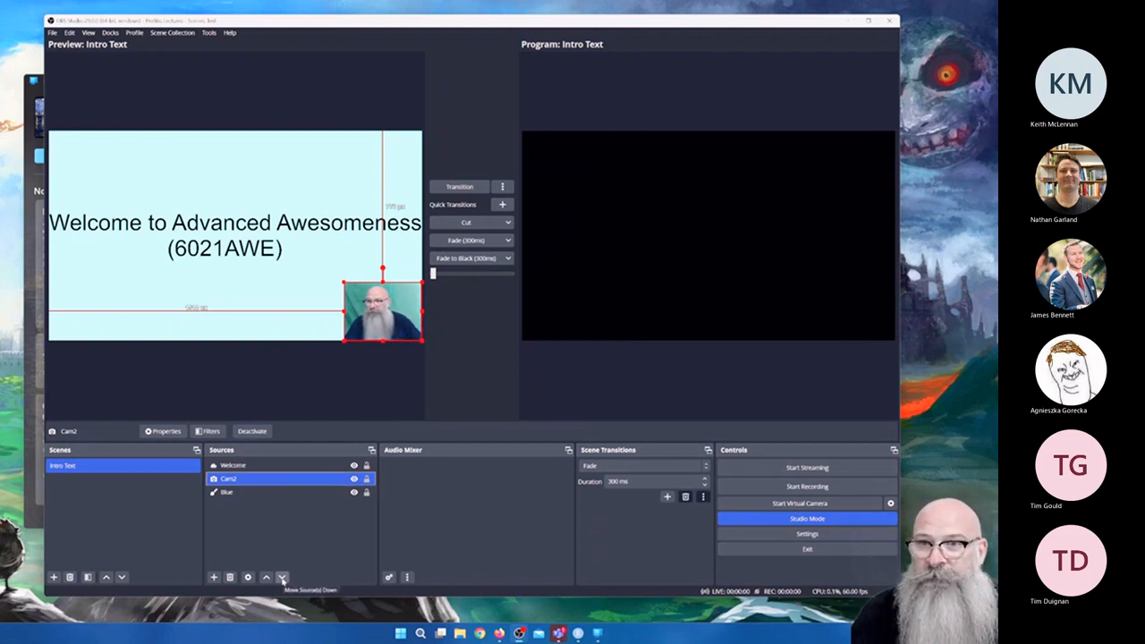
{"action": "left_click", "coordinate": [281, 577]}
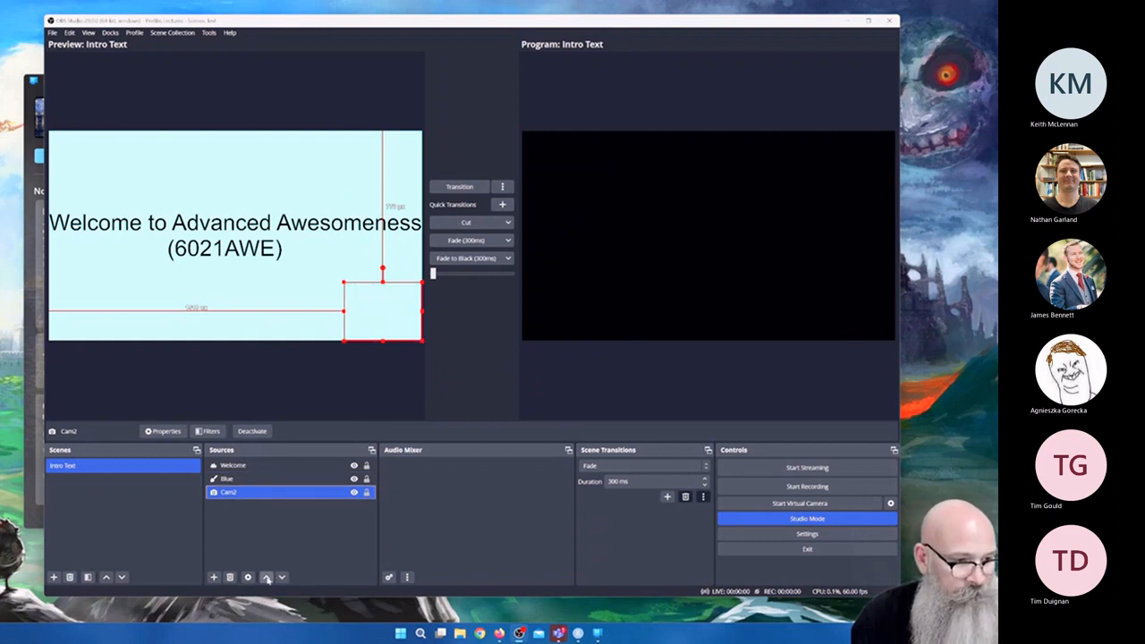
{"action": "left_click", "coordinate": [267, 577]}
{"action": "left_click", "coordinate": [266, 577]}
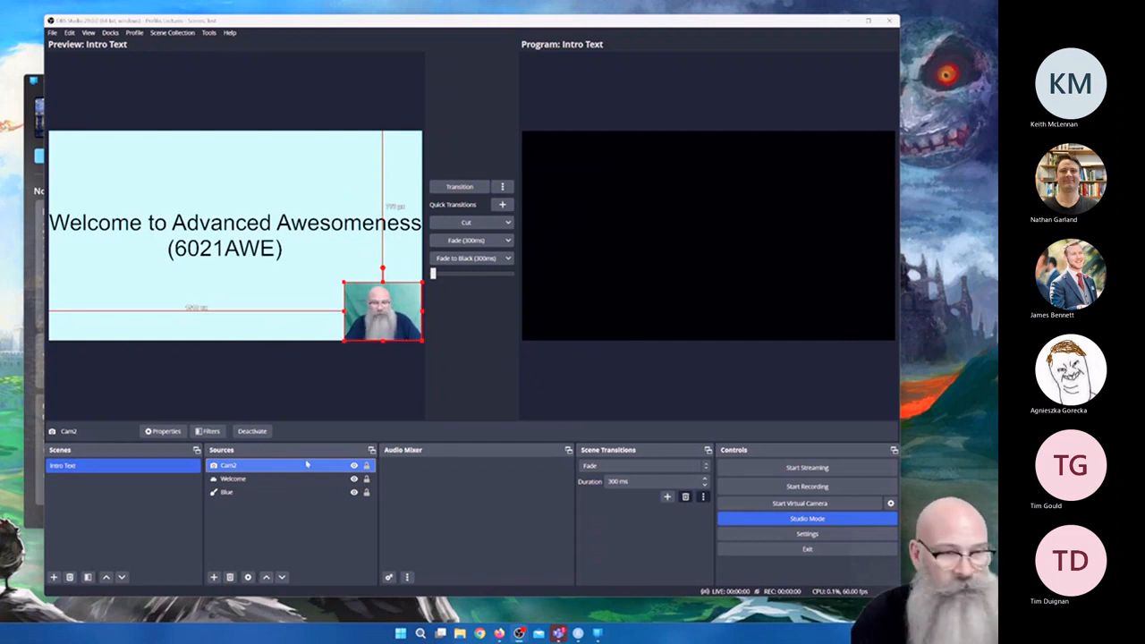
Add a Chroma Key effect filter named "Green Screen" to the Cam2 source.
{"action": "left_click", "coordinate": [320, 384]}
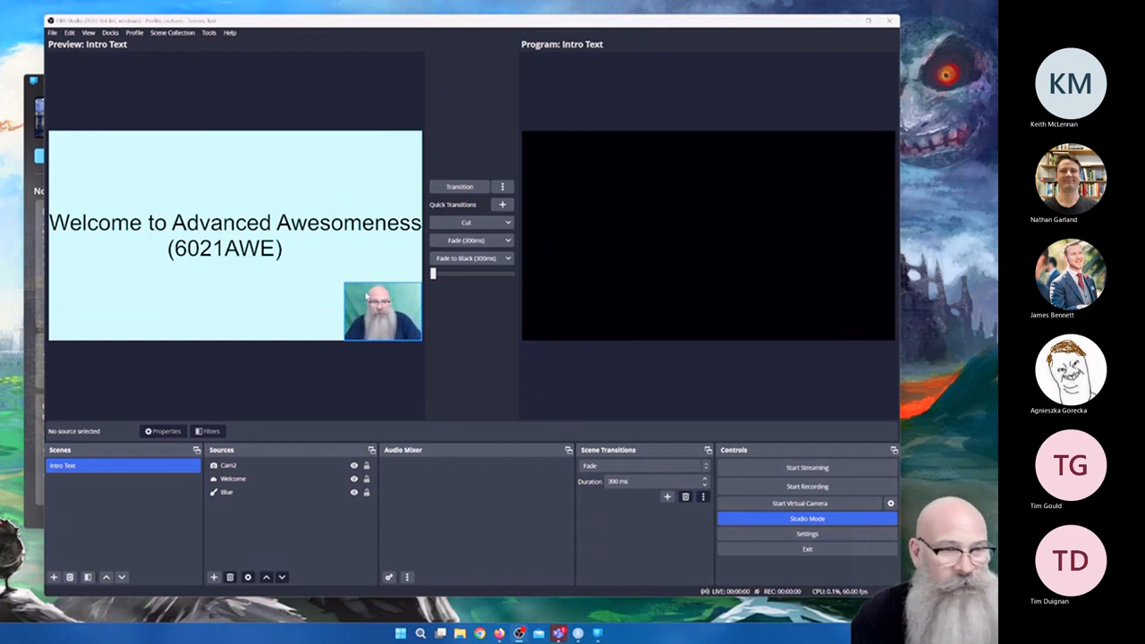
{"action": "left_click", "coordinate": [215, 466]}
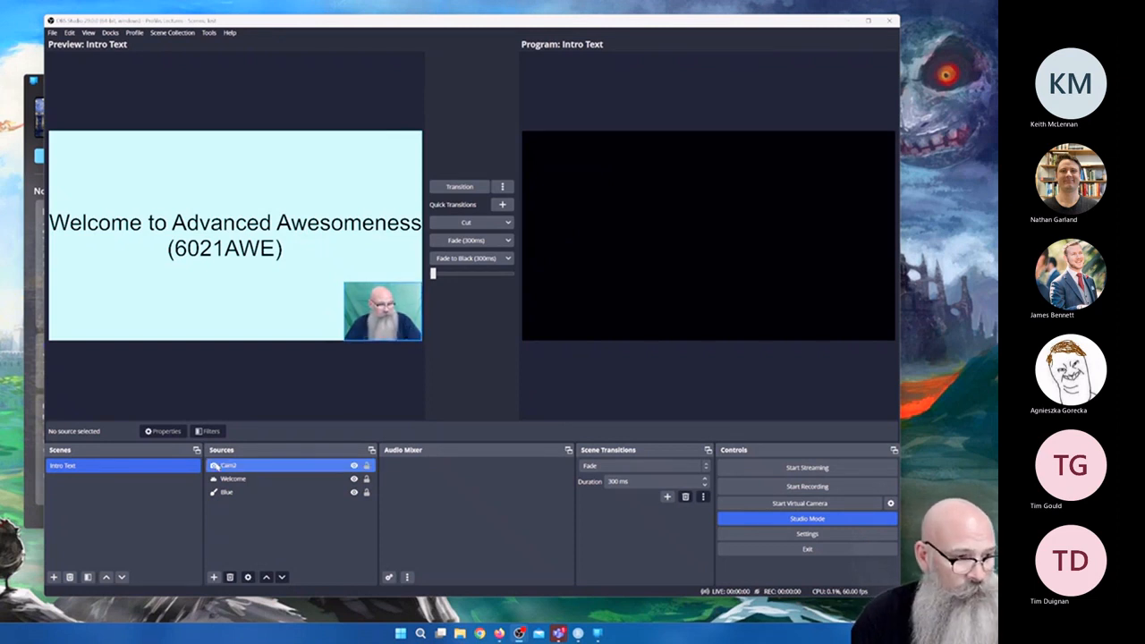
{"action": "left_click", "coordinate": [225, 468]}
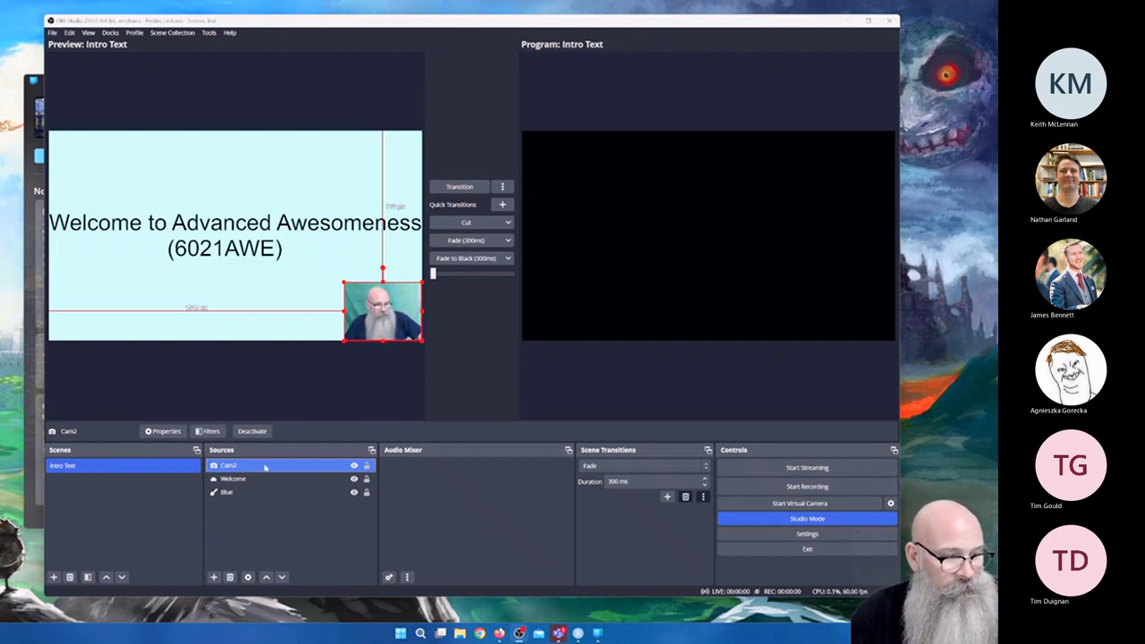
{"action": "left_click", "coordinate": [209, 432]}
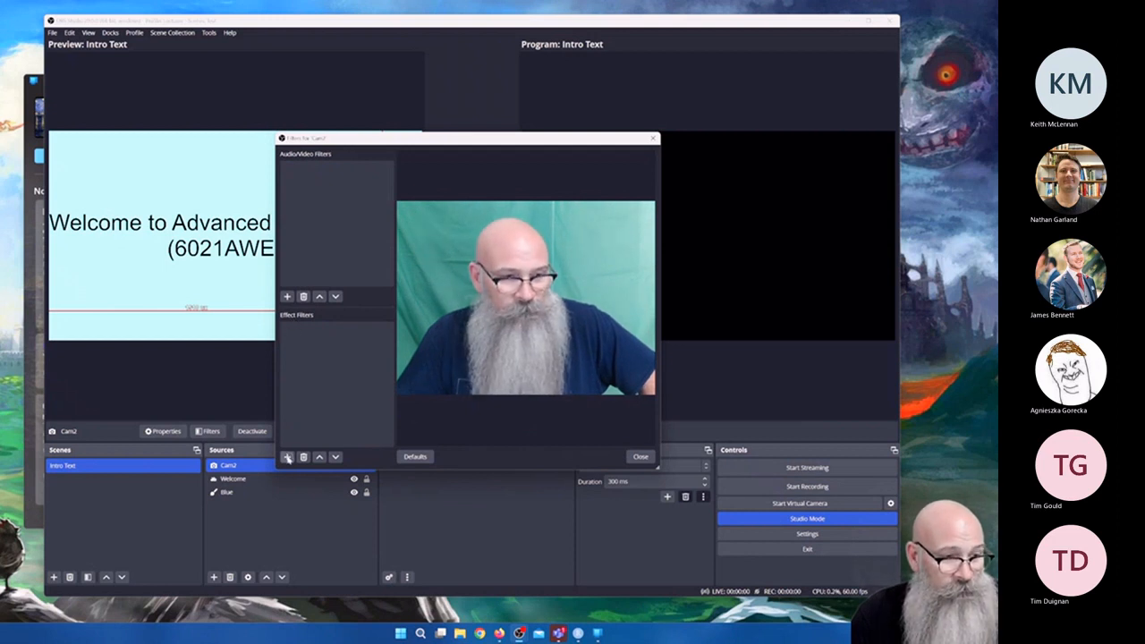
{"action": "left_click", "coordinate": [287, 457]}
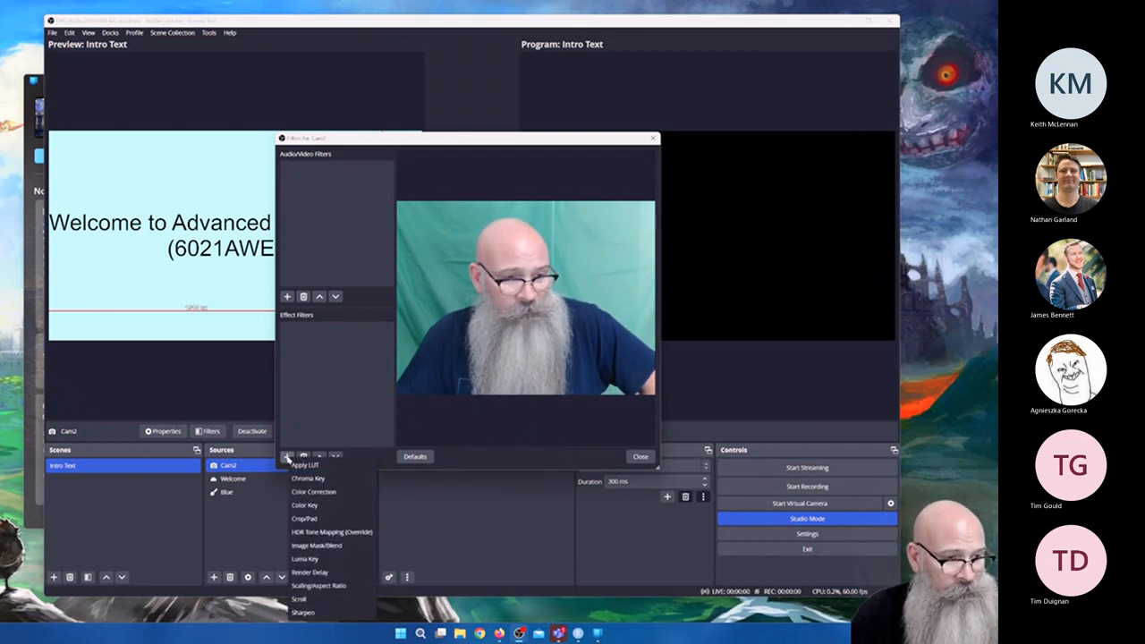
{"action": "left_click", "coordinate": [322, 480]}
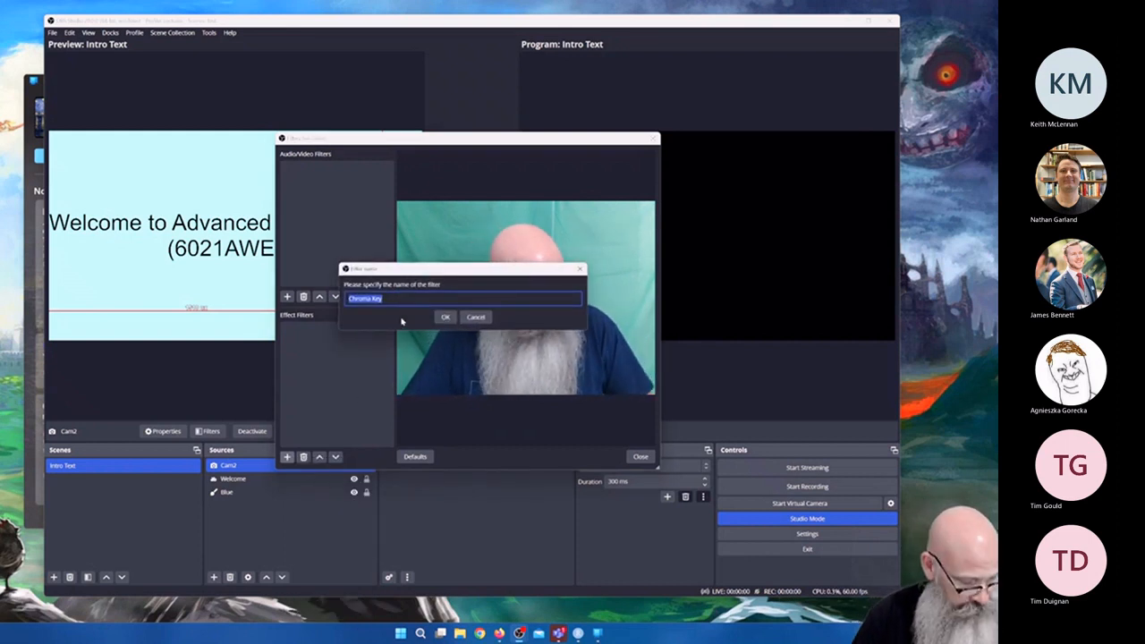
{"action": "type", "text": "Green"}
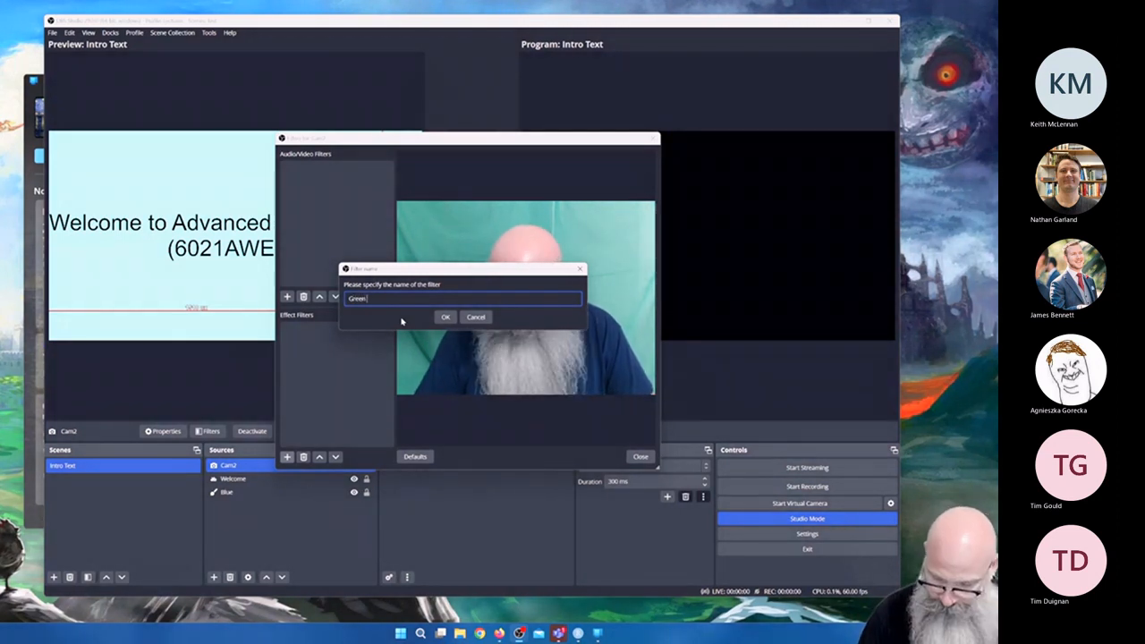
{"action": "type", "text": " Screen"}
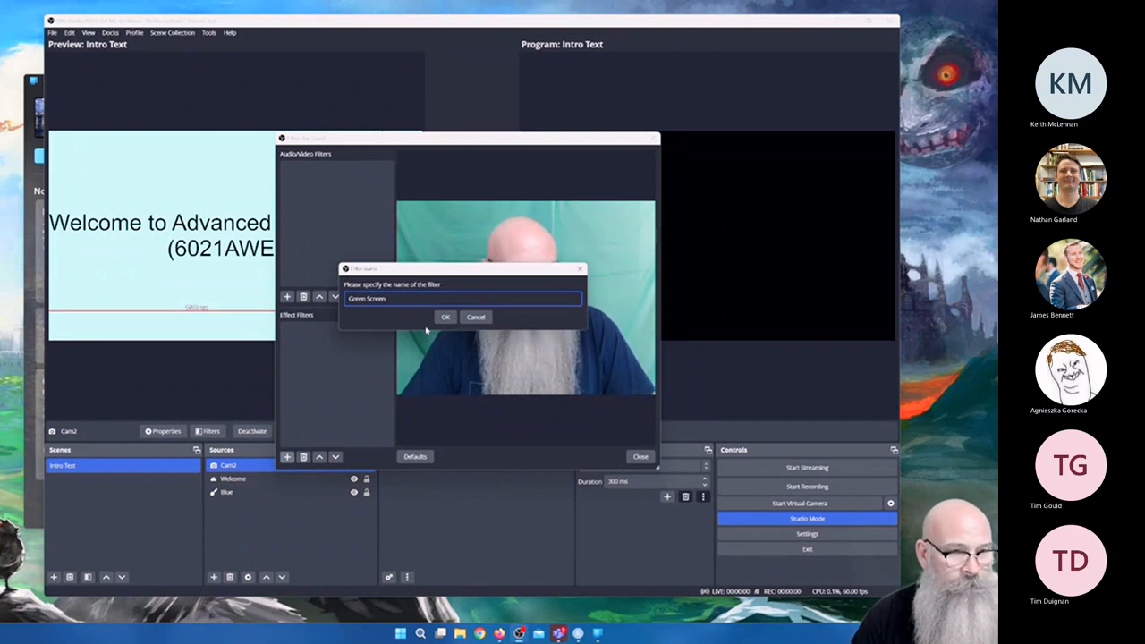
{"action": "left_click", "coordinate": [445, 316]}
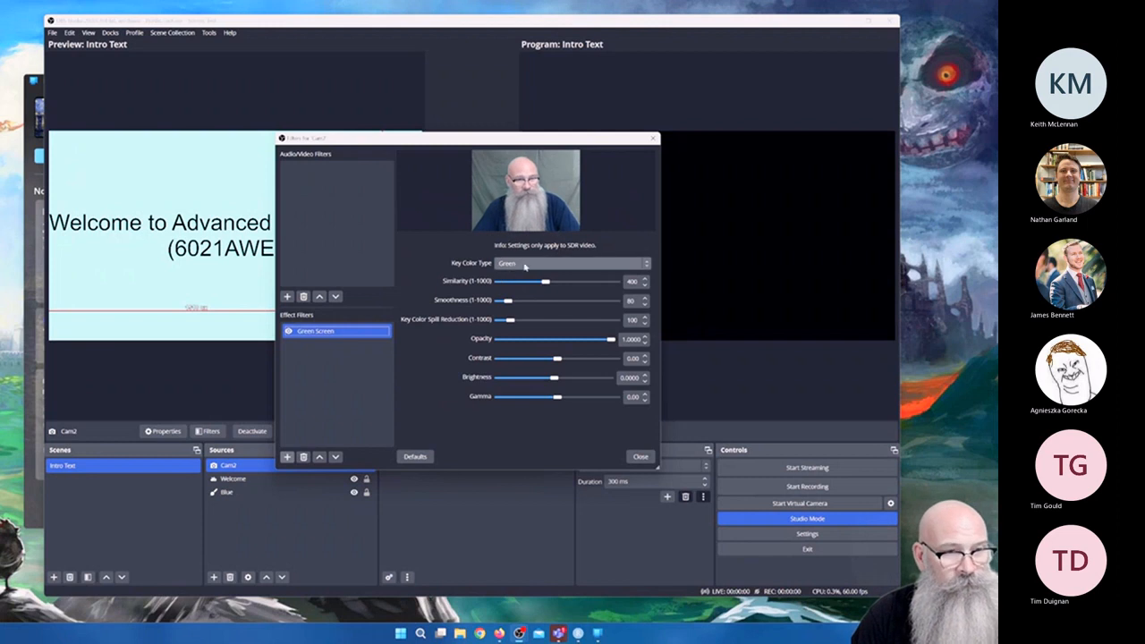
Try the Custom key color type in the Green Screen filter, view its color picker, and restore the Green type.
{"action": "left_click", "coordinate": [525, 264]}
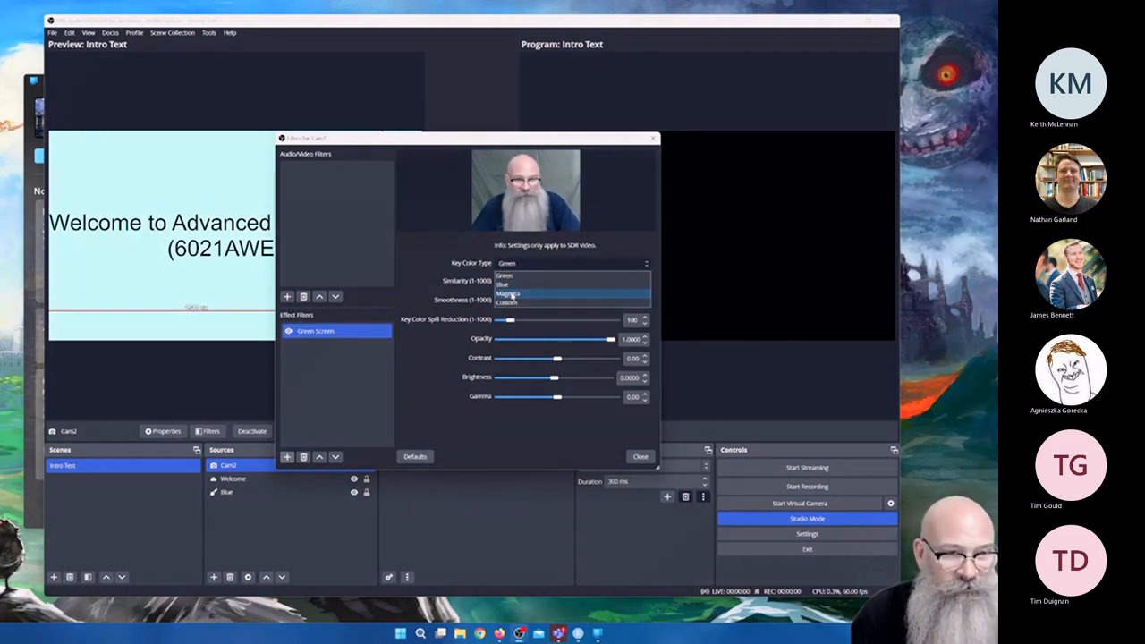
{"action": "left_click", "coordinate": [516, 303]}
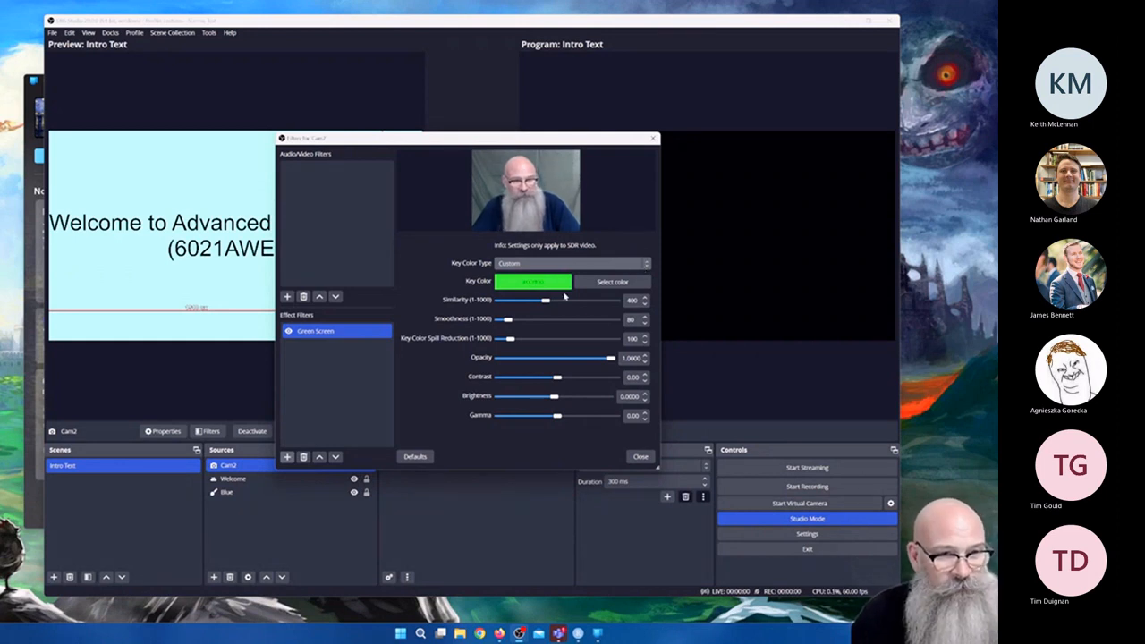
{"action": "left_click", "coordinate": [599, 284]}
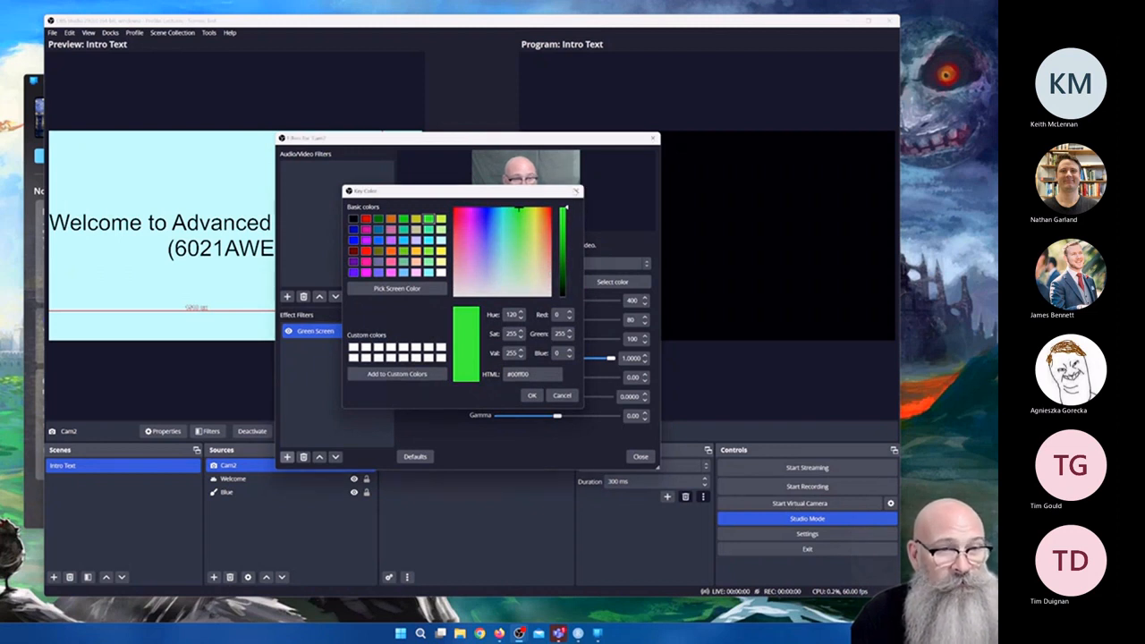
{"action": "left_click", "coordinate": [575, 191]}
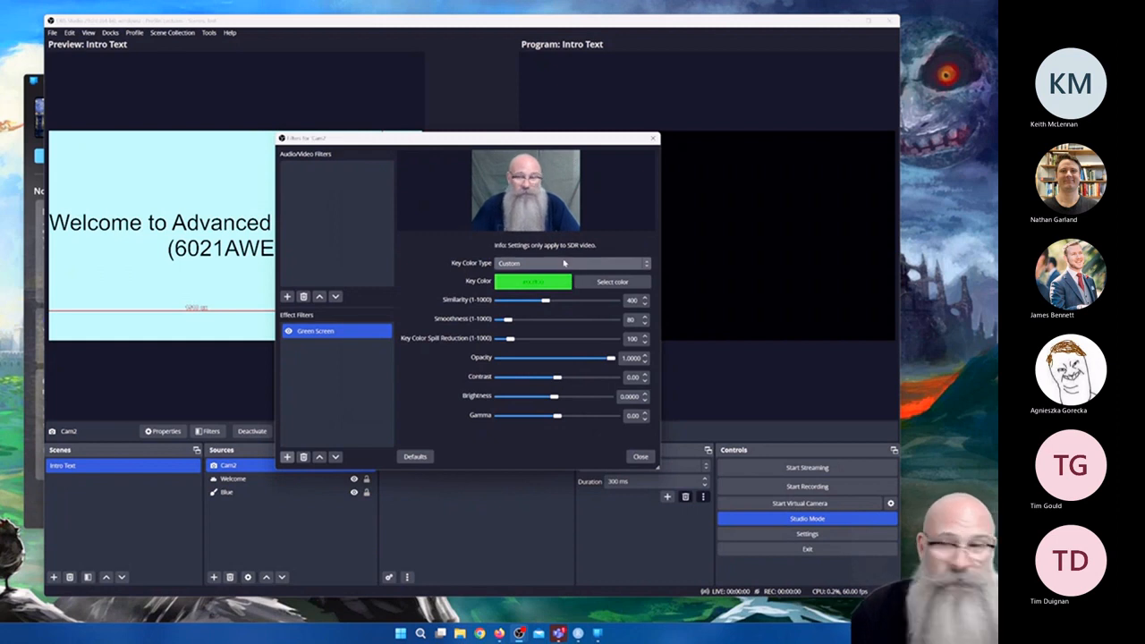
{"action": "left_click", "coordinate": [563, 262]}
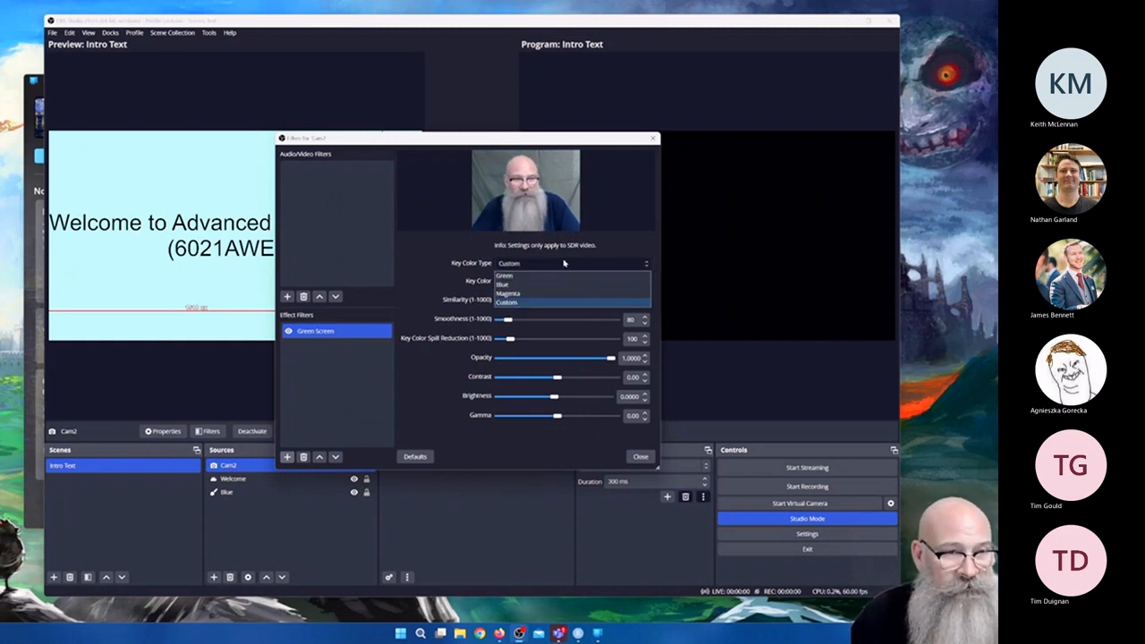
{"action": "left_click", "coordinate": [516, 275]}
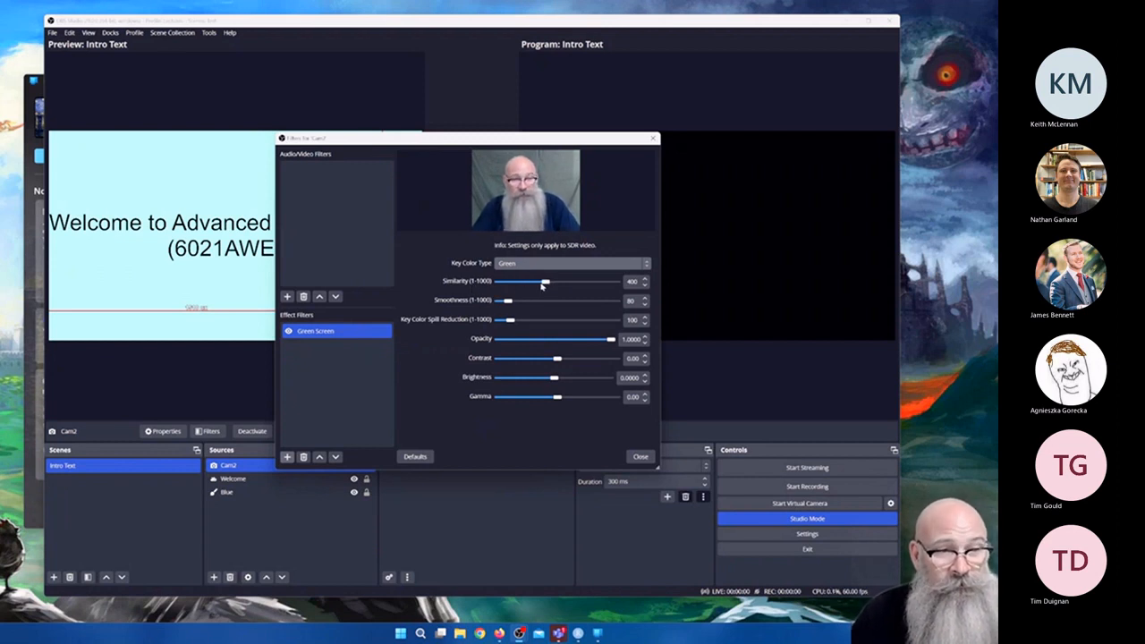
Set the Green Screen filter's similarity to 478 and smoothness to 66, and close Cam2's filters.
{"action": "mouse_move", "coordinate": [548, 283]}
{"action": "left_mouse_down"}
{"action": "mouse_move", "coordinate": [525, 284]}
{"action": "mouse_move", "coordinate": [558, 284]}
{"action": "left_mouse_up"}
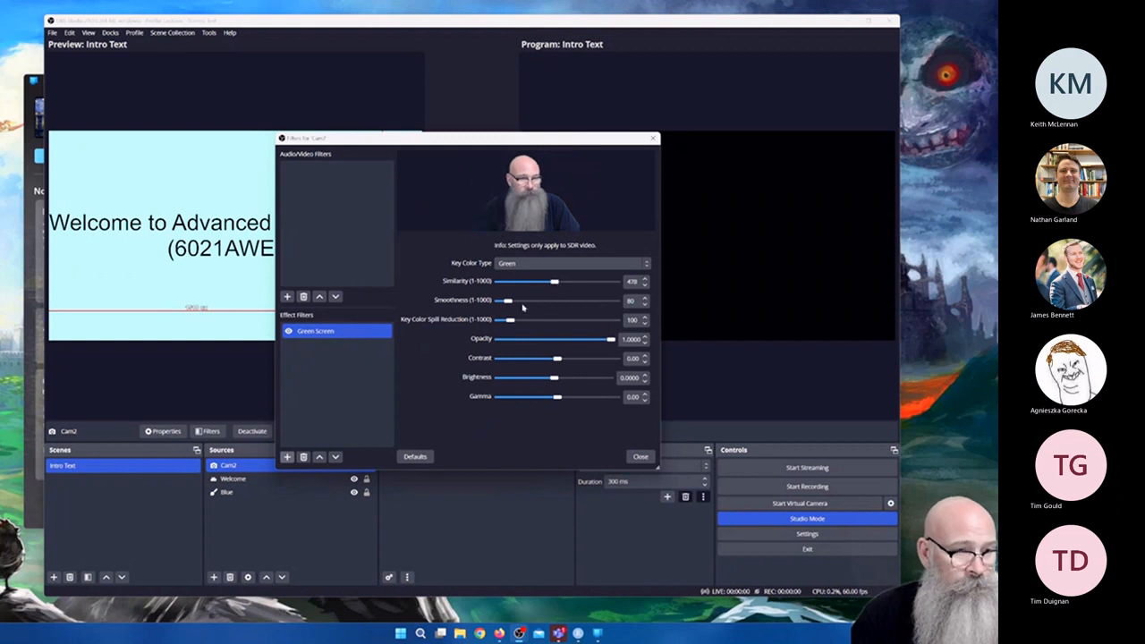
{"action": "left_click_drag", "start_coordinate": [507, 303], "coordinate": [506, 302]}
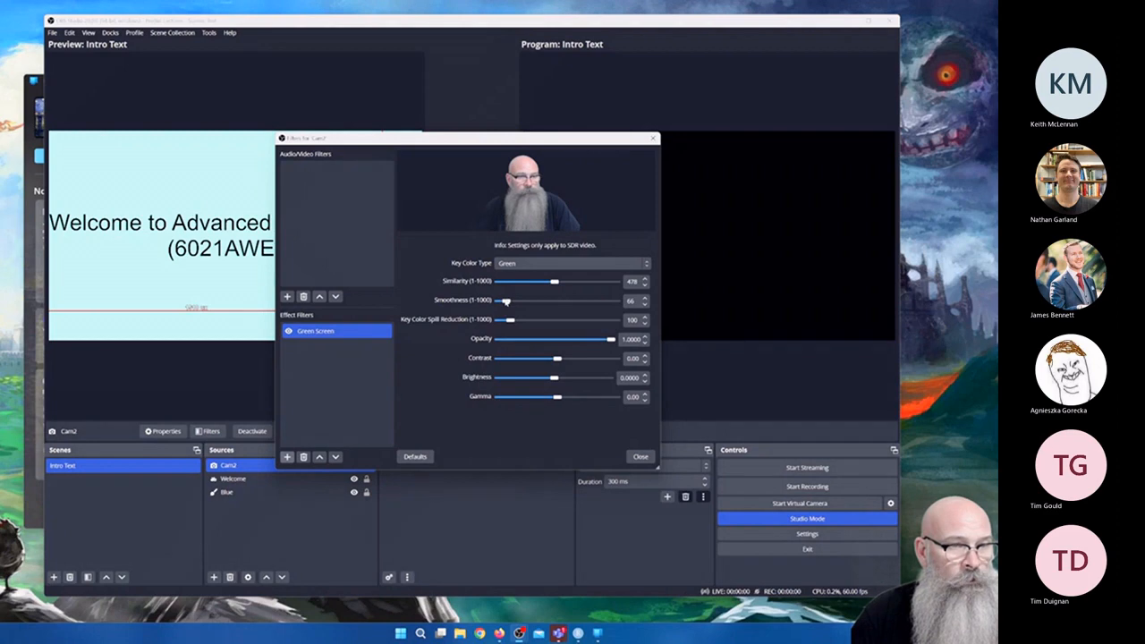
{"action": "left_click", "coordinate": [640, 457]}
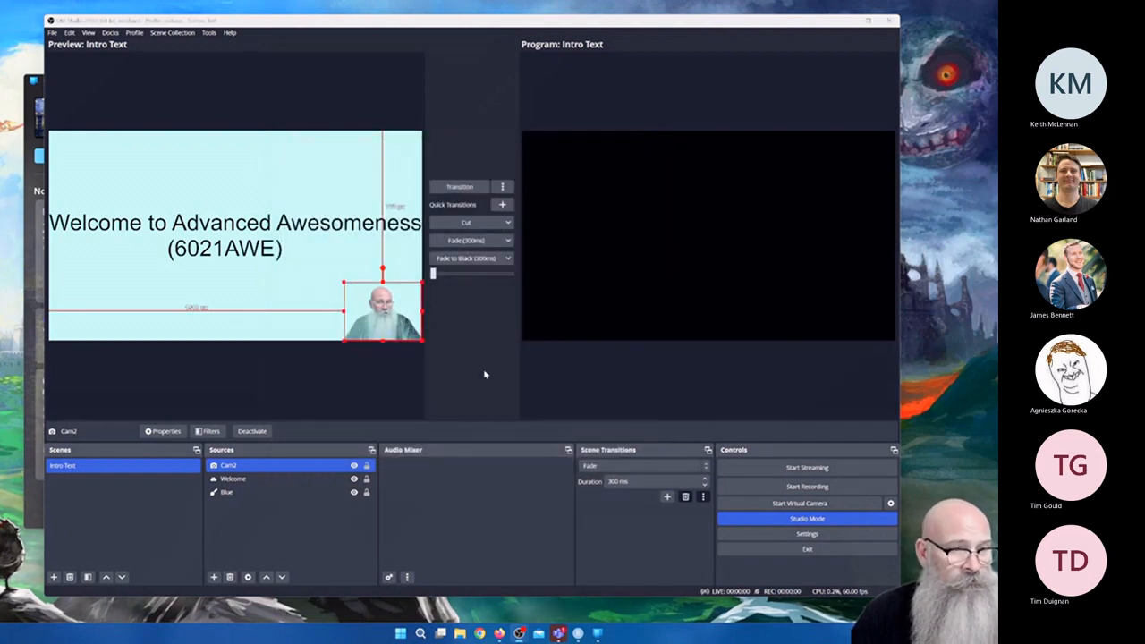
Retune Cam2's Green Screen filter to a similarity of about 420 and a smoothness of 78, keeping the scene preview in view.
{"action": "left_click", "coordinate": [208, 431]}
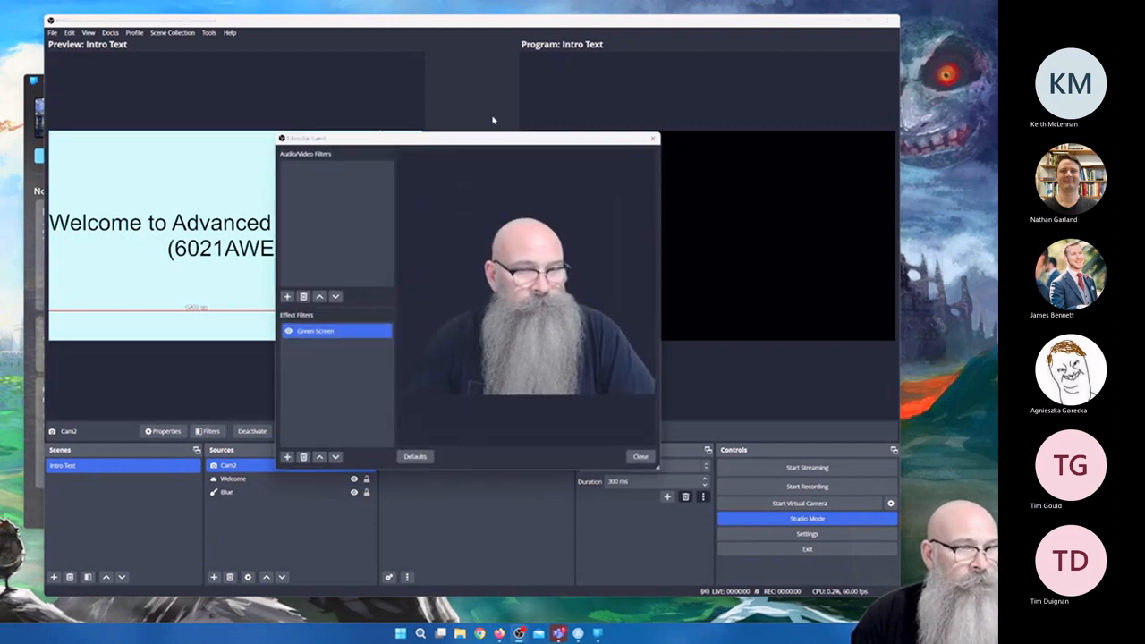
{"action": "left_click_drag", "start_coordinate": [489, 143], "coordinate": [750, 71]}
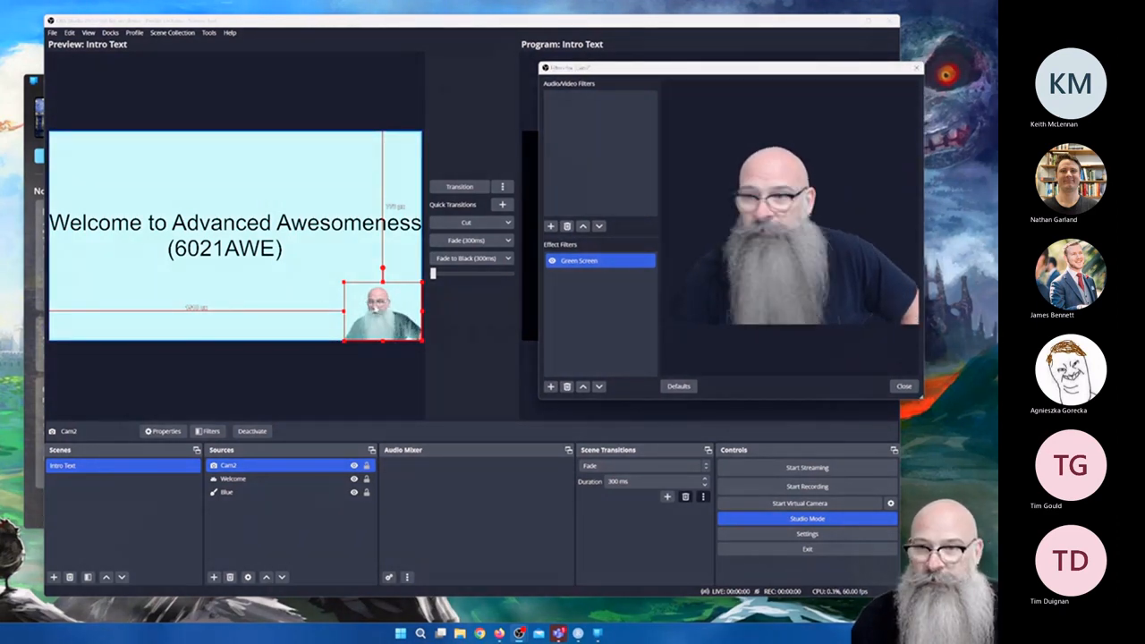
{"action": "left_click", "coordinate": [579, 261]}
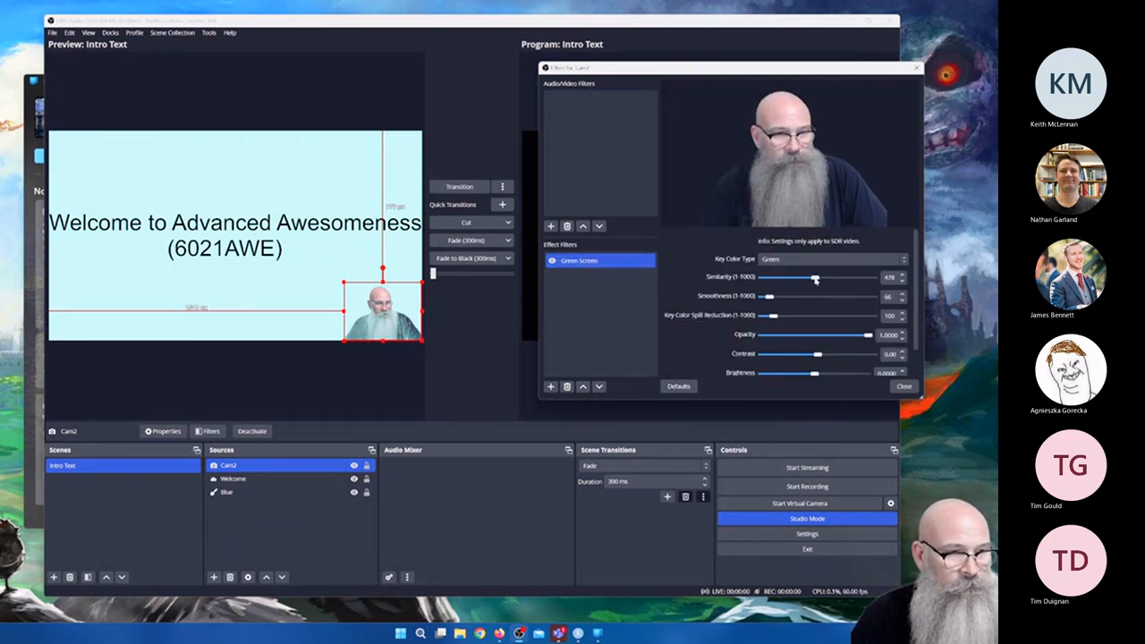
{"action": "left_click_drag", "start_coordinate": [814, 279], "coordinate": [810, 280]}
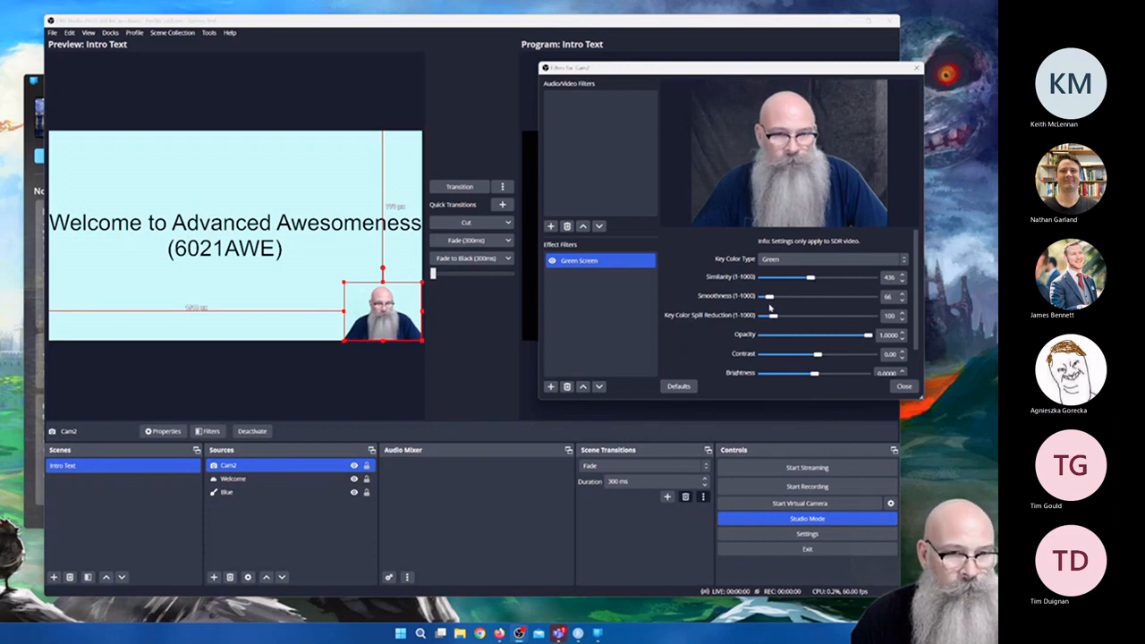
{"action": "left_click_drag", "start_coordinate": [769, 297], "coordinate": [808, 279]}
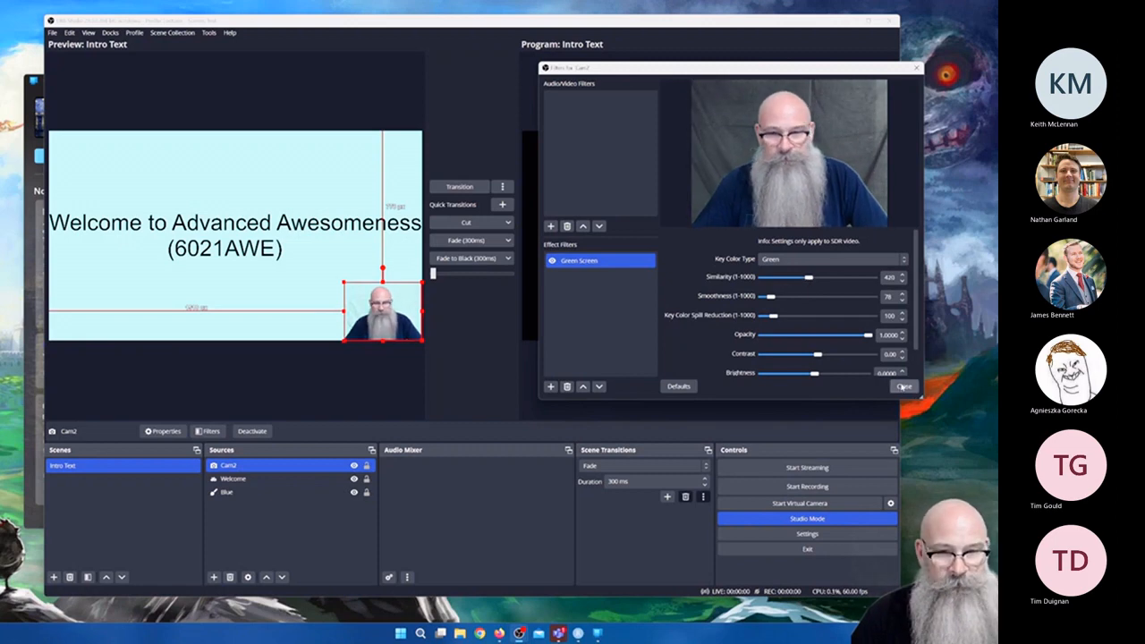
{"action": "left_click", "coordinate": [903, 386]}
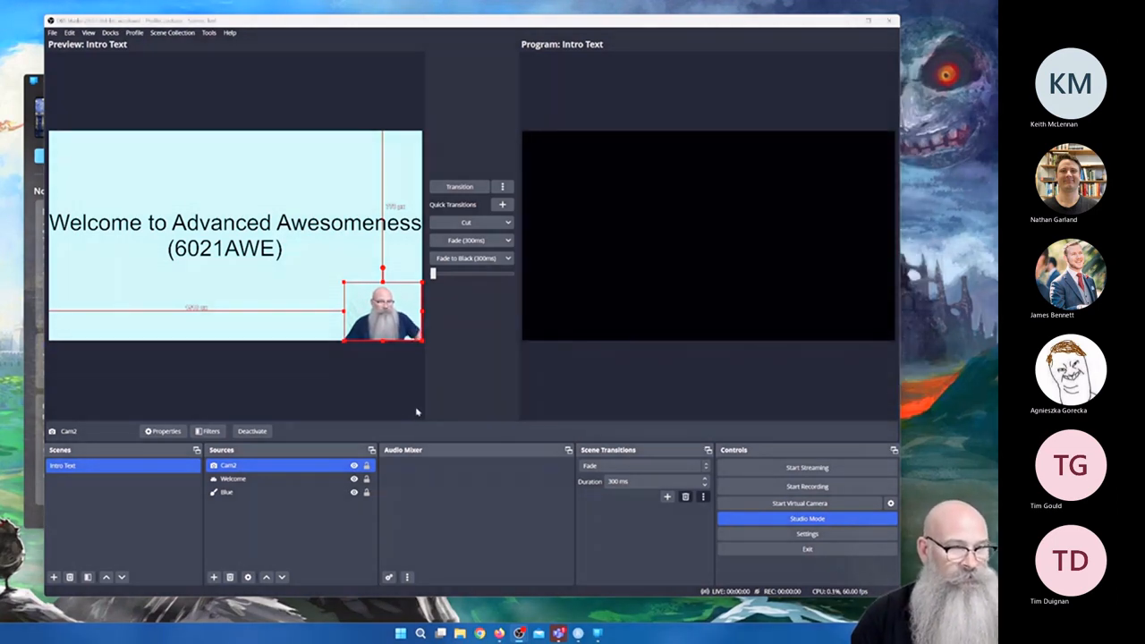
Deselect Cam2 and transition the Intro Text scene from preview to the program output.
{"action": "left_click", "coordinate": [360, 393]}
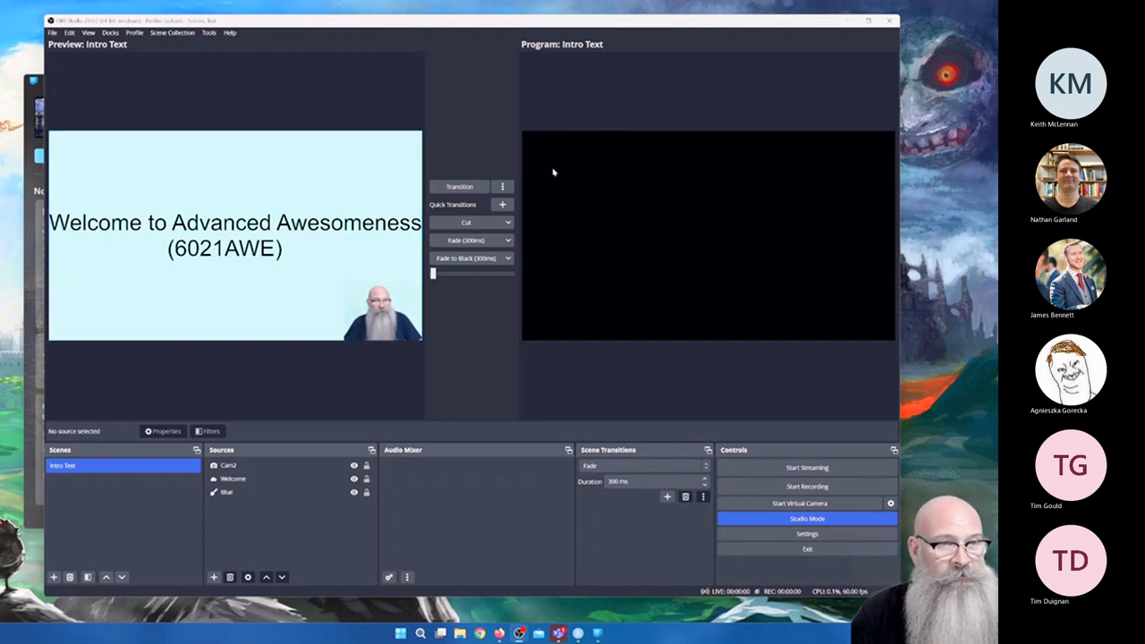
{"action": "left_click", "coordinate": [460, 187]}
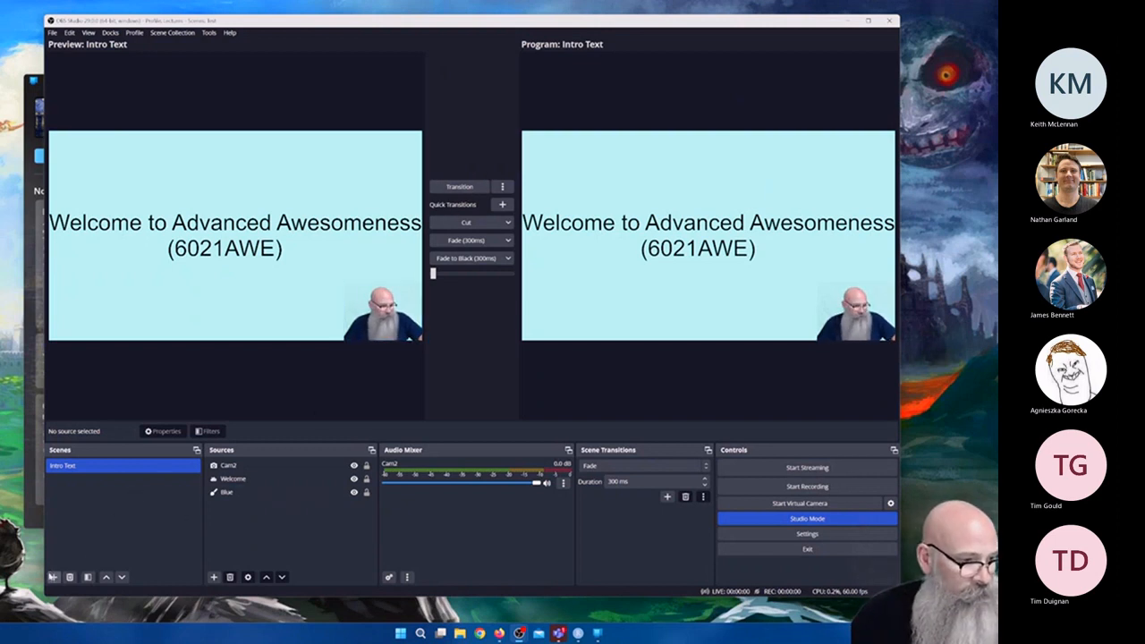
Add a new scene named "Browser".
{"action": "left_click", "coordinate": [52, 577]}
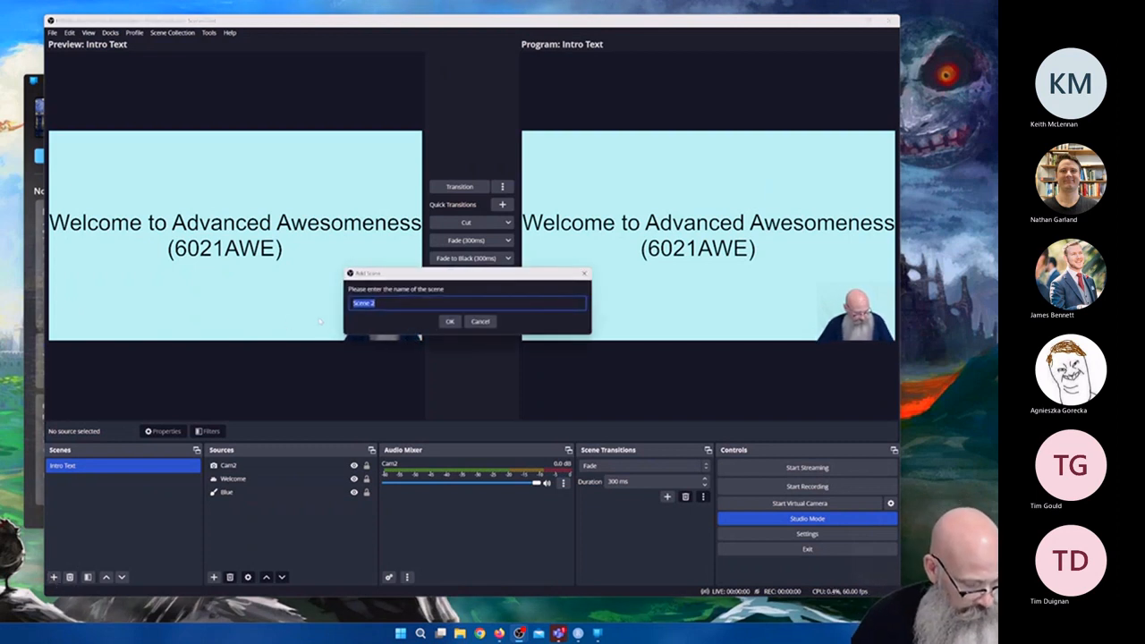
{"action": "type", "text": "B"}
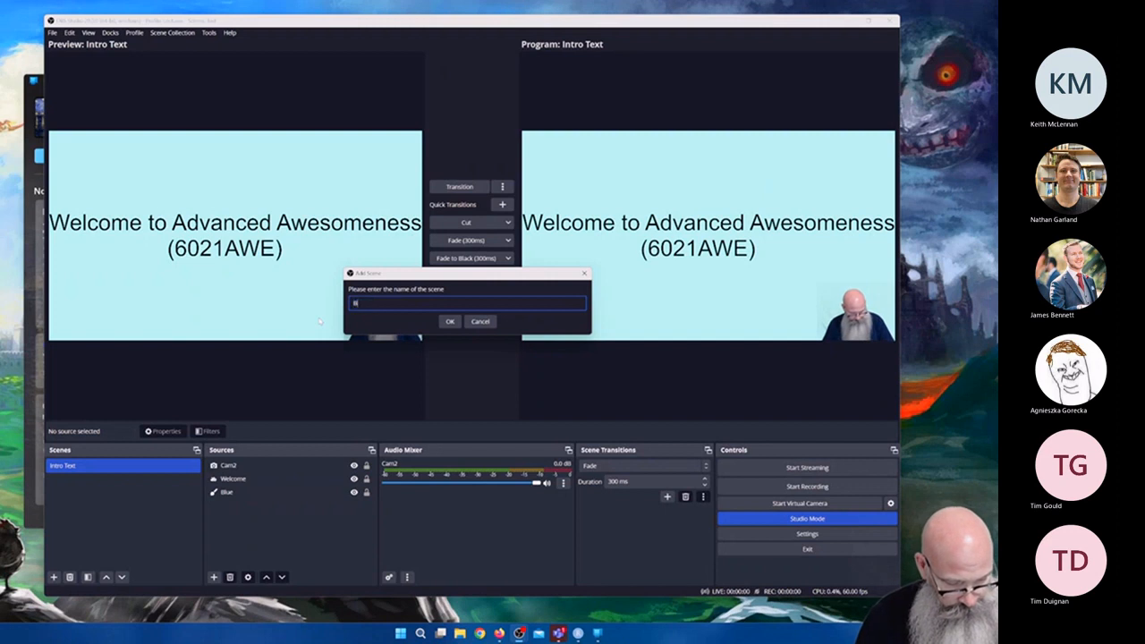
{"action": "type", "text": "row"}
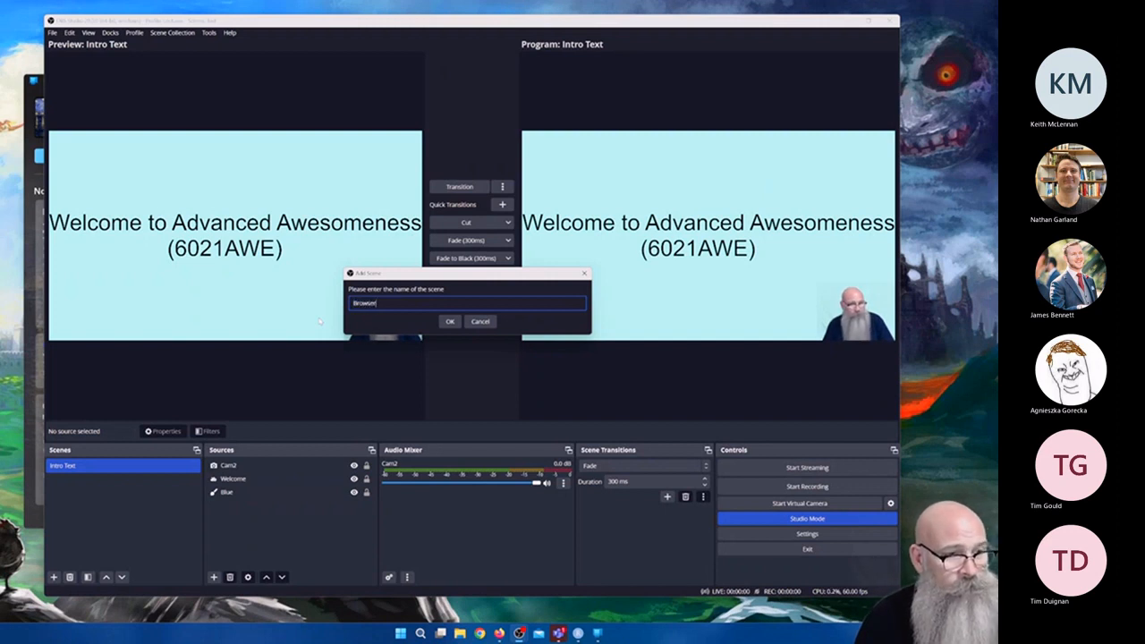
{"action": "type", "text": "ser"}
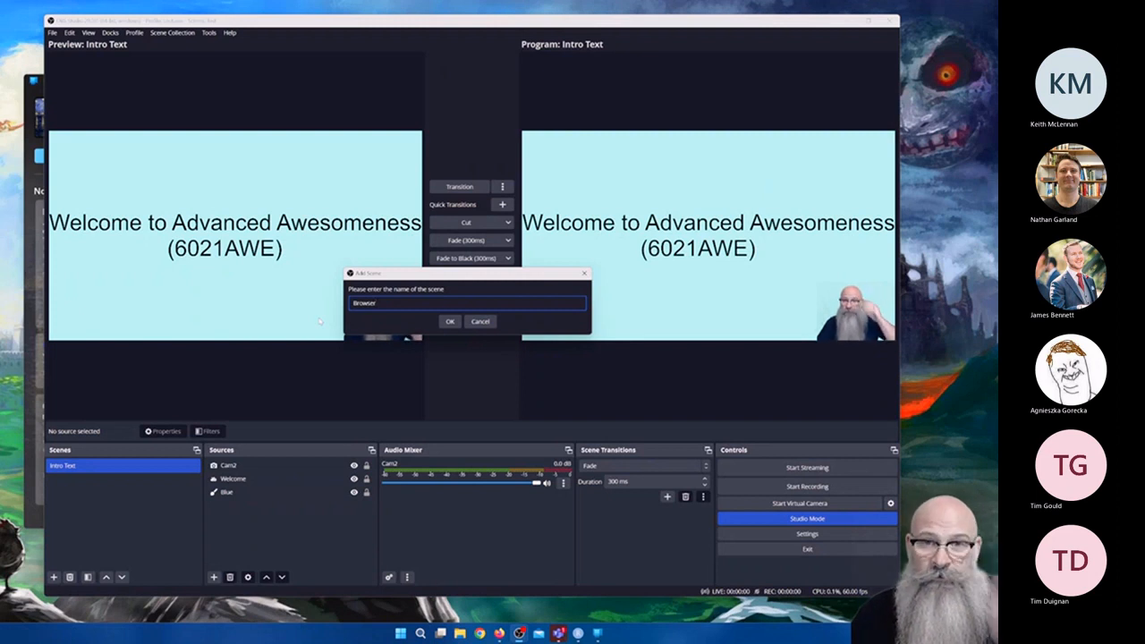
{"action": "left_click", "coordinate": [452, 323]}
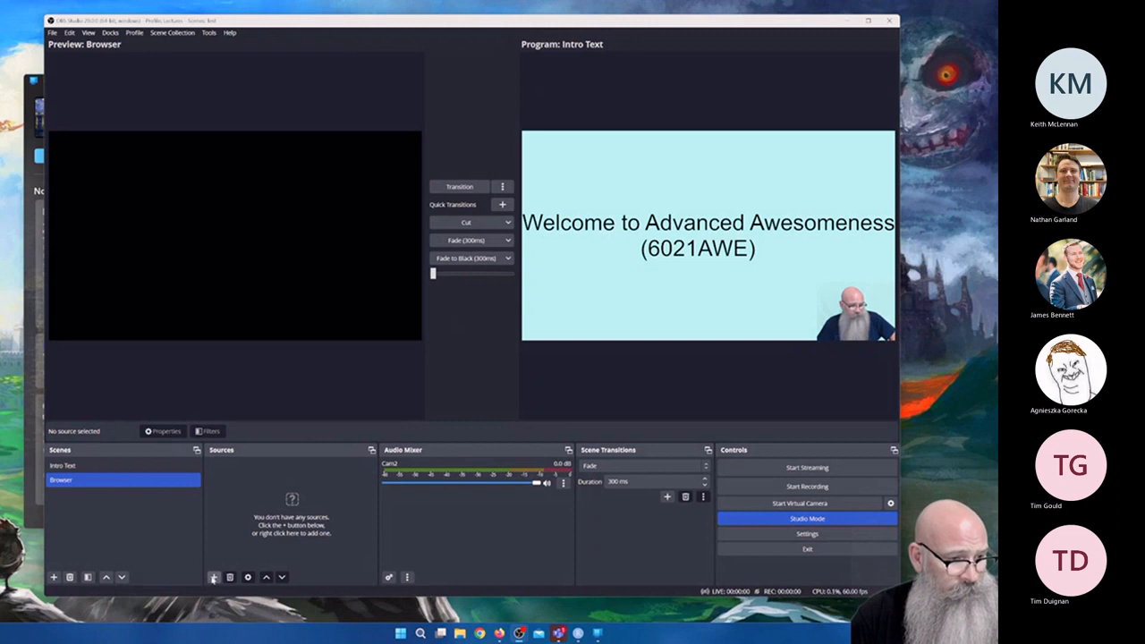
{"action": "left_click", "coordinate": [213, 579]}
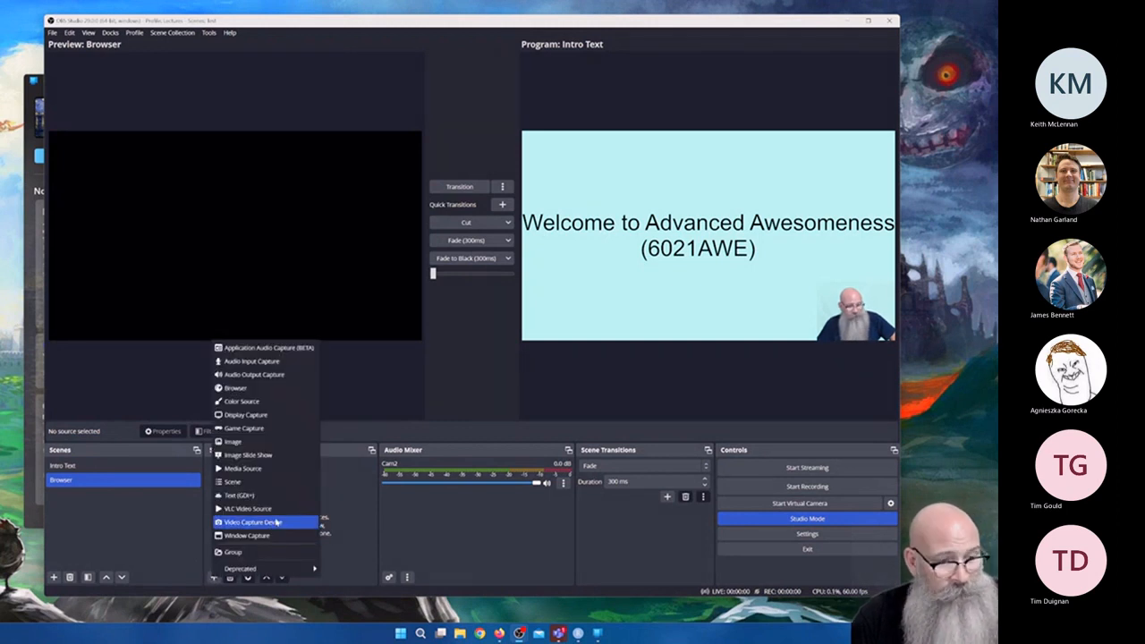
{"action": "left_click", "coordinate": [432, 388]}
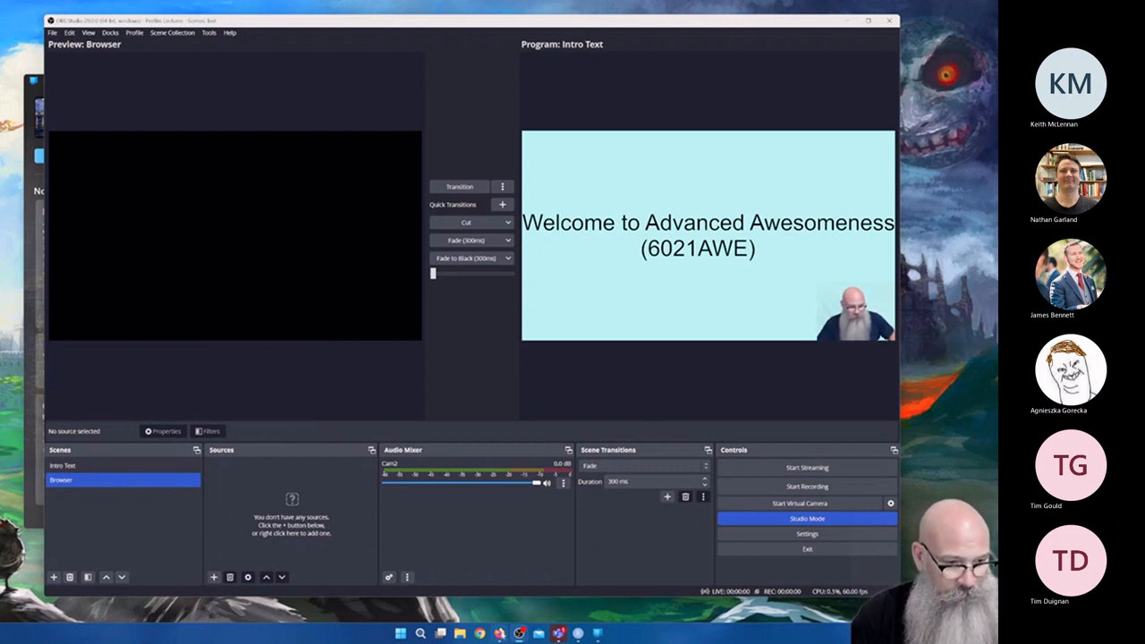
Switch to Firefox, show the Extra Probability page, and move the browser window clear of the OBS source list.
{"action": "left_click", "coordinate": [499, 633]}
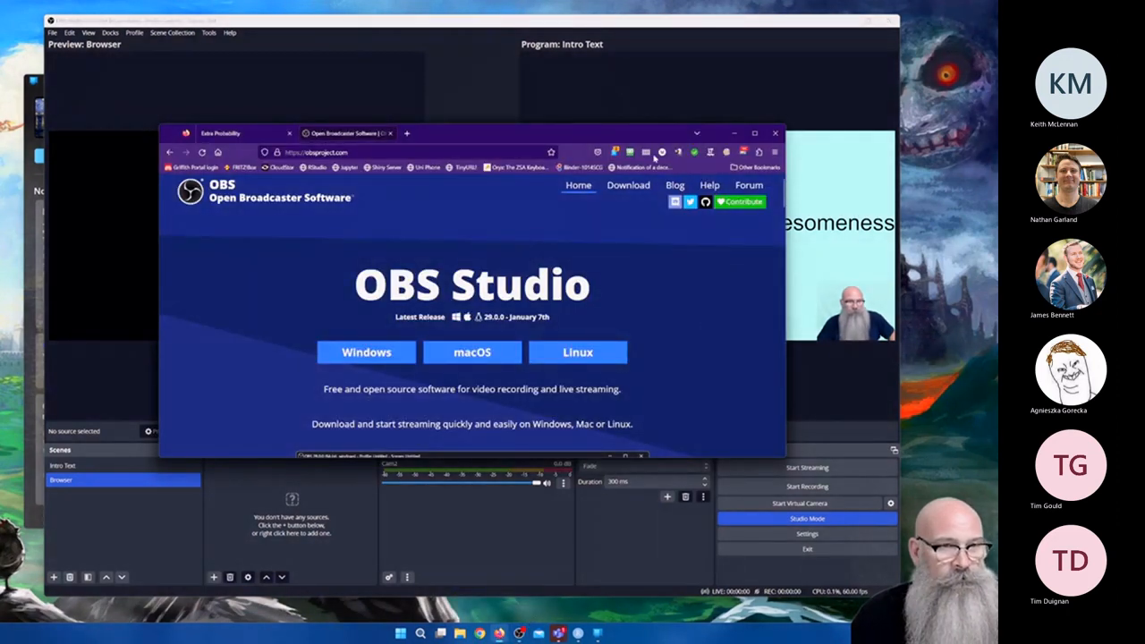
{"action": "left_click_drag", "start_coordinate": [630, 141], "coordinate": [746, 111]}
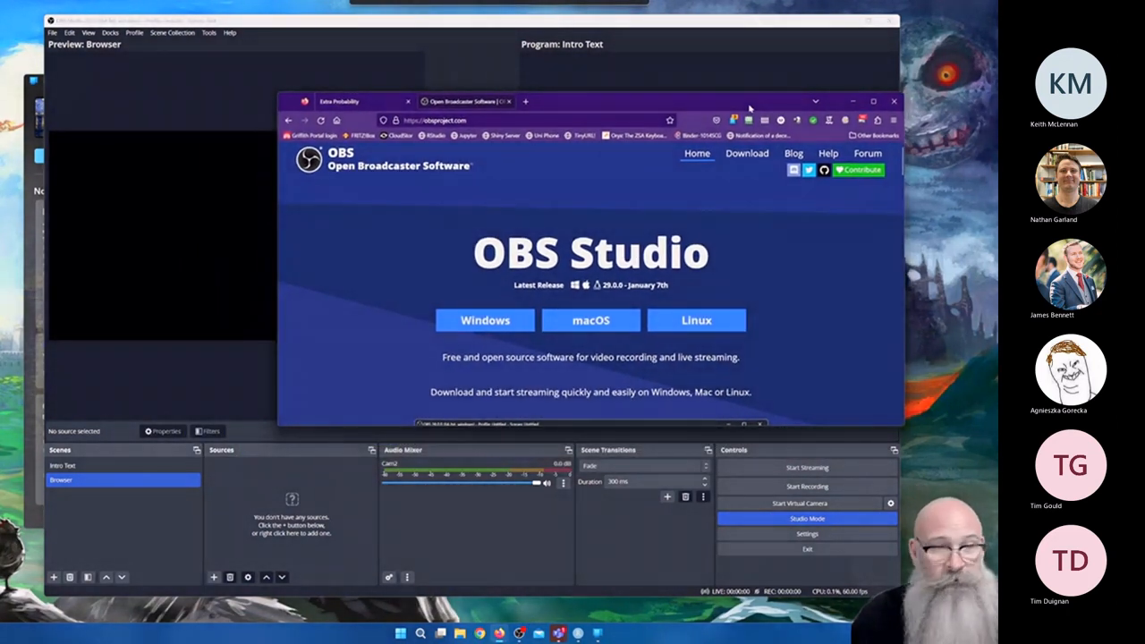
{"action": "left_click", "coordinate": [338, 104]}
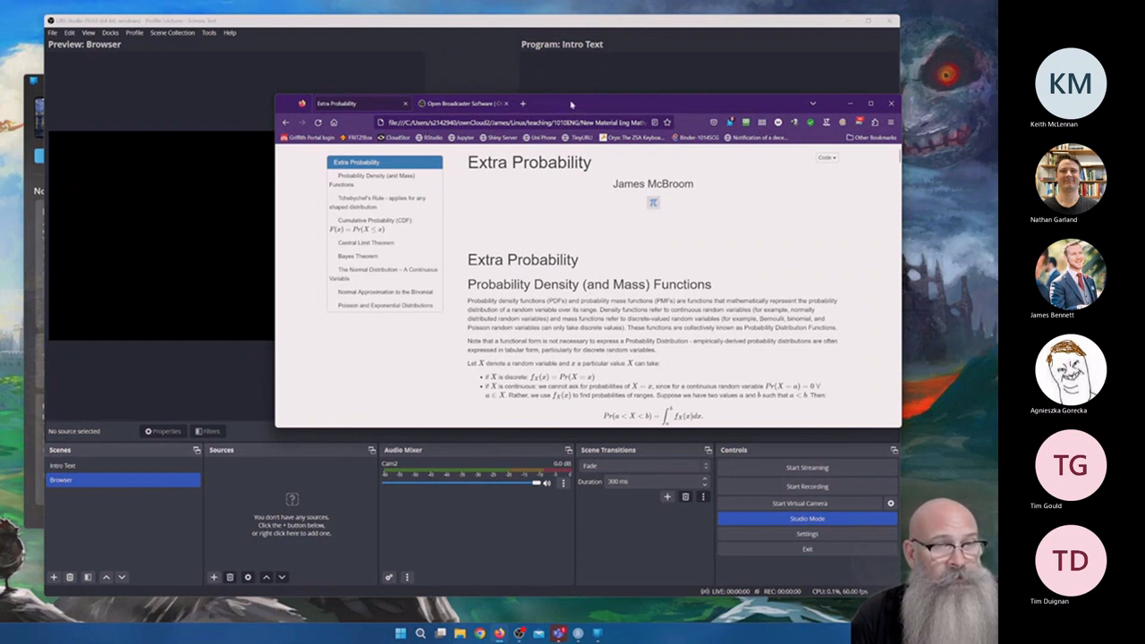
{"action": "left_click_drag", "start_coordinate": [571, 104], "coordinate": [688, 109]}
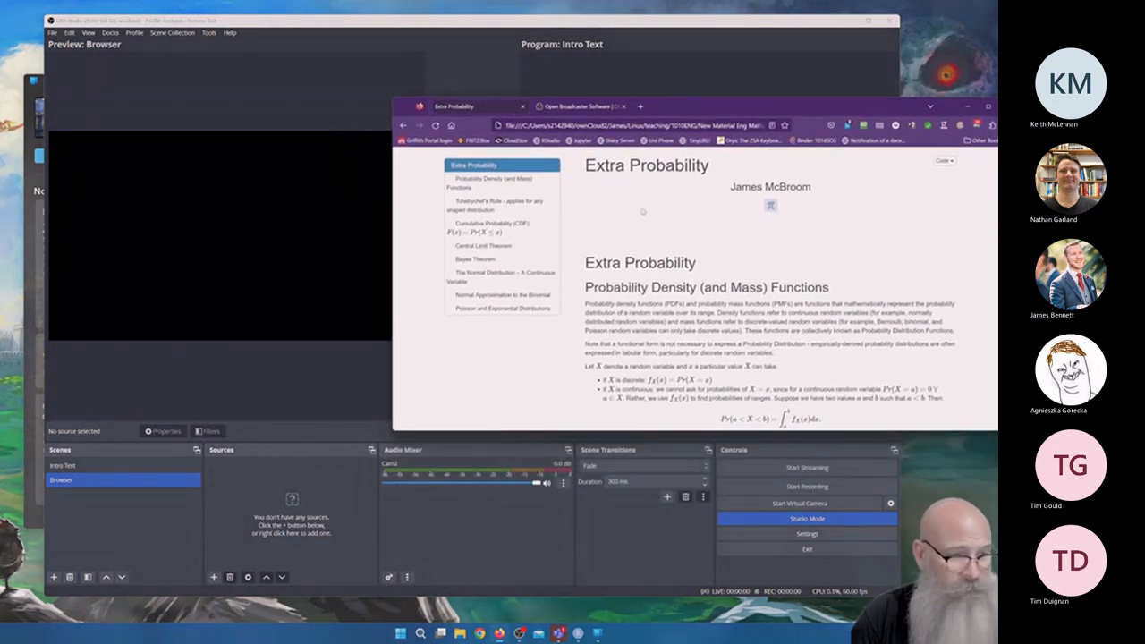
Add a new Window Capture source named "Firefox" to the Browser scene.
{"action": "left_click", "coordinate": [215, 578]}
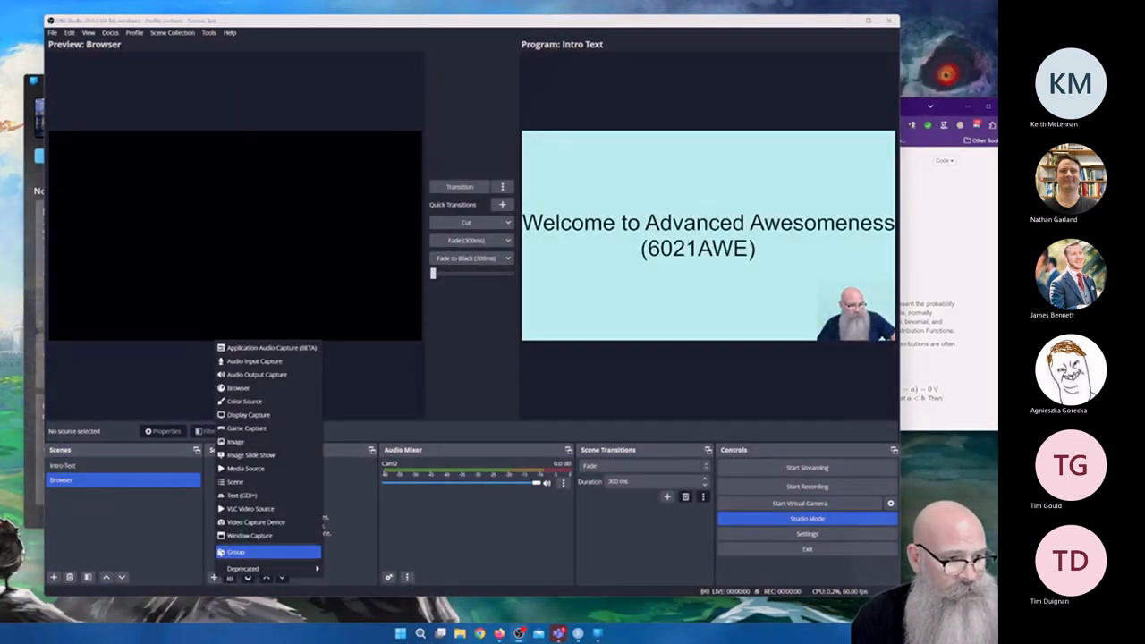
{"action": "left_click", "coordinate": [258, 536]}
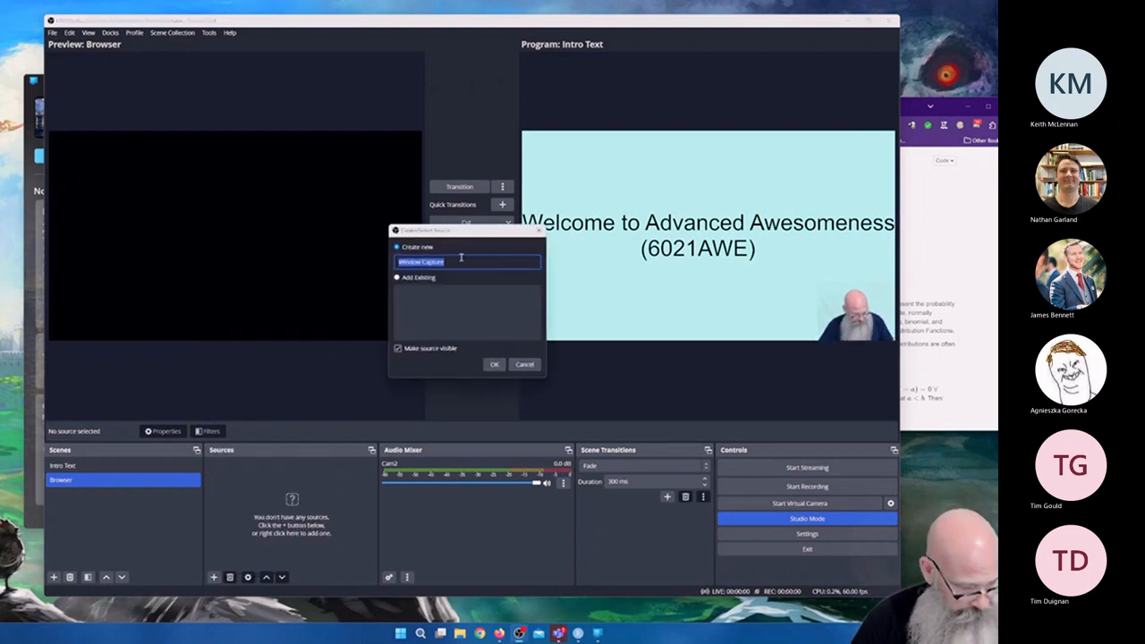
{"action": "type", "text": "H"}
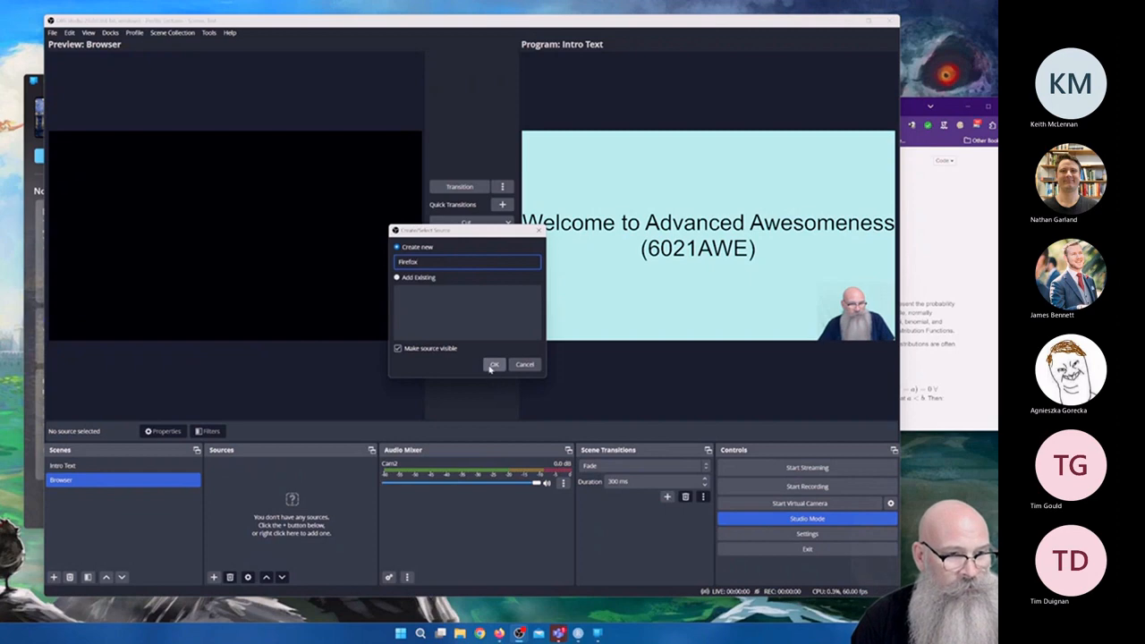
{"action": "left_click", "coordinate": [493, 365]}
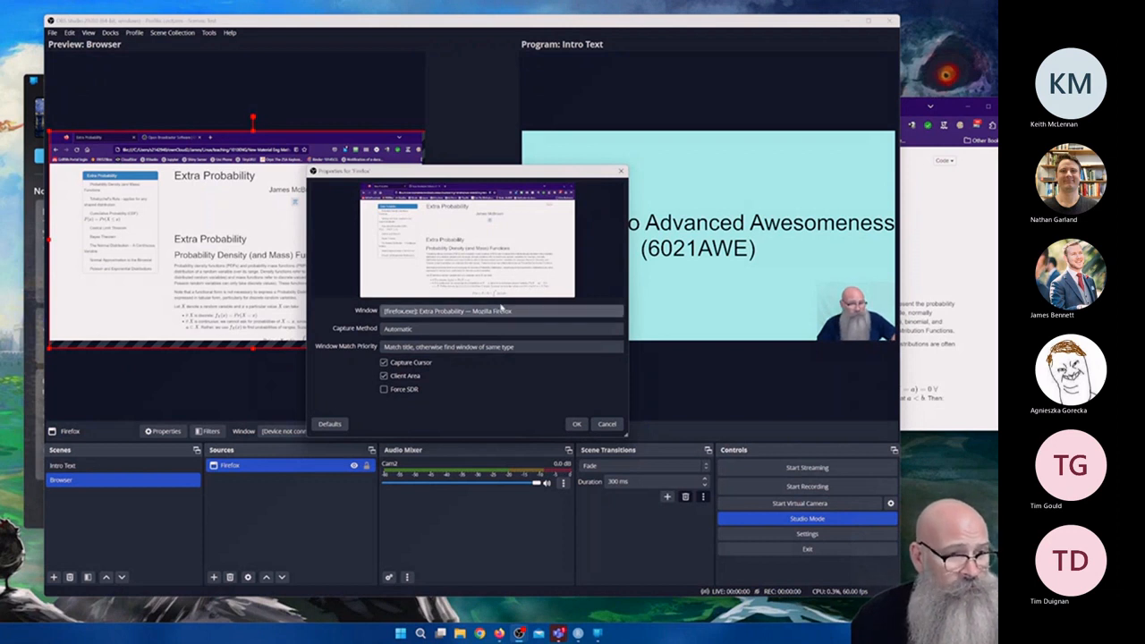
Set the Firefox source to capture the Extra Probability Mozilla Firefox window using the Windows 10 (1903 and up) method.
{"action": "left_click", "coordinate": [454, 311]}
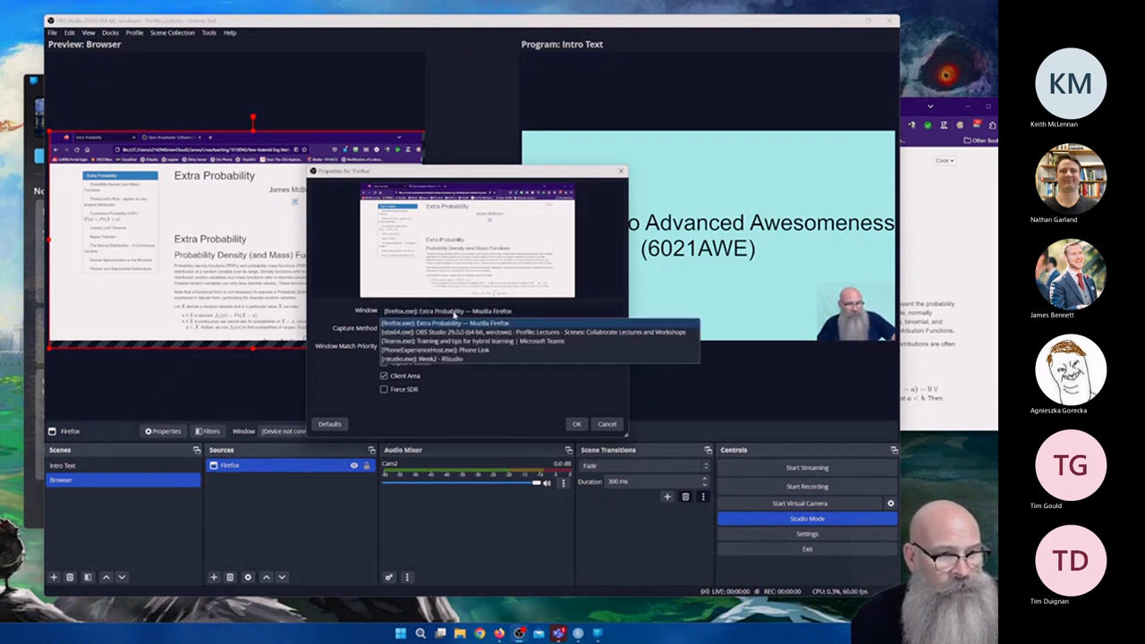
{"action": "left_click", "coordinate": [448, 323]}
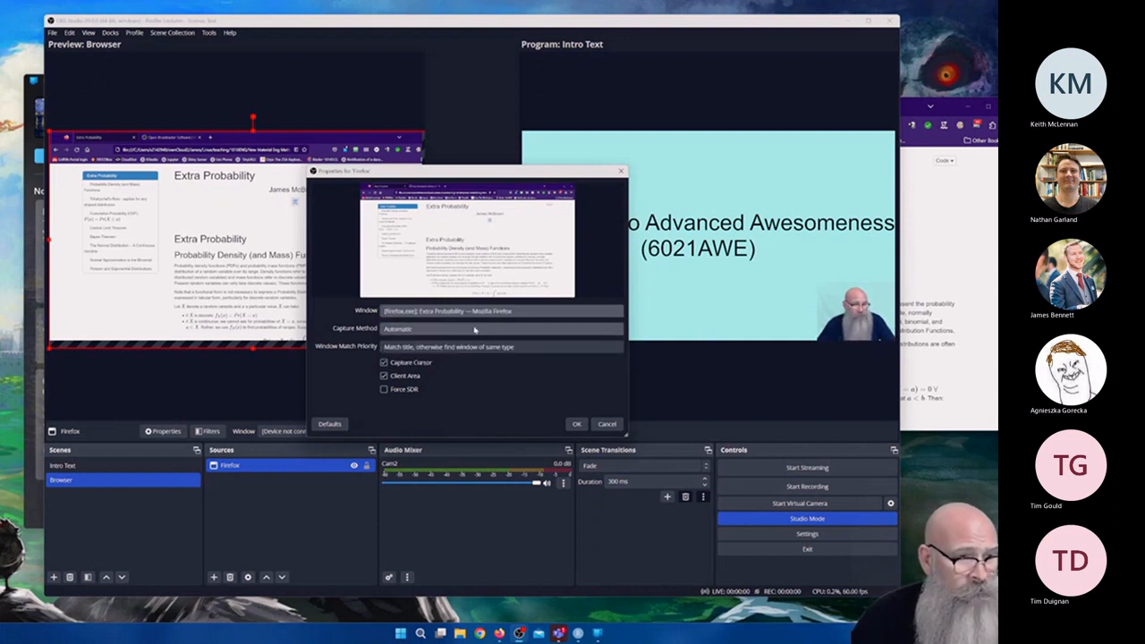
{"action": "left_click", "coordinate": [407, 329]}
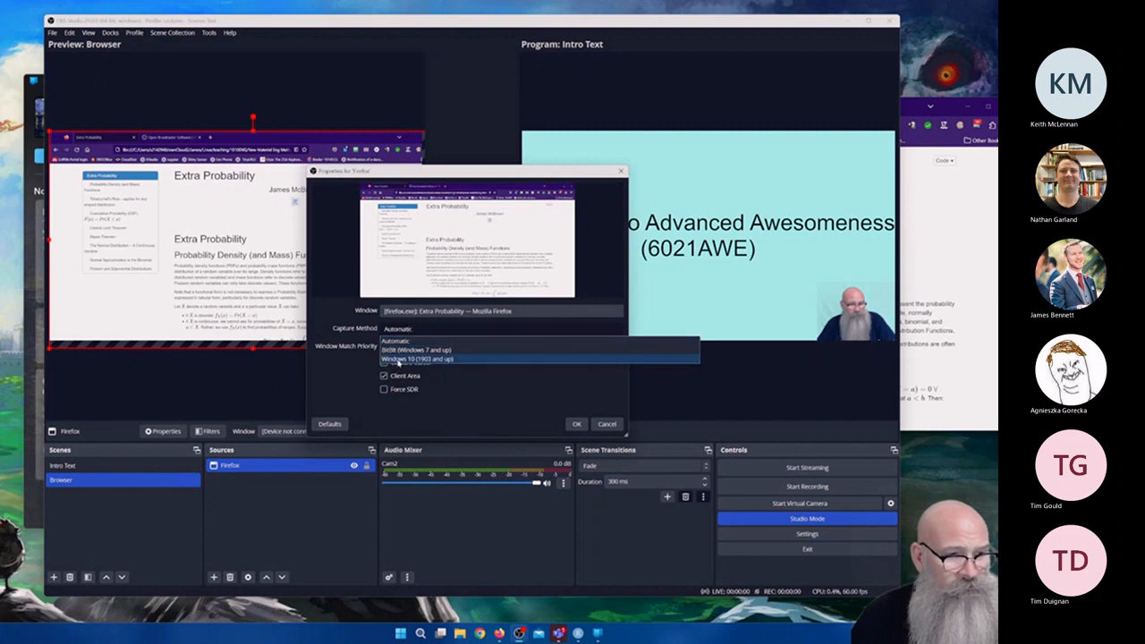
{"action": "left_click", "coordinate": [400, 359]}
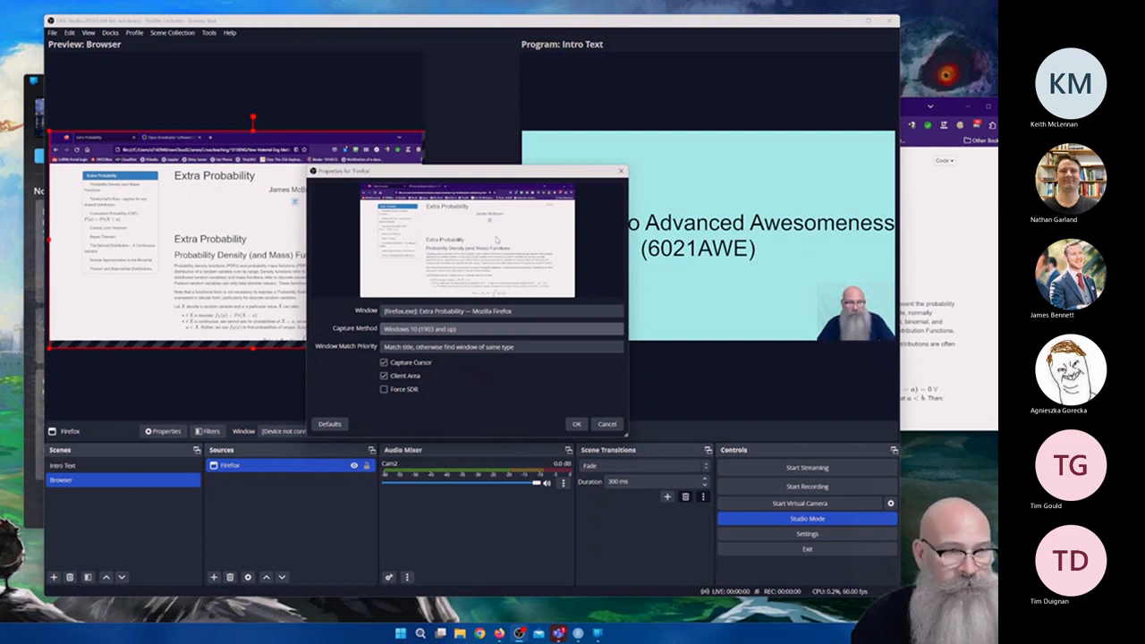
{"action": "left_click", "coordinate": [575, 424]}
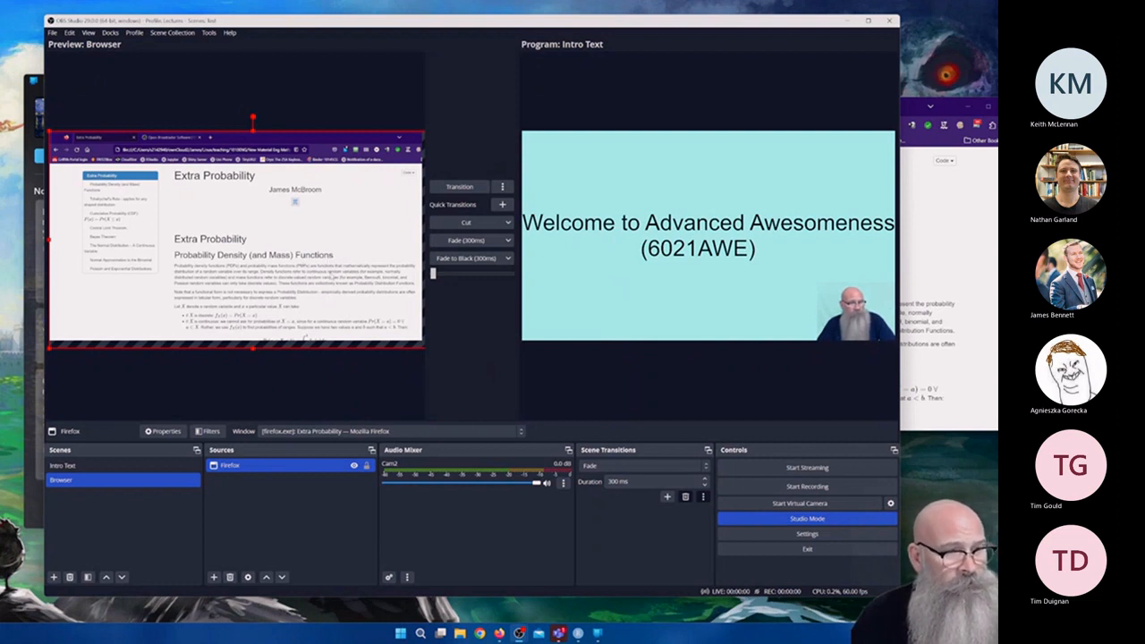
Fit the Firefox capture to the screen in the Browser scene.
{"action": "right_click", "coordinate": [347, 230]}
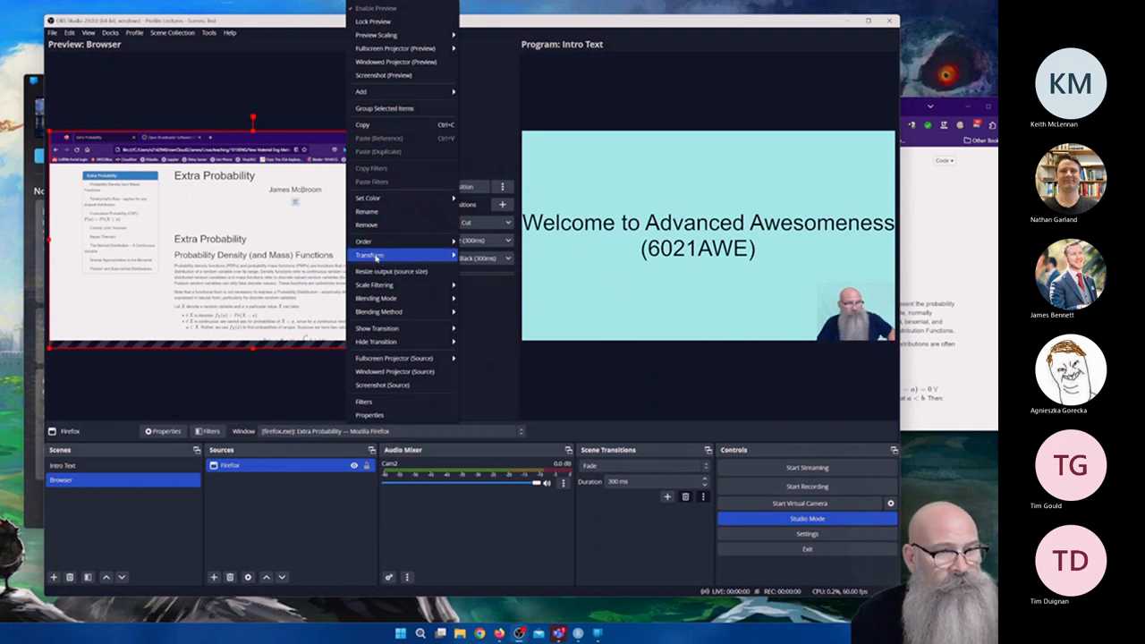
{"action": "mouse_move", "coordinate": [377, 259]}
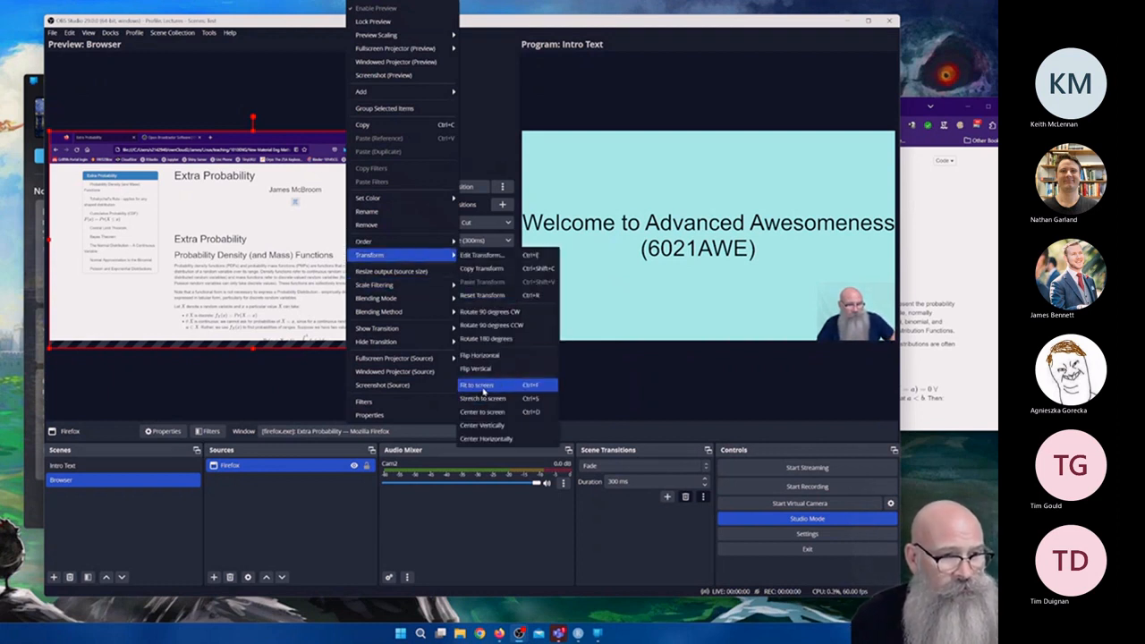
{"action": "left_click", "coordinate": [483, 385]}
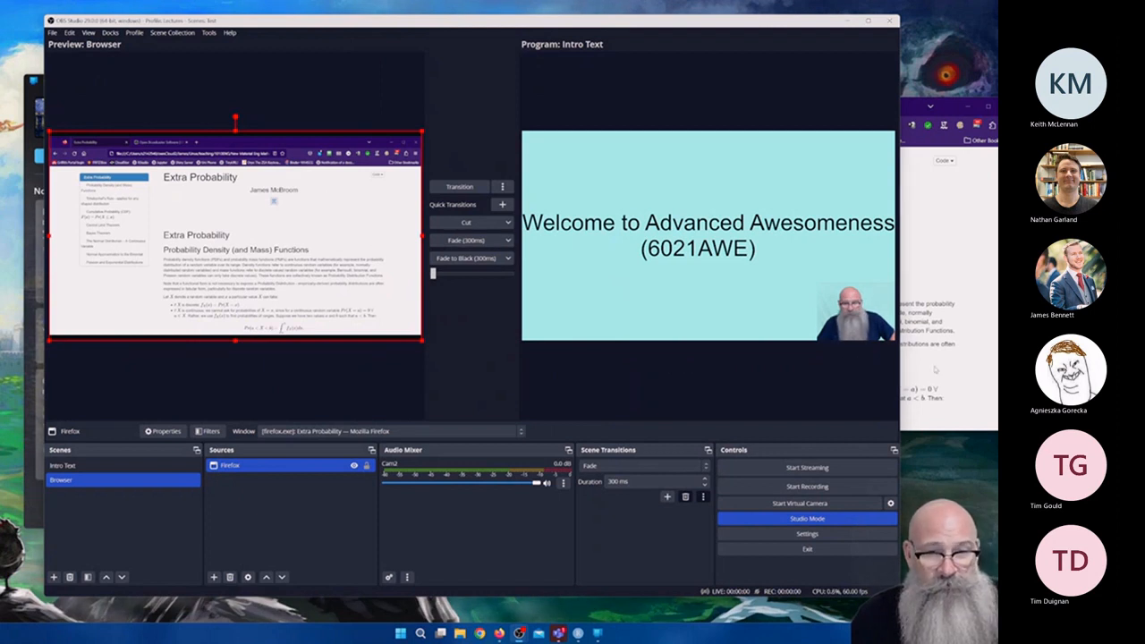
Reposition and enlarge the Firefox window so its capture fills the Browser scene's canvas, and return to OBS.
{"action": "left_click", "coordinate": [973, 404]}
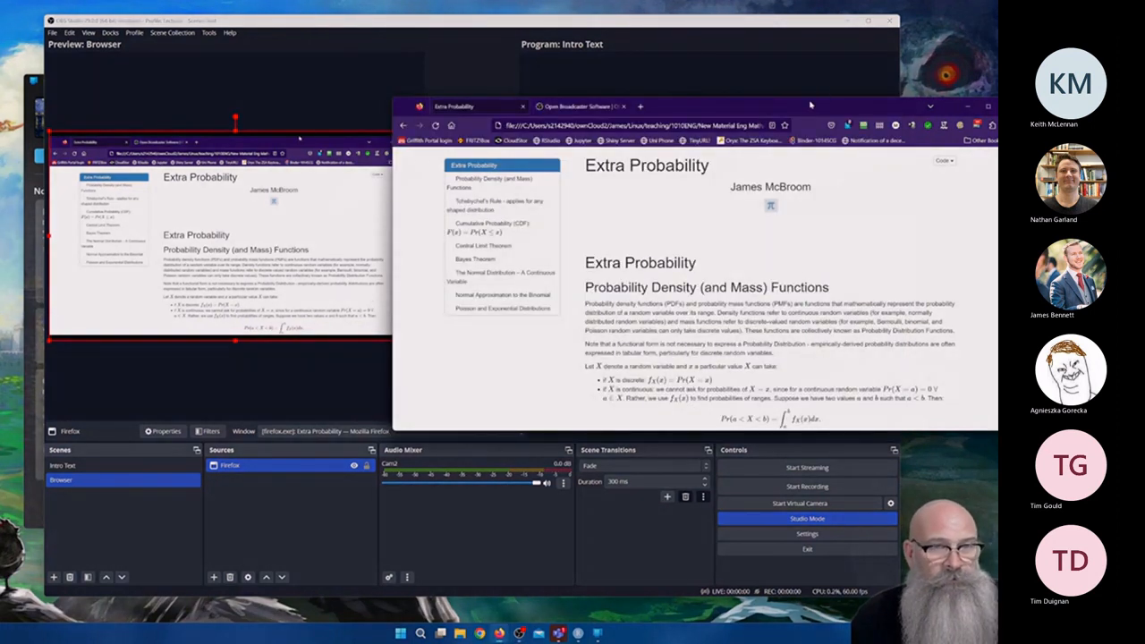
{"action": "left_click_drag", "start_coordinate": [810, 105], "coordinate": [832, 76]}
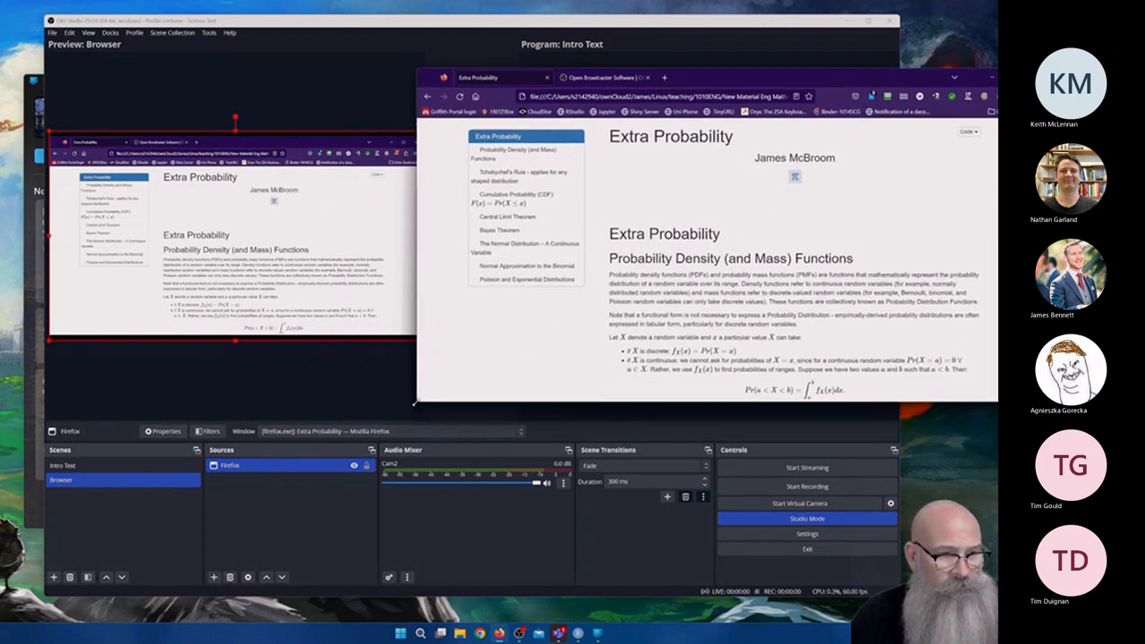
{"action": "left_click_drag", "start_coordinate": [414, 402], "coordinate": [381, 442]}
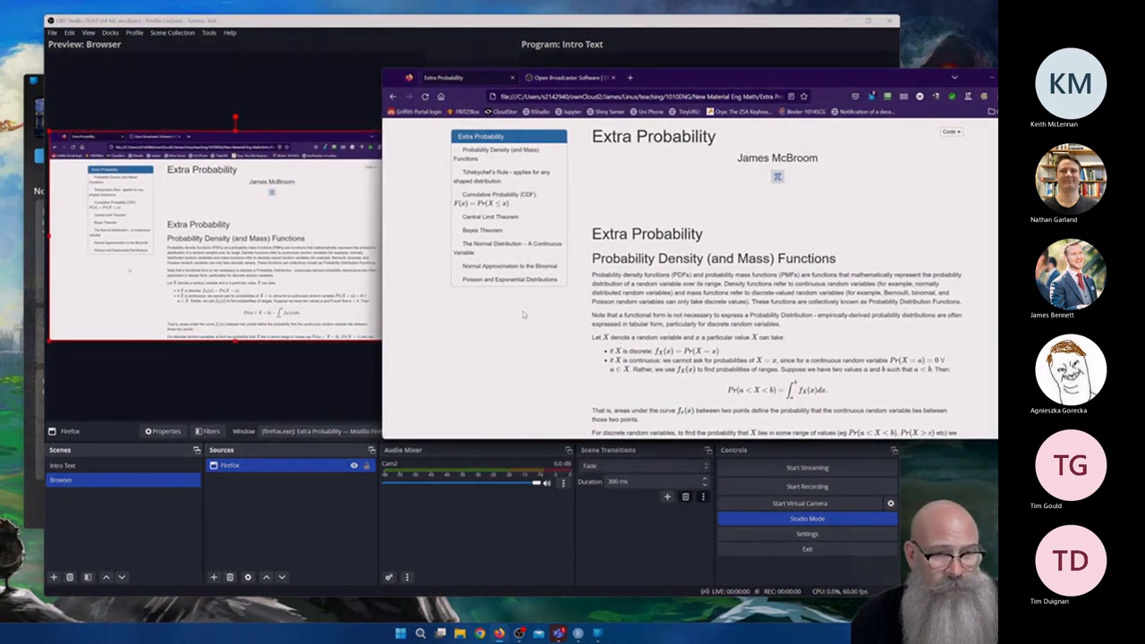
{"action": "left_click", "coordinate": [791, 21]}
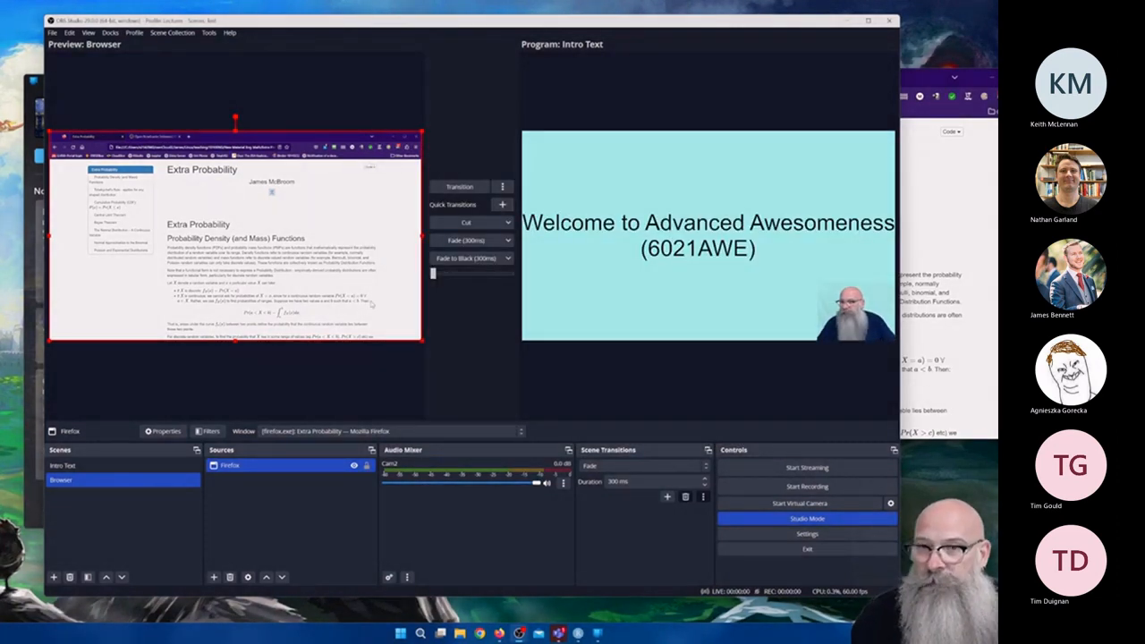
Transition the Browser scene to the program output and copy the Cam2 source from the Intro Text scene.
{"action": "left_click", "coordinate": [281, 510]}
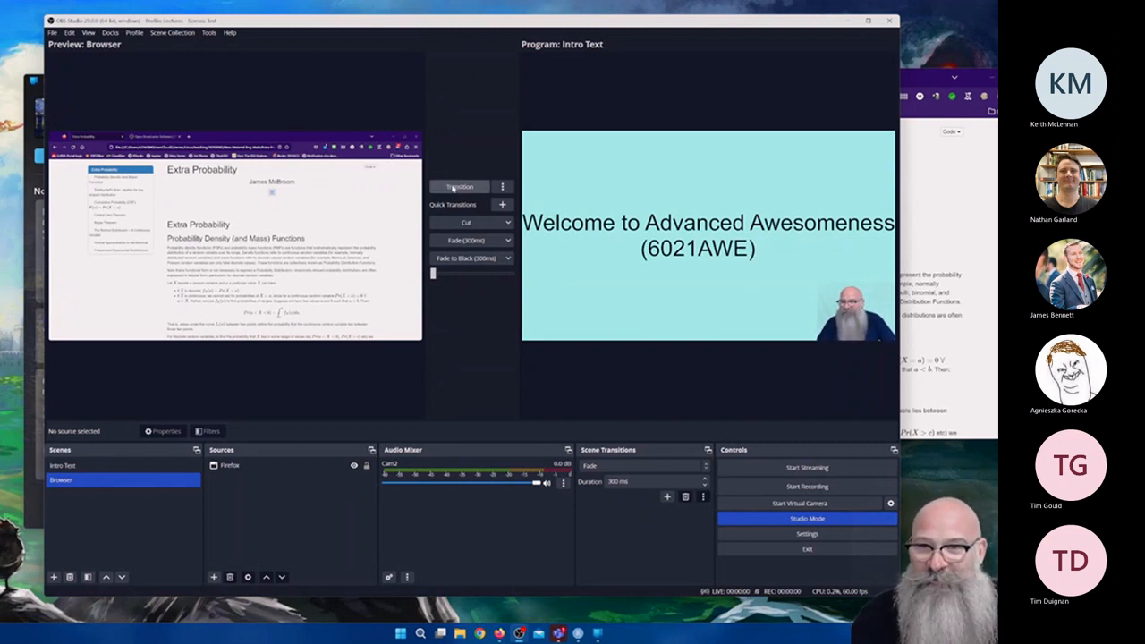
{"action": "left_click", "coordinate": [453, 188]}
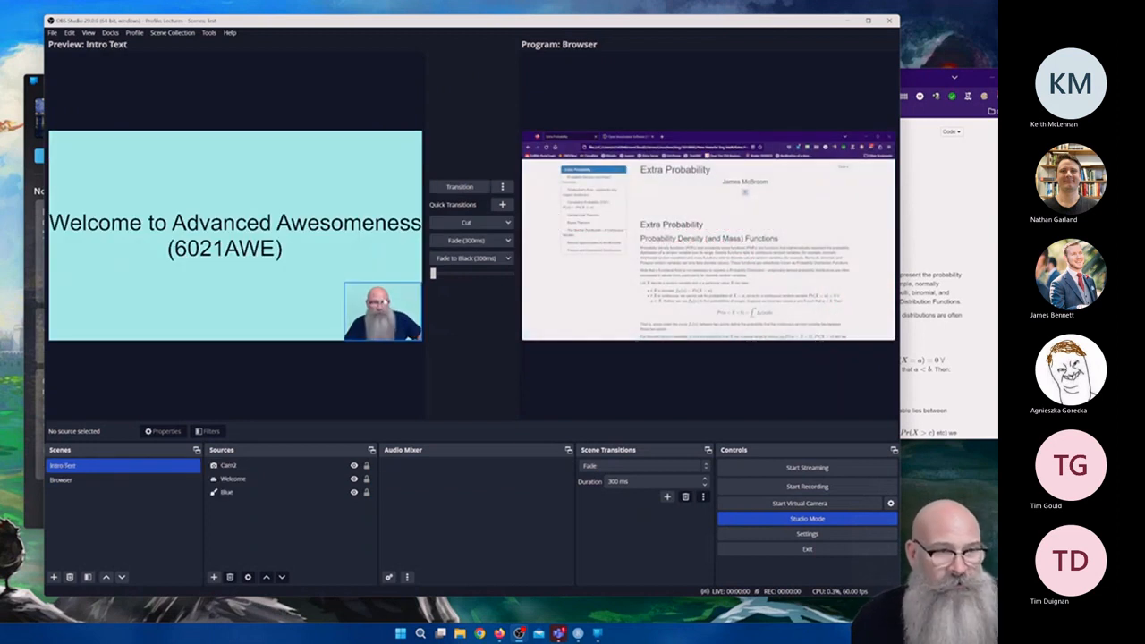
{"action": "left_click", "coordinate": [386, 302]}
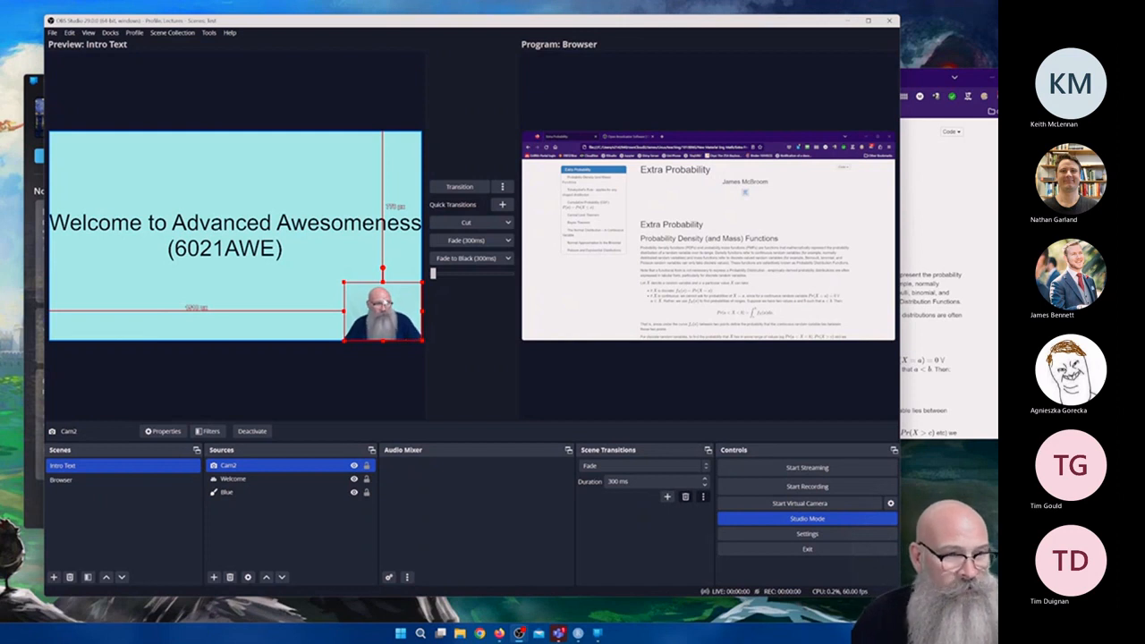
{"action": "right_click", "coordinate": [385, 302]}
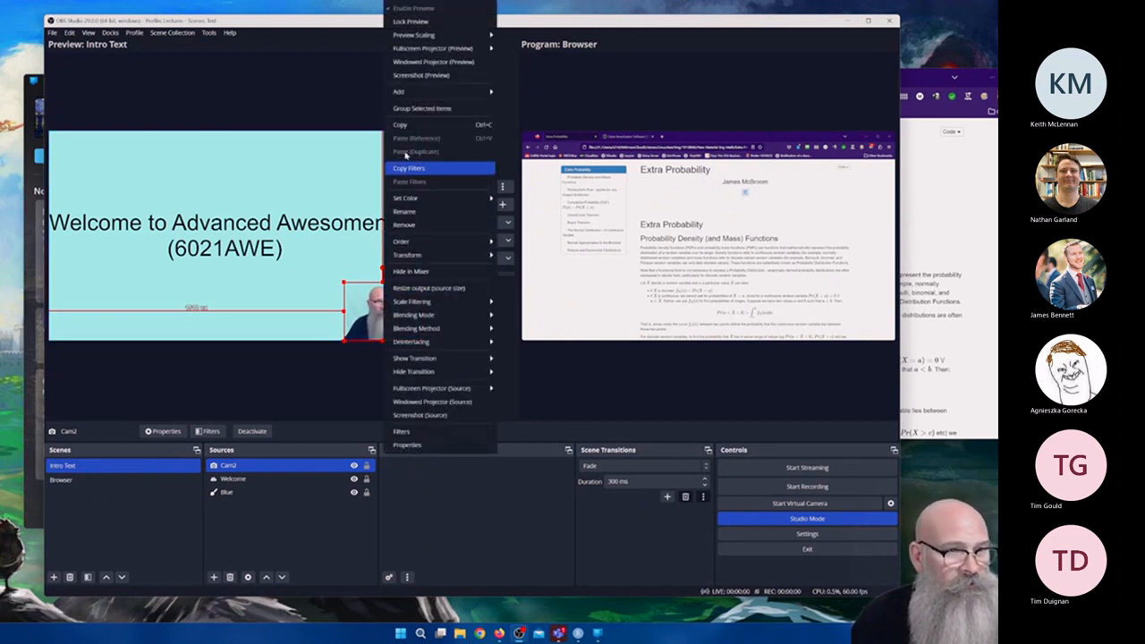
{"action": "left_click", "coordinate": [403, 126]}
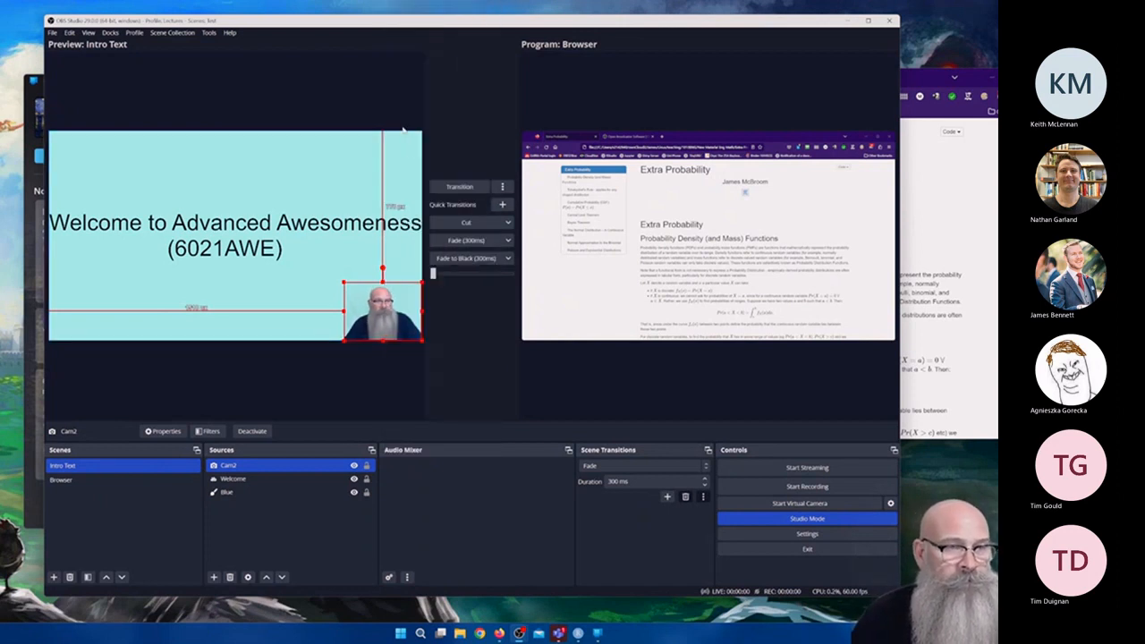
Bring the Browser scene back to the preview and paste Cam2 into it as a reference.
{"action": "left_click", "coordinate": [445, 186]}
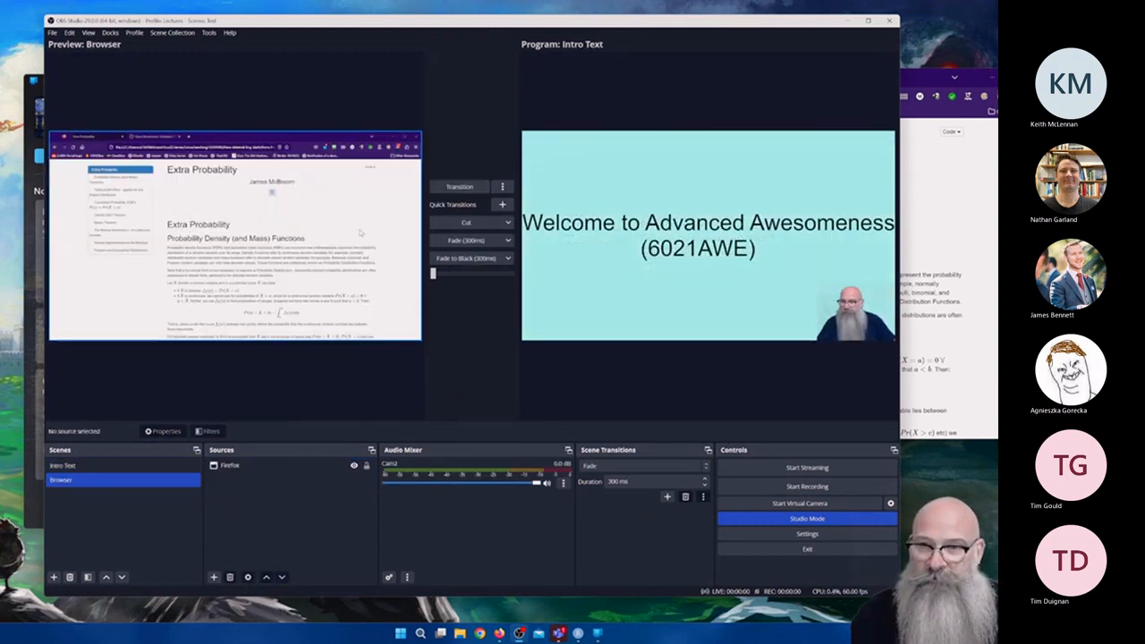
{"action": "left_click", "coordinate": [375, 307]}
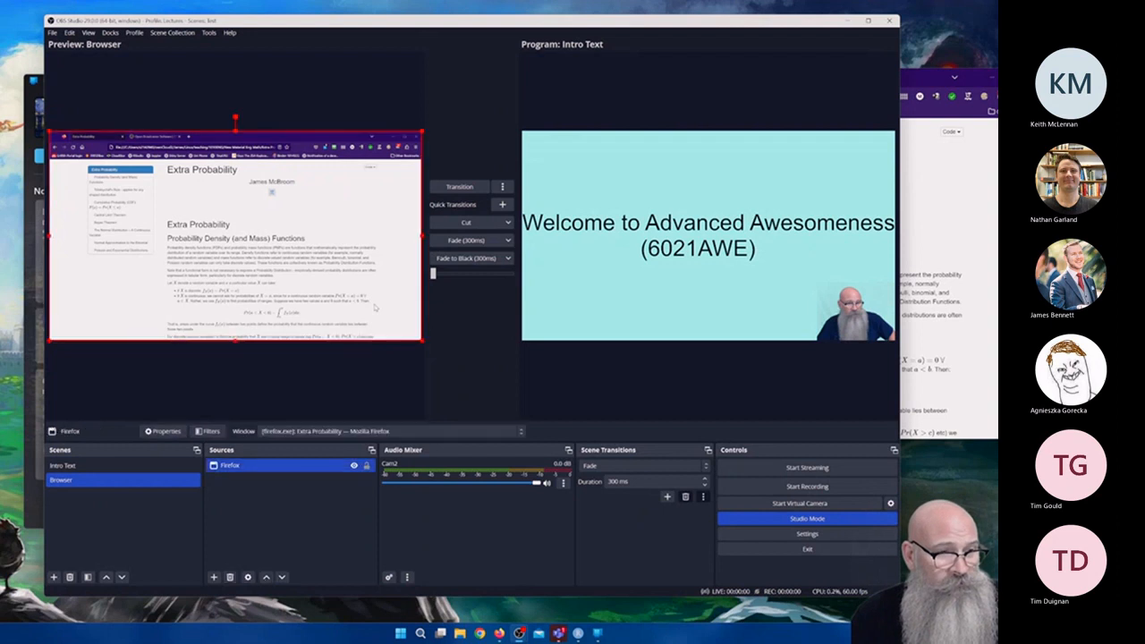
{"action": "right_click", "coordinate": [393, 315]}
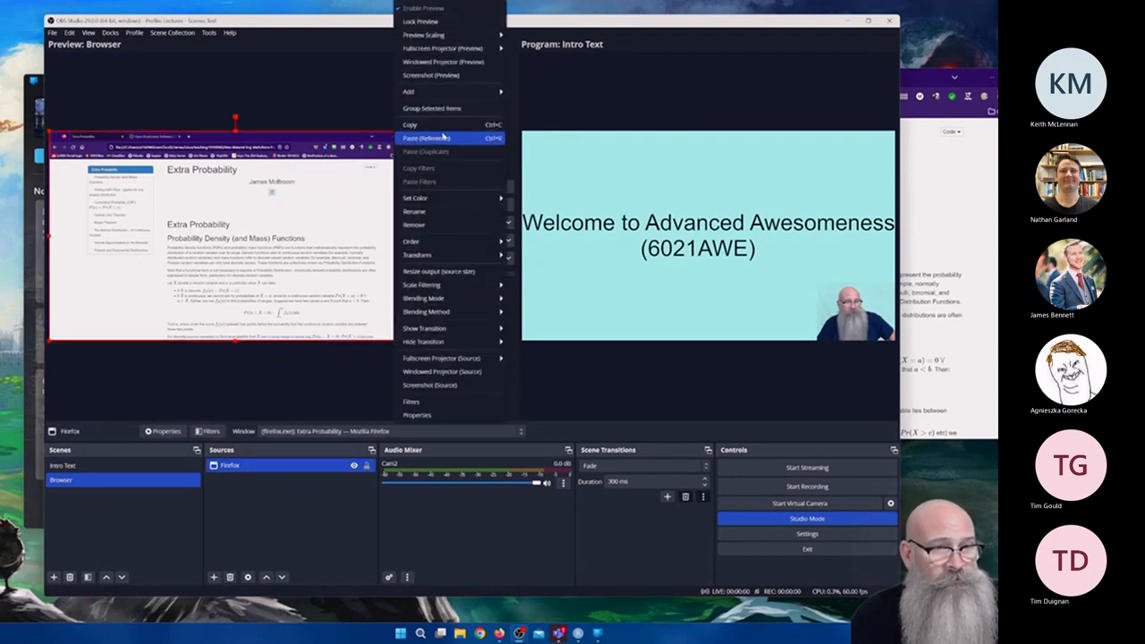
{"action": "left_click", "coordinate": [443, 138]}
{"action": "left_click", "coordinate": [340, 387]}
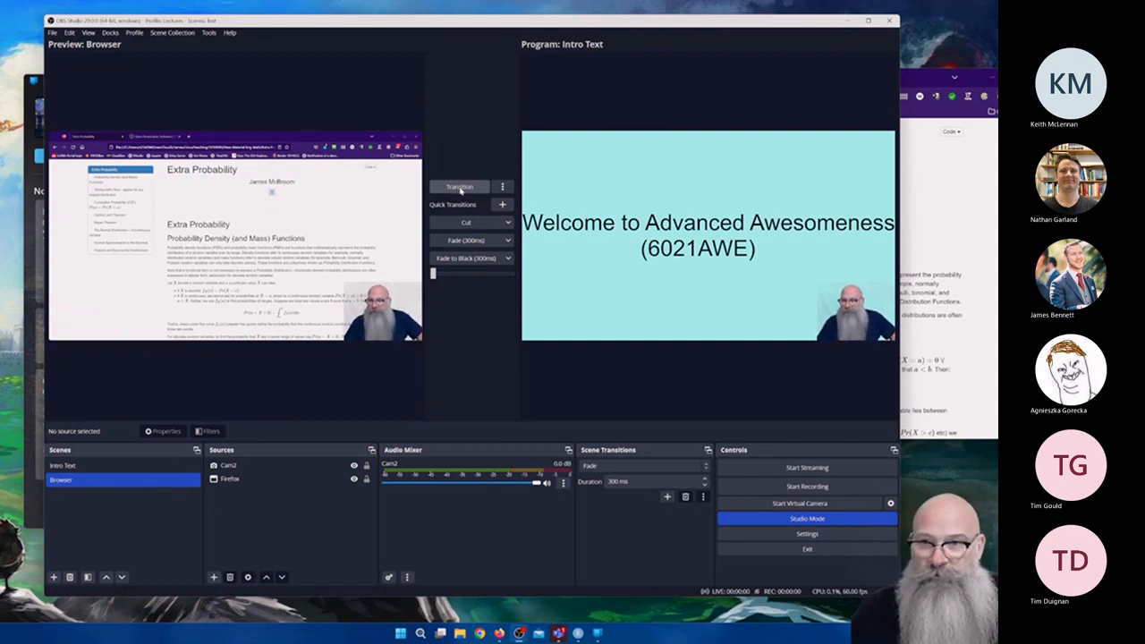
Transition back and forth between the Browser and Intro Text scenes to compare the webcam's placement.
{"action": "left_click", "coordinate": [460, 188]}
{"action": "left_click", "coordinate": [460, 188]}
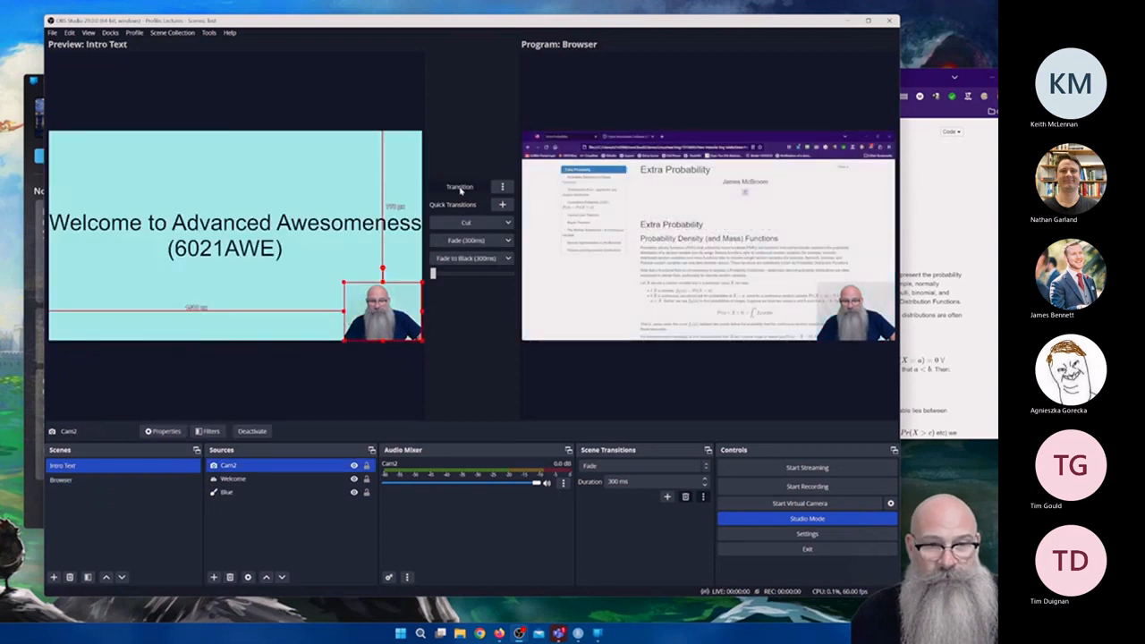
{"action": "left_click", "coordinate": [460, 188]}
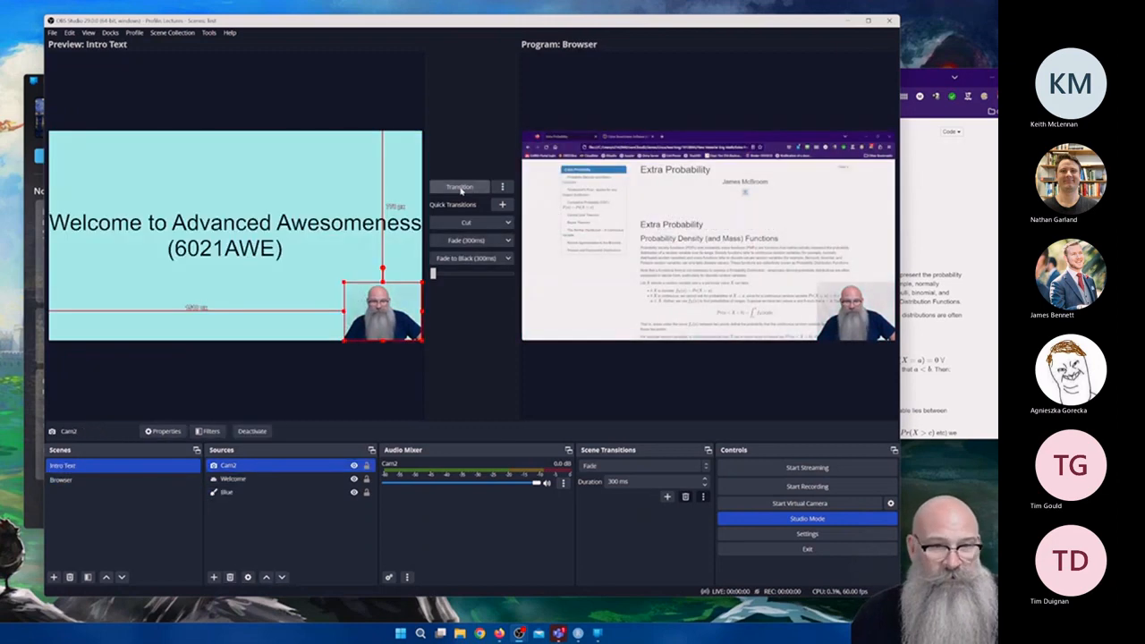
{"action": "left_click", "coordinate": [459, 188]}
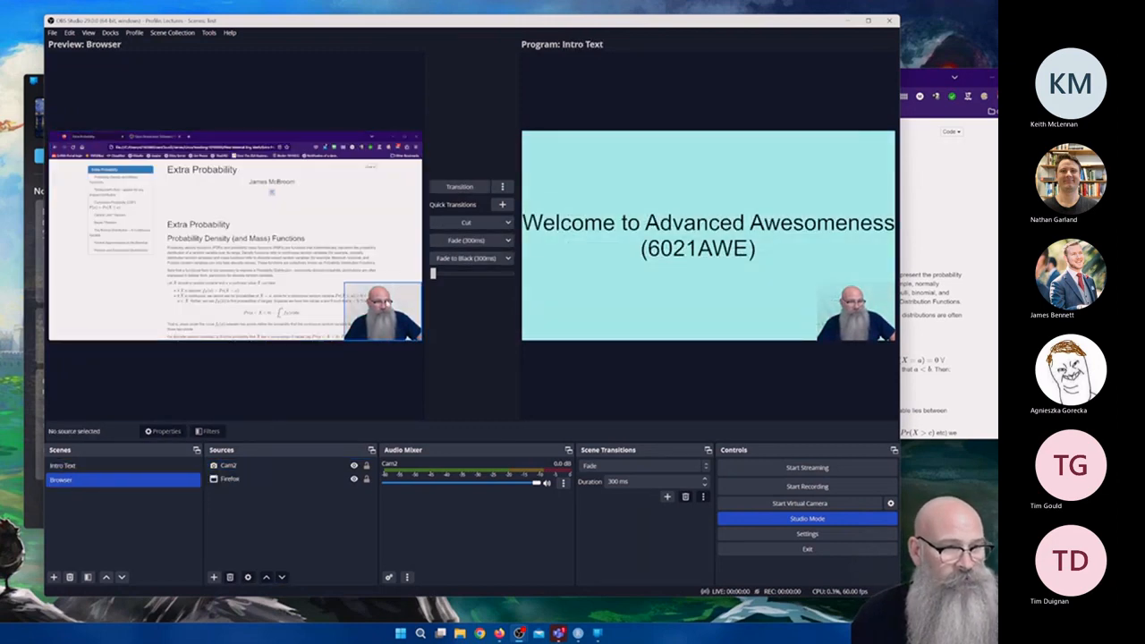
{"action": "left_click", "coordinate": [382, 308]}
{"action": "right_click", "coordinate": [383, 308]}
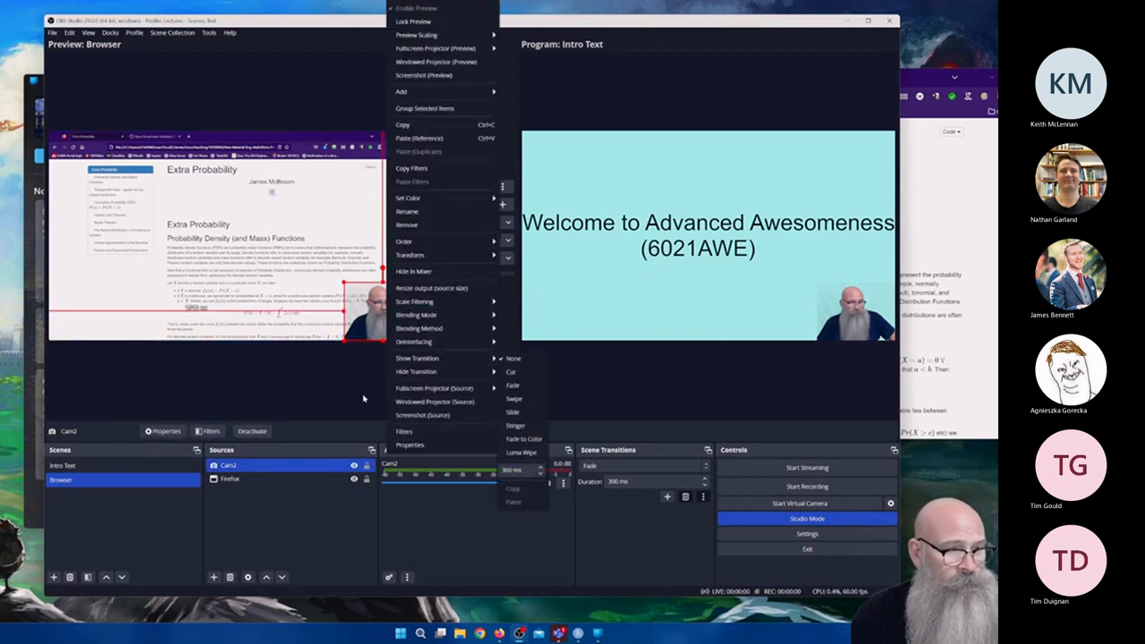
{"action": "left_click", "coordinate": [320, 396]}
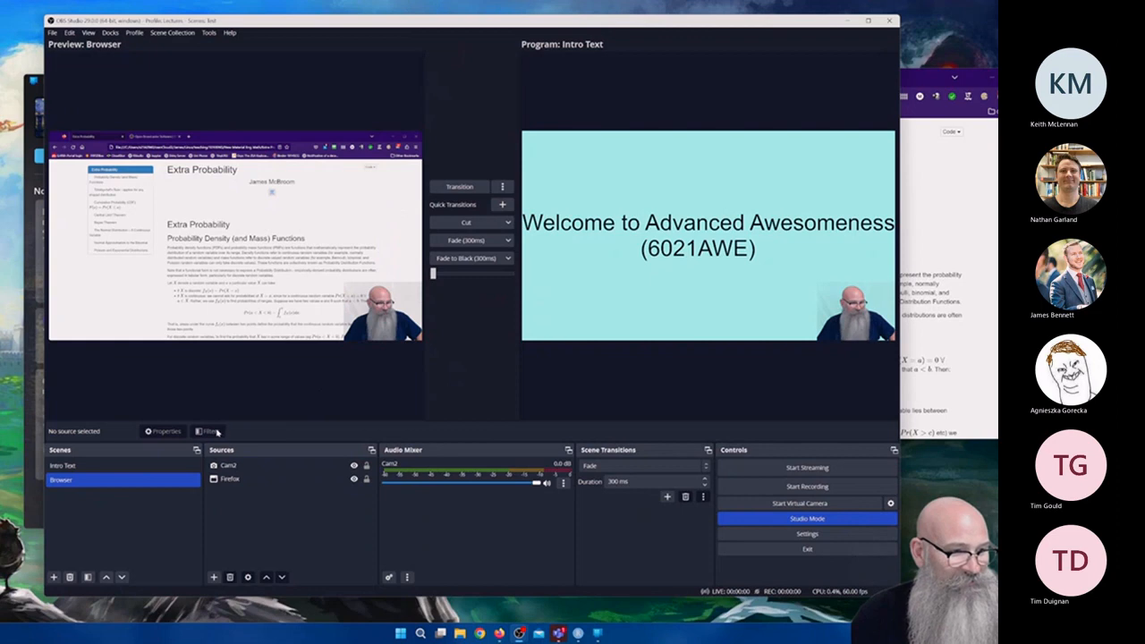
Set the similarity to 456 and smoothness to 13 in Cam2's Green Screen filter.
{"action": "left_click", "coordinate": [393, 324]}
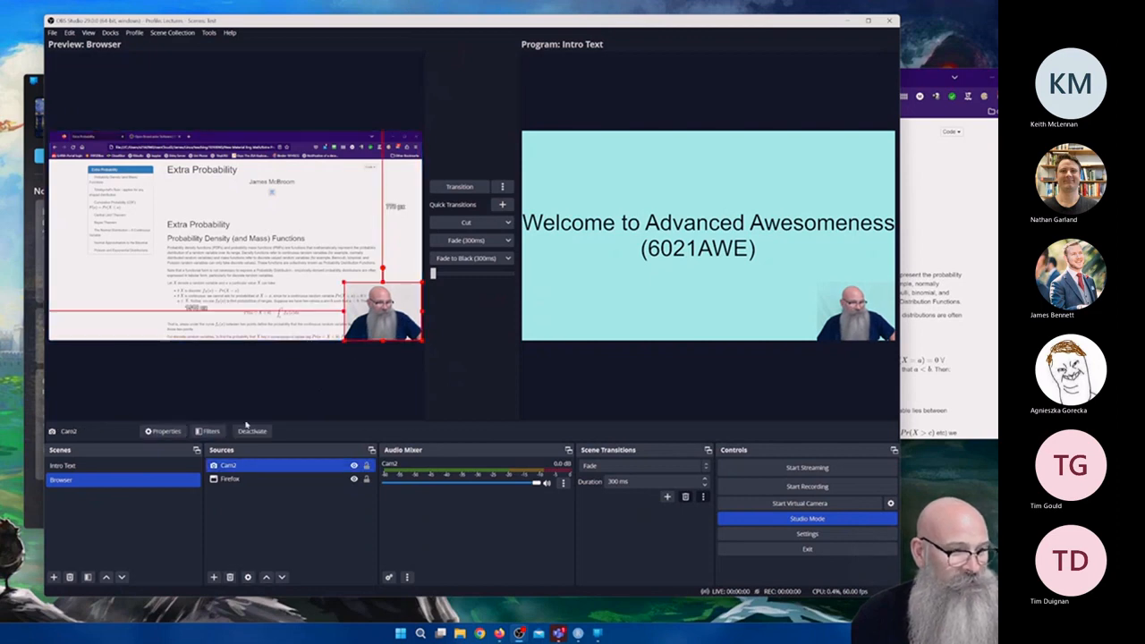
{"action": "left_click", "coordinate": [211, 431]}
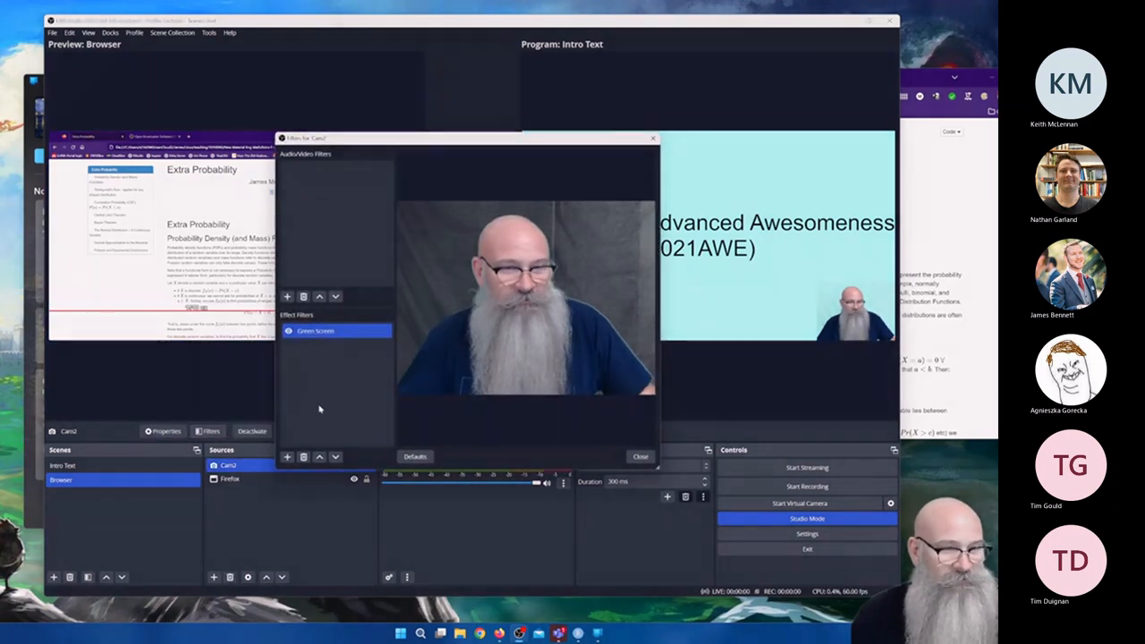
{"action": "left_click", "coordinate": [311, 334]}
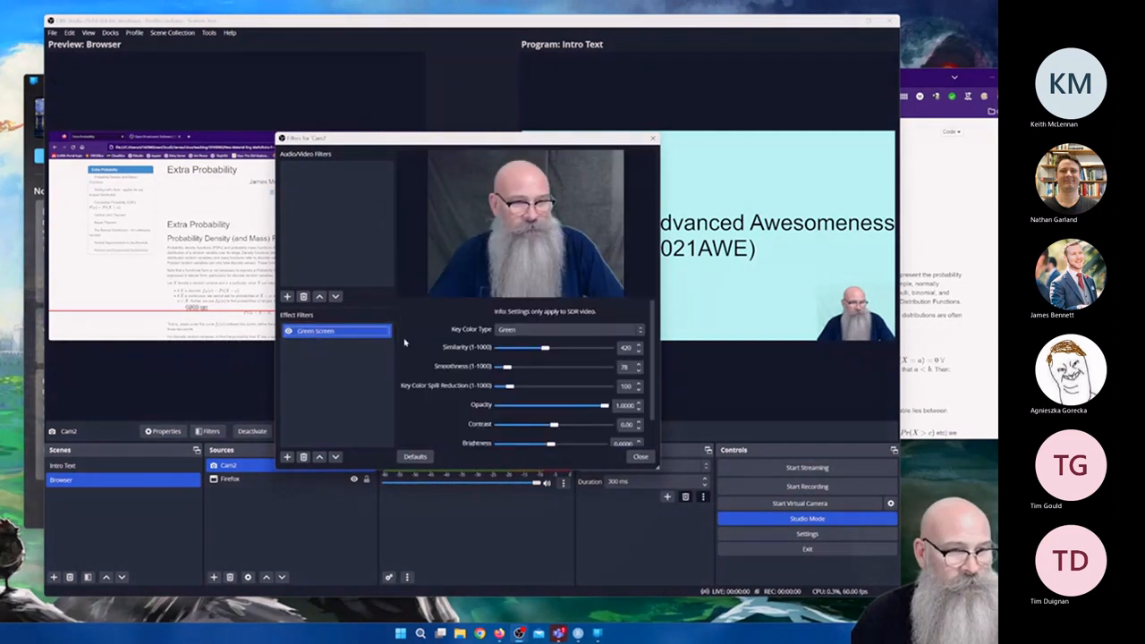
{"action": "left_click_drag", "start_coordinate": [544, 351], "coordinate": [547, 352]}
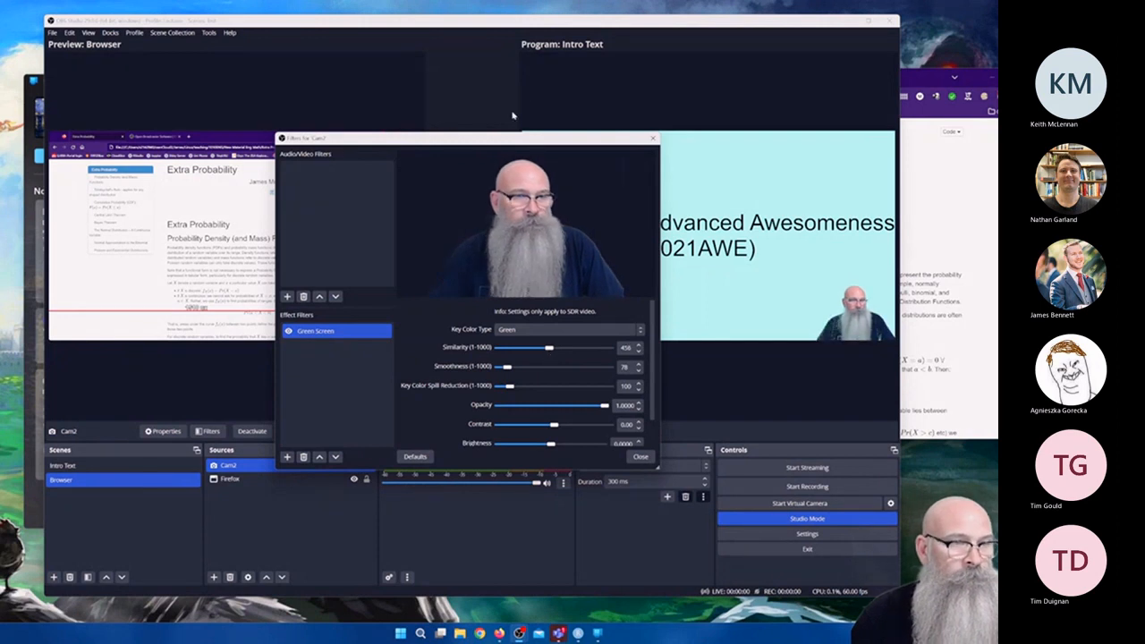
{"action": "left_click_drag", "start_coordinate": [402, 138], "coordinate": [644, 115]}
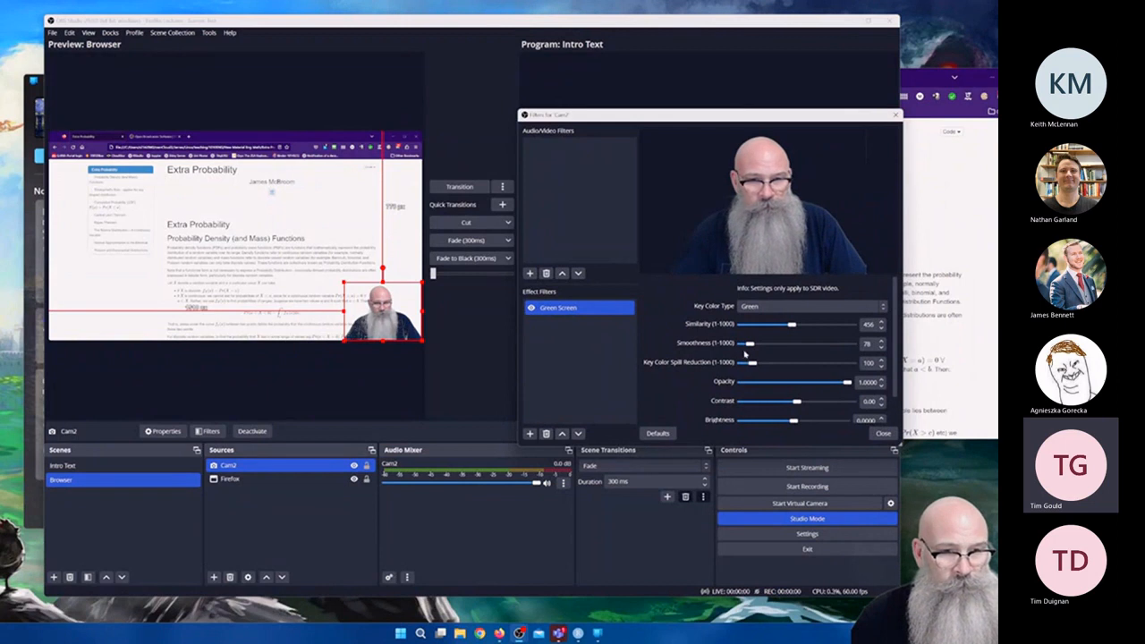
{"action": "left_click_drag", "start_coordinate": [749, 345], "coordinate": [741, 347]}
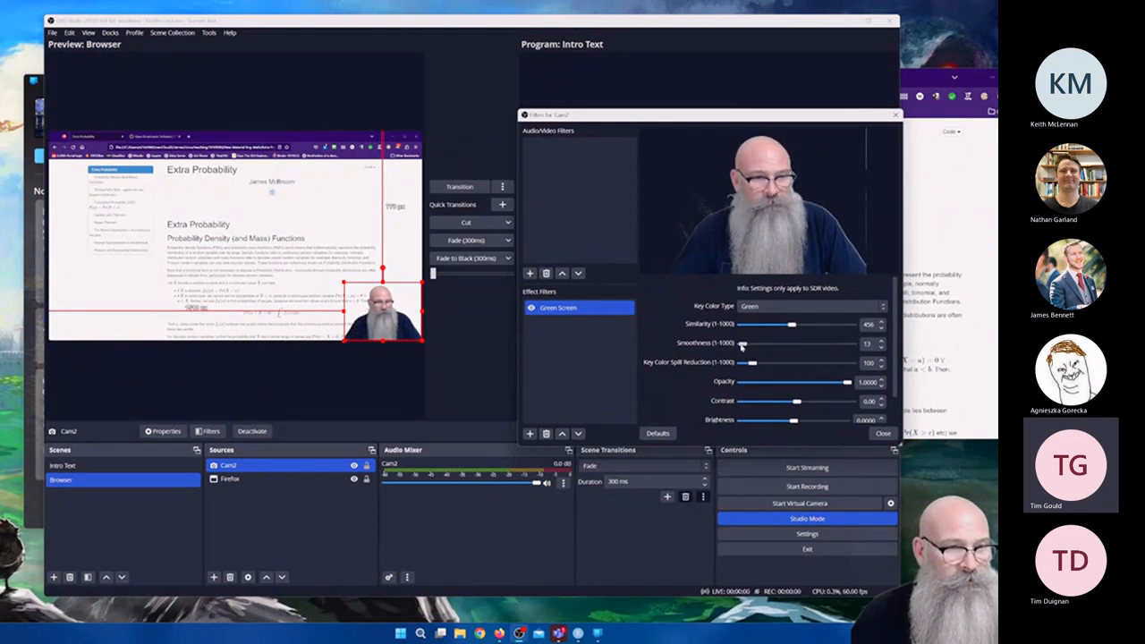
{"action": "left_click", "coordinate": [882, 433]}
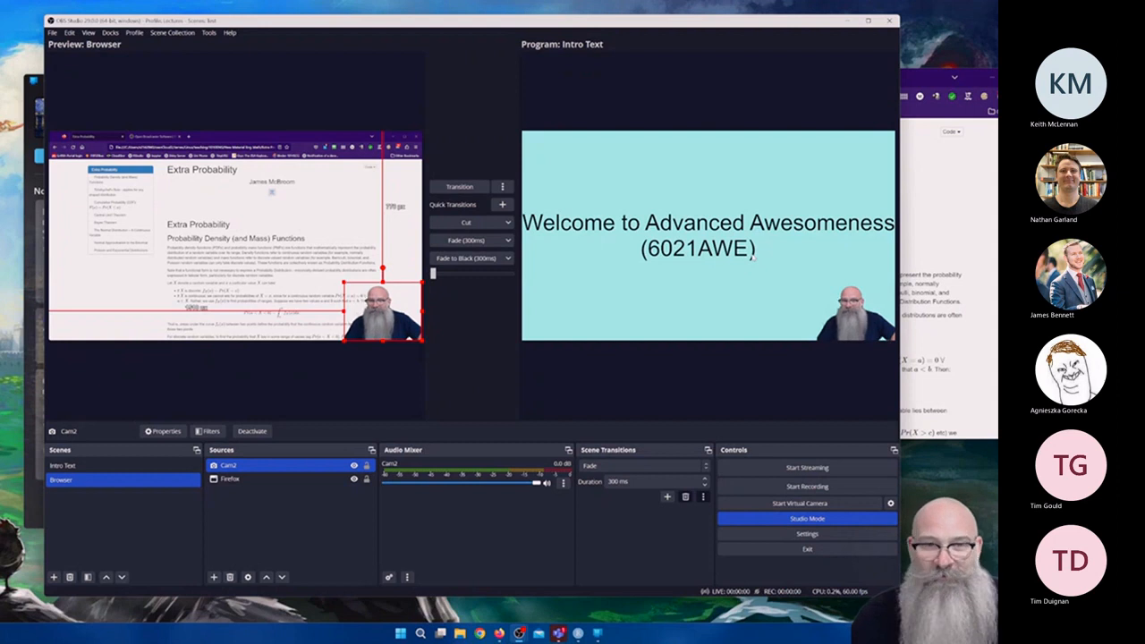
Transition between the Browser and Intro Text scenes to check the webcam keying, ending with Browser in the program output.
{"action": "left_click", "coordinate": [457, 187]}
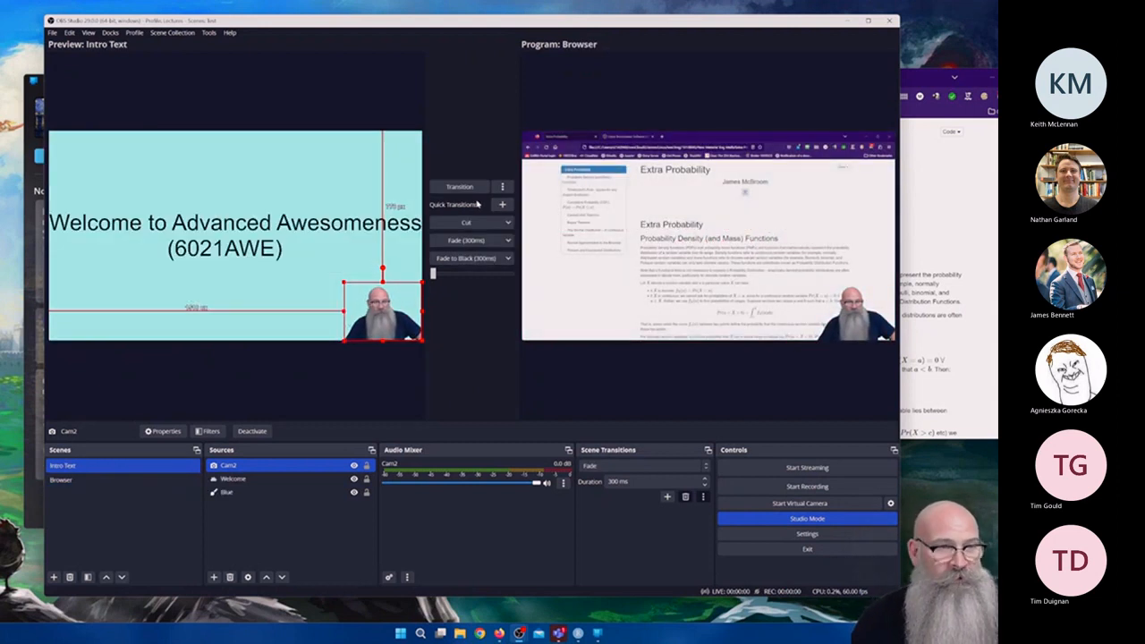
{"action": "left_click", "coordinate": [460, 188]}
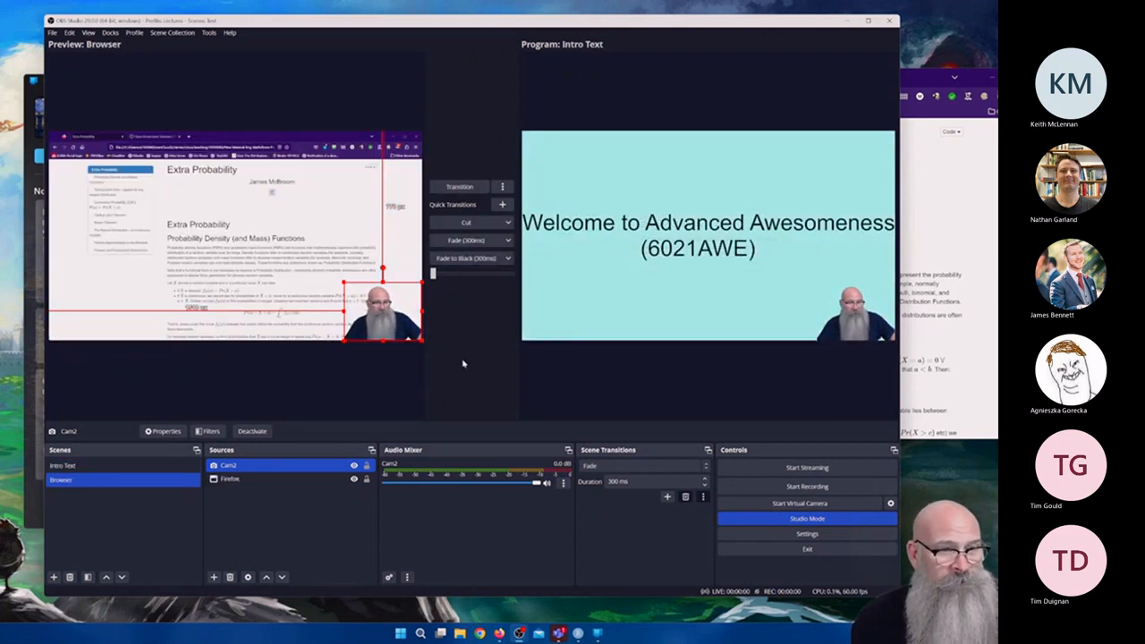
{"action": "left_click", "coordinate": [460, 188]}
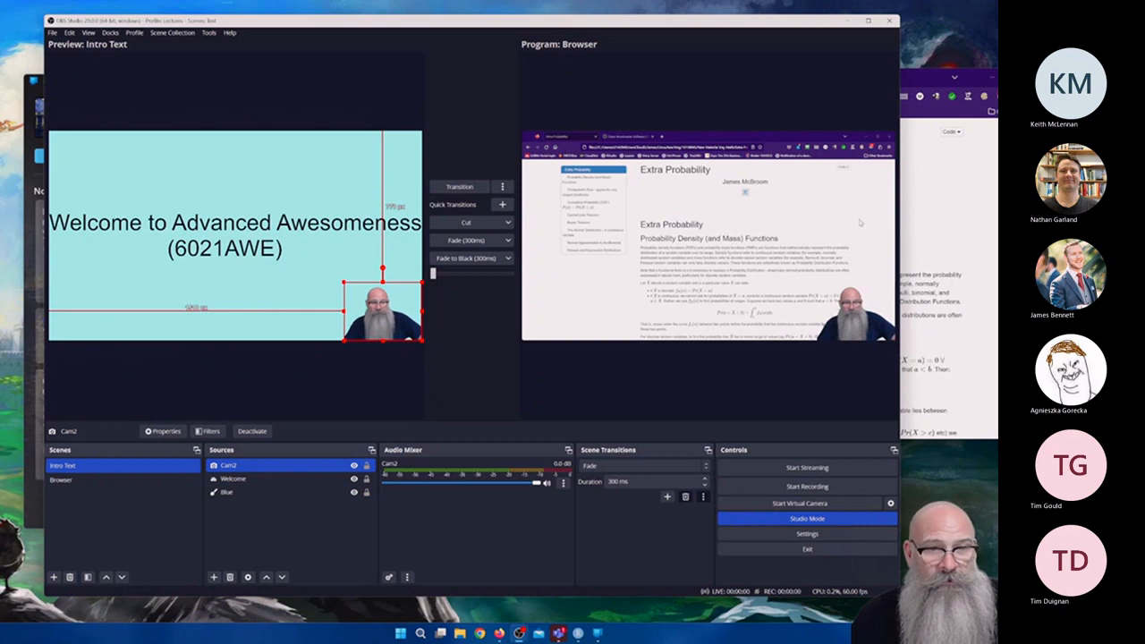
Move the Firefox window aside, browse the Extra Probability page to check its live capture, and bring the window back before returning to OBS.
{"action": "left_click", "coordinate": [966, 200]}
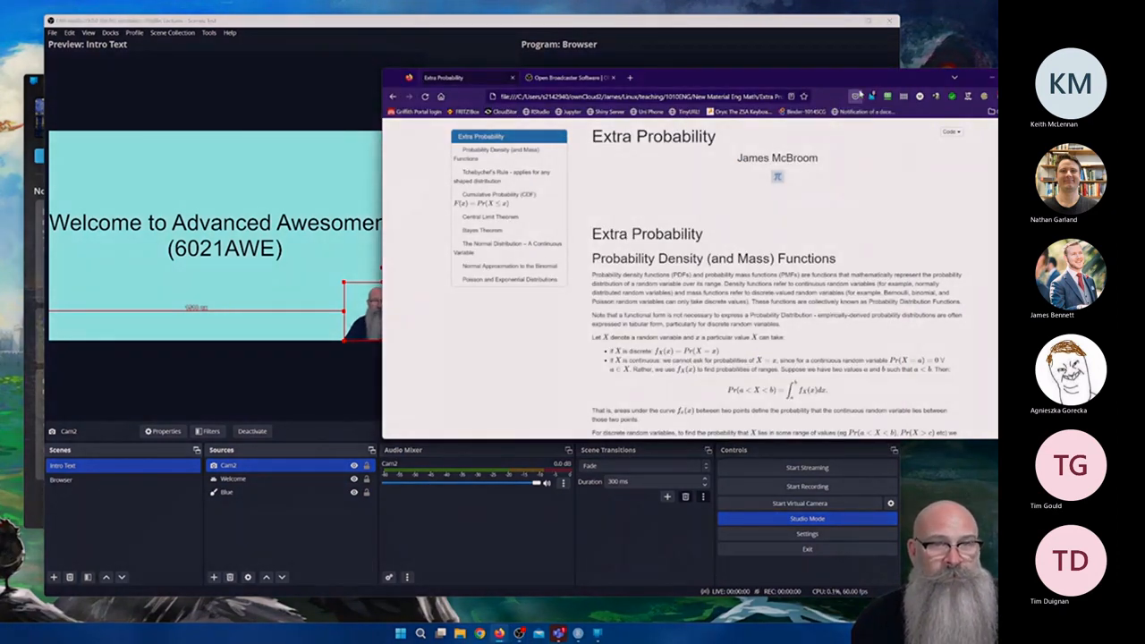
{"action": "left_click_drag", "start_coordinate": [851, 81], "coordinate": [1143, 179]}
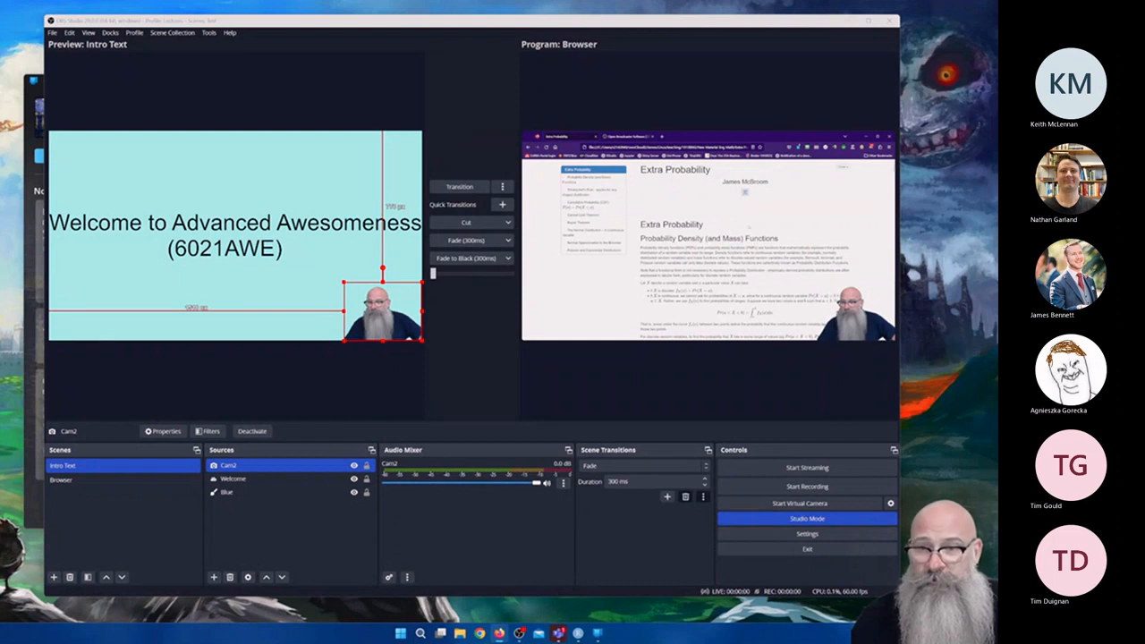
{"action": "scroll", "coordinate": [744, 250], "scroll_direction": "down", "scroll_amount": 10}
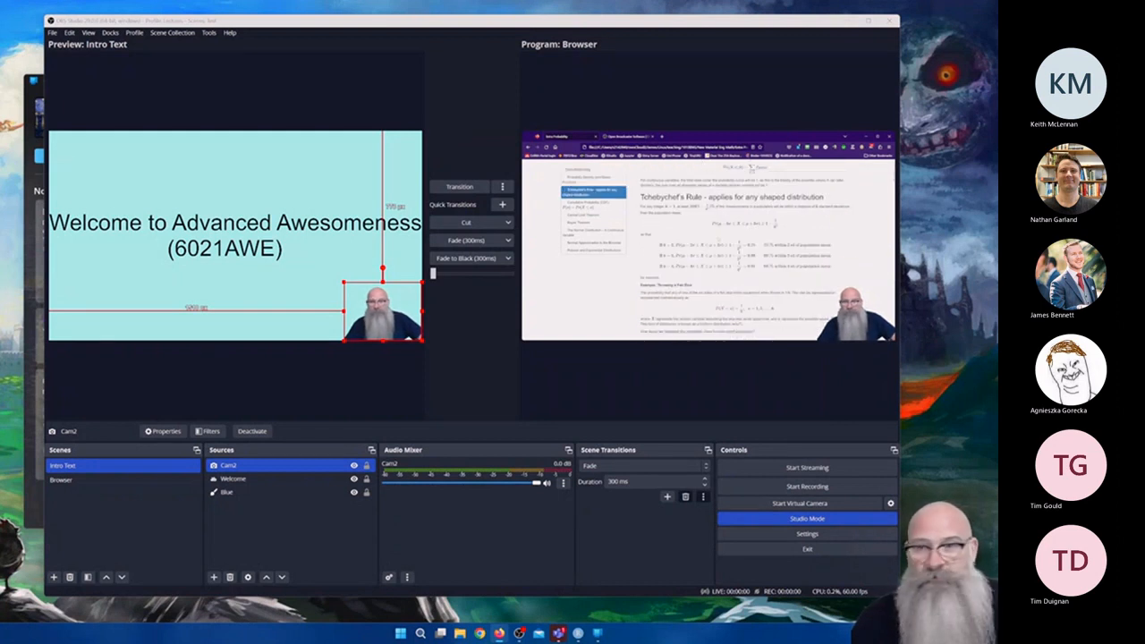
{"action": "scroll", "coordinate": [744, 250], "scroll_direction": "down", "scroll_amount": 5}
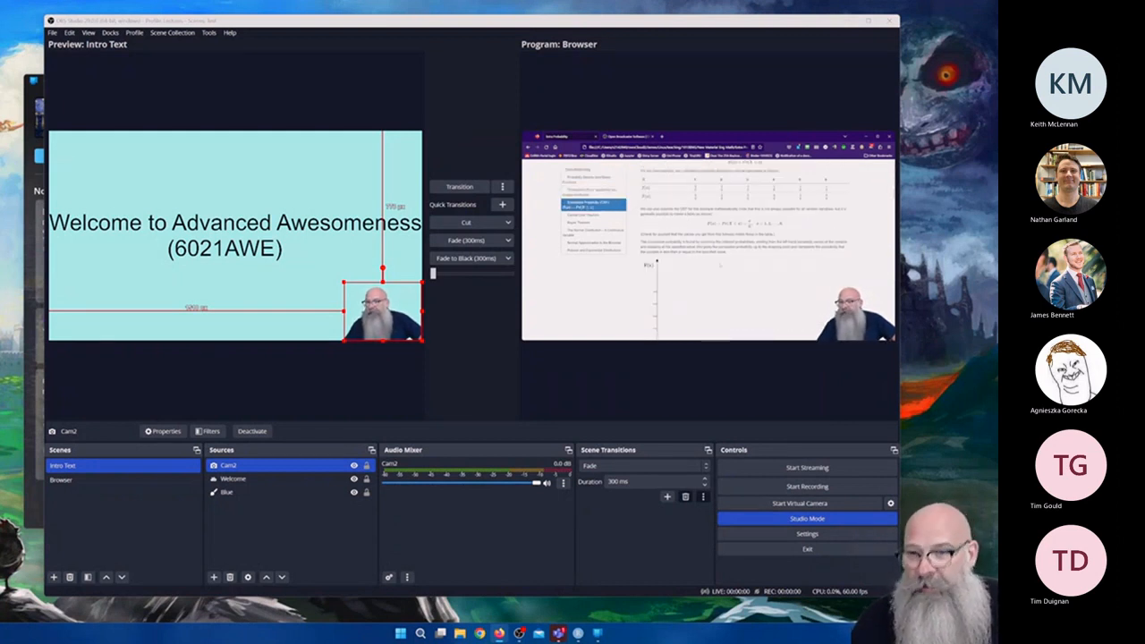
{"action": "left_click", "coordinate": [581, 242]}
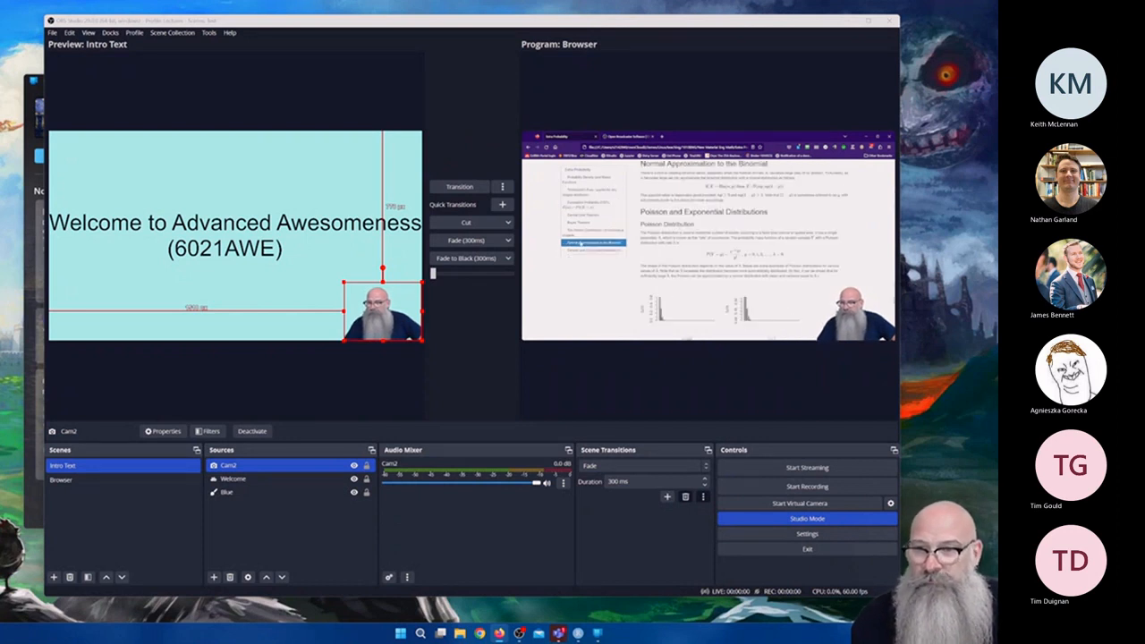
{"action": "scroll", "coordinate": [706, 242], "scroll_direction": "down", "scroll_amount": 10}
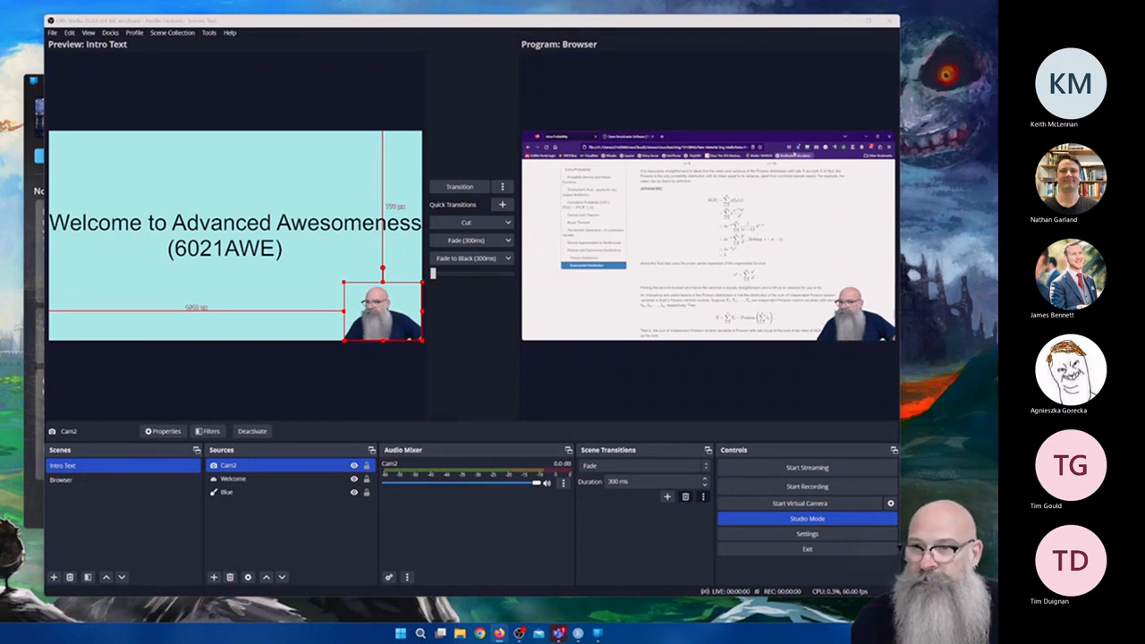
{"action": "left_click_drag", "start_coordinate": [1144, 170], "coordinate": [806, 77]}
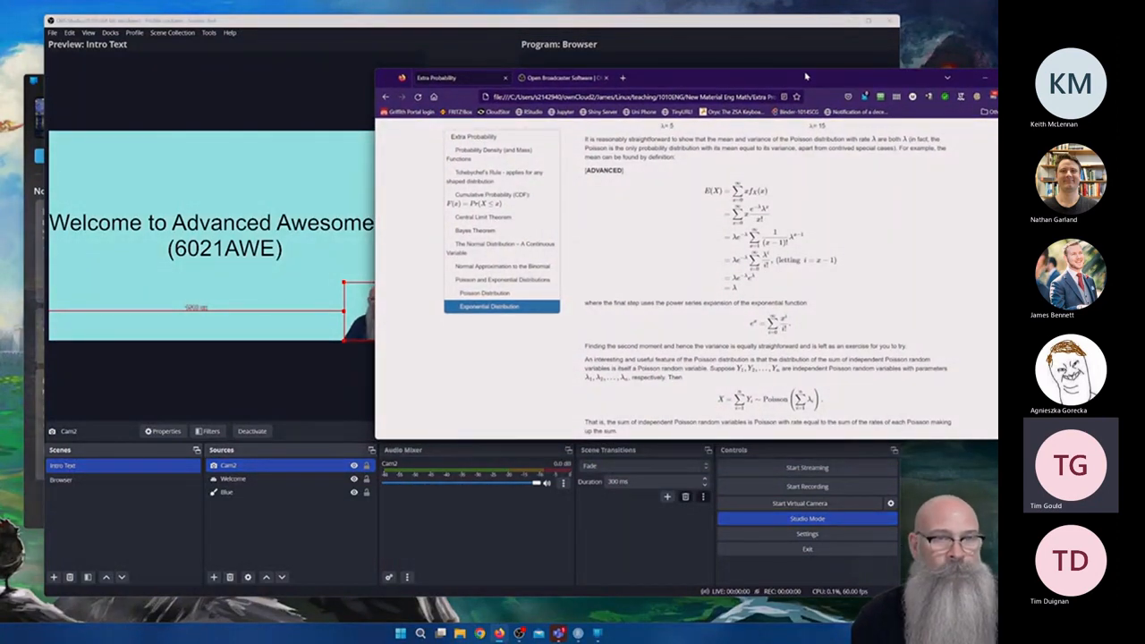
{"action": "left_click", "coordinate": [776, 27]}
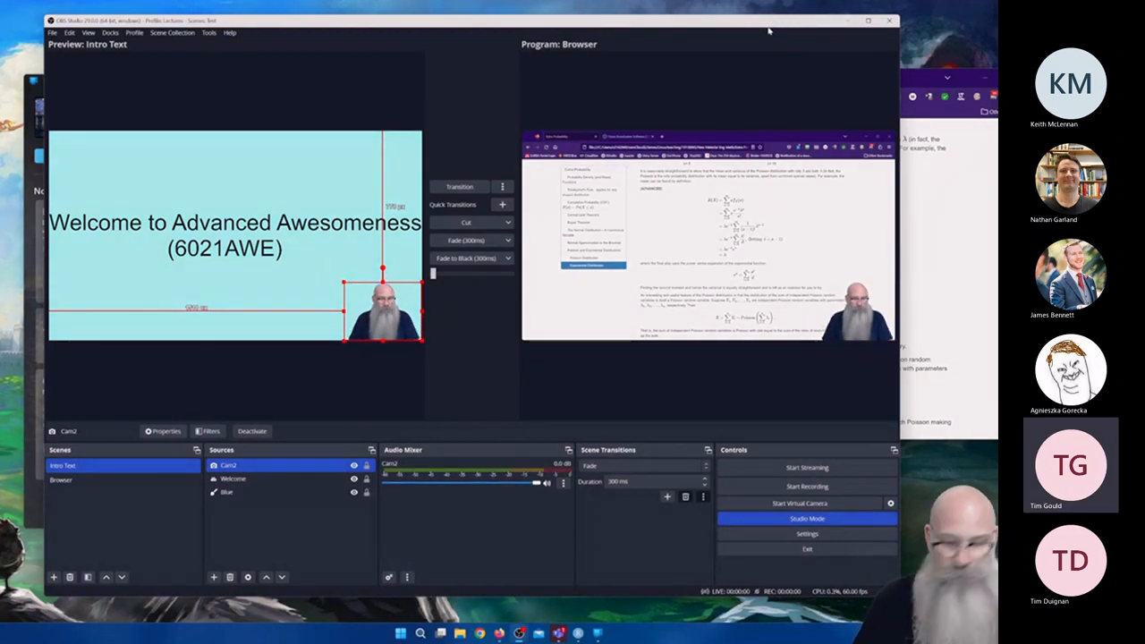
{"action": "left_click", "coordinate": [286, 398]}
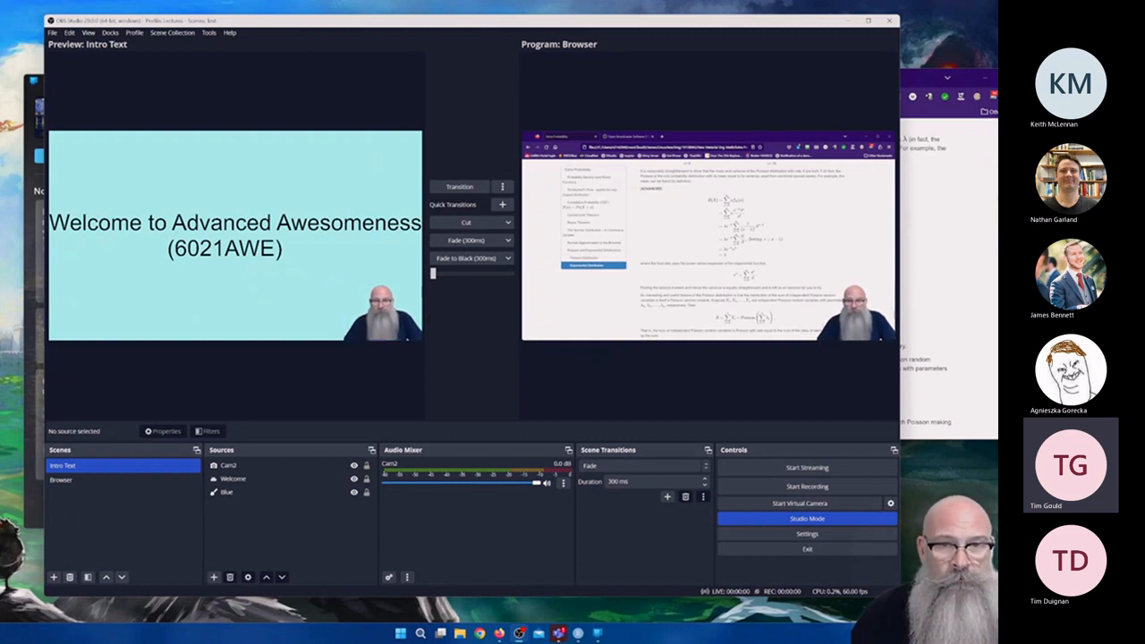
{"action": "left_click", "coordinate": [990, 204]}
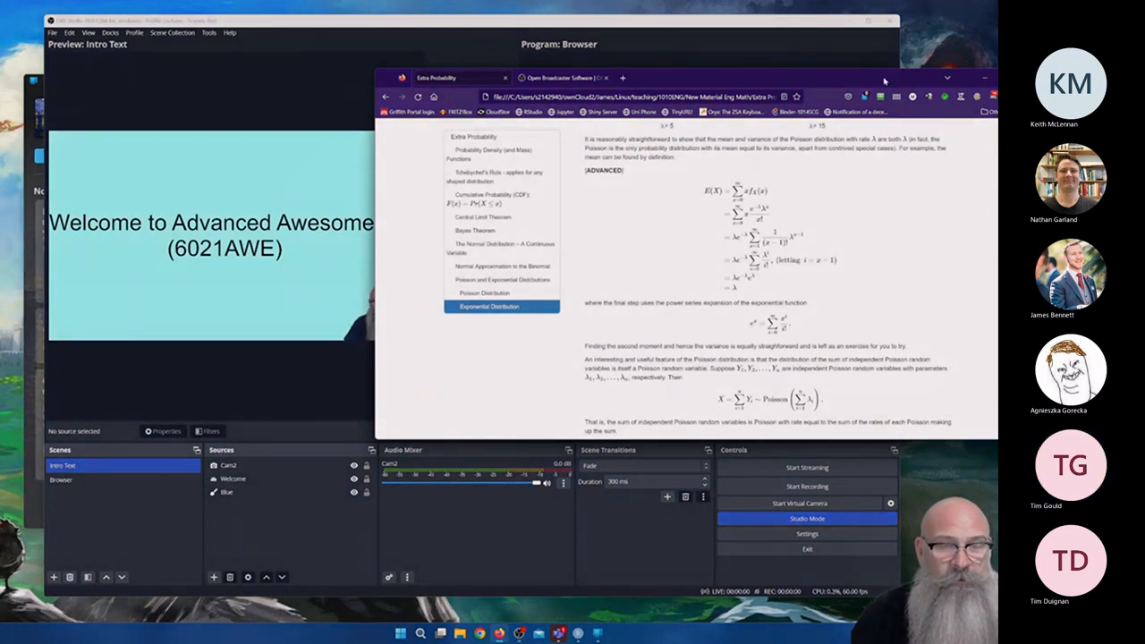
{"action": "left_click", "coordinate": [793, 25]}
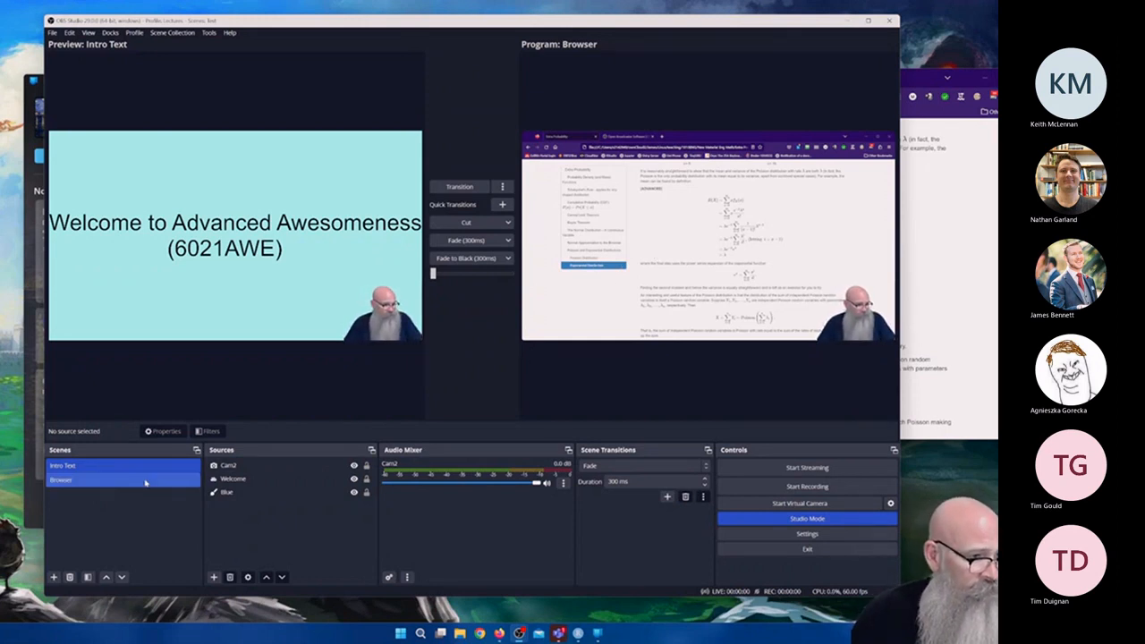
Add a new scene named RStudio.
{"action": "left_click", "coordinate": [52, 580]}
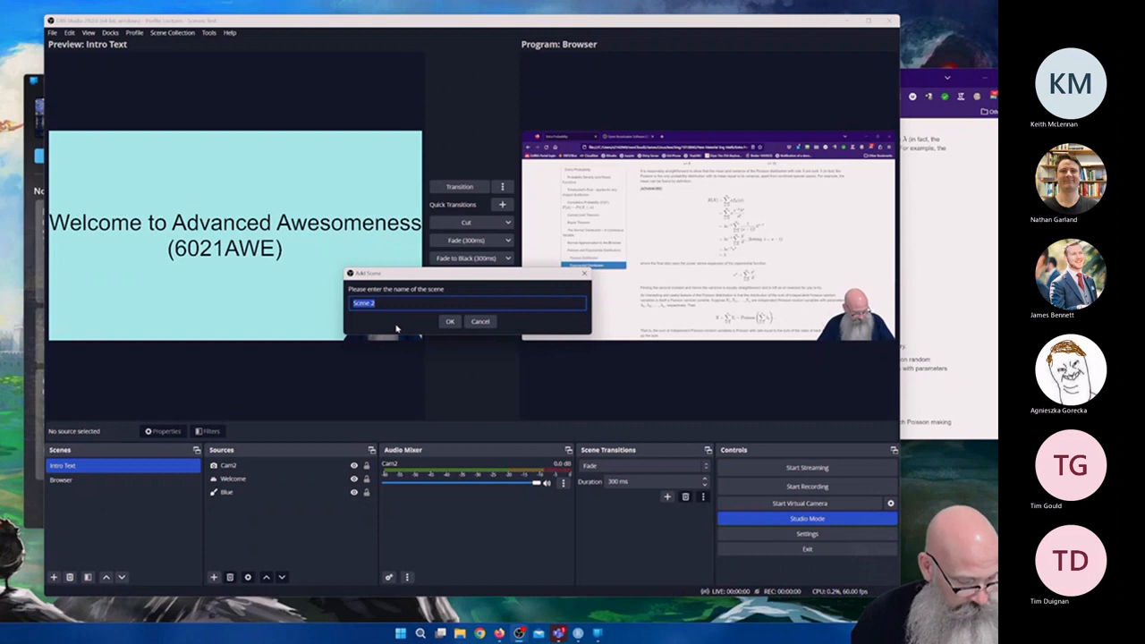
{"action": "type", "text": "RS"}
{"action": "type", "text": "E"}
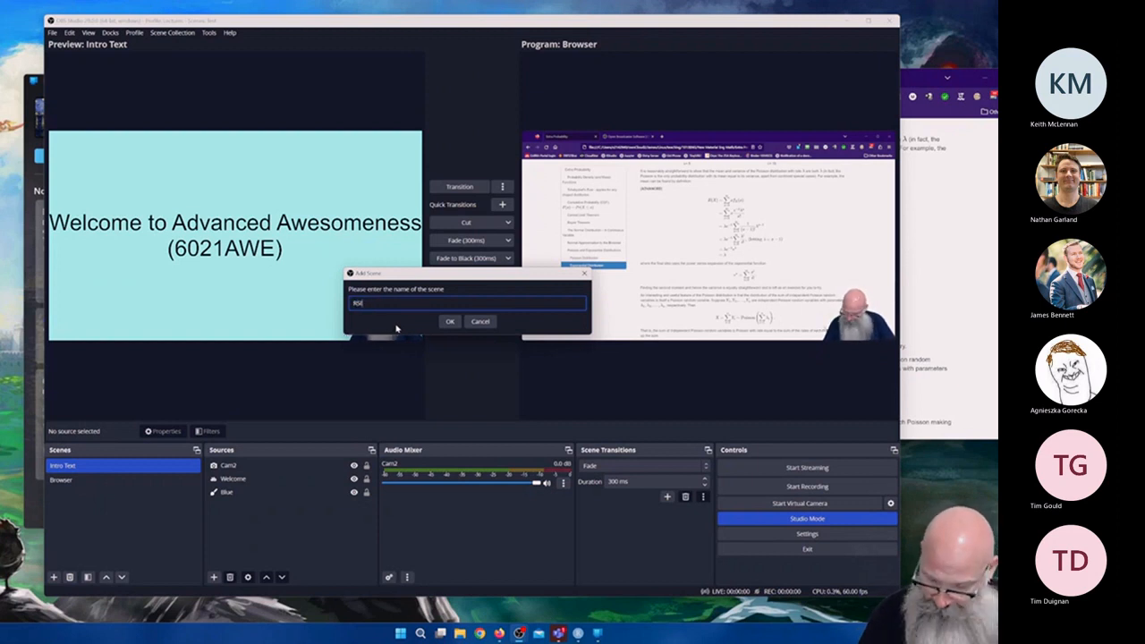
{"action": "type", "text": "udio"}
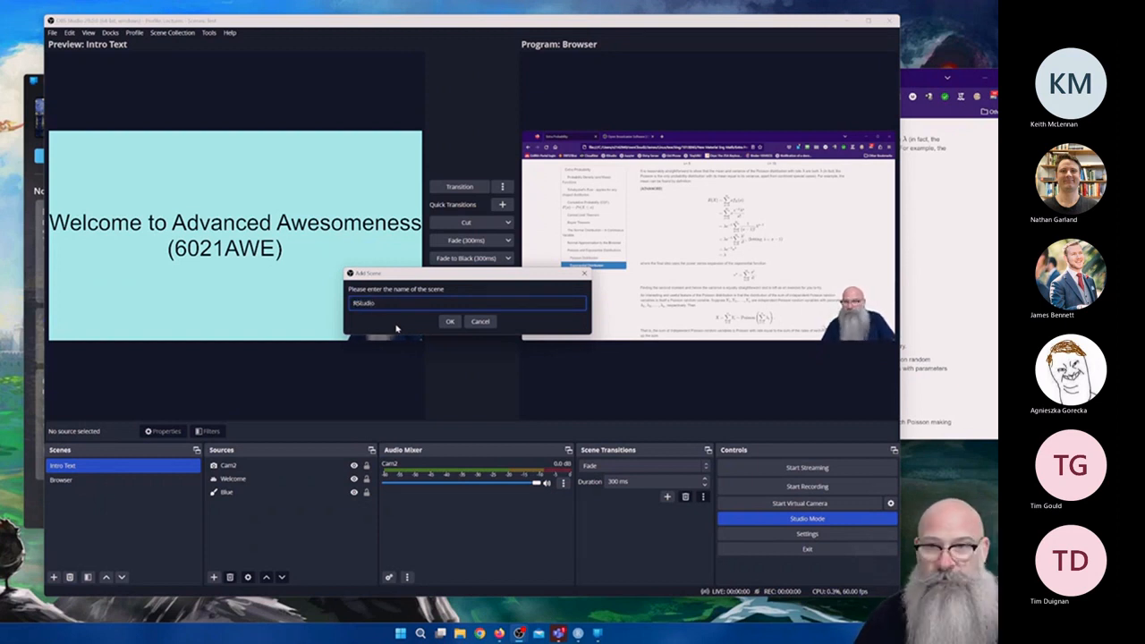
{"action": "left_click", "coordinate": [451, 322]}
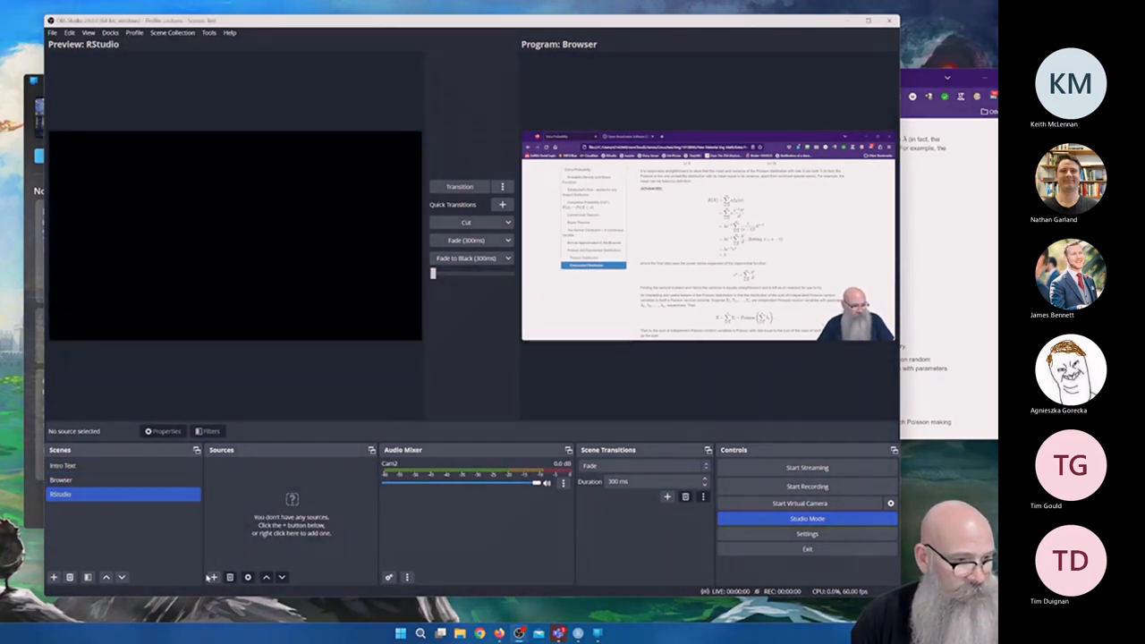
Bring up the RStudio window, shift it slightly up and to the right, and return to OBS.
{"action": "left_click", "coordinate": [578, 633]}
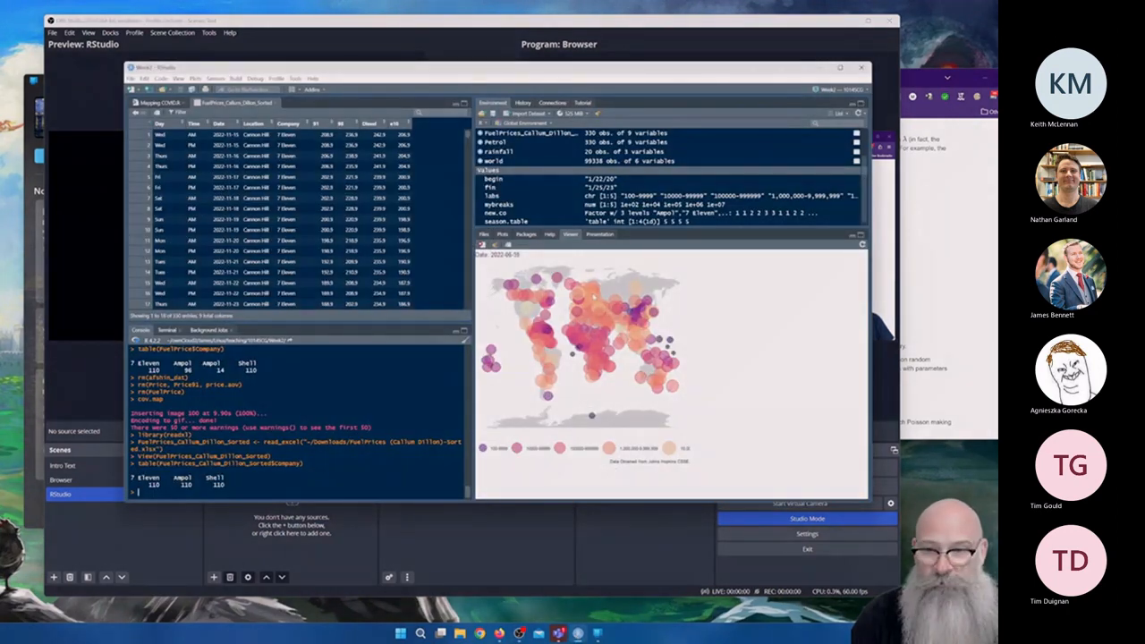
{"action": "left_click_drag", "start_coordinate": [599, 72], "coordinate": [690, 50]}
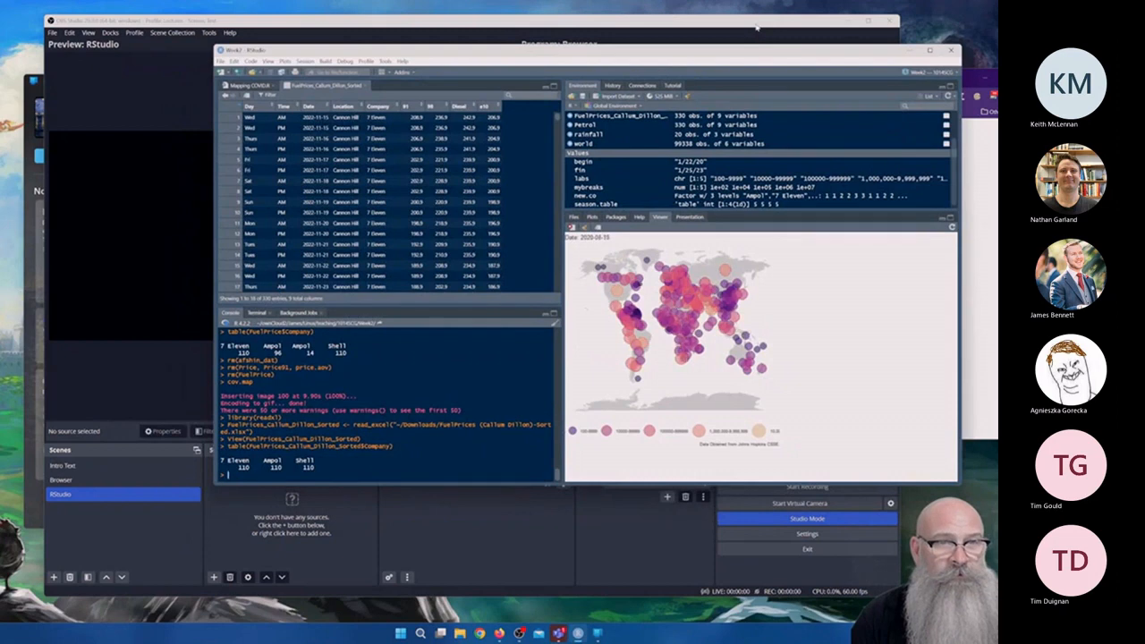
{"action": "left_click", "coordinate": [756, 27]}
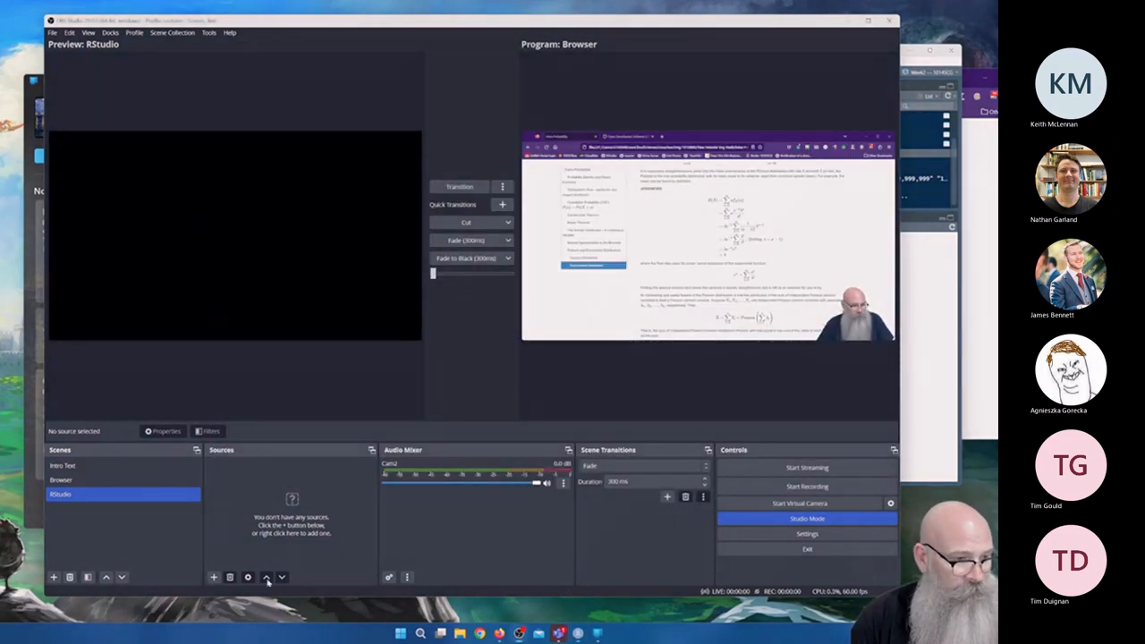
Create a Window Capture source named R in the RStudio scene.
{"action": "left_click", "coordinate": [214, 577]}
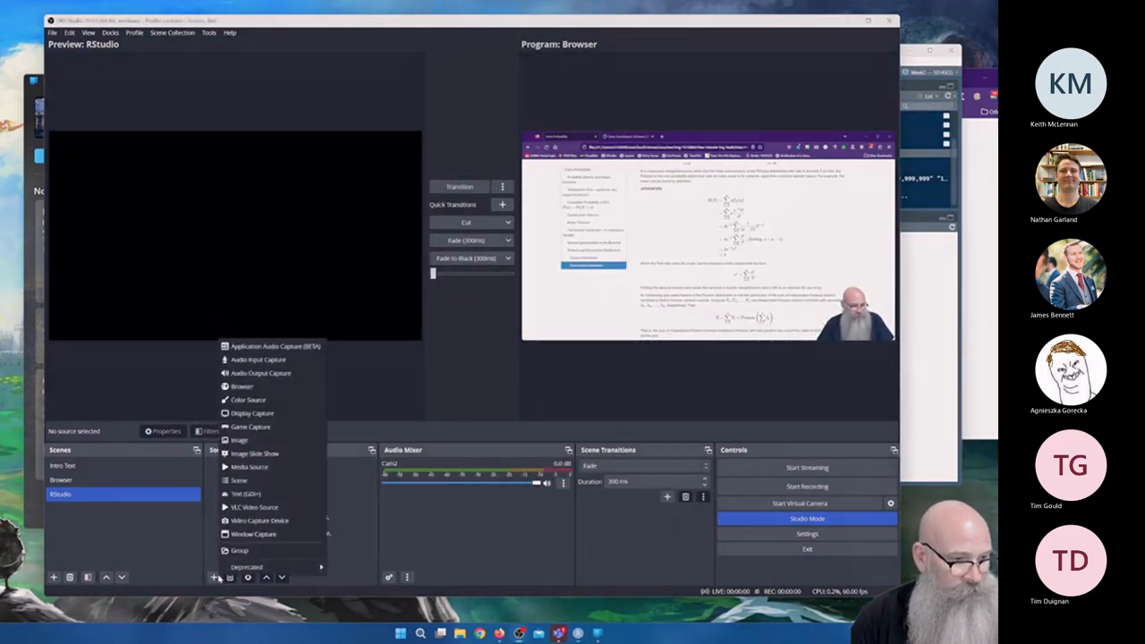
{"action": "left_click", "coordinate": [255, 534]}
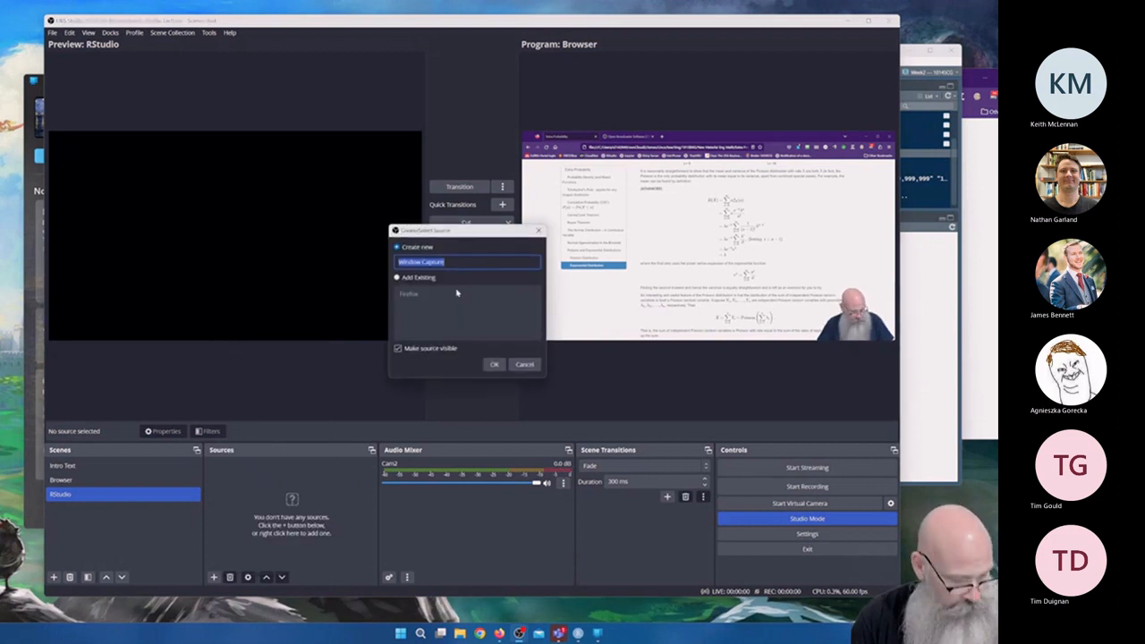
{"action": "type", "text": "R"}
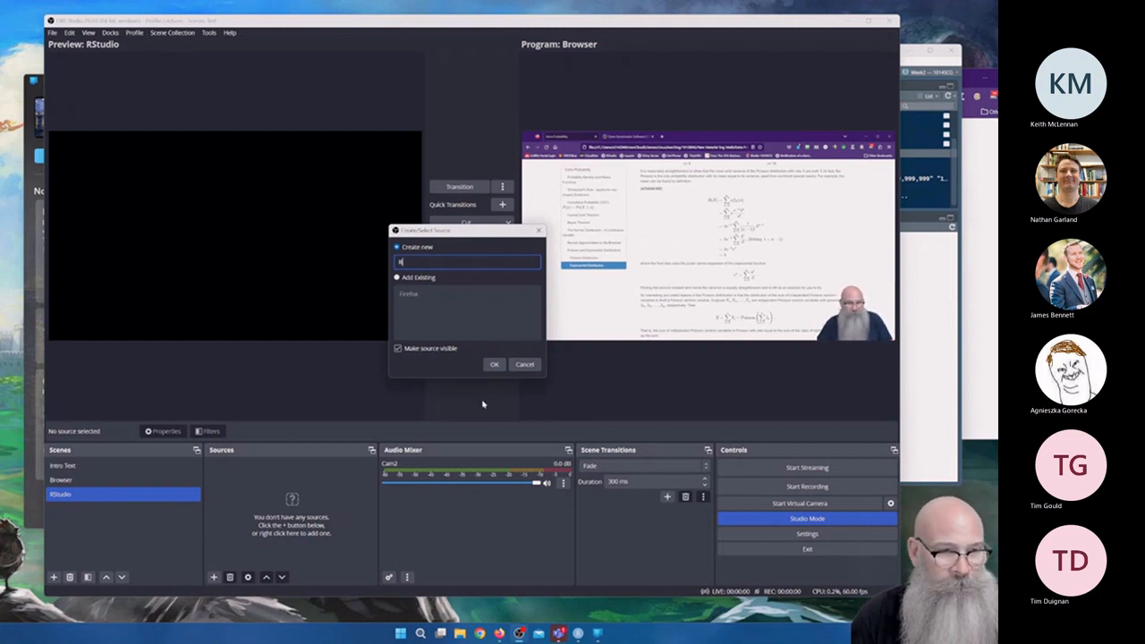
{"action": "left_click", "coordinate": [490, 365]}
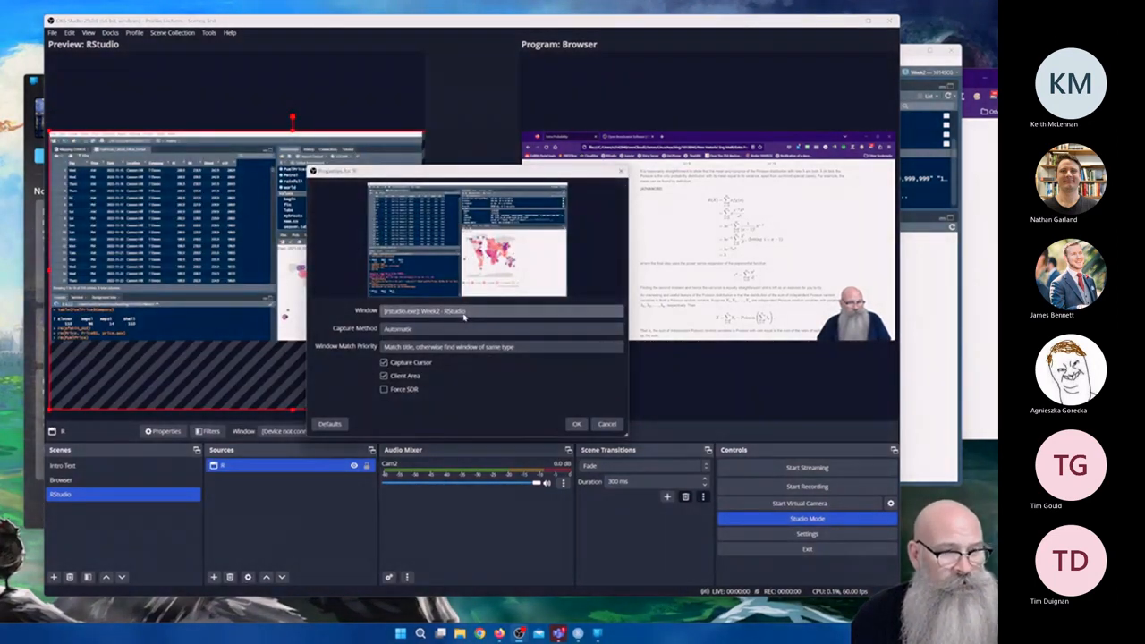
Set the R source to capture the Week2 - RStudio window with the Windows 10 (1903 and up) capture method.
{"action": "left_click", "coordinate": [464, 312]}
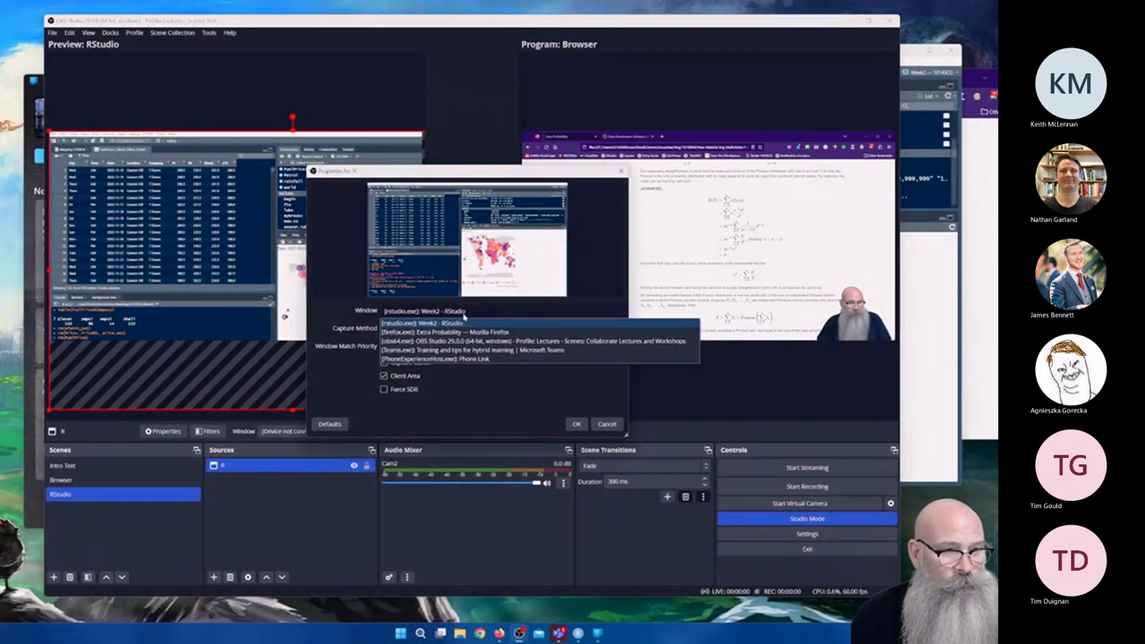
{"action": "left_click", "coordinate": [464, 325]}
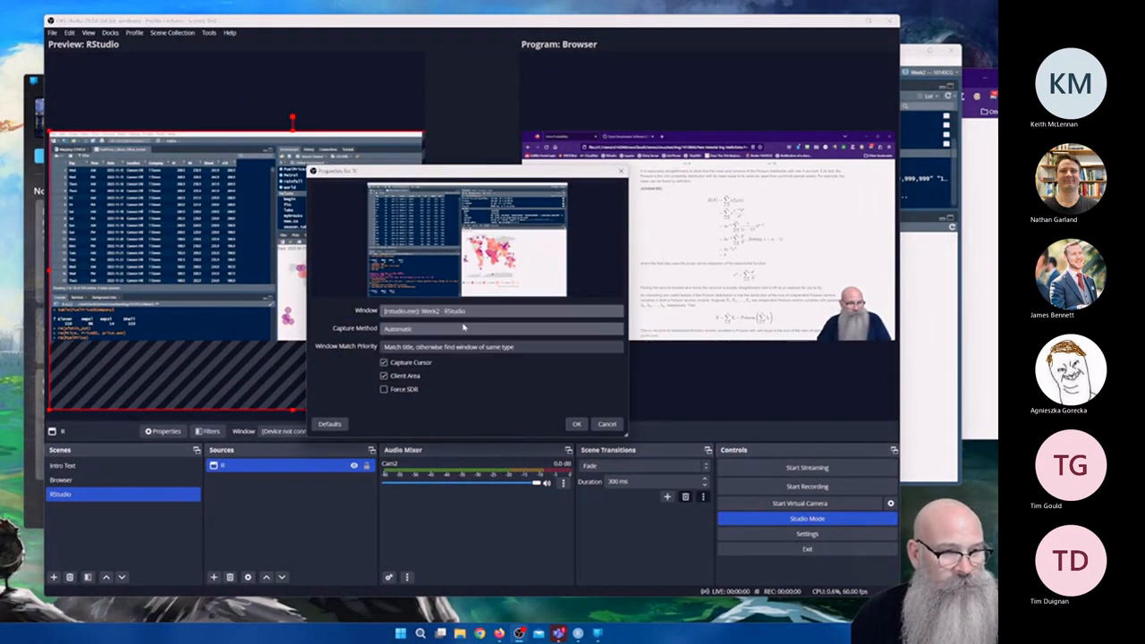
{"action": "left_click", "coordinate": [432, 336]}
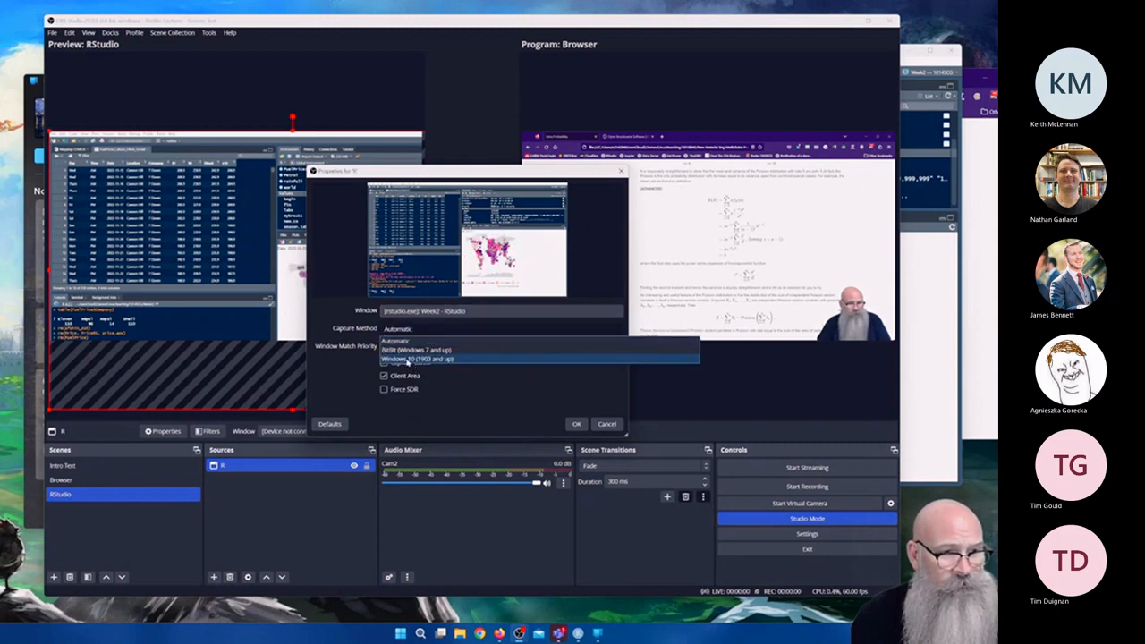
{"action": "left_click", "coordinate": [410, 360]}
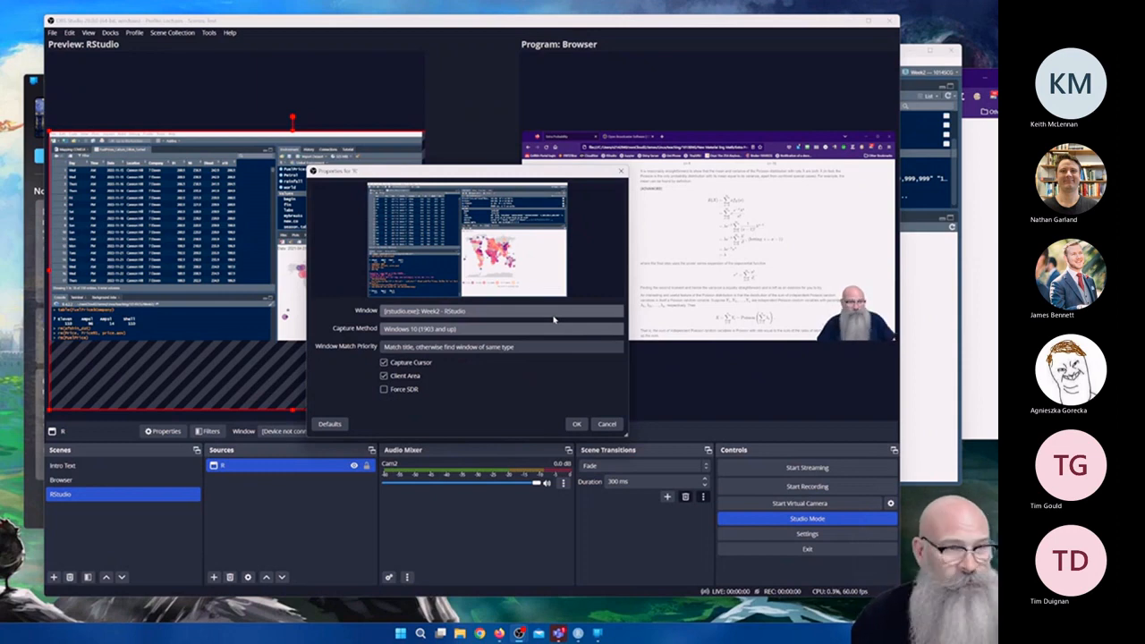
{"action": "left_click", "coordinate": [575, 424]}
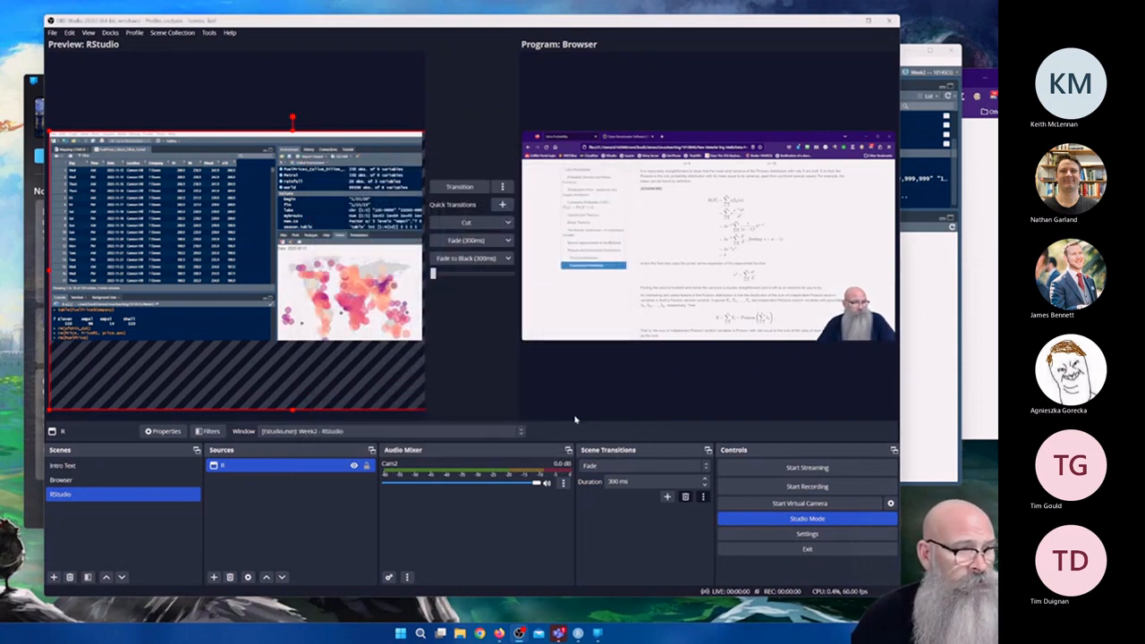
Fit the R window capture to the screen in the RStudio scene.
{"action": "right_click", "coordinate": [256, 319]}
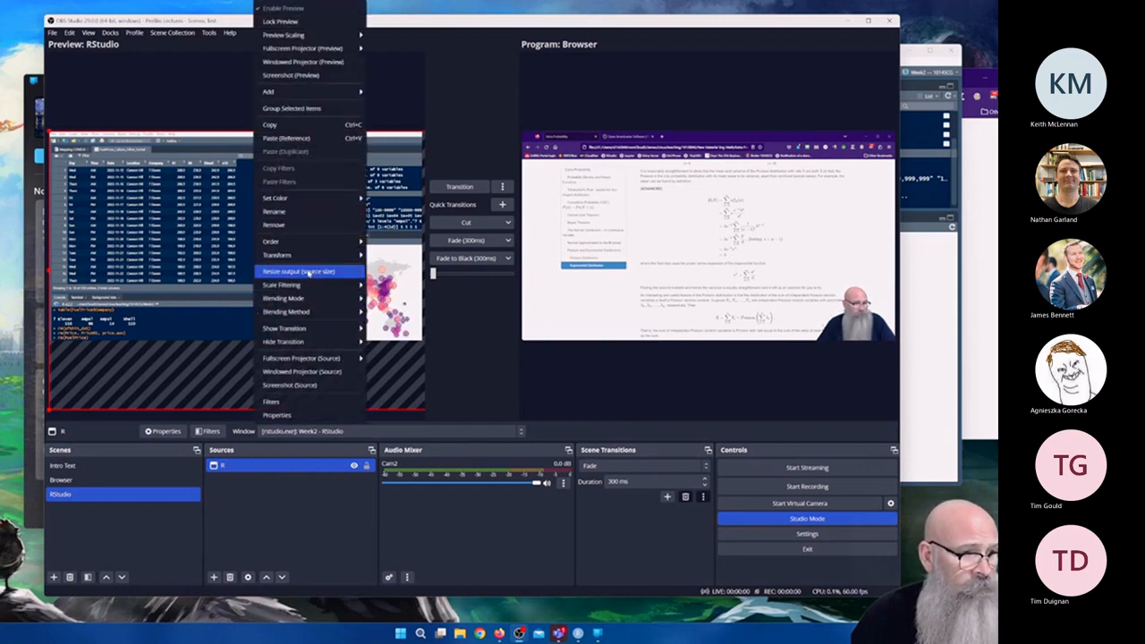
{"action": "mouse_move", "coordinate": [301, 255]}
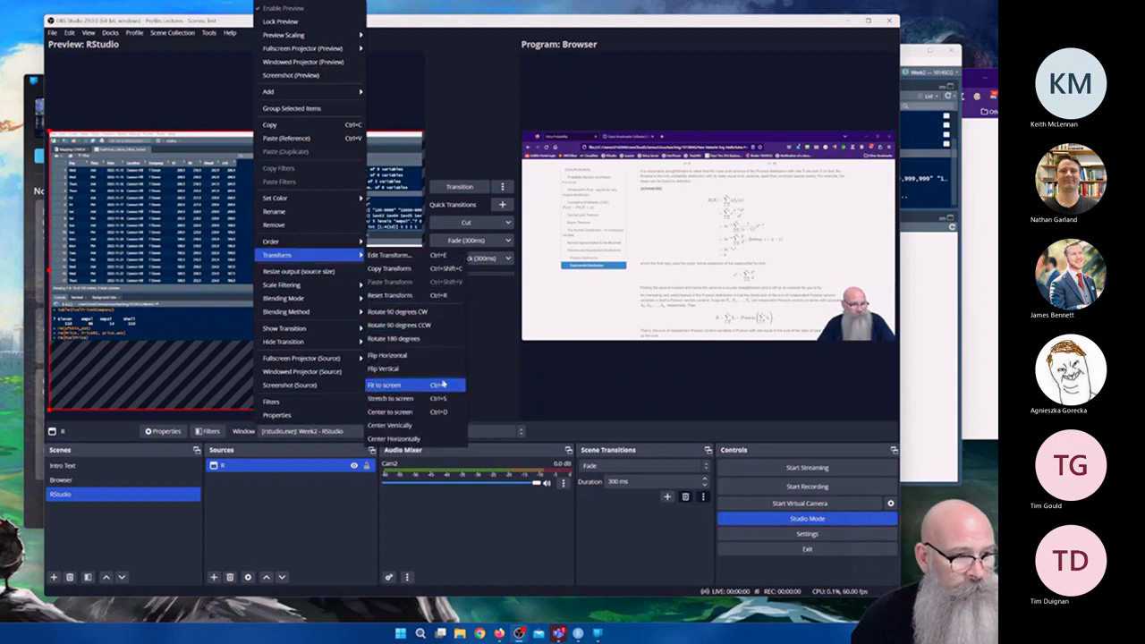
{"action": "left_click", "coordinate": [412, 386]}
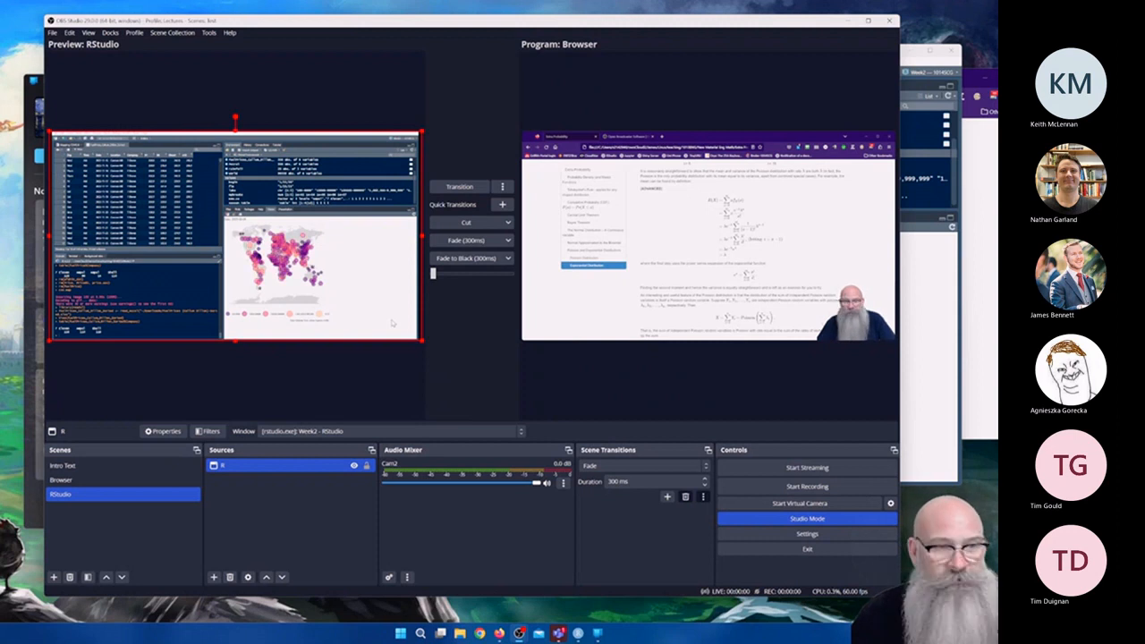
Paste the copied Cam2 webcam as a reference into the RStudio scene and deselect it.
{"action": "right_click", "coordinate": [391, 323]}
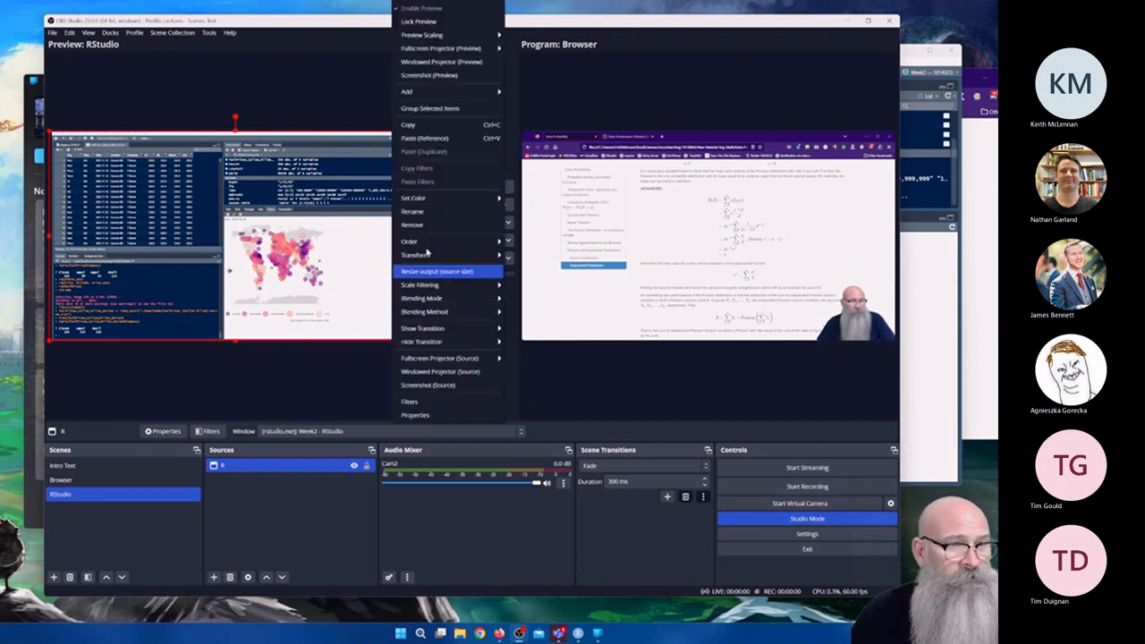
{"action": "left_click", "coordinate": [434, 139]}
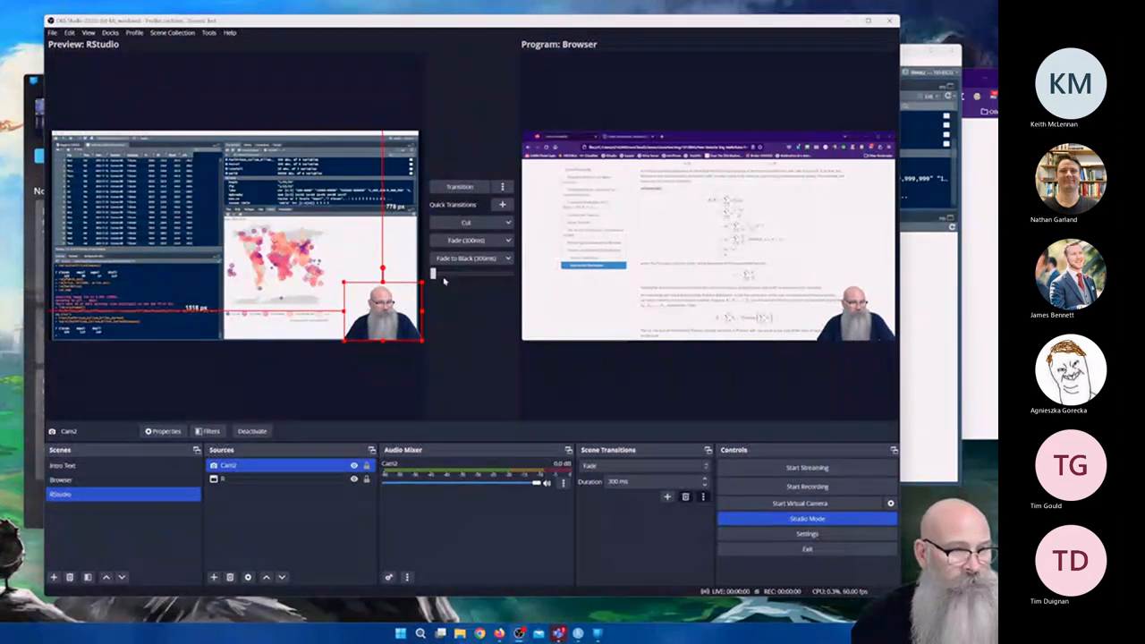
{"action": "left_click", "coordinate": [380, 402]}
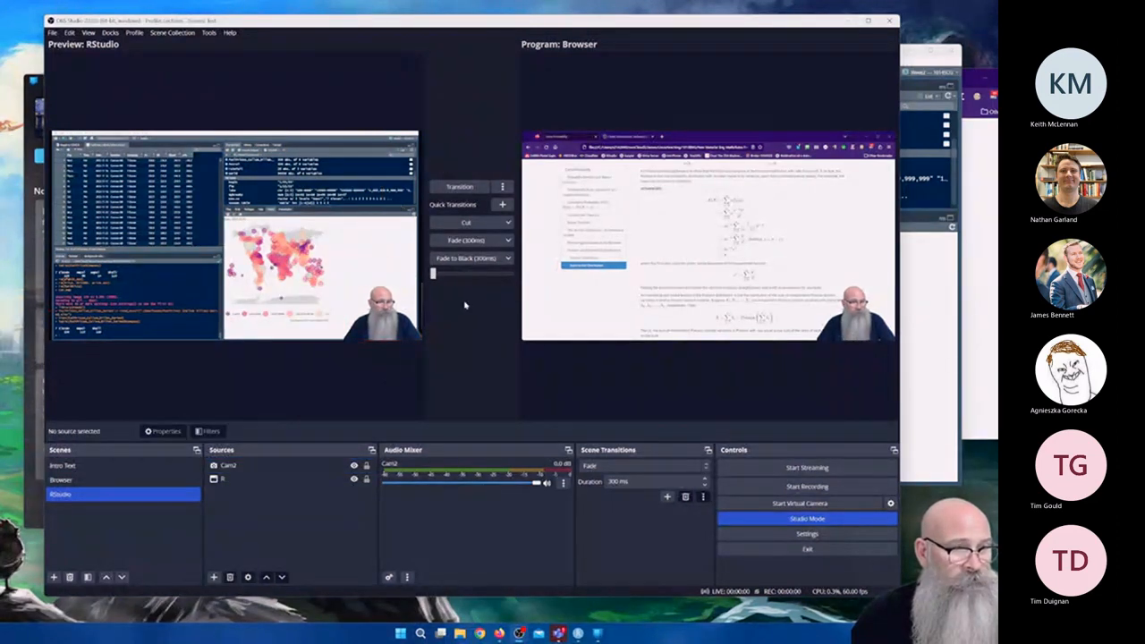
Transition the RStudio scene to the program output, preview Intro Text and Browser, and transition to Browser and back to RStudio.
{"action": "left_click", "coordinate": [458, 188]}
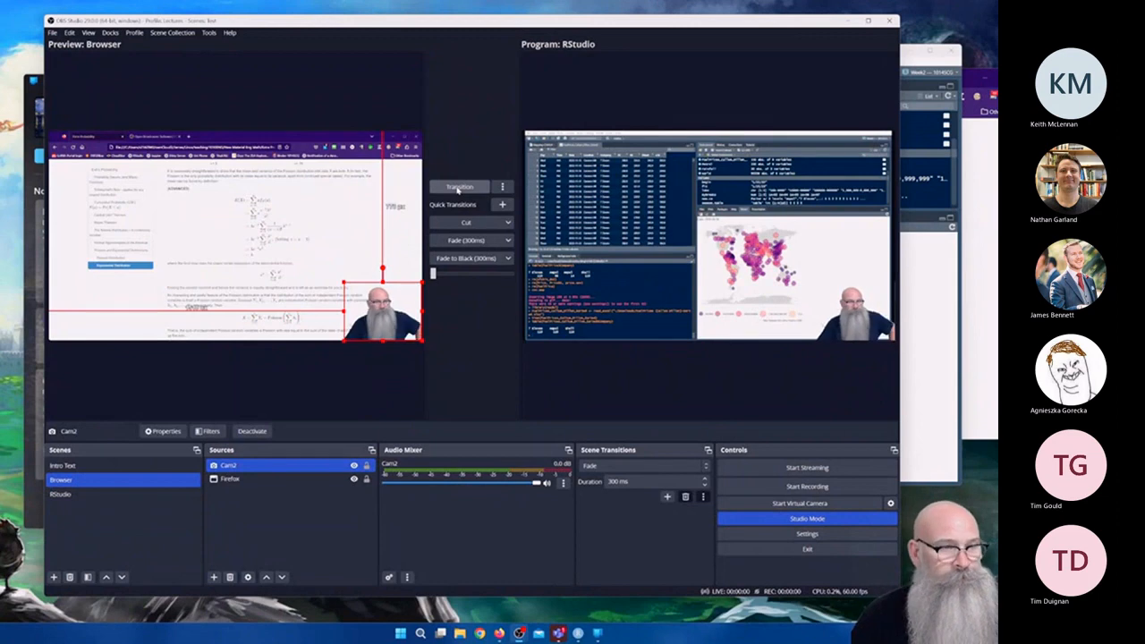
{"action": "left_click", "coordinate": [53, 465]}
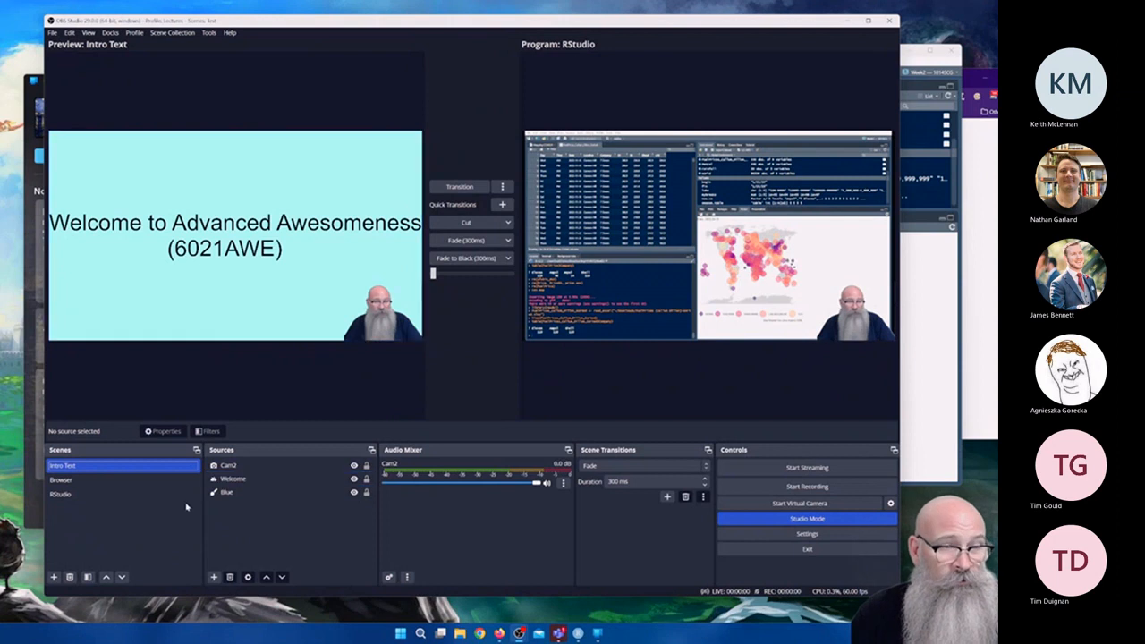
{"action": "left_click", "coordinate": [84, 479]}
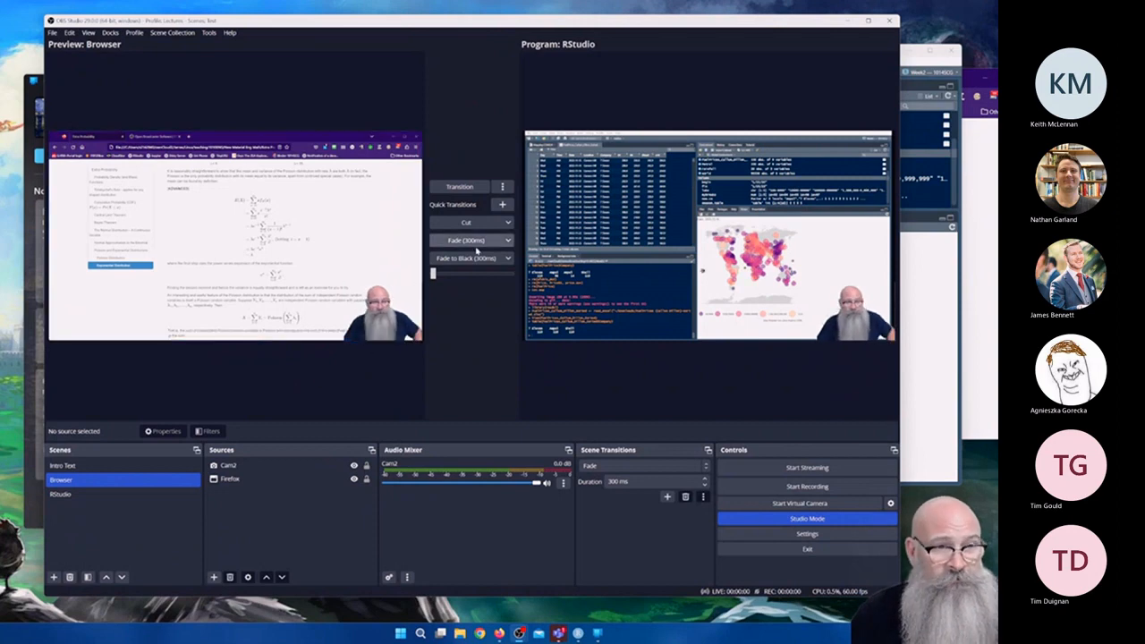
{"action": "left_click", "coordinate": [458, 187]}
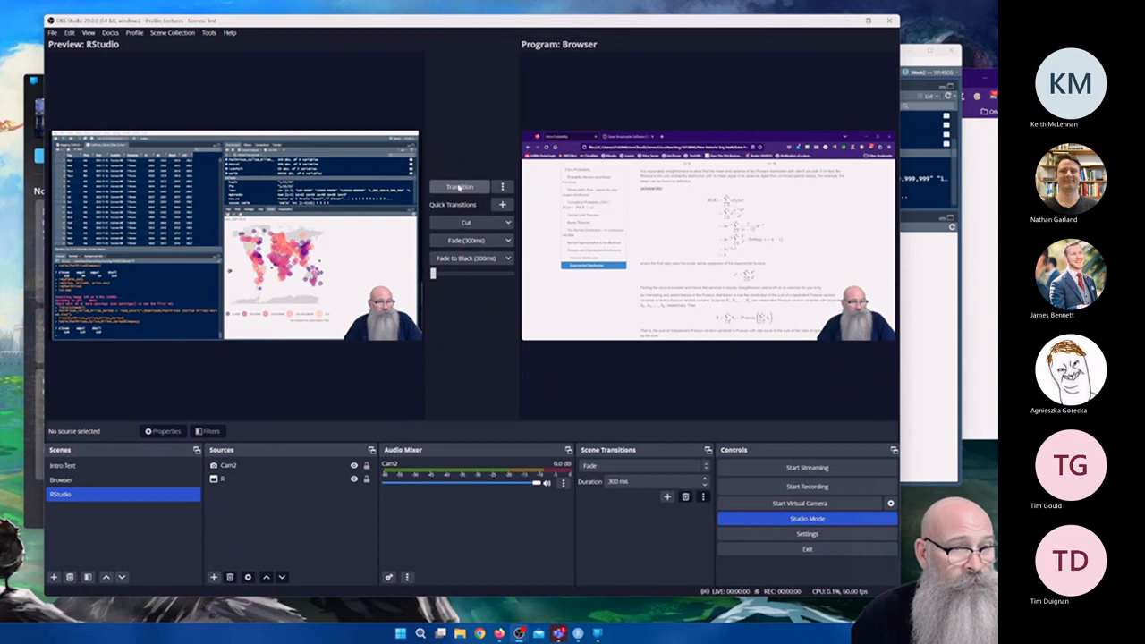
{"action": "left_click", "coordinate": [458, 187]}
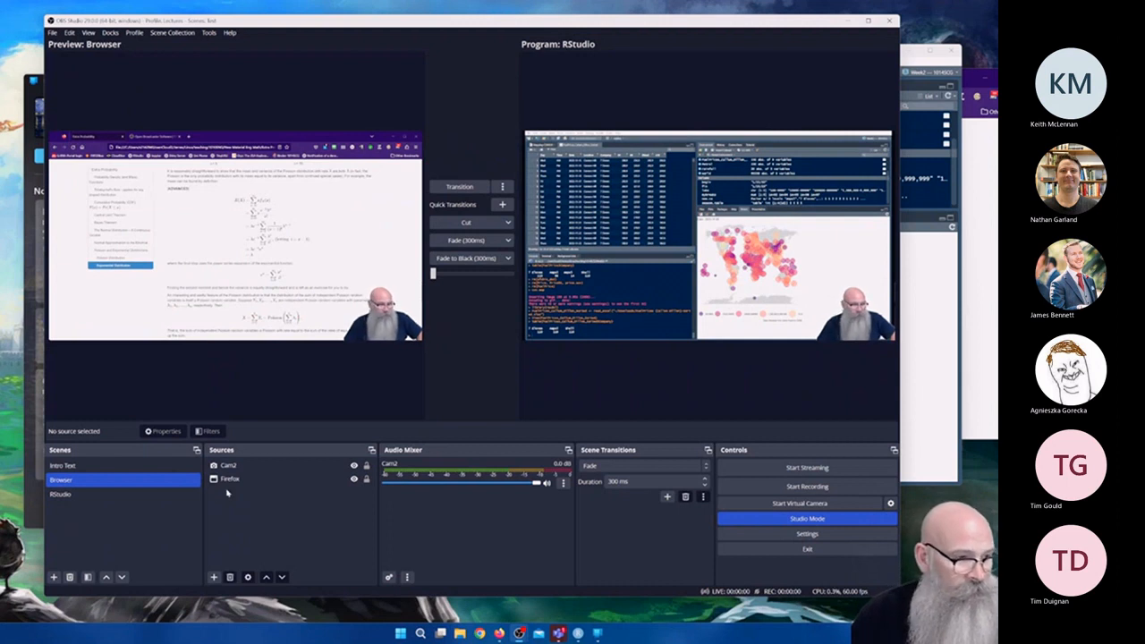
Add a new scene named Phone.
{"action": "left_click", "coordinate": [51, 578]}
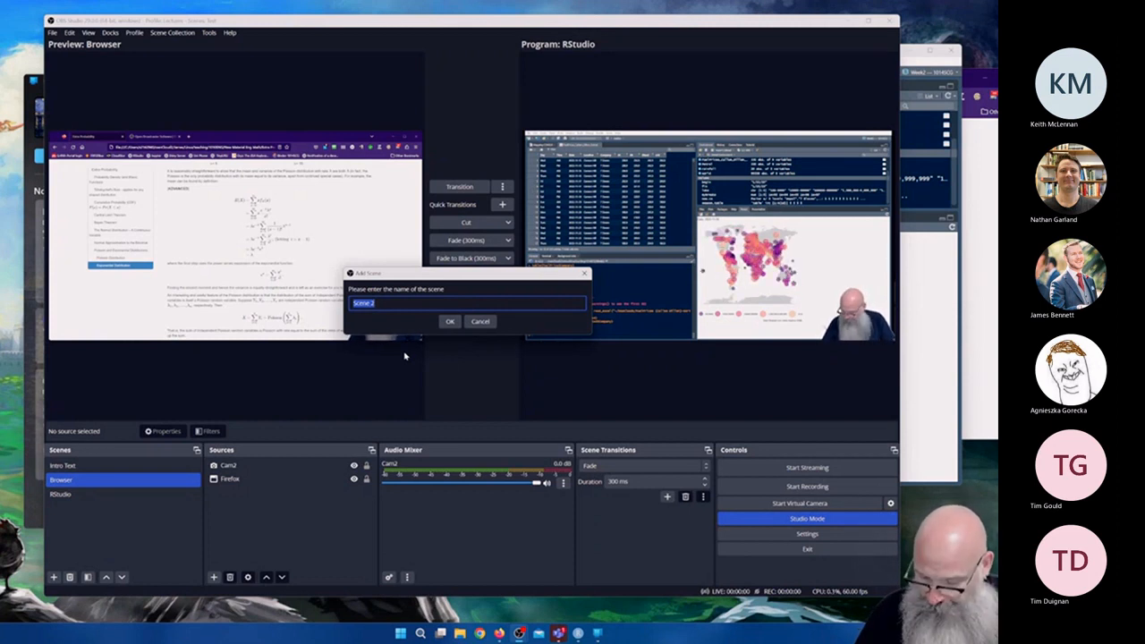
{"action": "type", "text": "P"}
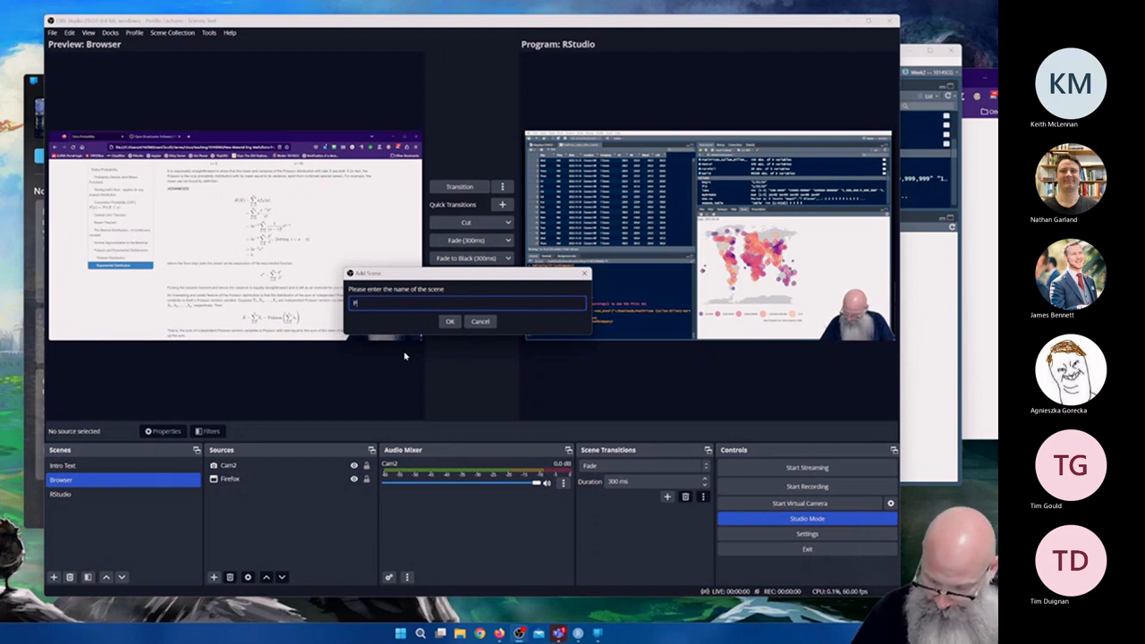
{"action": "type", "text": "hone"}
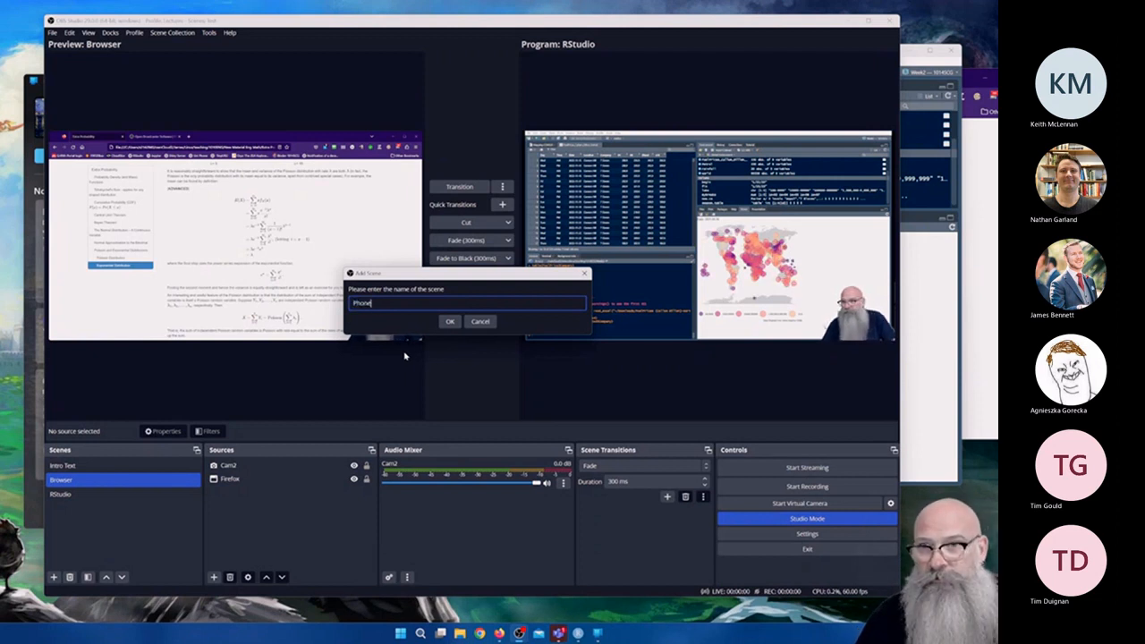
{"action": "left_click", "coordinate": [450, 322]}
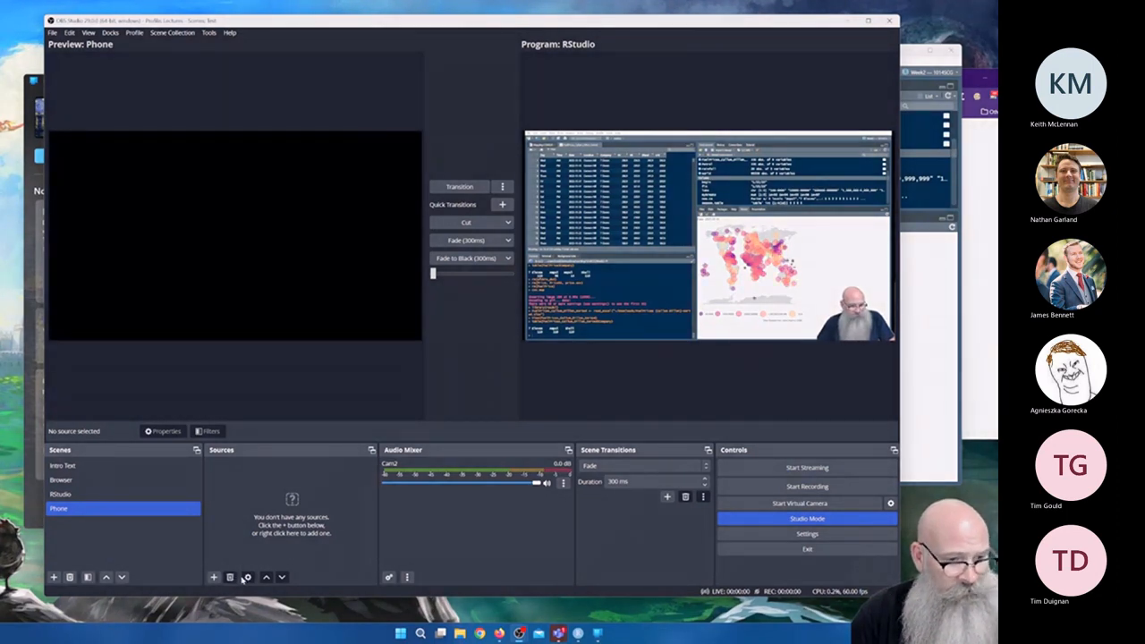
Switch to Phone Link and clear all its notifications.
{"action": "mouse_move", "coordinate": [598, 633]}
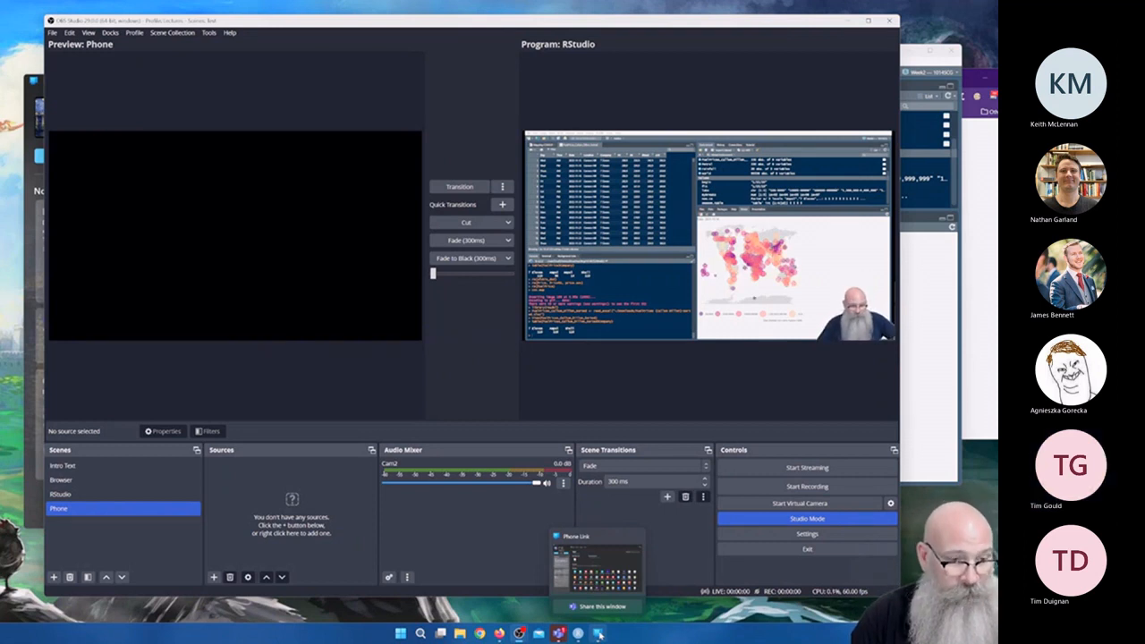
{"action": "left_click", "coordinate": [598, 633]}
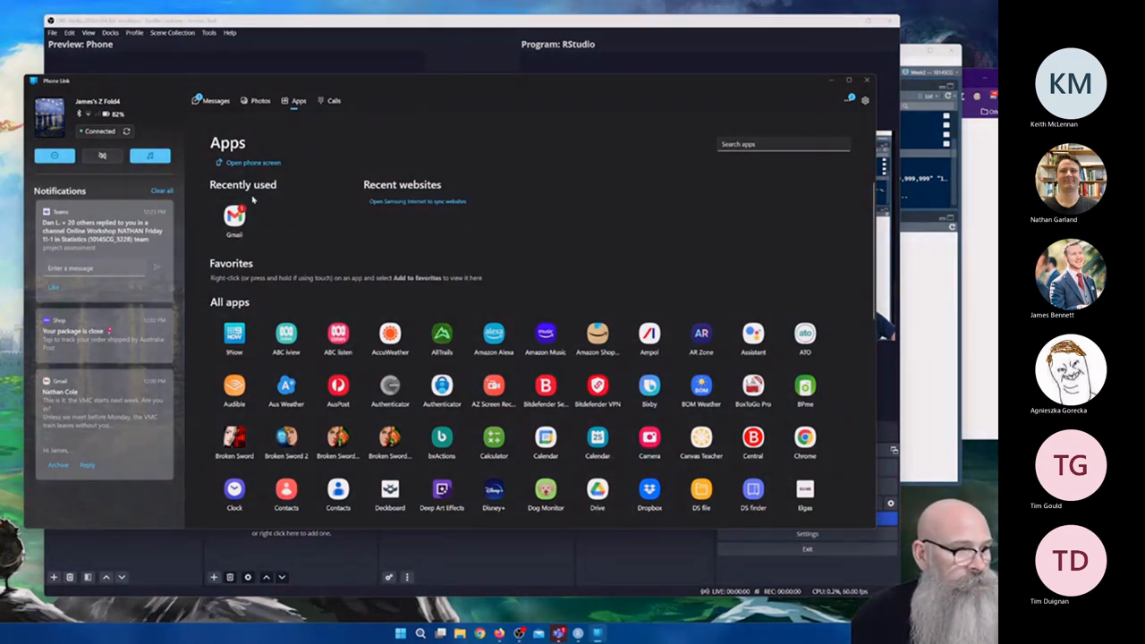
{"action": "left_click", "coordinate": [169, 190]}
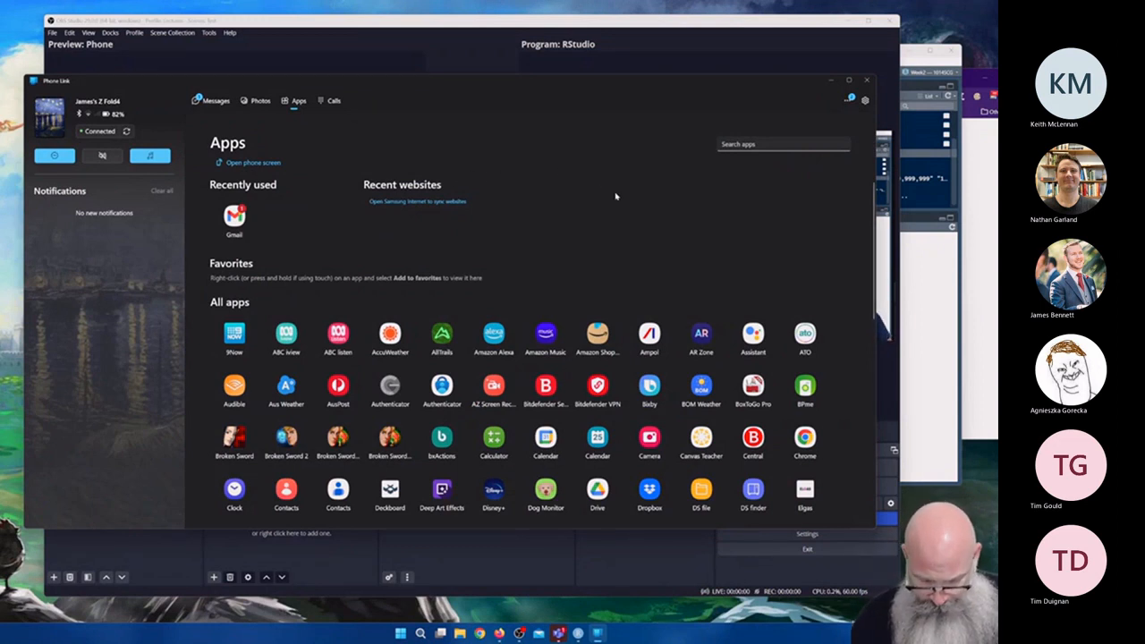
Open the phone's screen in its own window and minimise the main Phone Link window.
{"action": "left_click", "coordinate": [53, 126]}
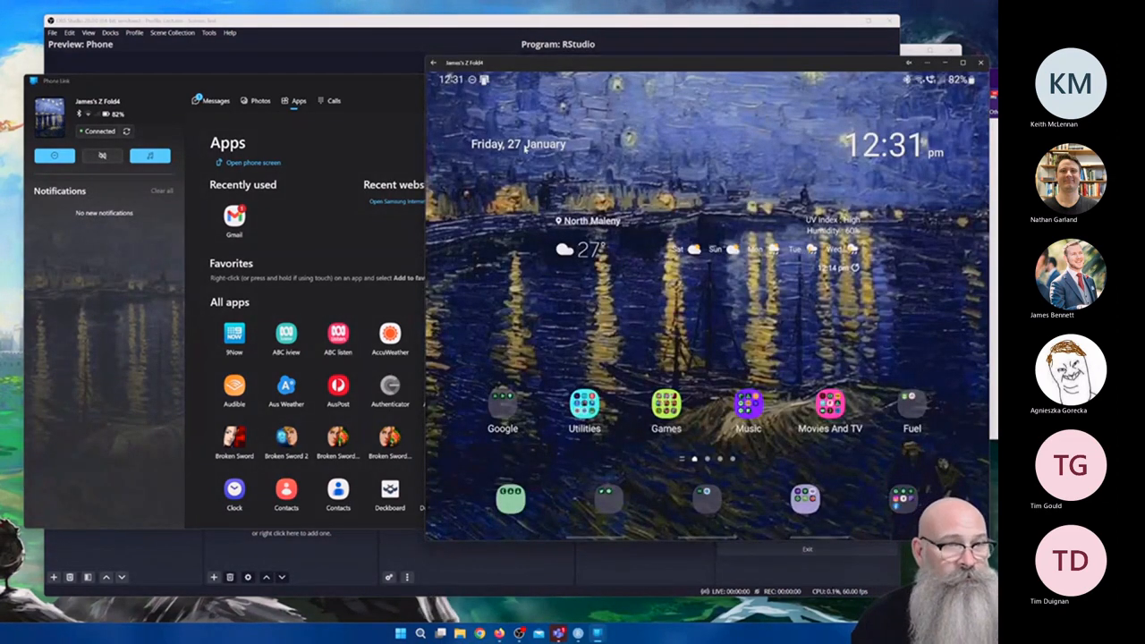
{"action": "left_click", "coordinate": [350, 86]}
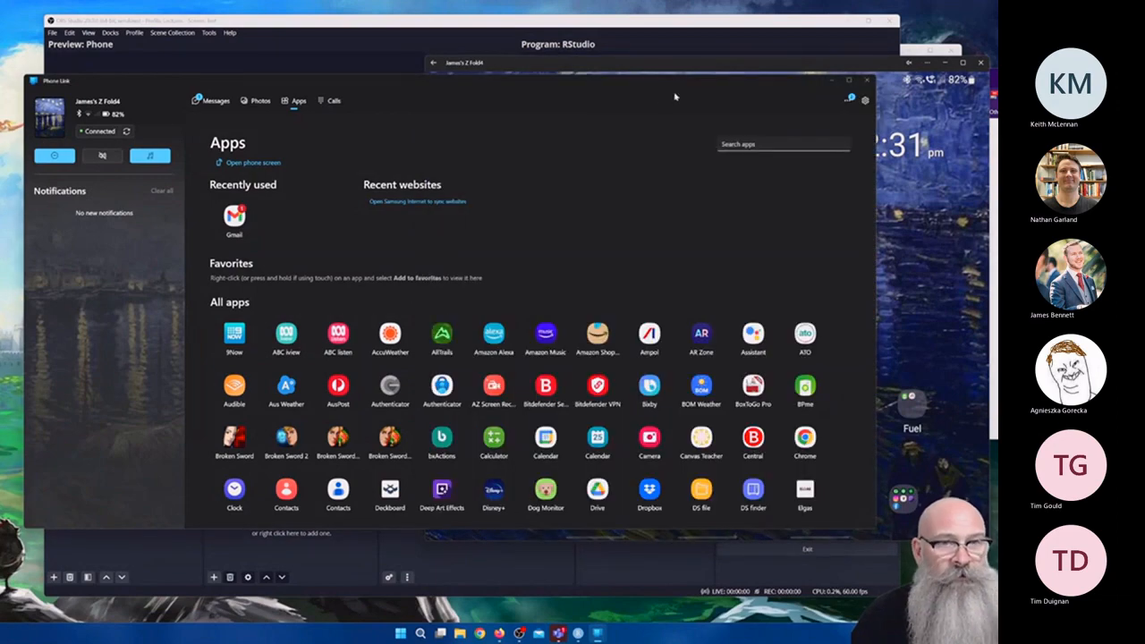
{"action": "left_click", "coordinate": [828, 82]}
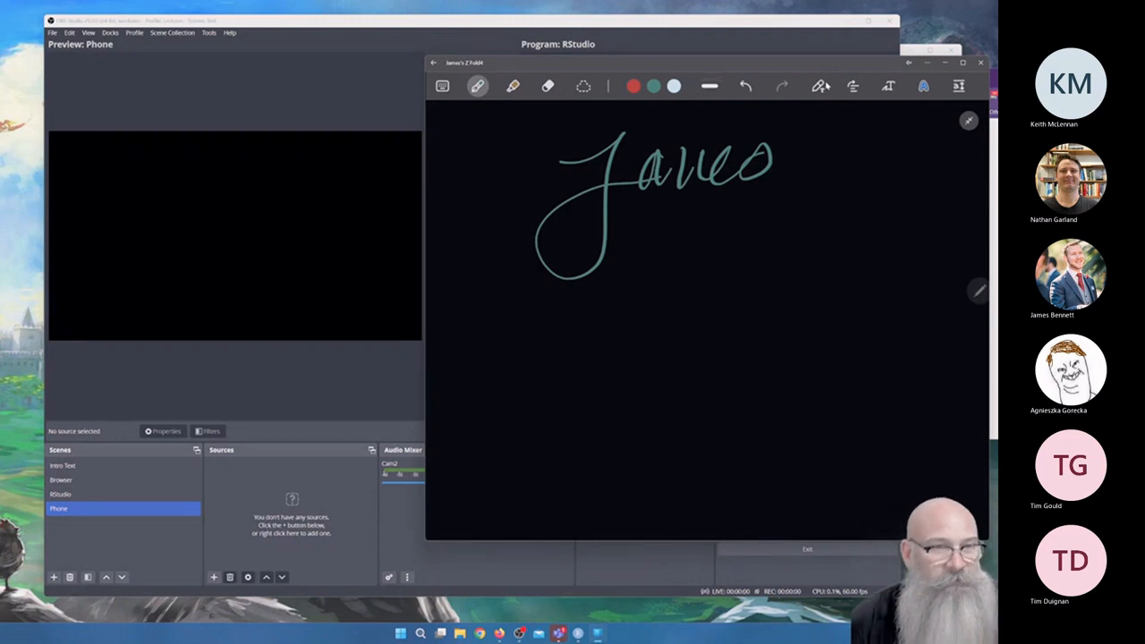
Return to OBS and create a Window Capture source named Zfold4 in the Phone scene.
{"action": "left_click", "coordinate": [595, 25]}
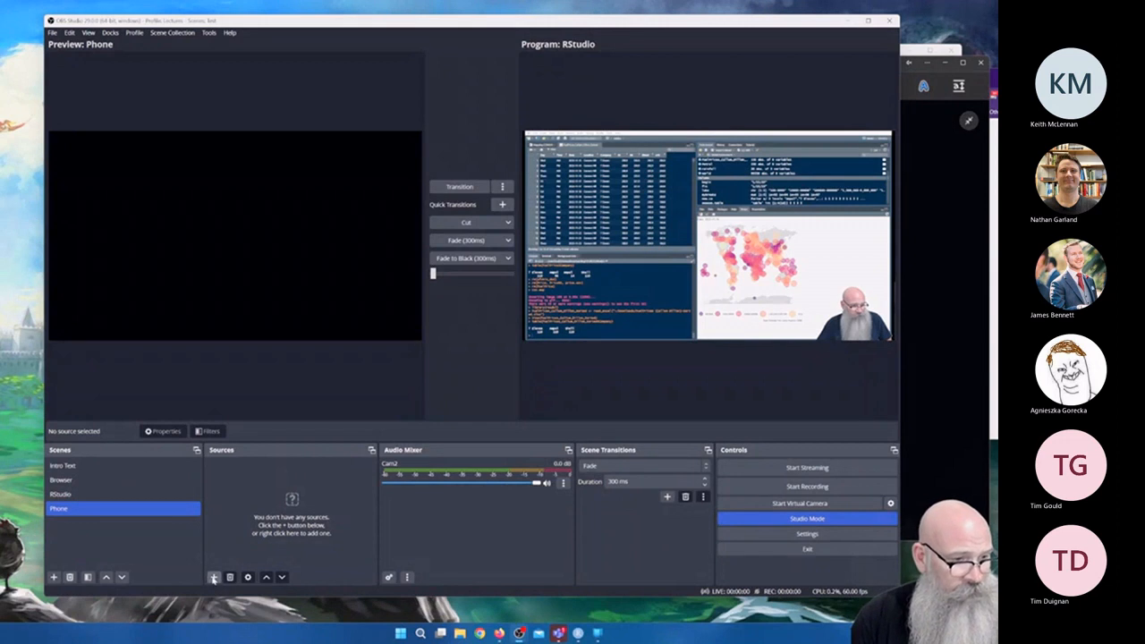
{"action": "left_click", "coordinate": [213, 577]}
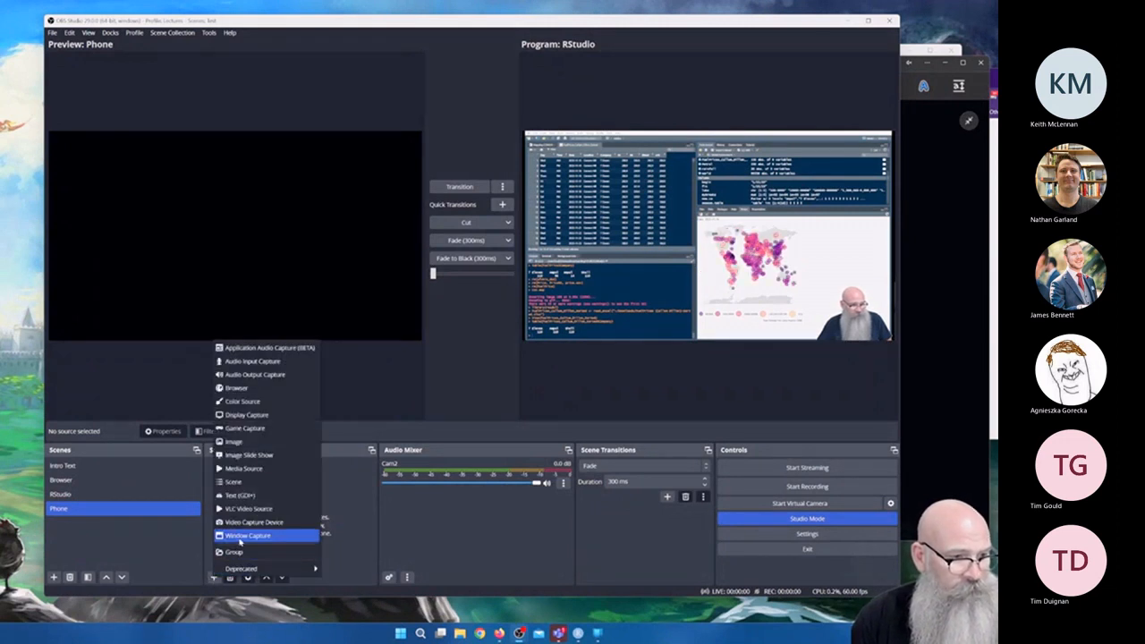
{"action": "left_click", "coordinate": [242, 536]}
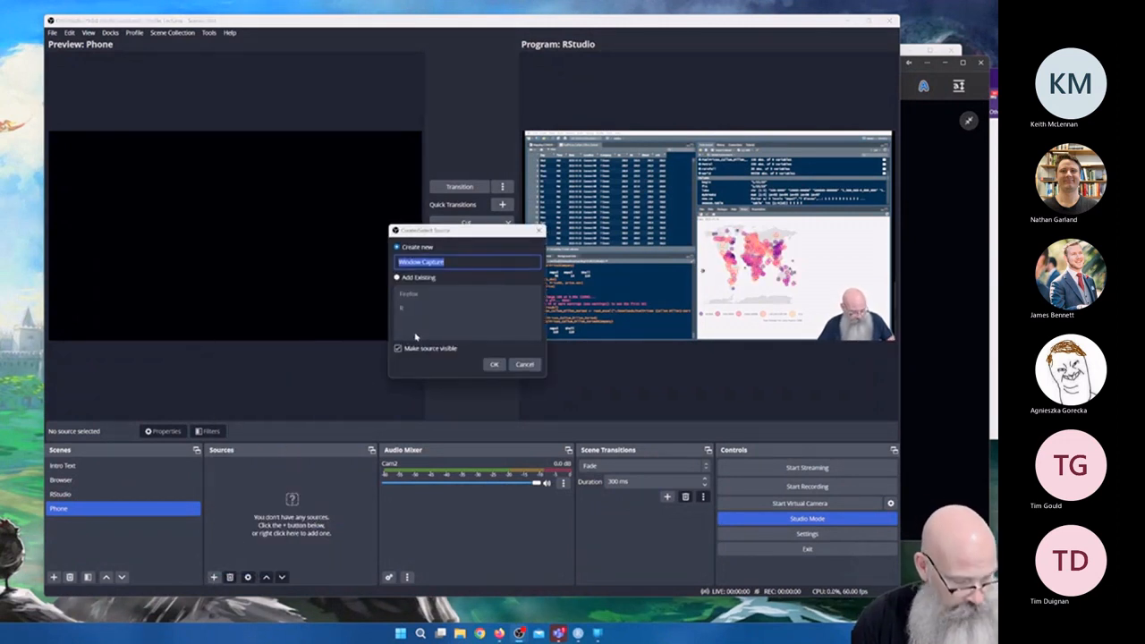
{"action": "type", "text": "Zfo"}
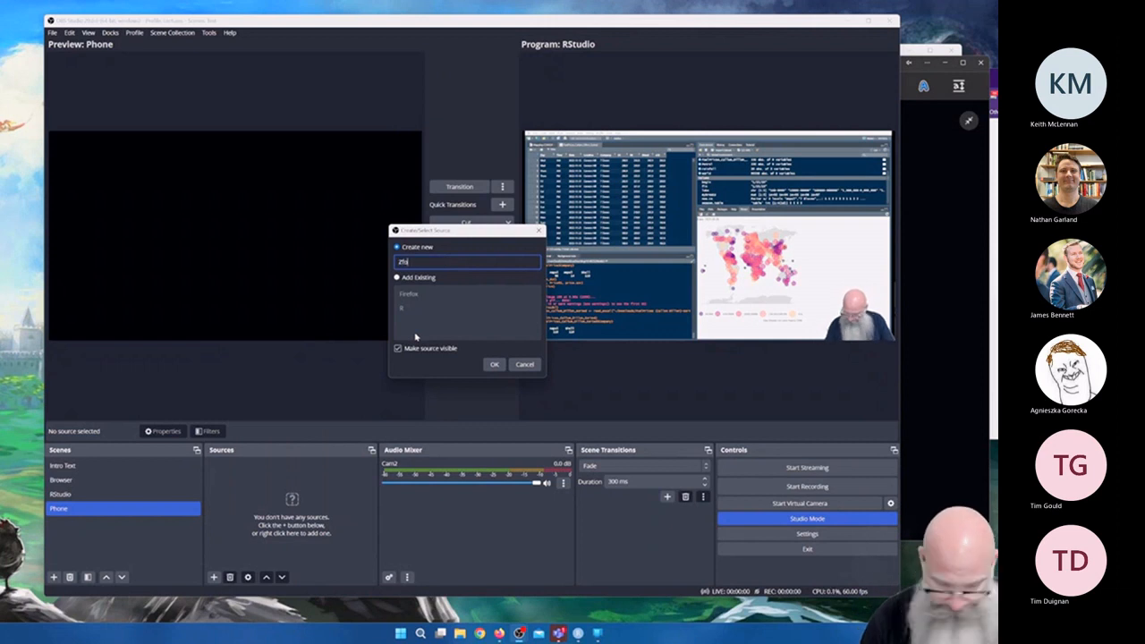
{"action": "type", "text": "ld4"}
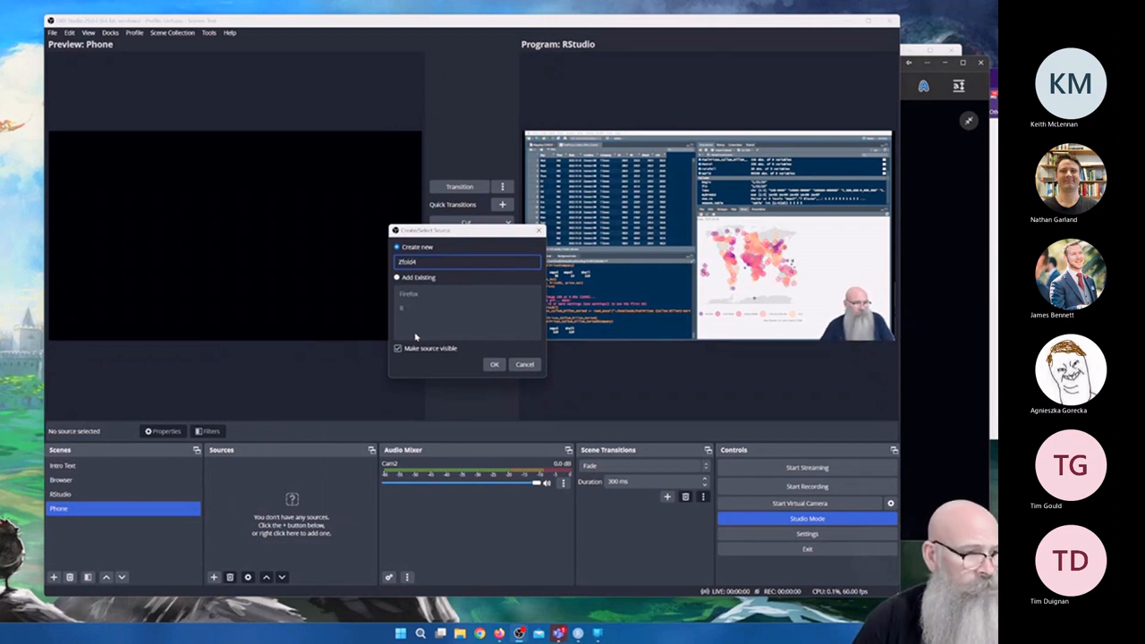
{"action": "left_click", "coordinate": [494, 365]}
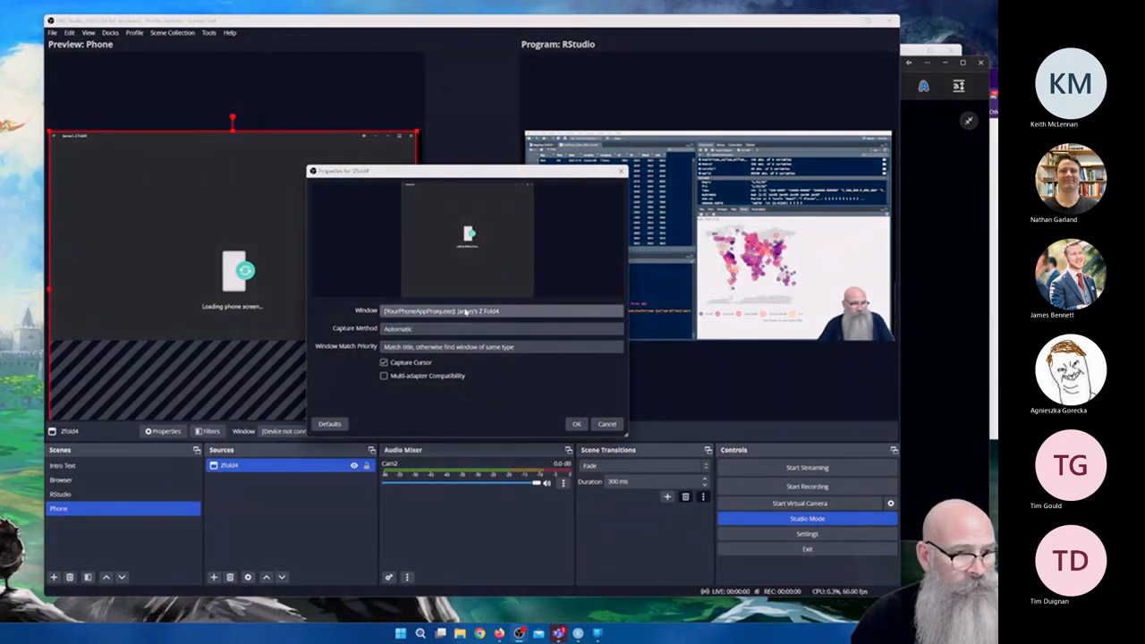
Set the Zfold4 source to capture the phone's YourPhoneAppProxy.exe window and accept its properties.
{"action": "left_click", "coordinate": [465, 311]}
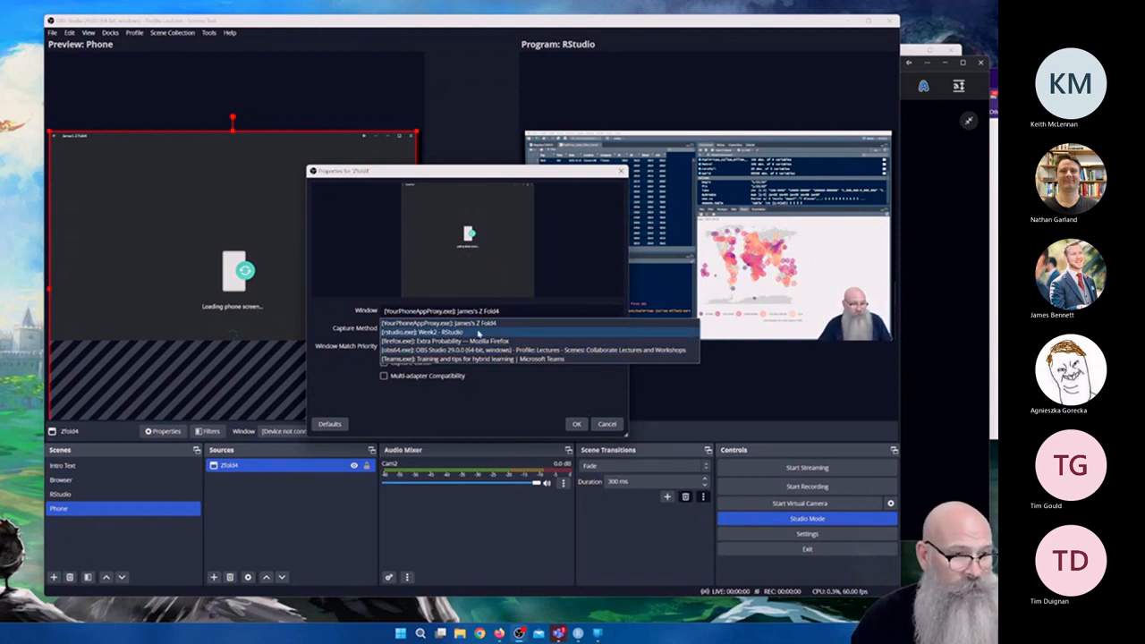
{"action": "left_click", "coordinate": [475, 323]}
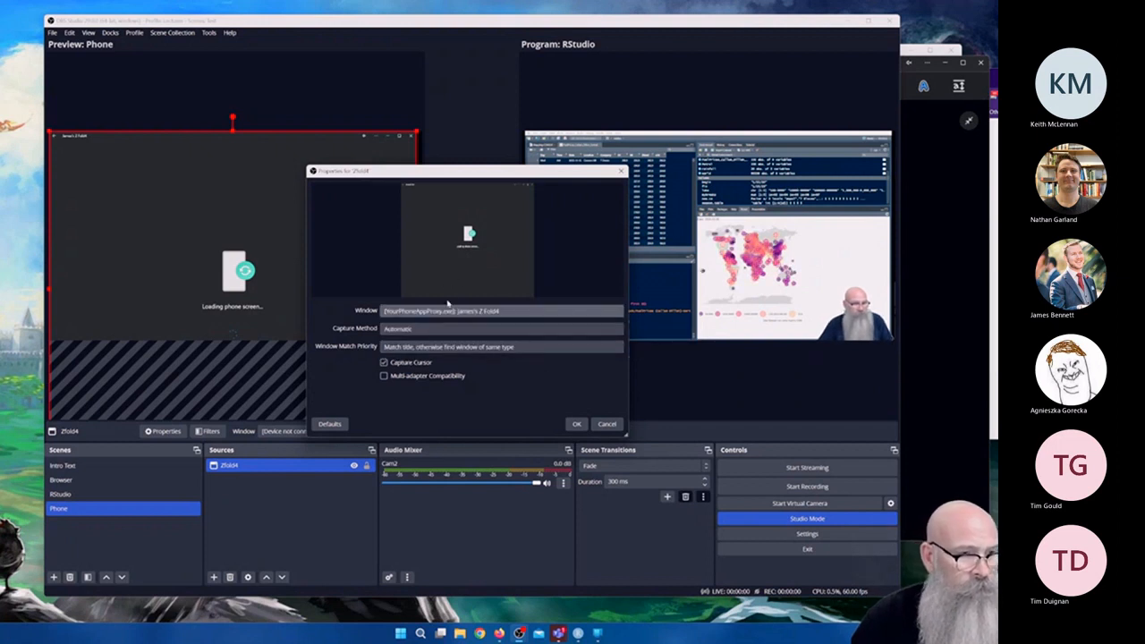
{"action": "left_click", "coordinate": [455, 312]}
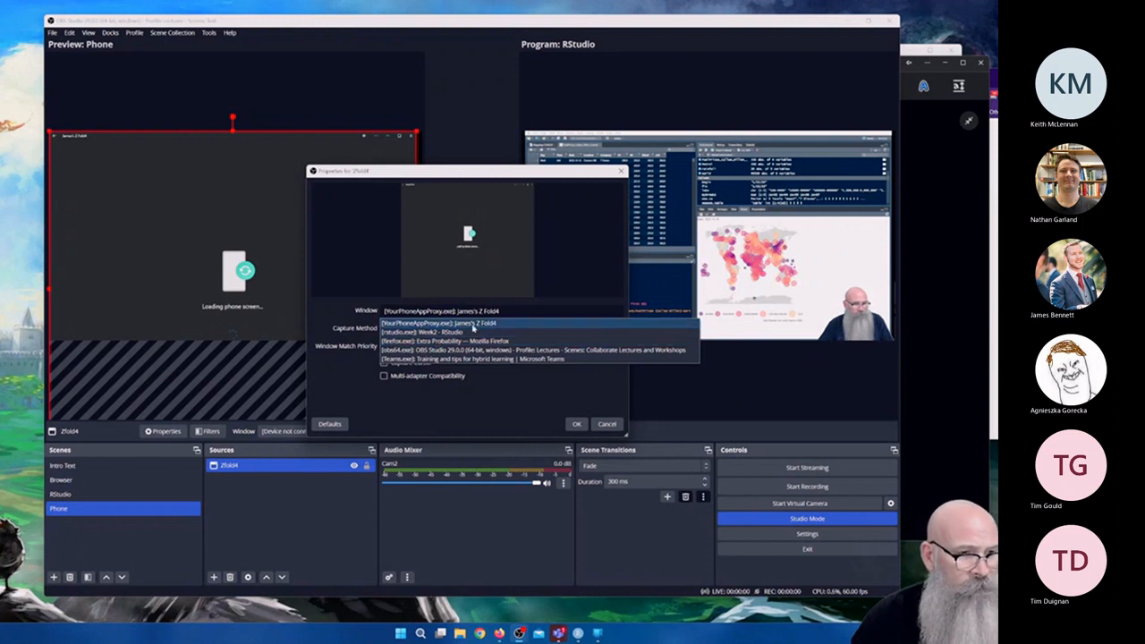
{"action": "left_click", "coordinate": [471, 322]}
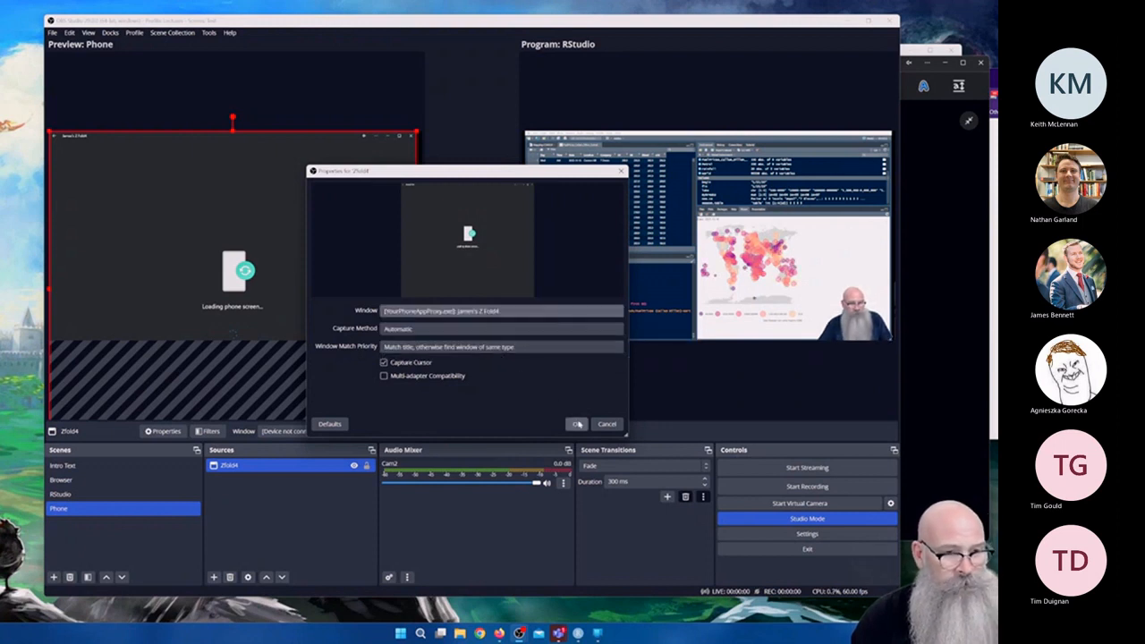
{"action": "left_click", "coordinate": [577, 424]}
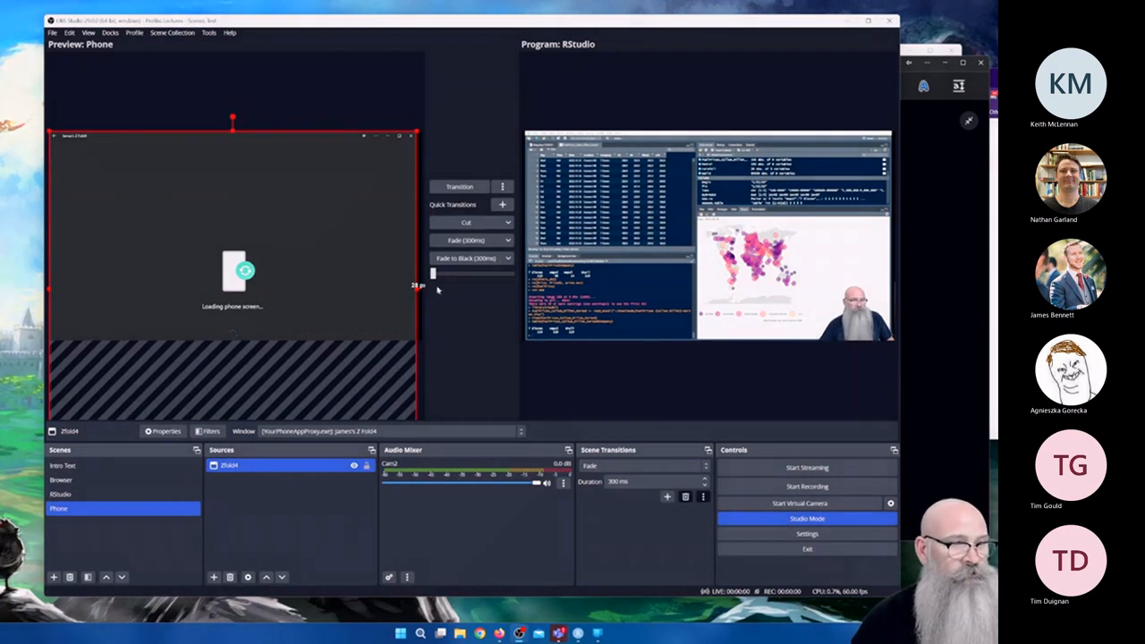
Fit the Zfold4 source to the screen in the Phone scene.
{"action": "right_click", "coordinate": [274, 227]}
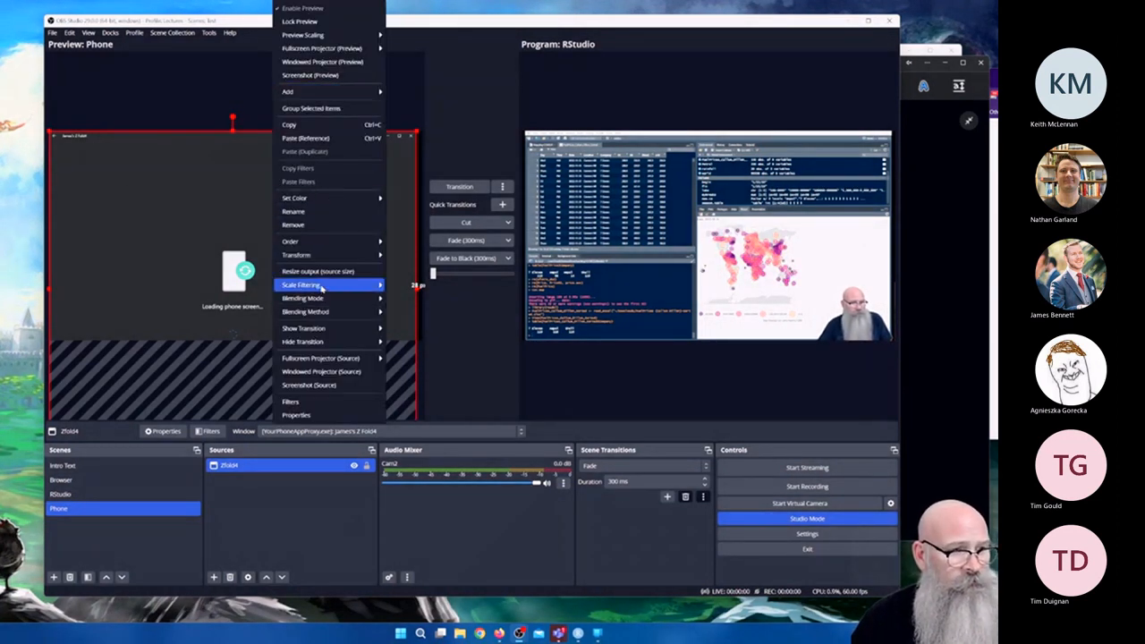
{"action": "mouse_move", "coordinate": [300, 255]}
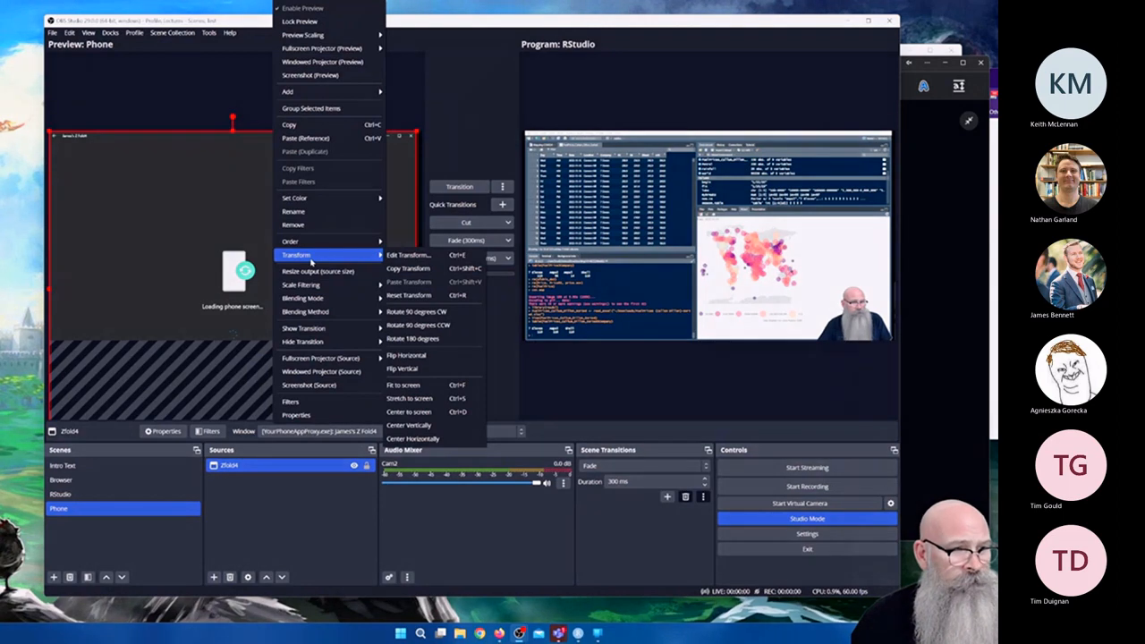
{"action": "left_click", "coordinate": [438, 384]}
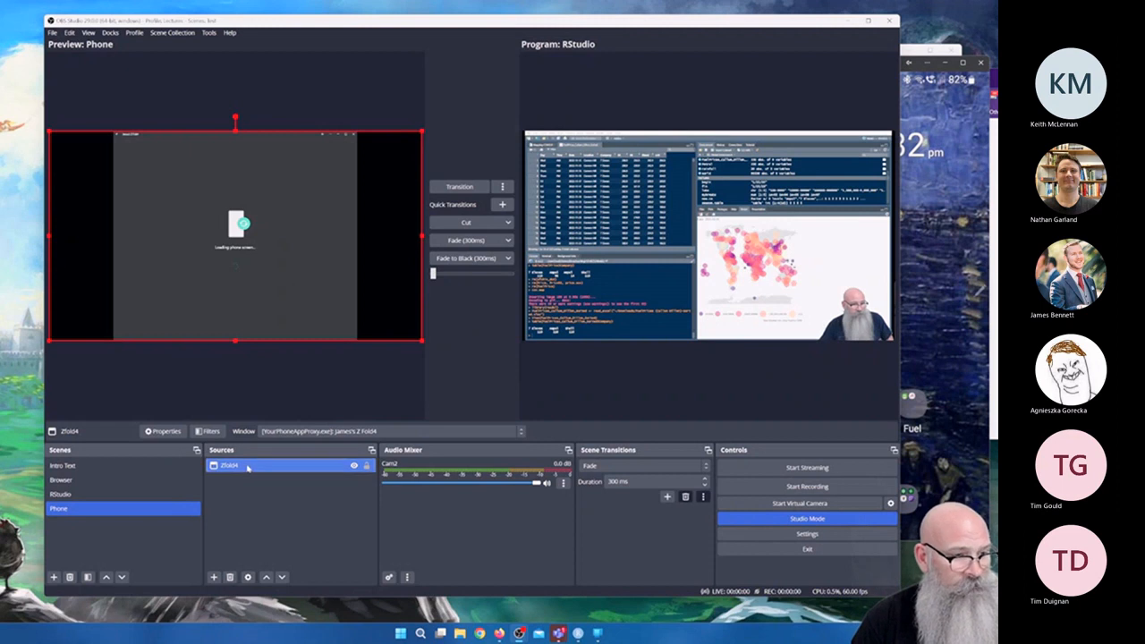
Set the Zfold4 source's capture method to Windows 10 (1903 and up).
{"action": "right_click", "coordinate": [268, 295]}
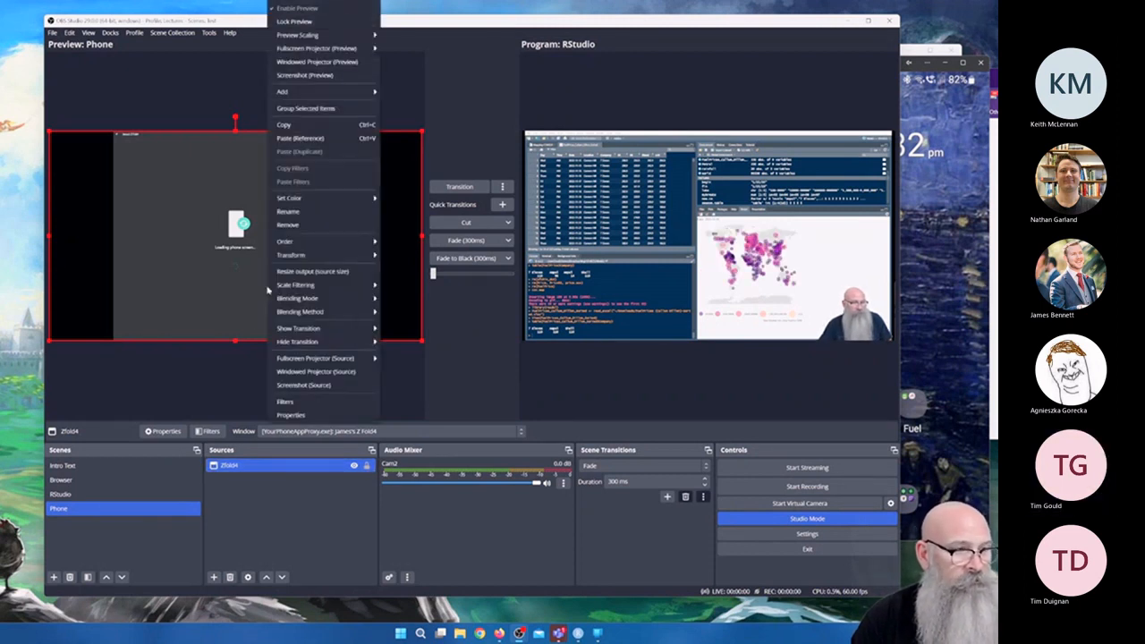
{"action": "left_click", "coordinate": [290, 415]}
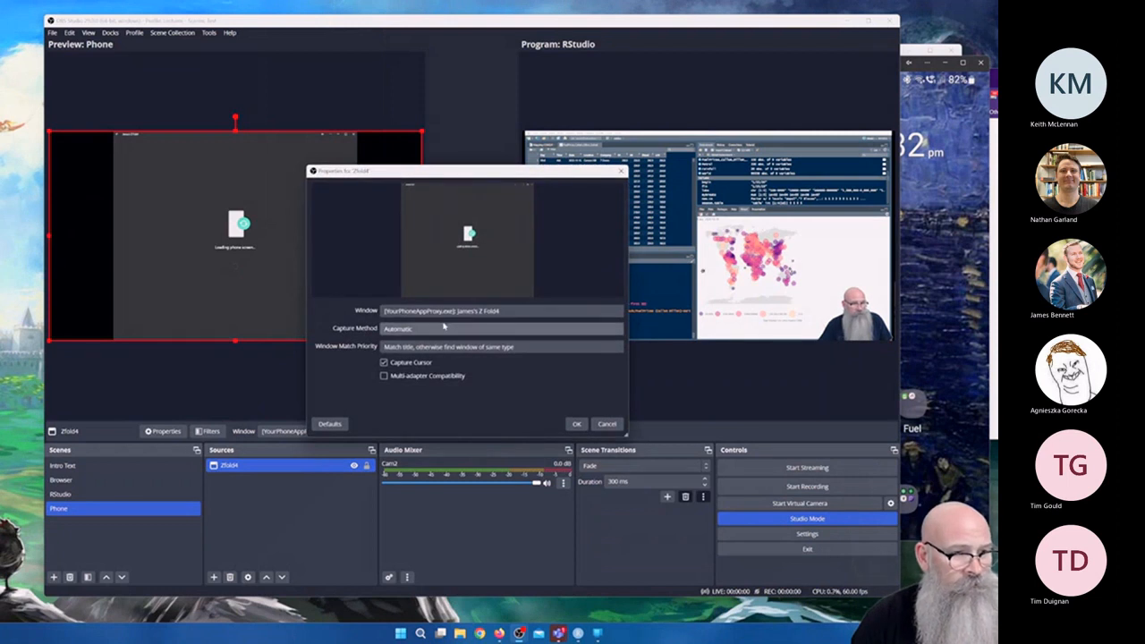
{"action": "left_click", "coordinate": [447, 328]}
{"action": "left_click", "coordinate": [433, 359]}
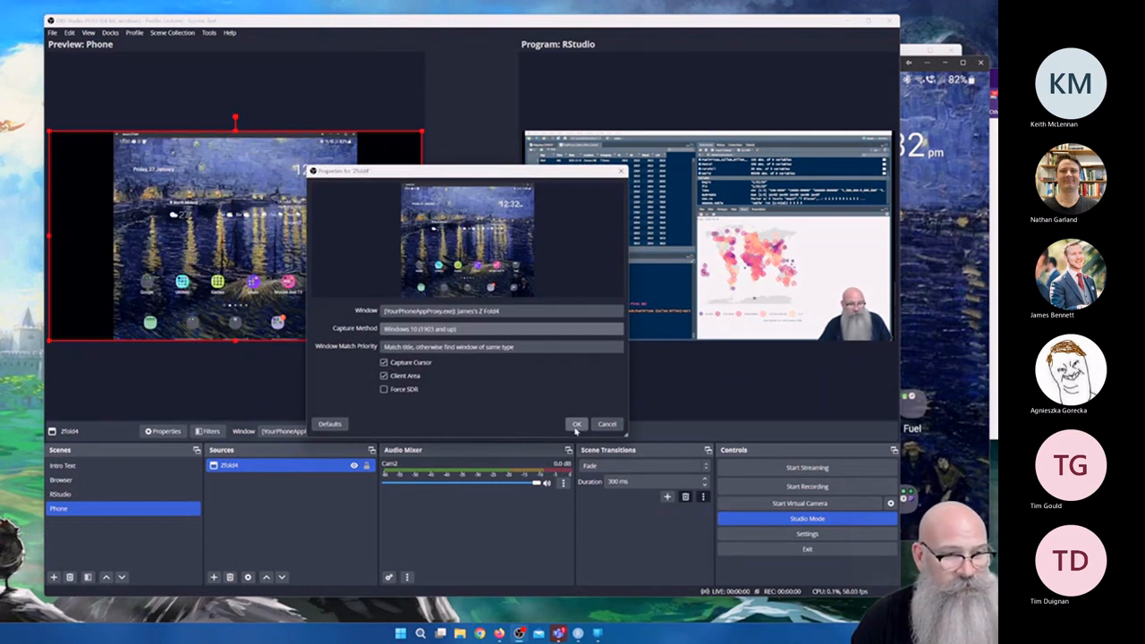
{"action": "left_click", "coordinate": [577, 425]}
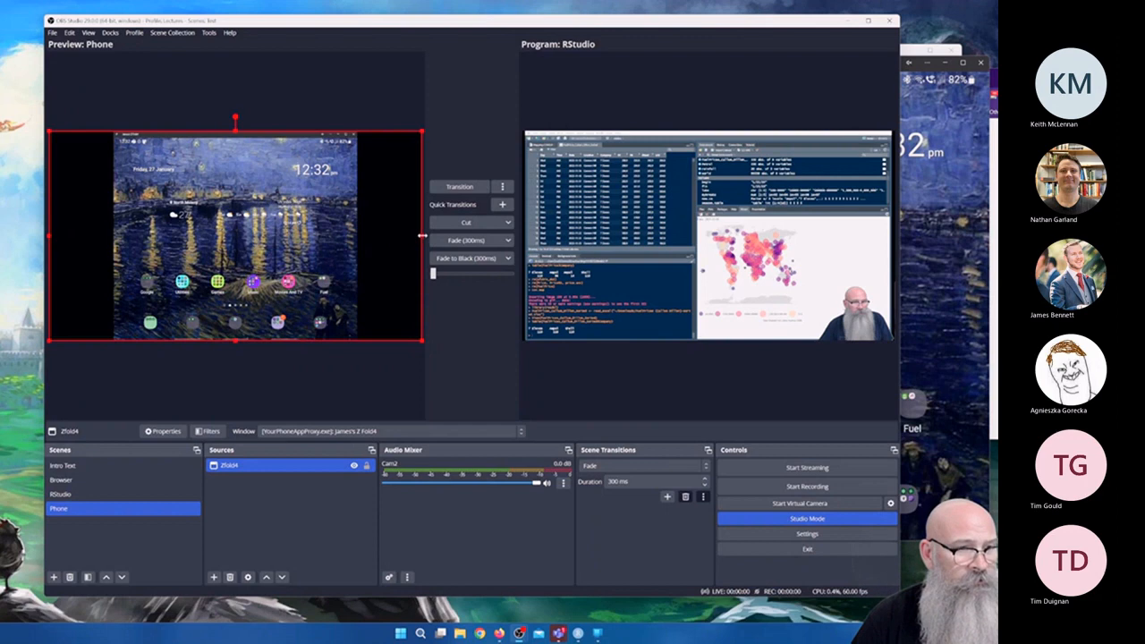
Narrow the Zfold4 source's bounding box to the width of the phone picture and centre it on the screen.
{"action": "left_click_drag", "start_coordinate": [422, 235], "coordinate": [293, 240]}
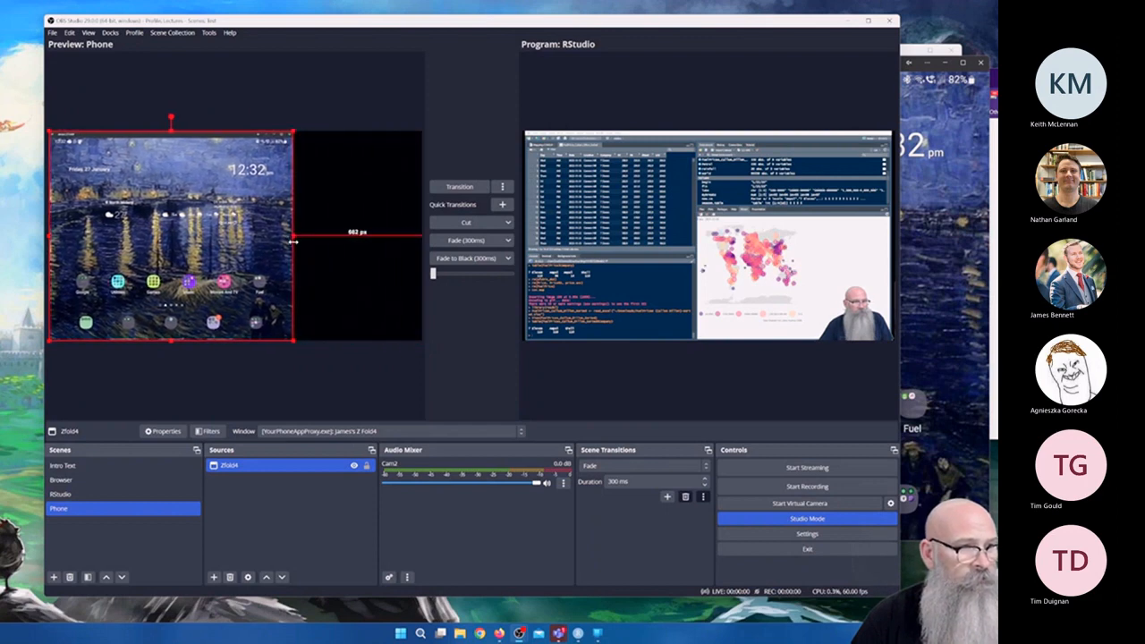
{"action": "right_click", "coordinate": [253, 243]}
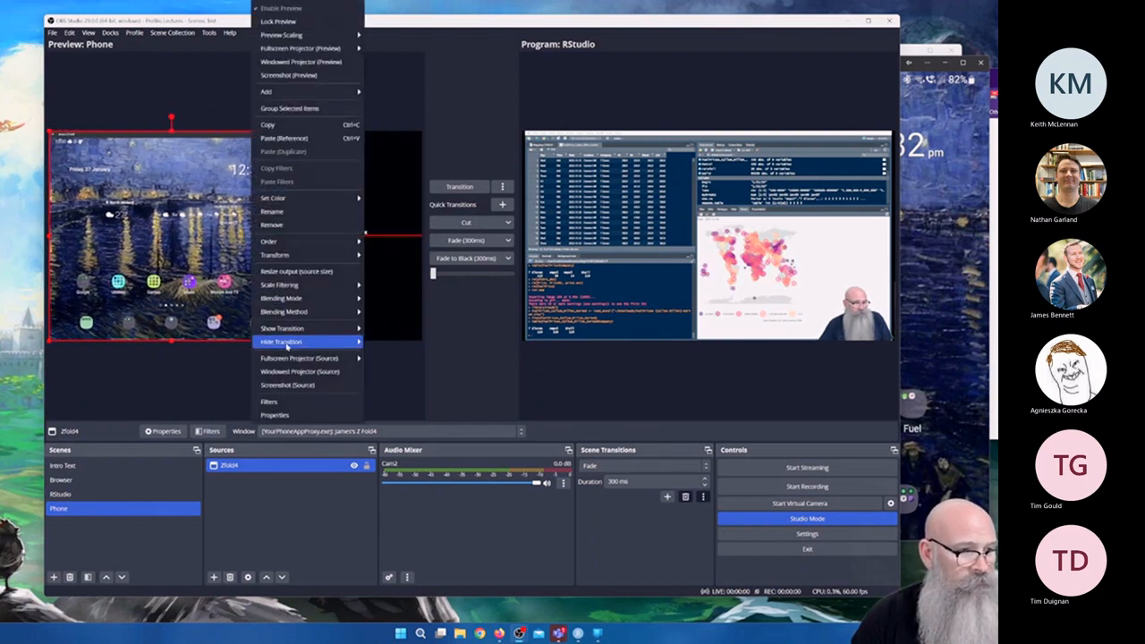
{"action": "mouse_move", "coordinate": [284, 258]}
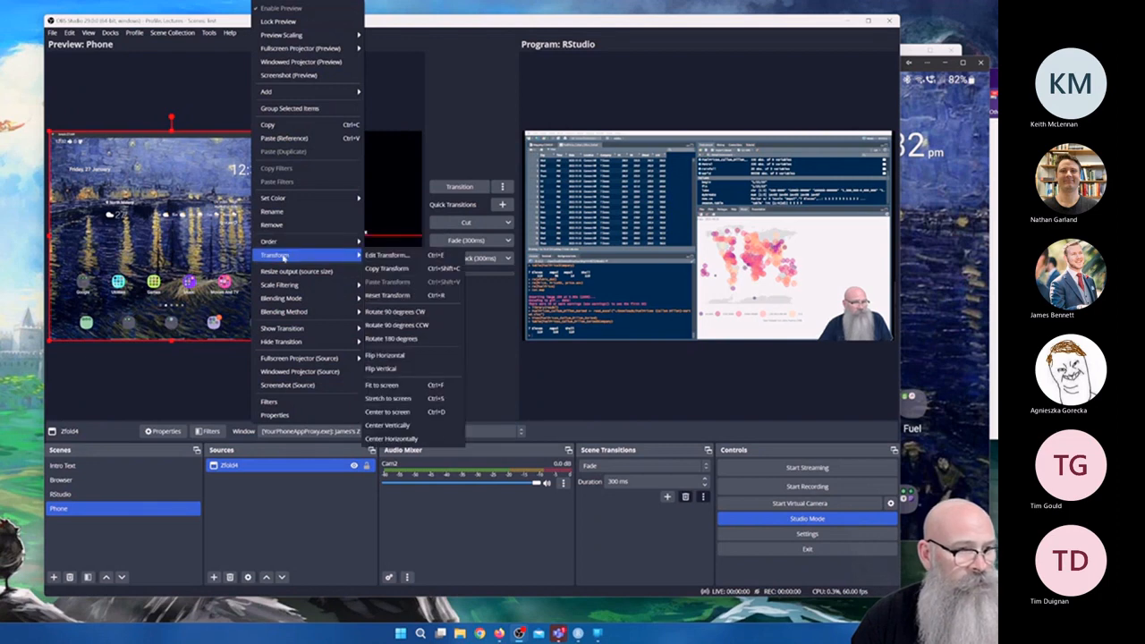
{"action": "left_click", "coordinate": [392, 413]}
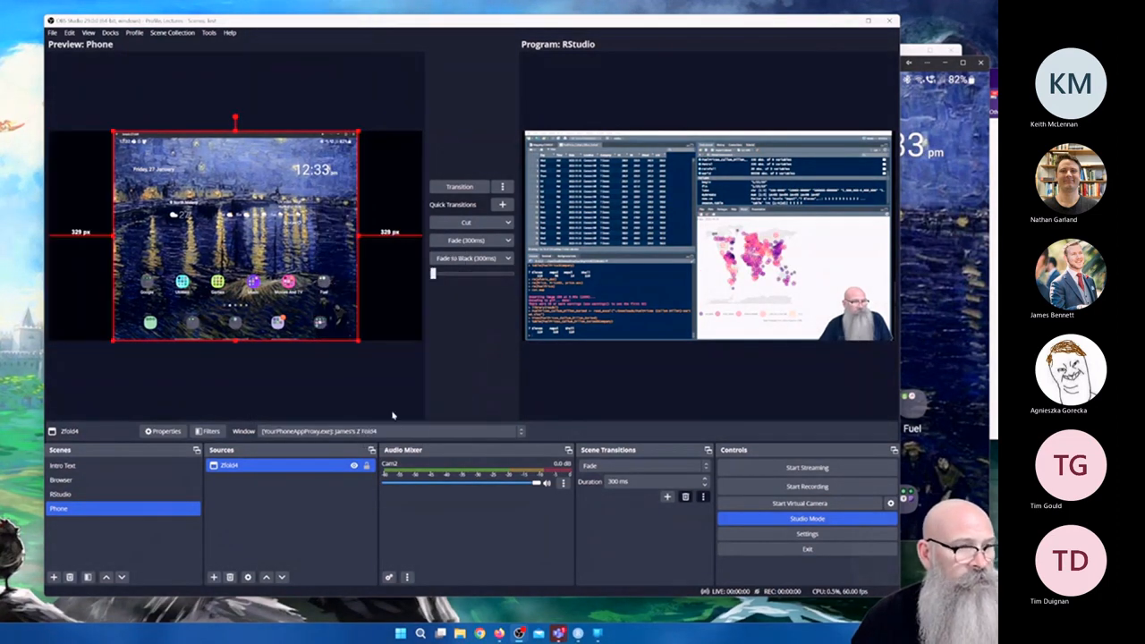
{"action": "left_click", "coordinate": [408, 285]}
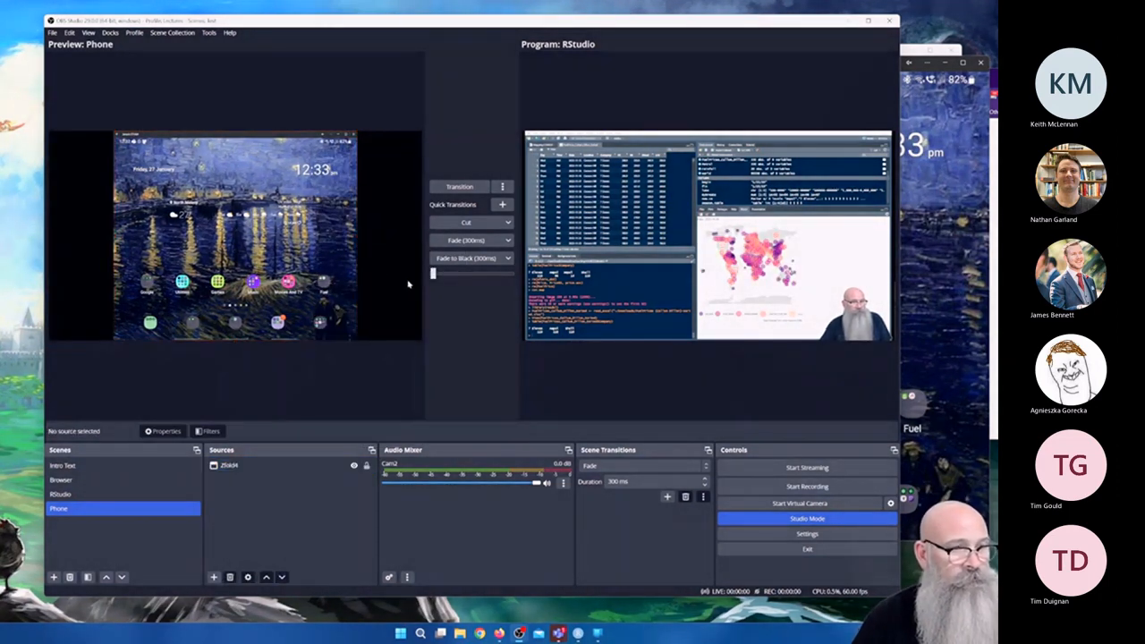
Stretch the Zfold4 source to fill the screen in the Phone scene.
{"action": "right_click", "coordinate": [317, 243]}
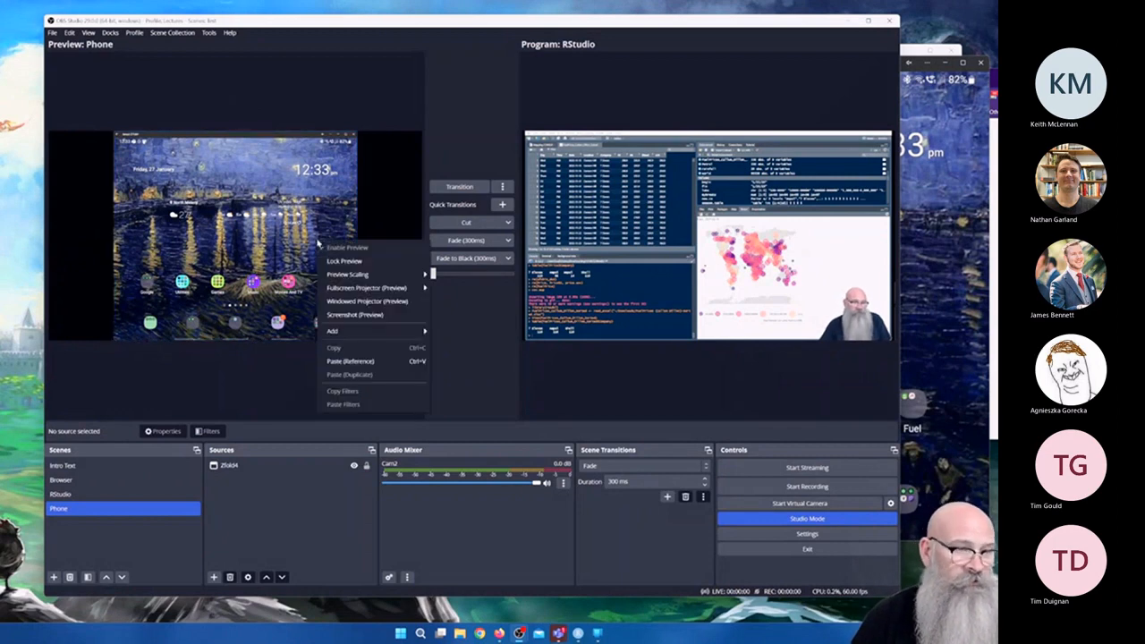
{"action": "left_click", "coordinate": [317, 243]}
{"action": "left_click", "coordinate": [317, 243]}
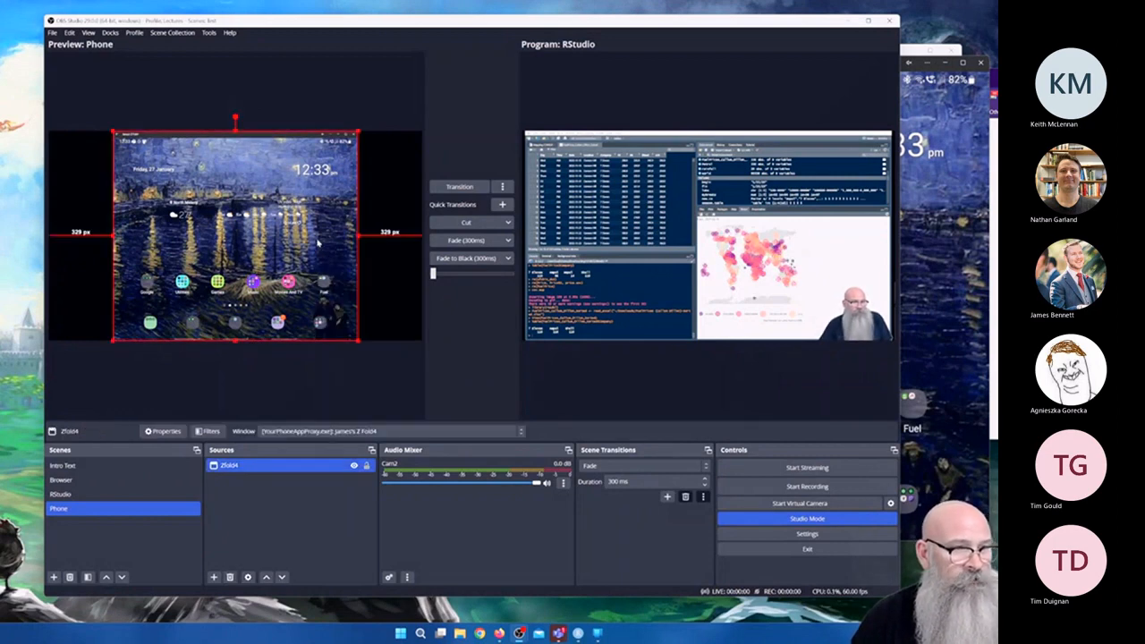
{"action": "right_click", "coordinate": [318, 243]}
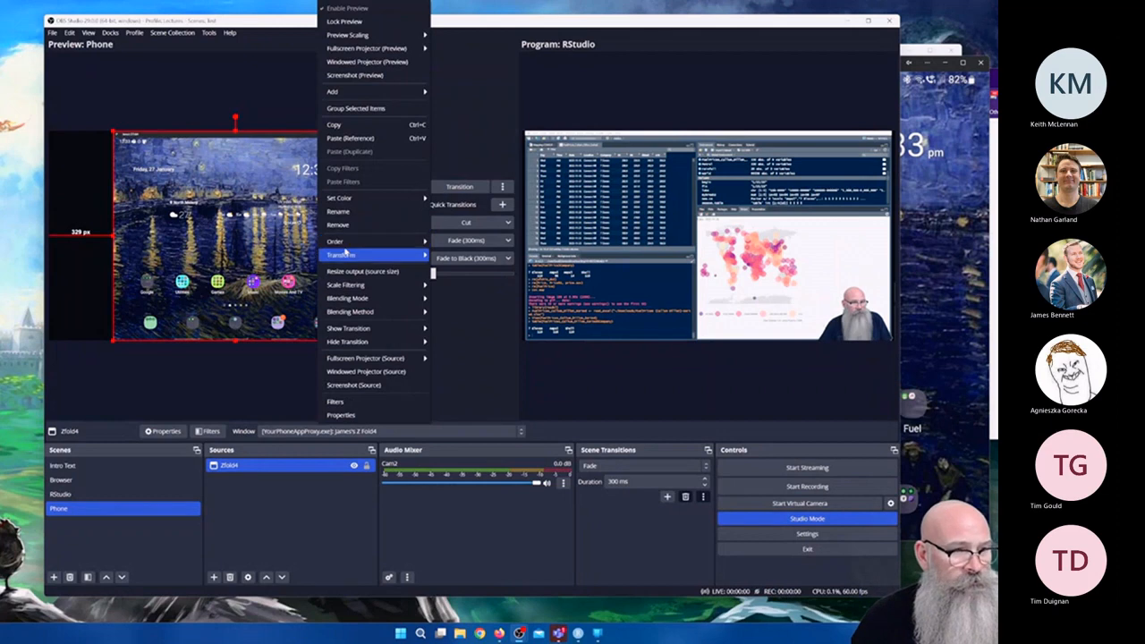
{"action": "mouse_move", "coordinate": [342, 257]}
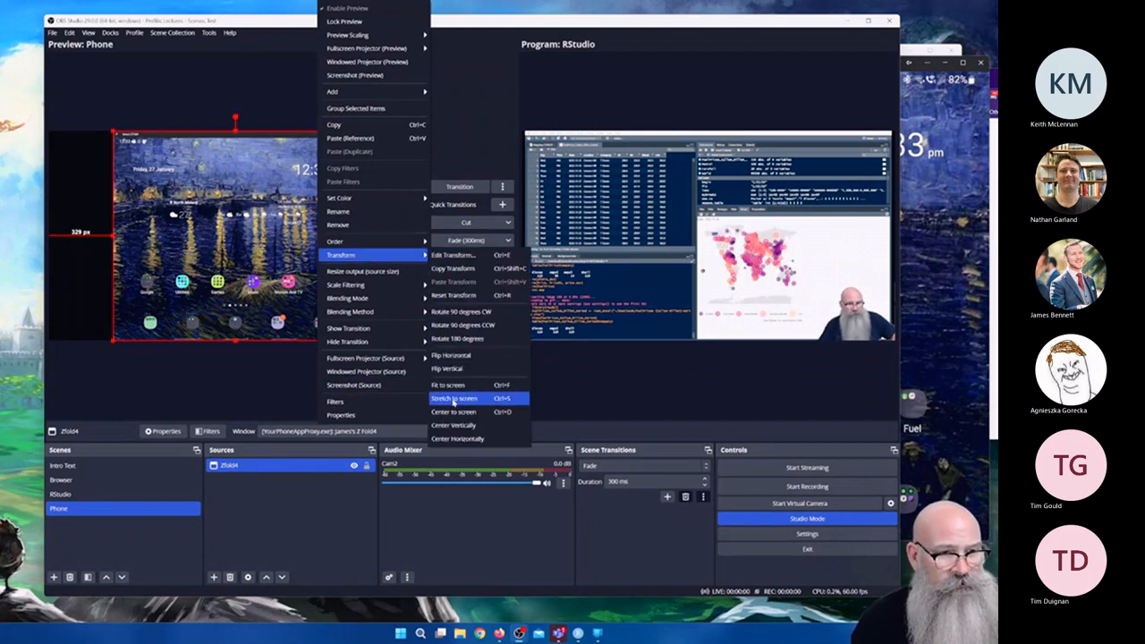
{"action": "left_click", "coordinate": [454, 399]}
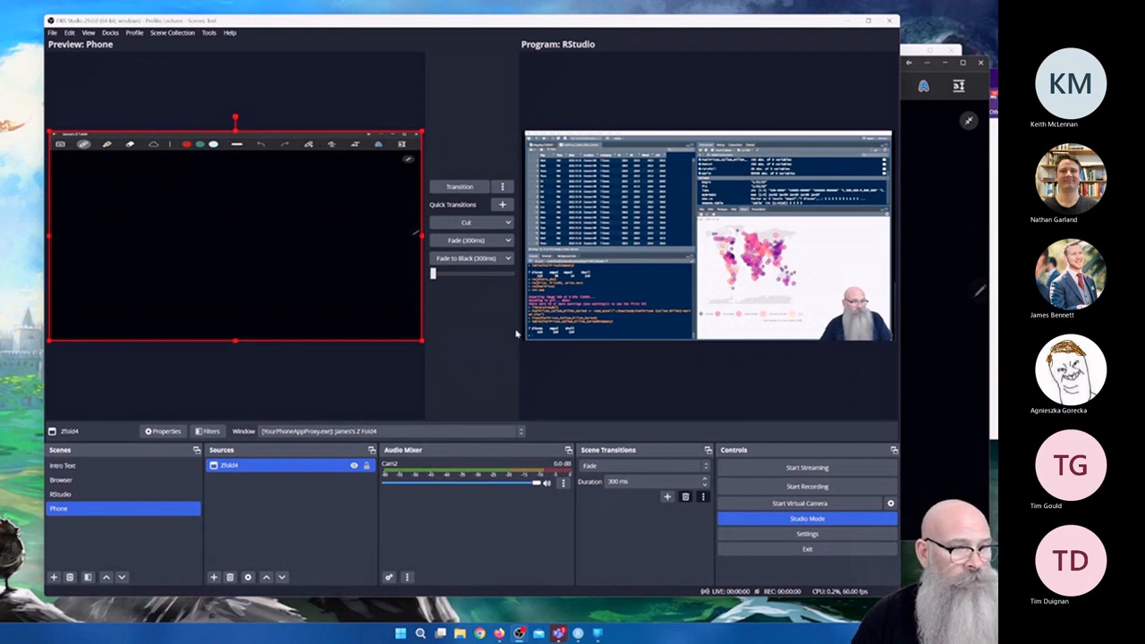
Paste the copied Cam2 webcam into the Phone scene as a reference and deselect it.
{"action": "right_click", "coordinate": [397, 324]}
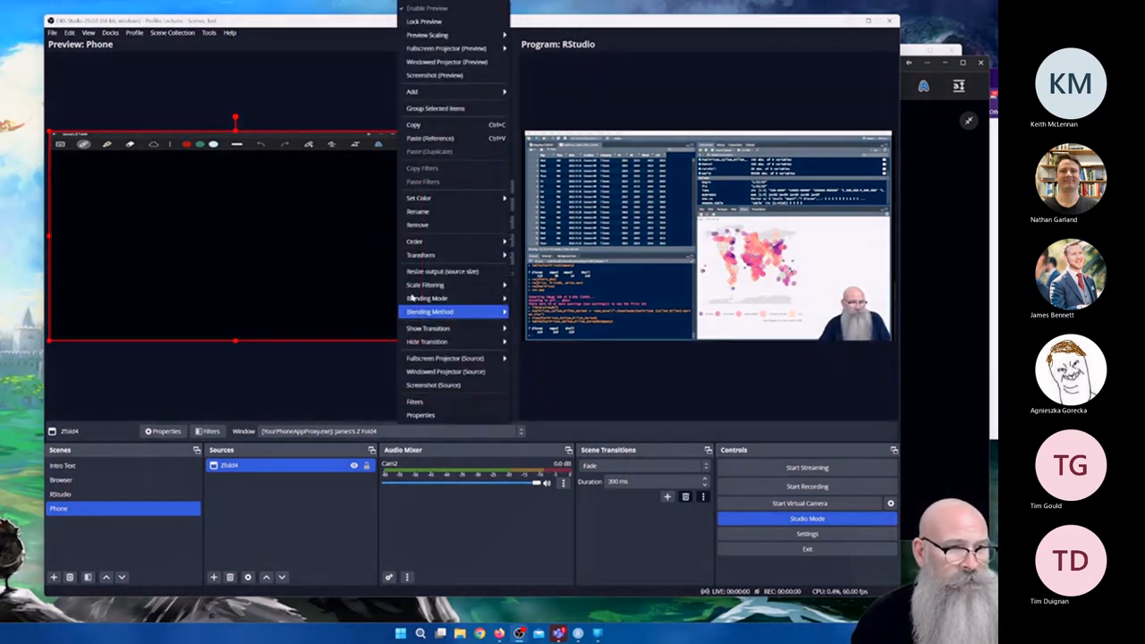
{"action": "left_click", "coordinate": [417, 141]}
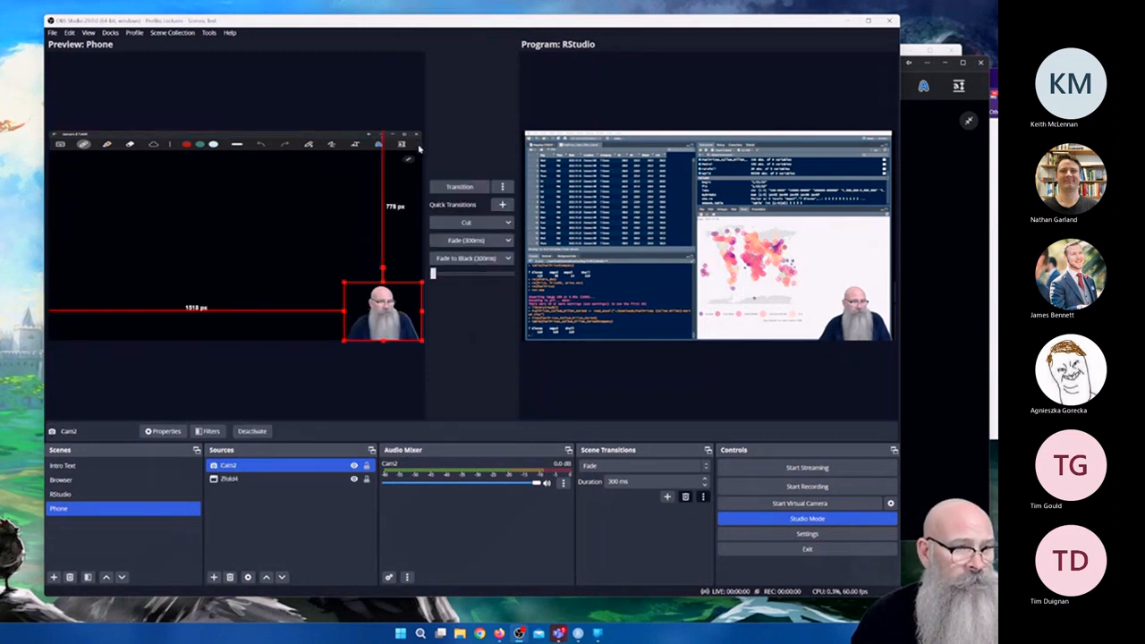
{"action": "left_click", "coordinate": [364, 357]}
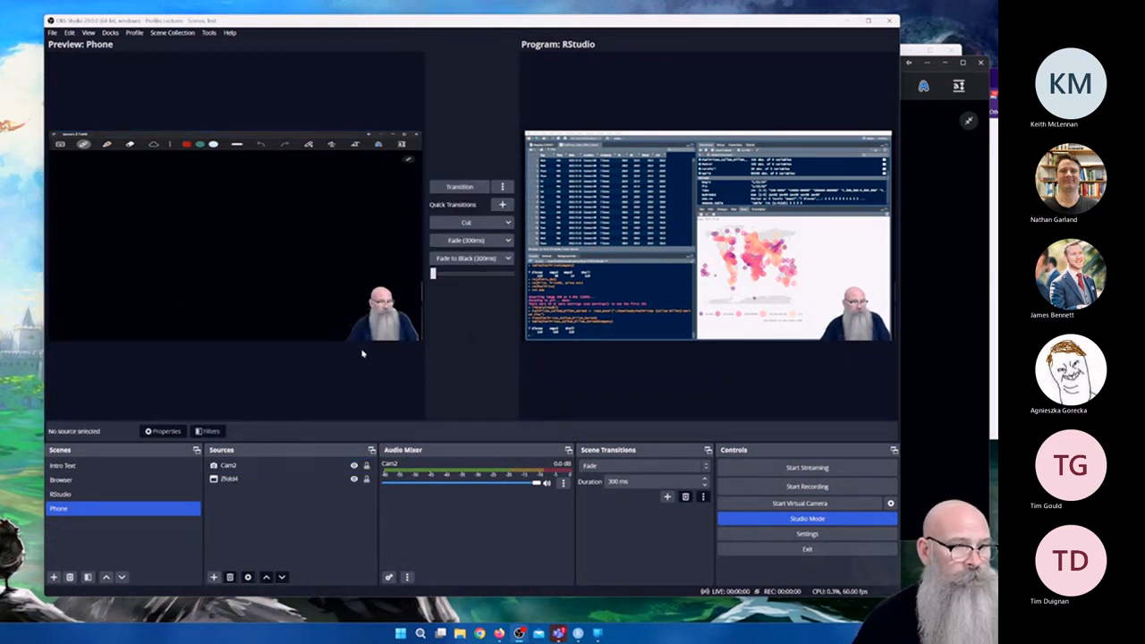
Test the Fade transition by sending Phone live, switching to RStudio and returning to Phone.
{"action": "left_click", "coordinate": [436, 190]}
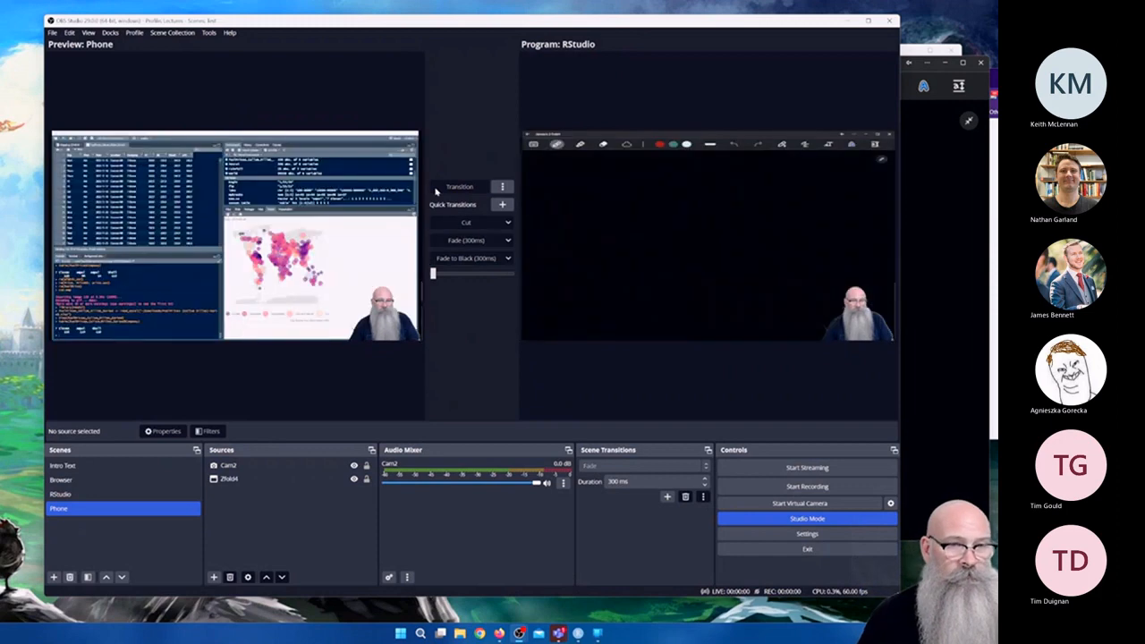
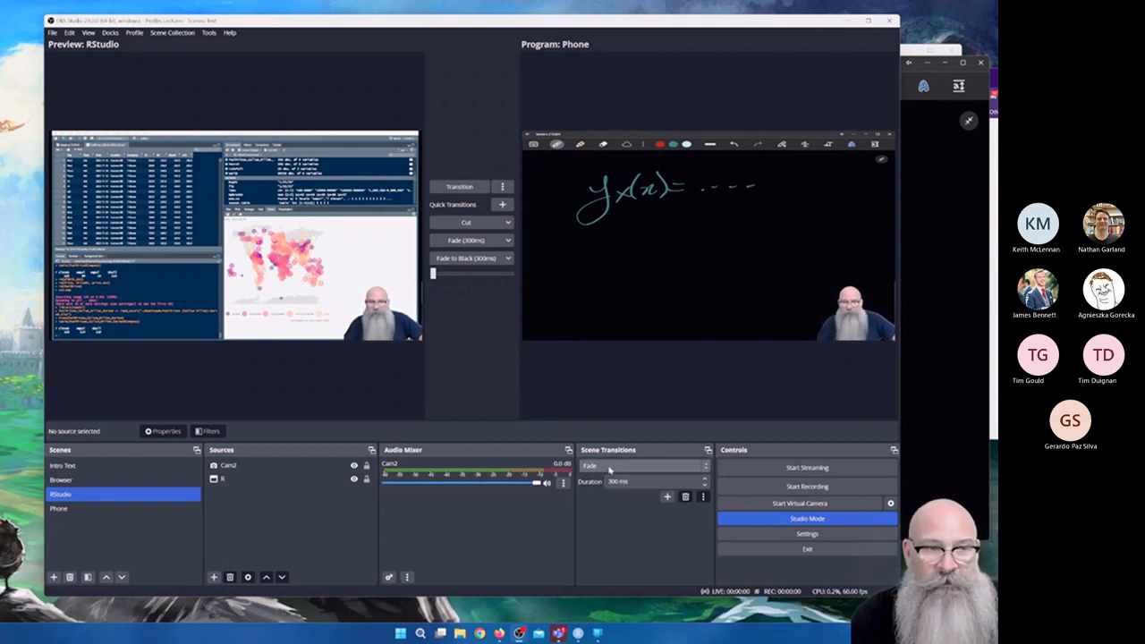
{"action": "left_click", "coordinate": [465, 189]}
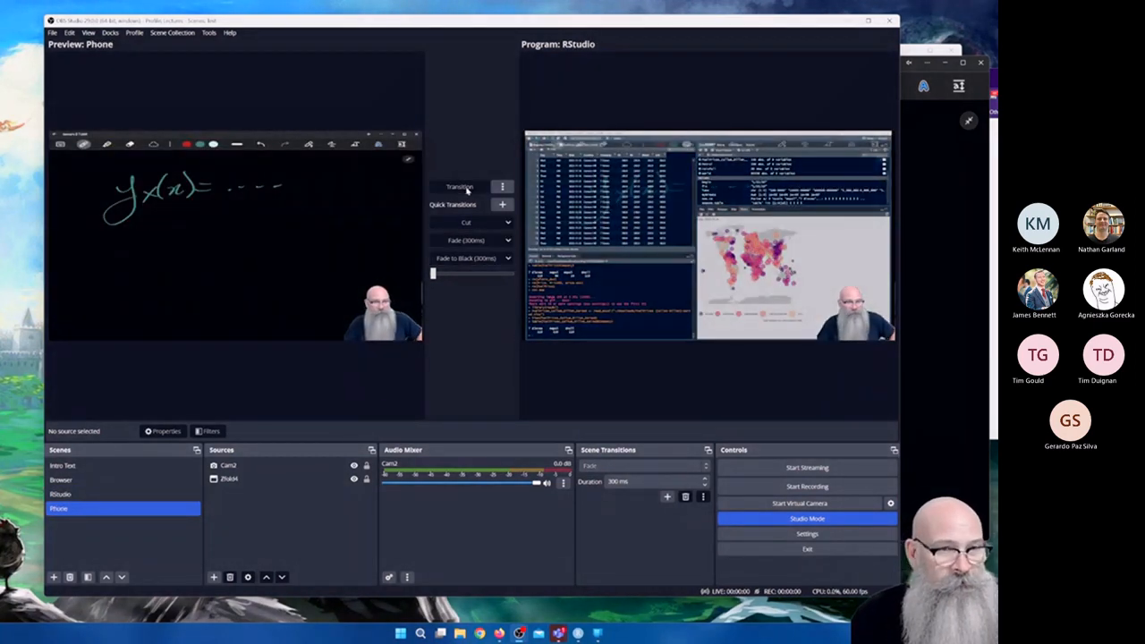
{"action": "left_click", "coordinate": [465, 189]}
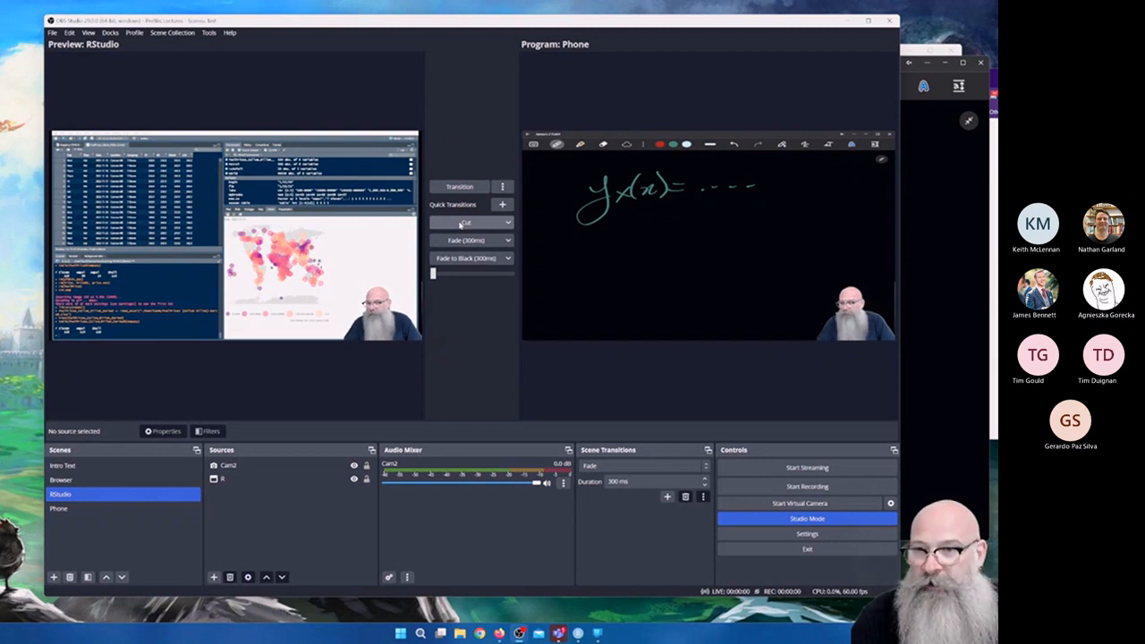
Test the Cut quick transition from Phone to RStudio and back, and transition the program output to RStudio again.
{"action": "left_click", "coordinate": [463, 225]}
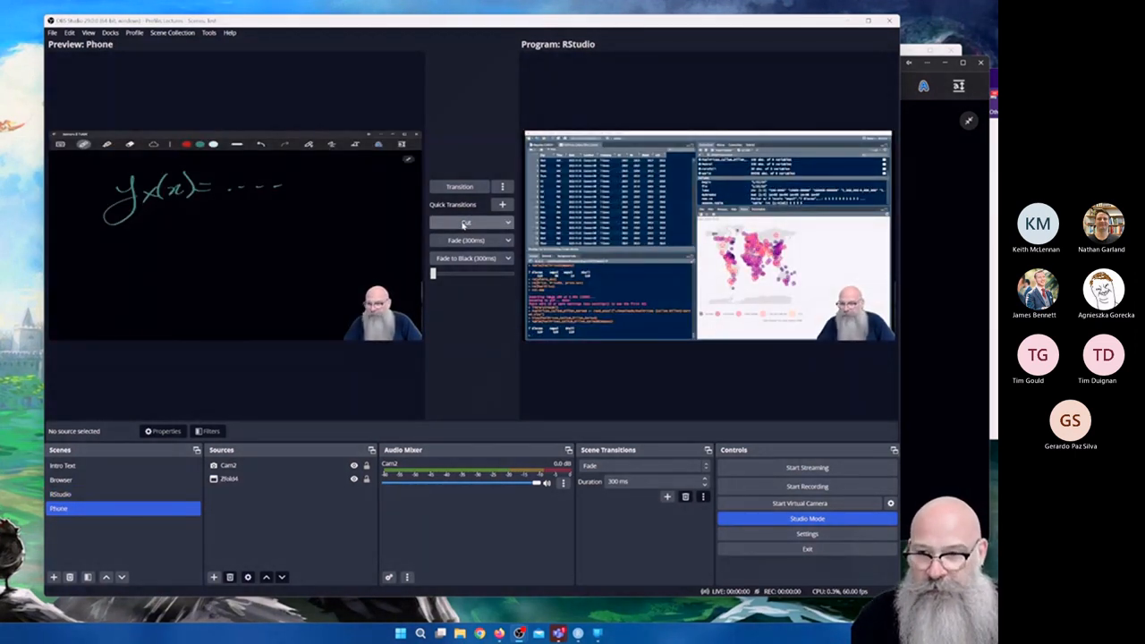
{"action": "left_click", "coordinate": [463, 224]}
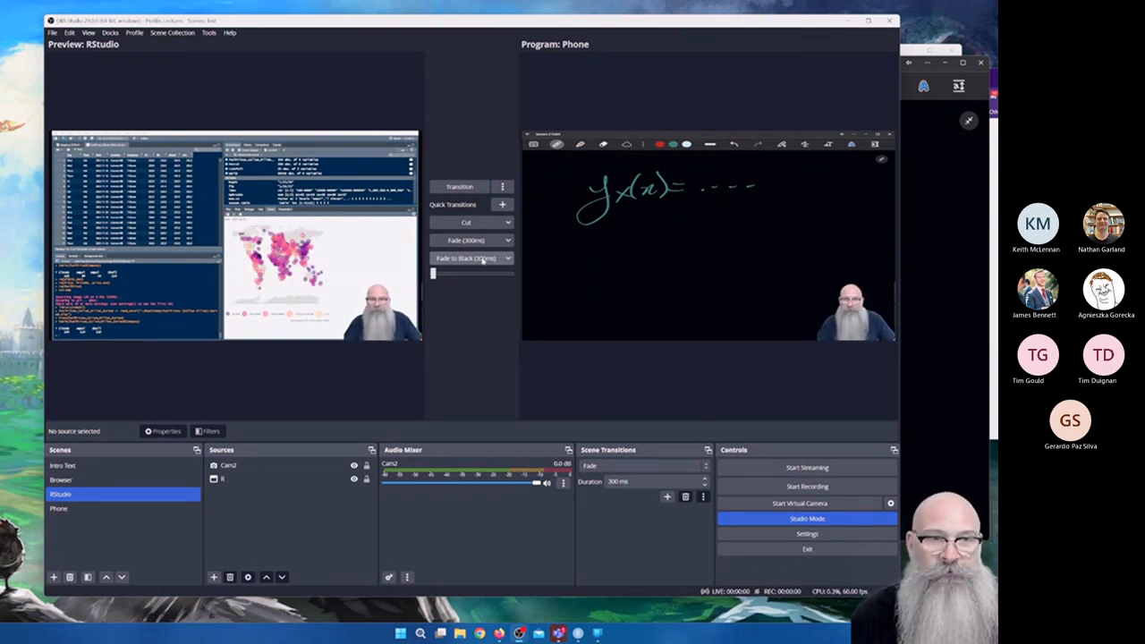
{"action": "left_click", "coordinate": [458, 187]}
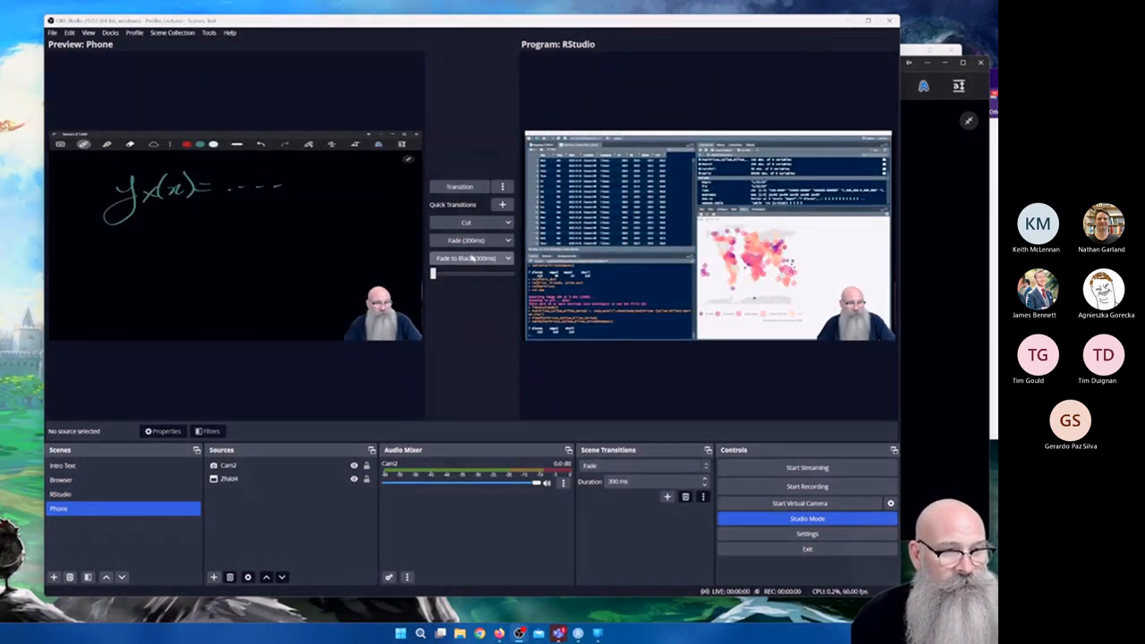
Fade the program output to black, and transition back to the RStudio scene.
{"action": "left_click", "coordinate": [471, 257]}
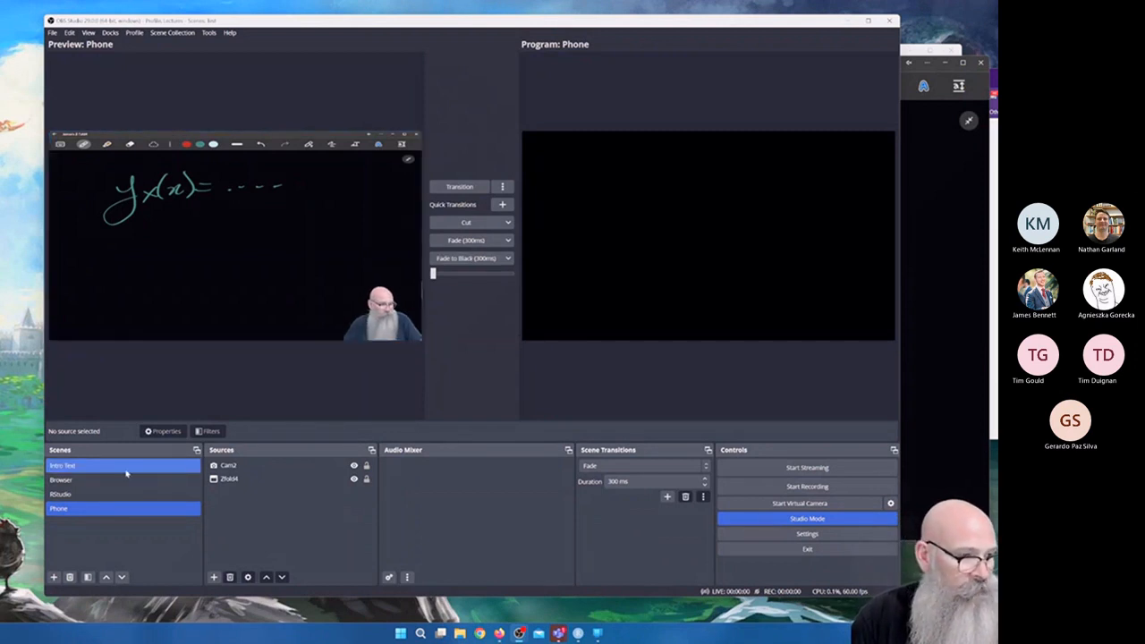
{"action": "left_click", "coordinate": [76, 496]}
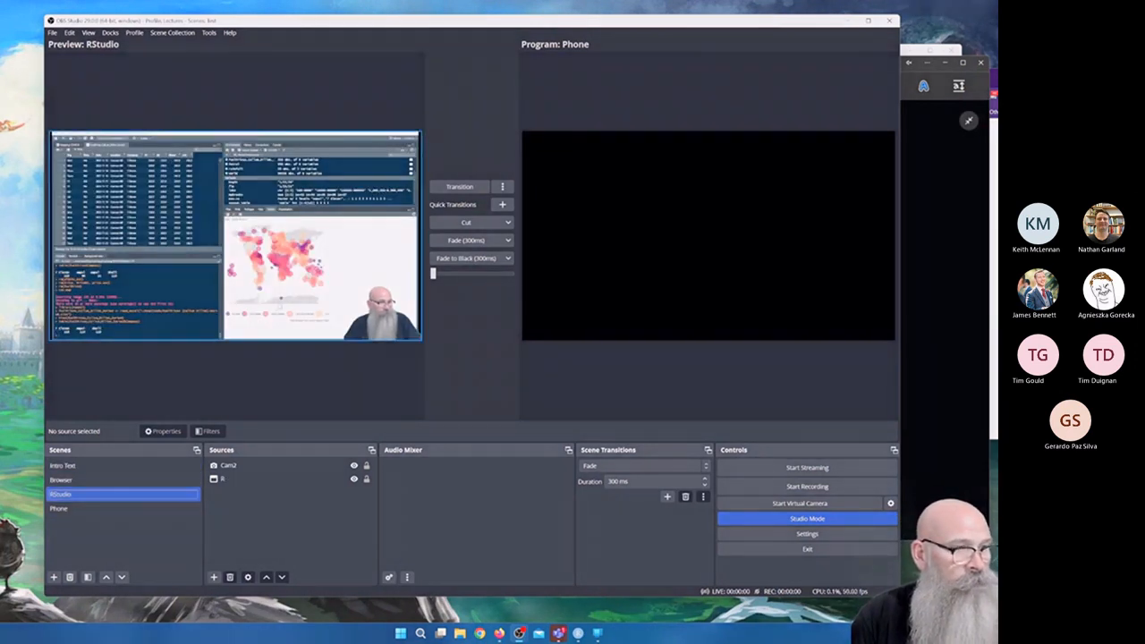
{"action": "left_click", "coordinate": [463, 186]}
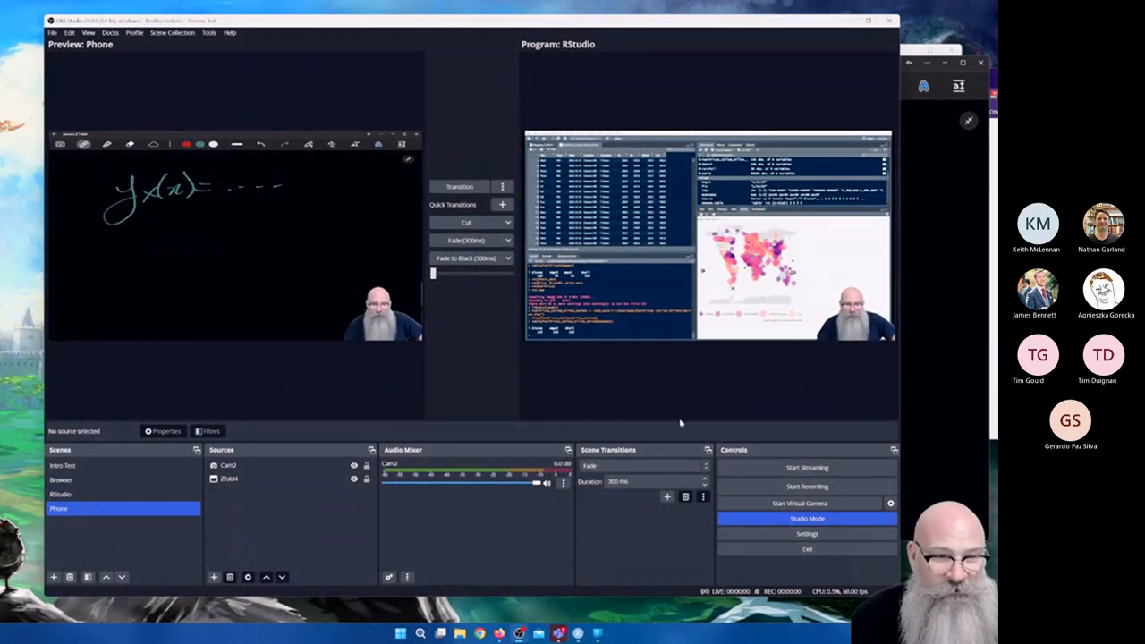
Add a Swipe scene transition under its default name, set its direction to Right, and preview it.
{"action": "left_click", "coordinate": [667, 497]}
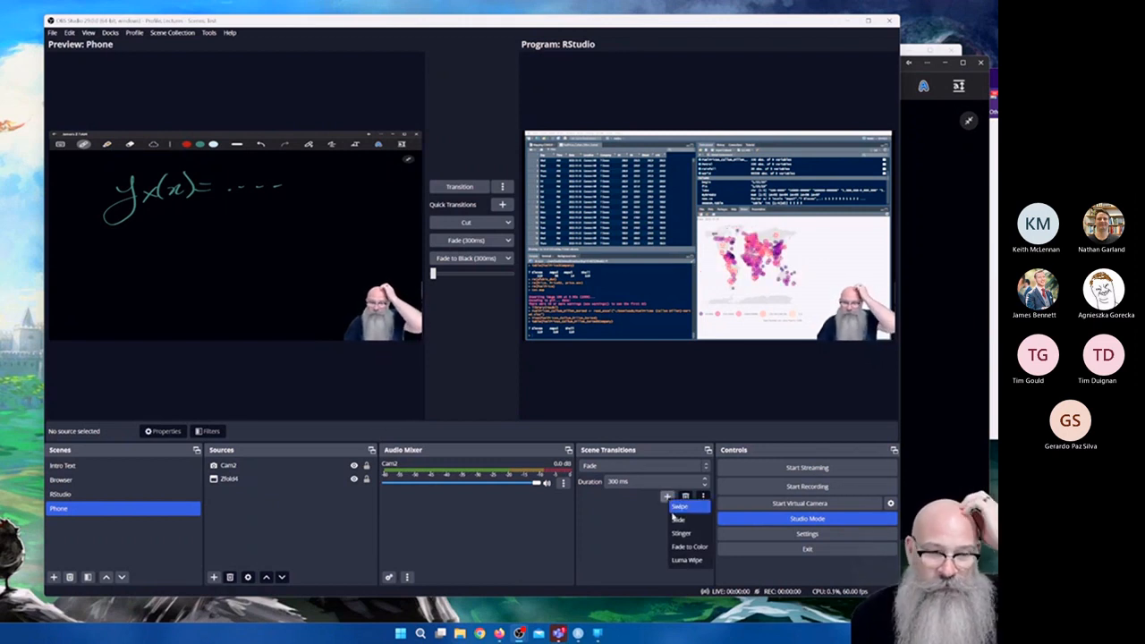
{"action": "left_click", "coordinate": [679, 508]}
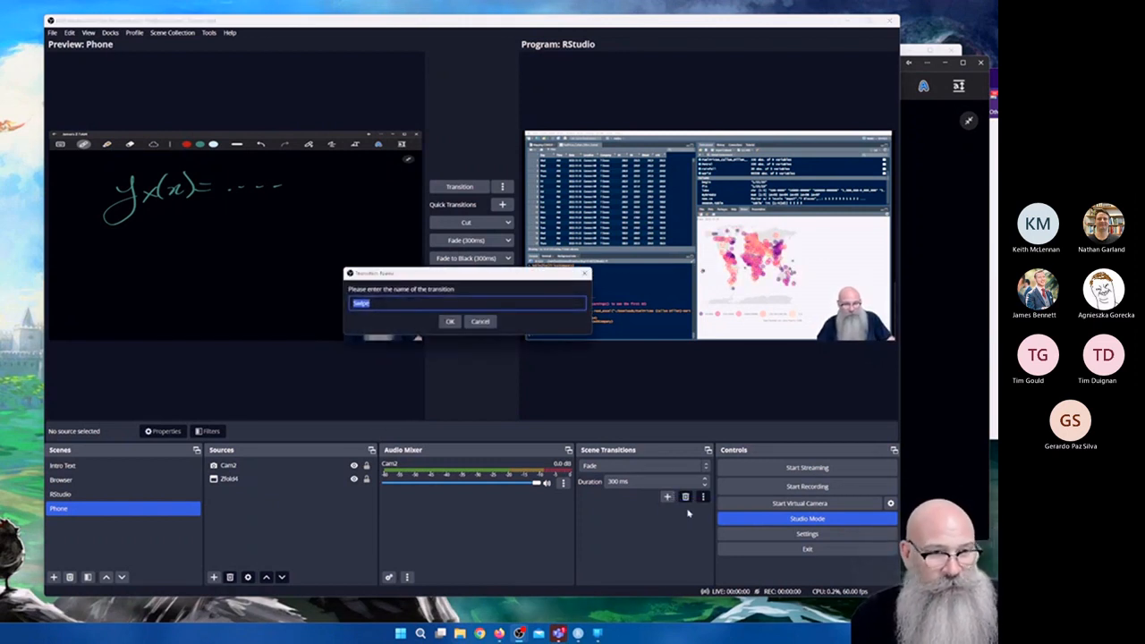
{"action": "left_click", "coordinate": [450, 320]}
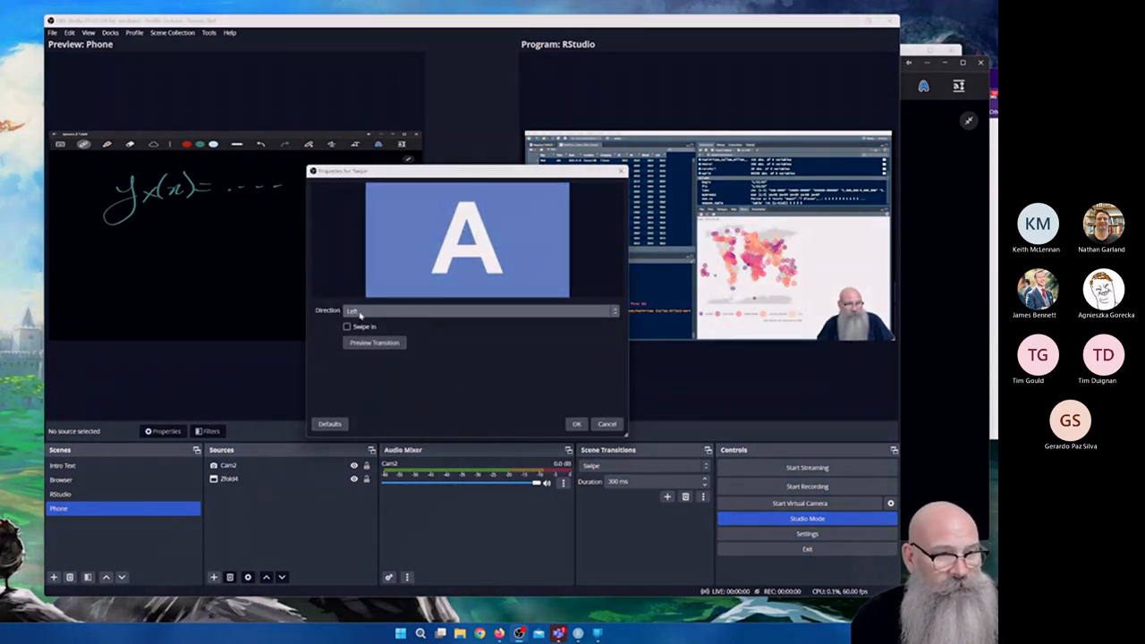
{"action": "left_click", "coordinate": [367, 344]}
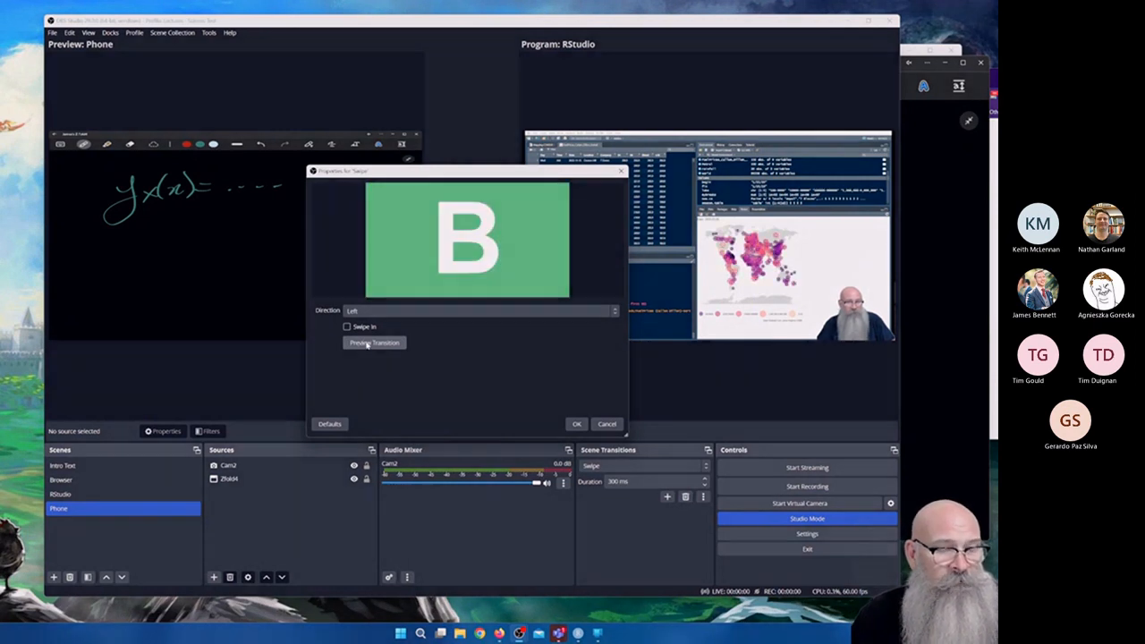
{"action": "left_click", "coordinate": [379, 313]}
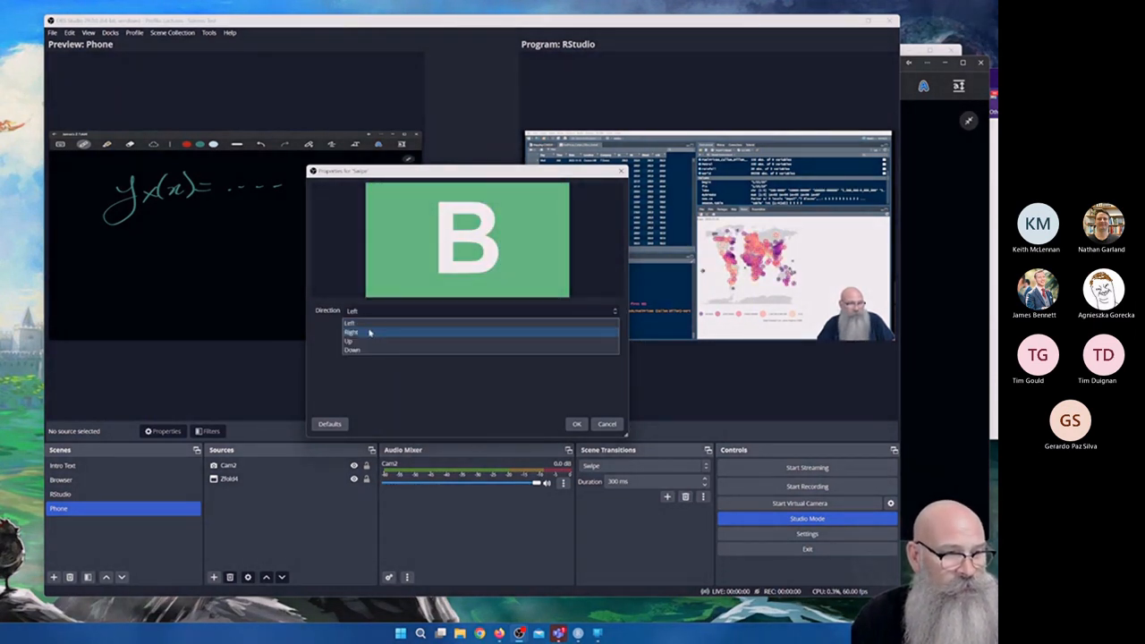
{"action": "left_click", "coordinate": [367, 332]}
{"action": "left_click", "coordinate": [376, 342]}
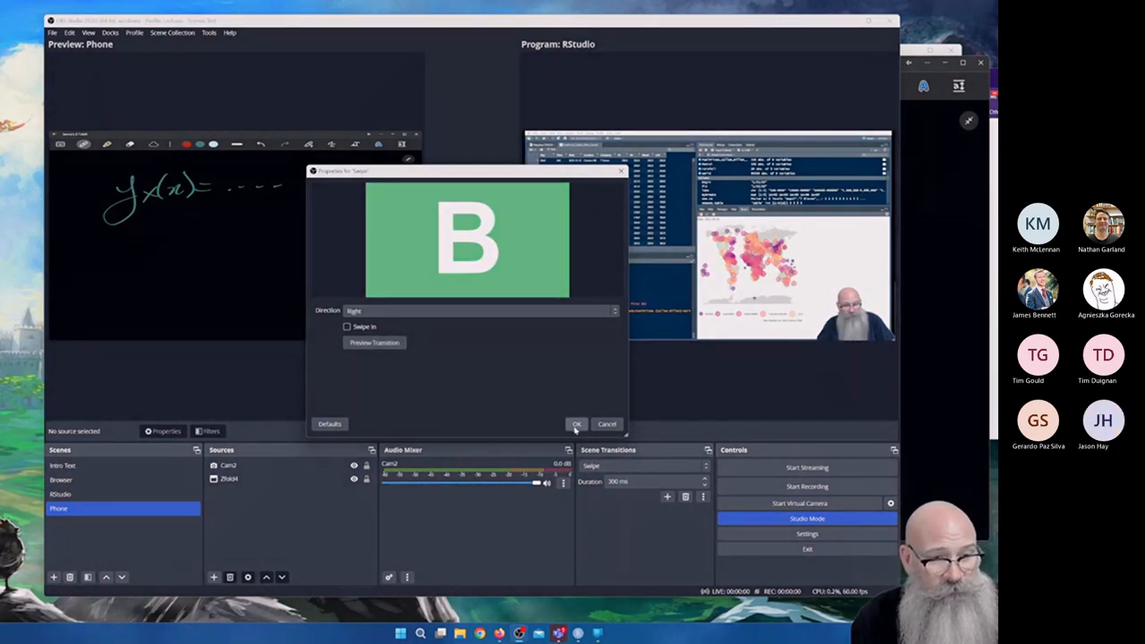
{"action": "left_click", "coordinate": [576, 425]}
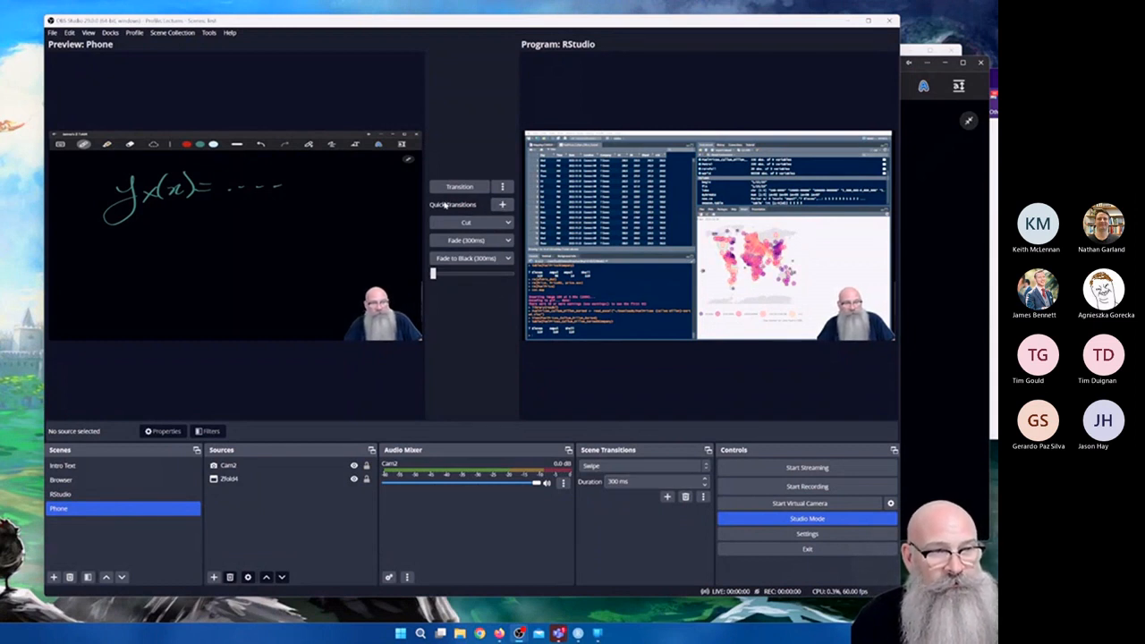
Add Swipe to the quick transitions with a 300 ms duration and check the available scene transitions.
{"action": "left_click", "coordinate": [503, 206]}
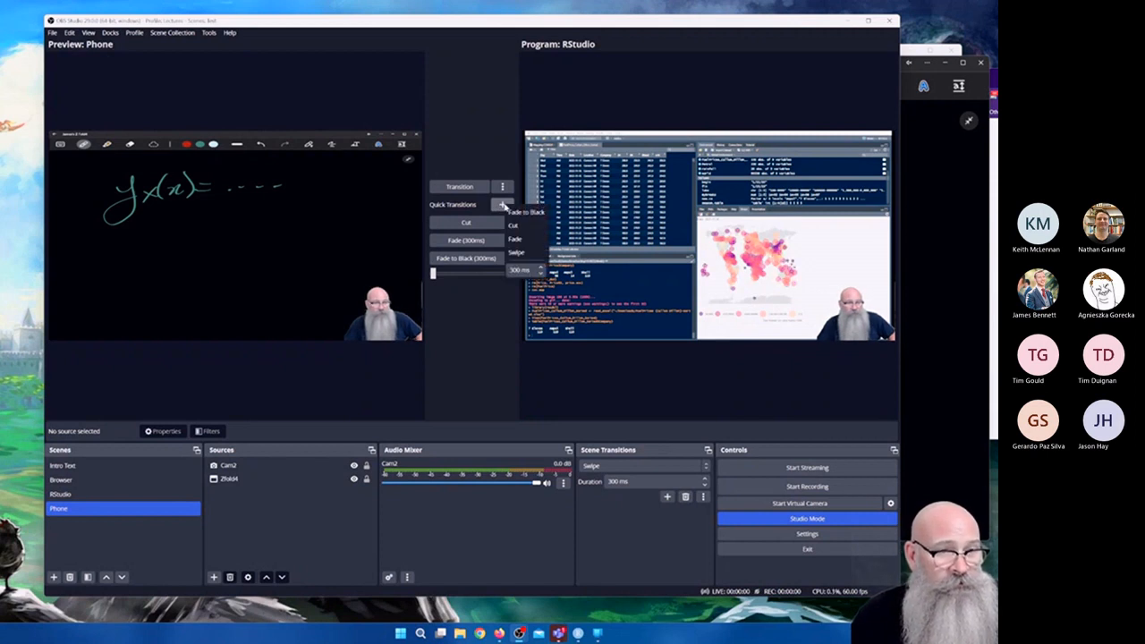
{"action": "left_click", "coordinate": [513, 253]}
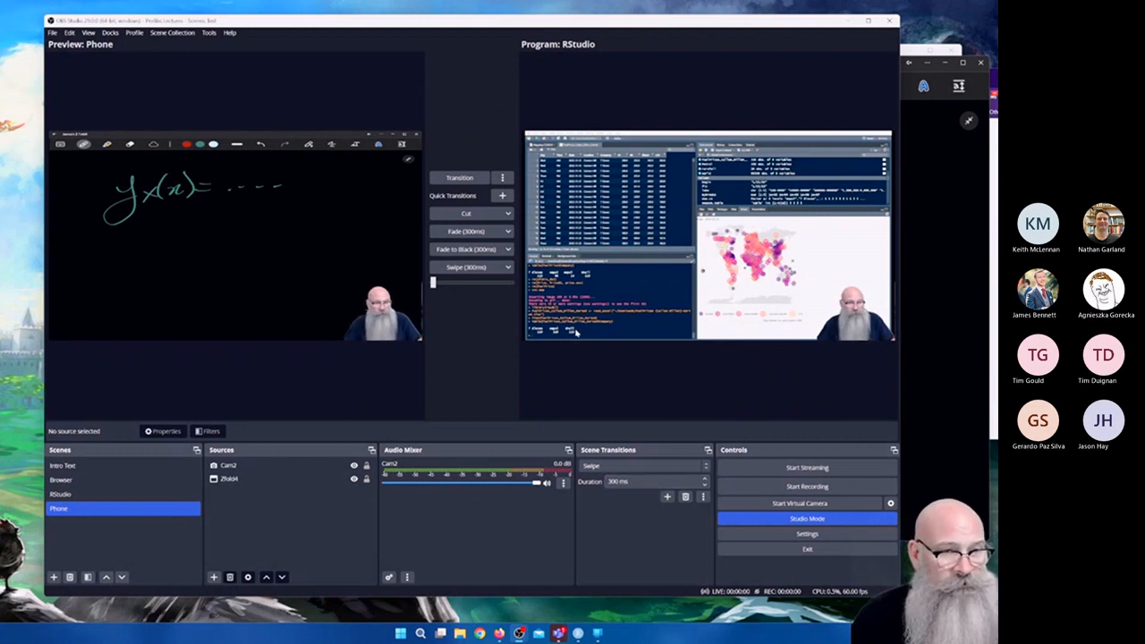
{"action": "left_click", "coordinate": [703, 468]}
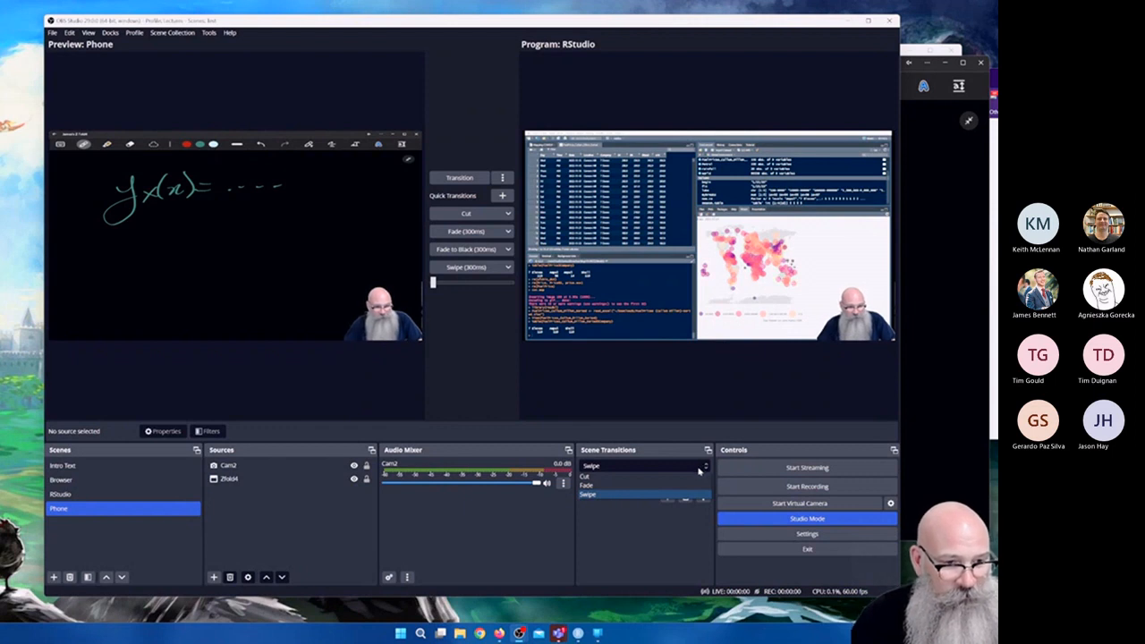
{"action": "left_click", "coordinate": [613, 549]}
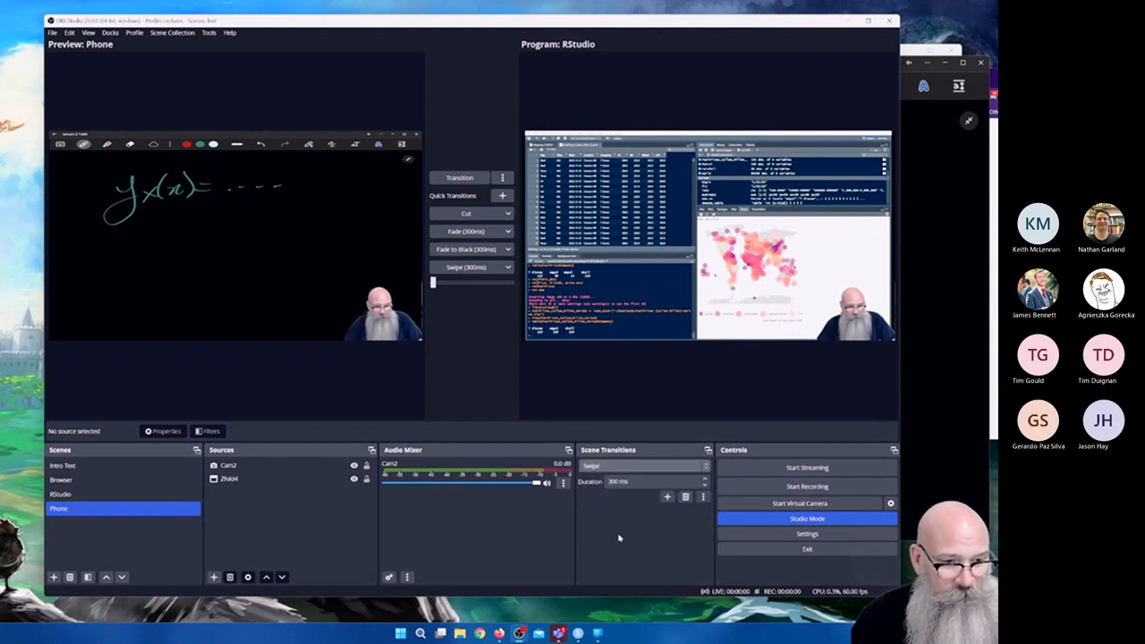
{"action": "left_click", "coordinate": [664, 497]}
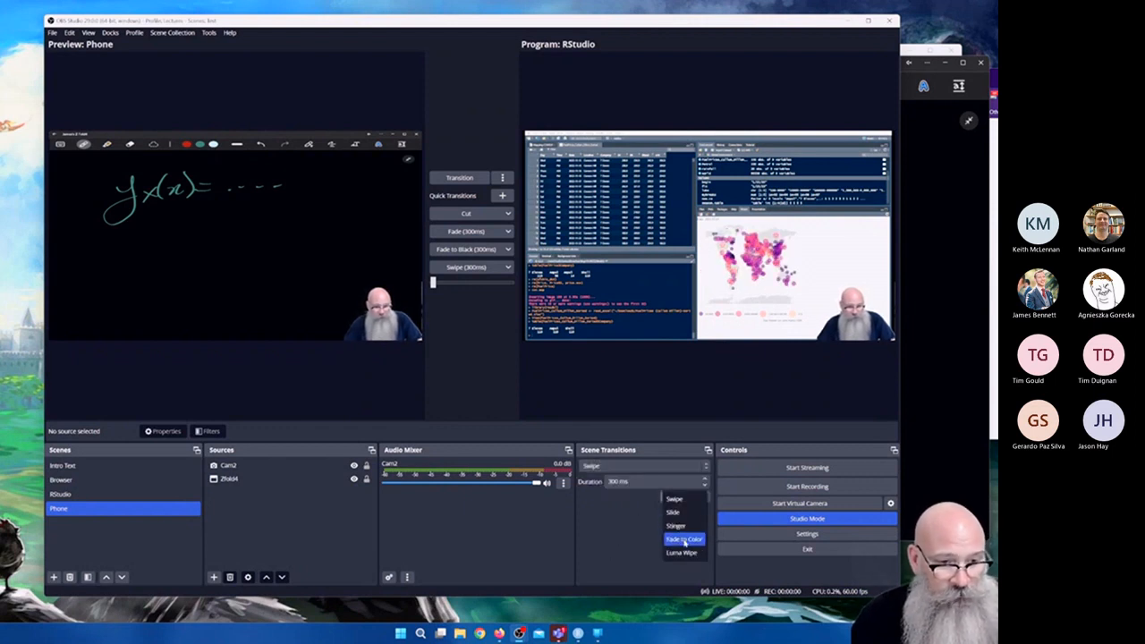
{"action": "left_click", "coordinate": [679, 552]}
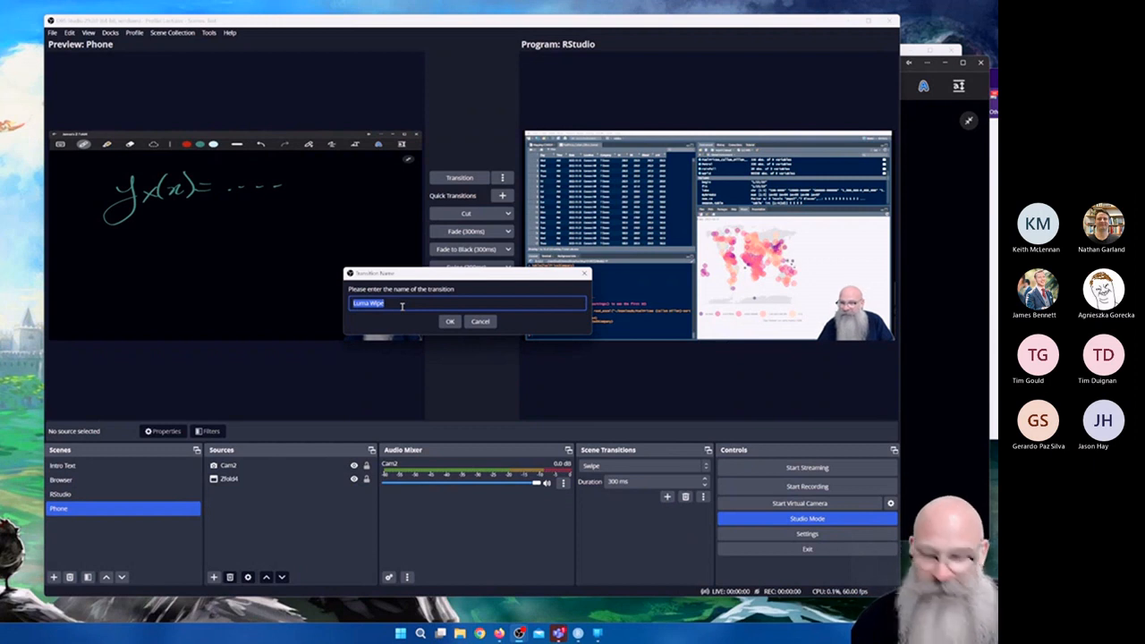
{"action": "type", "text": "B"}
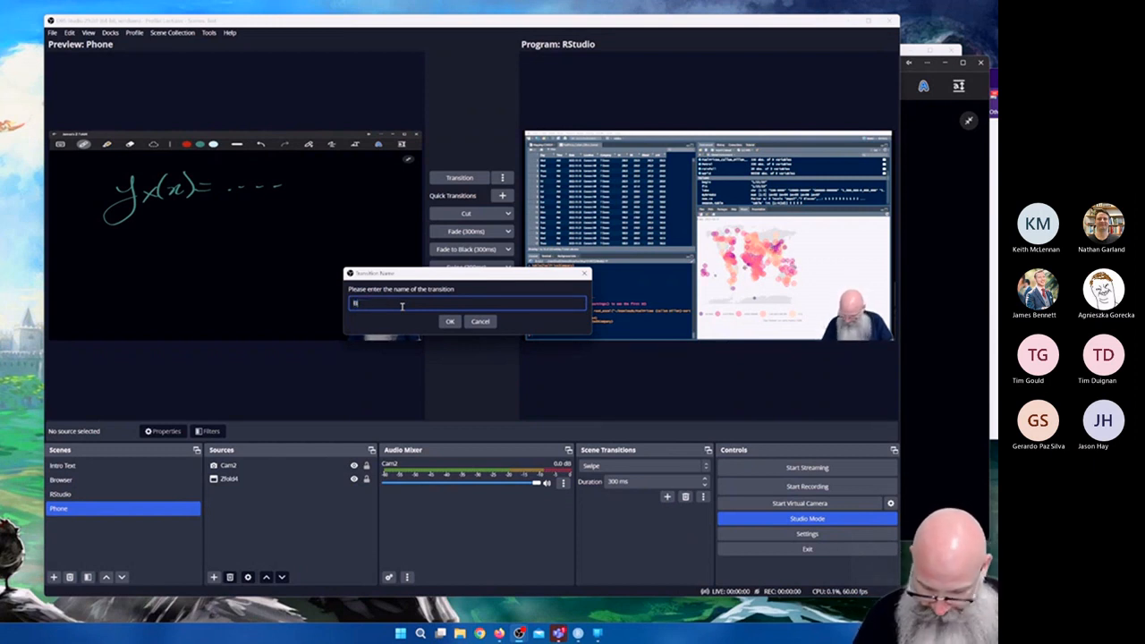
{"action": "type", "text": "urst"}
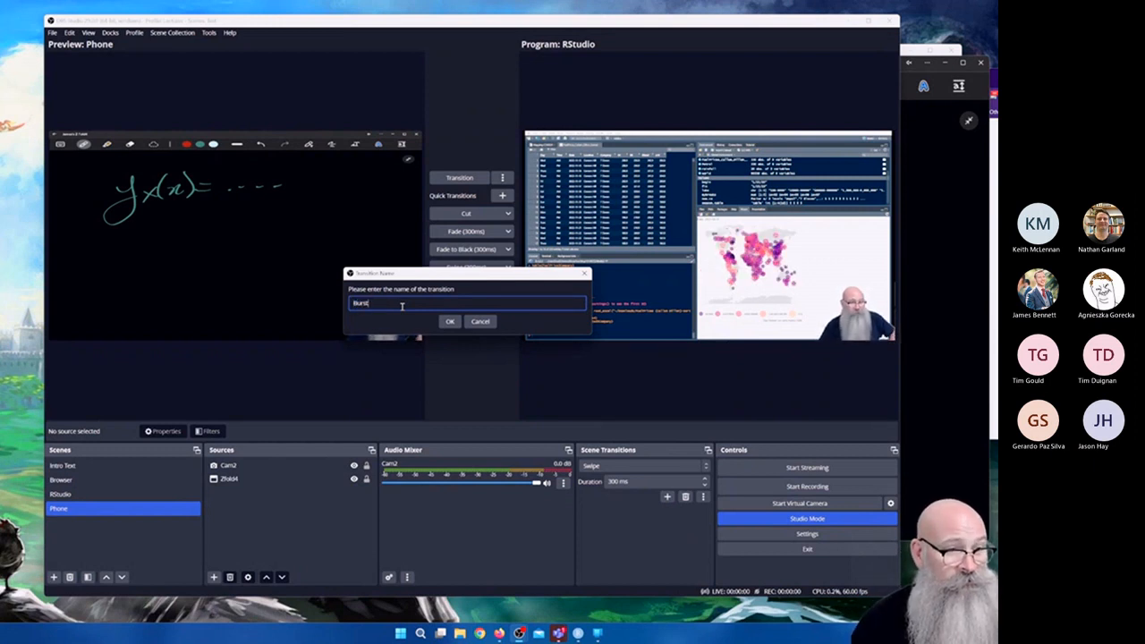
{"action": "left_click", "coordinate": [479, 321]}
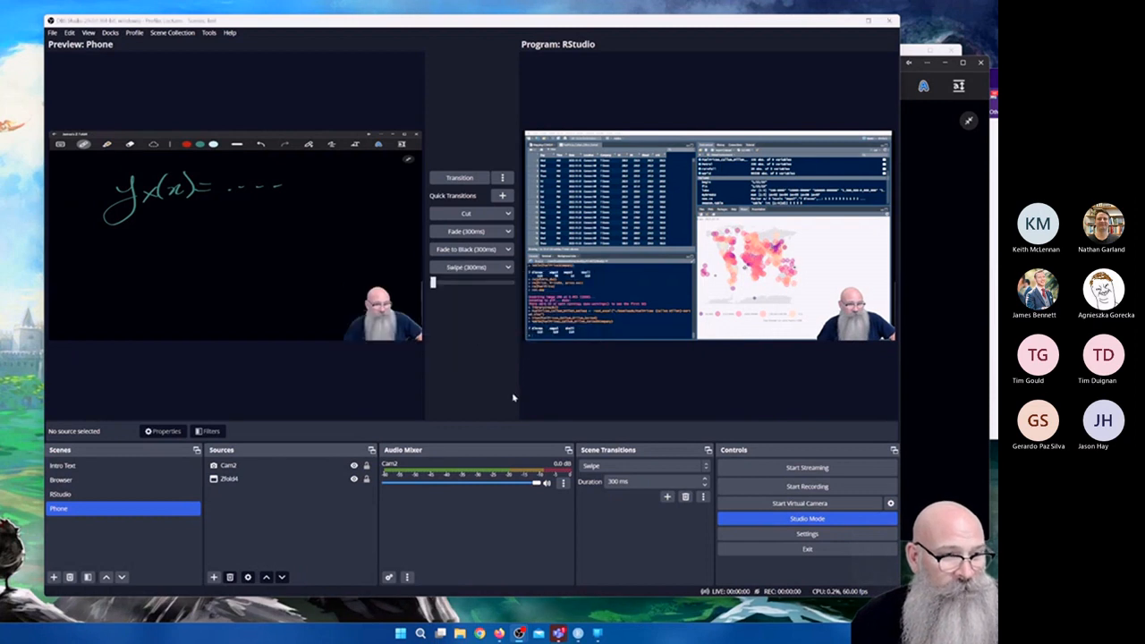
Add a Luma Wipe scene transition under its default name and preview it with the Barndoor Bottom Left image.
{"action": "left_click", "coordinate": [665, 497]}
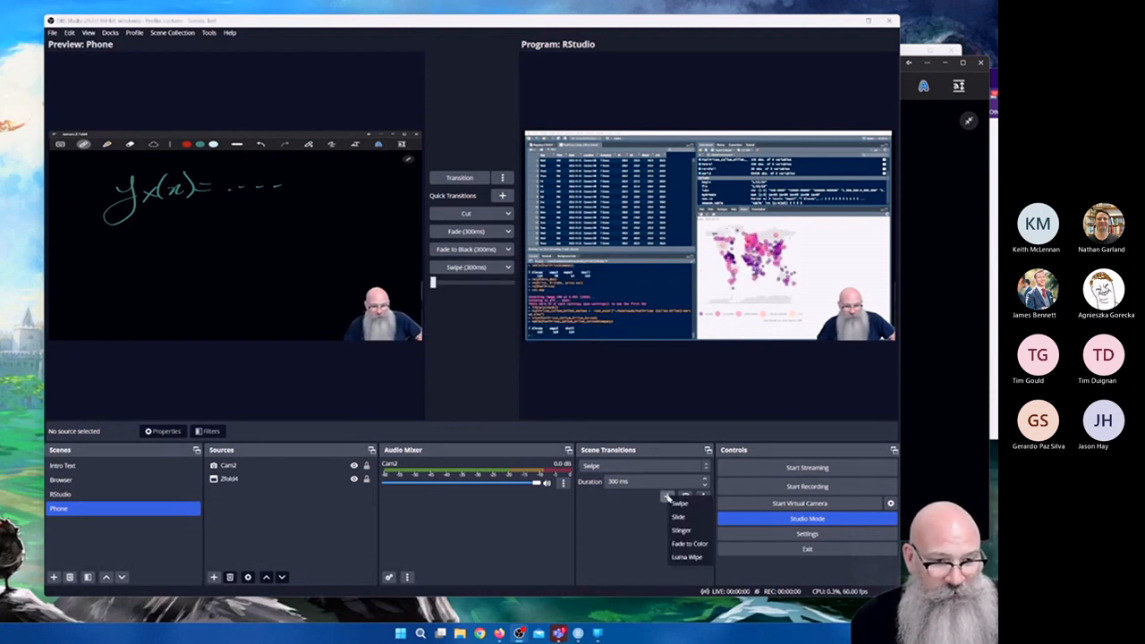
{"action": "left_click", "coordinate": [681, 558]}
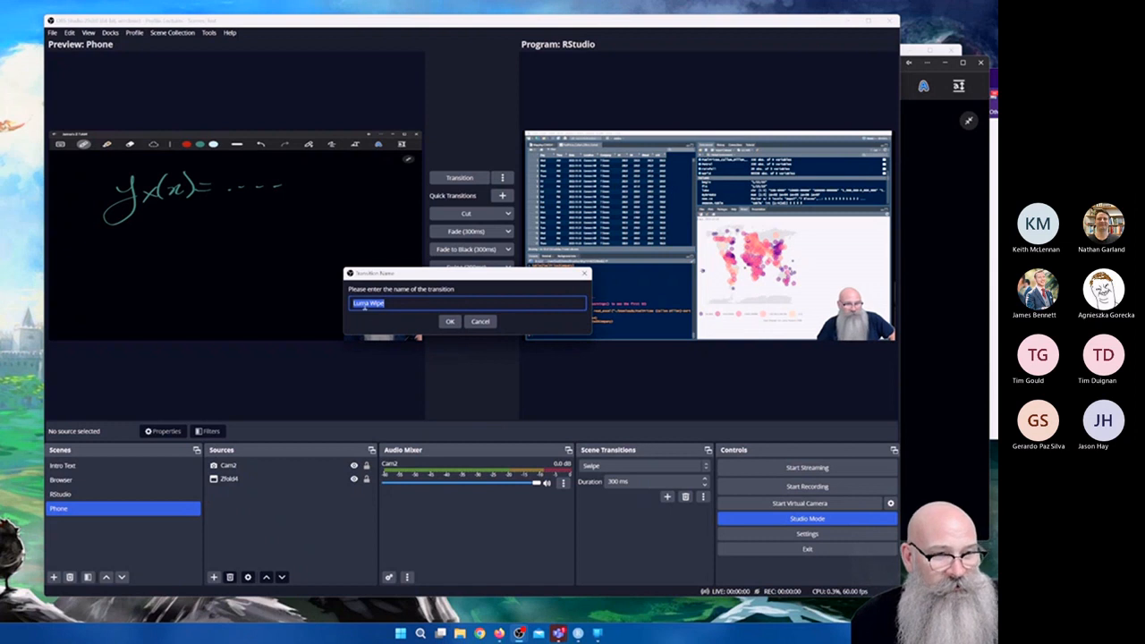
{"action": "left_click", "coordinate": [450, 322]}
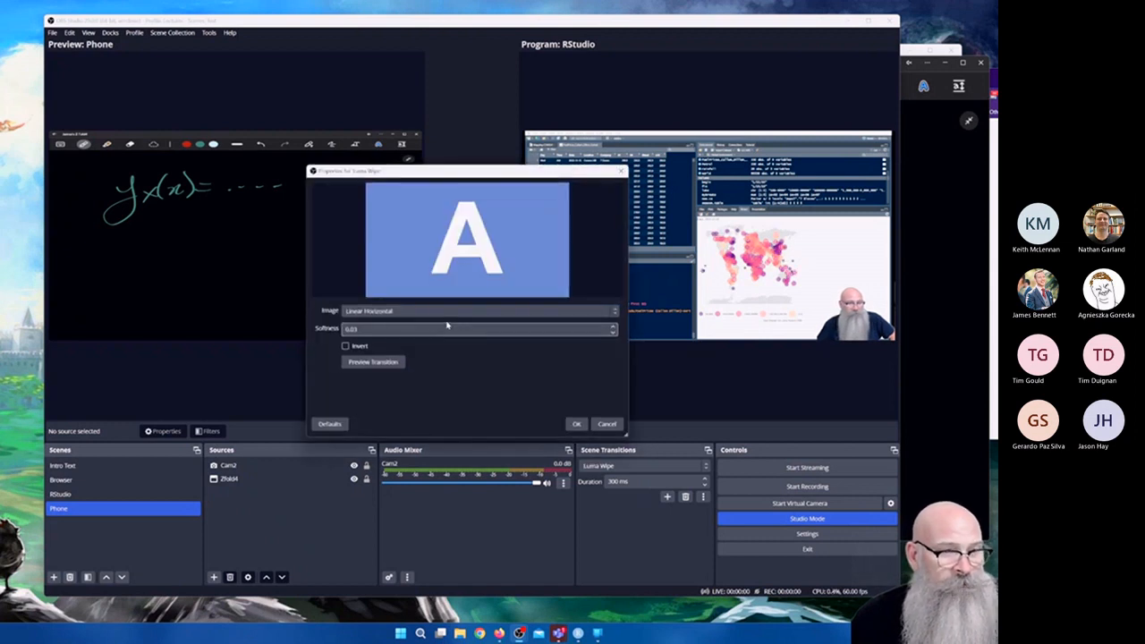
{"action": "left_click", "coordinate": [370, 311]}
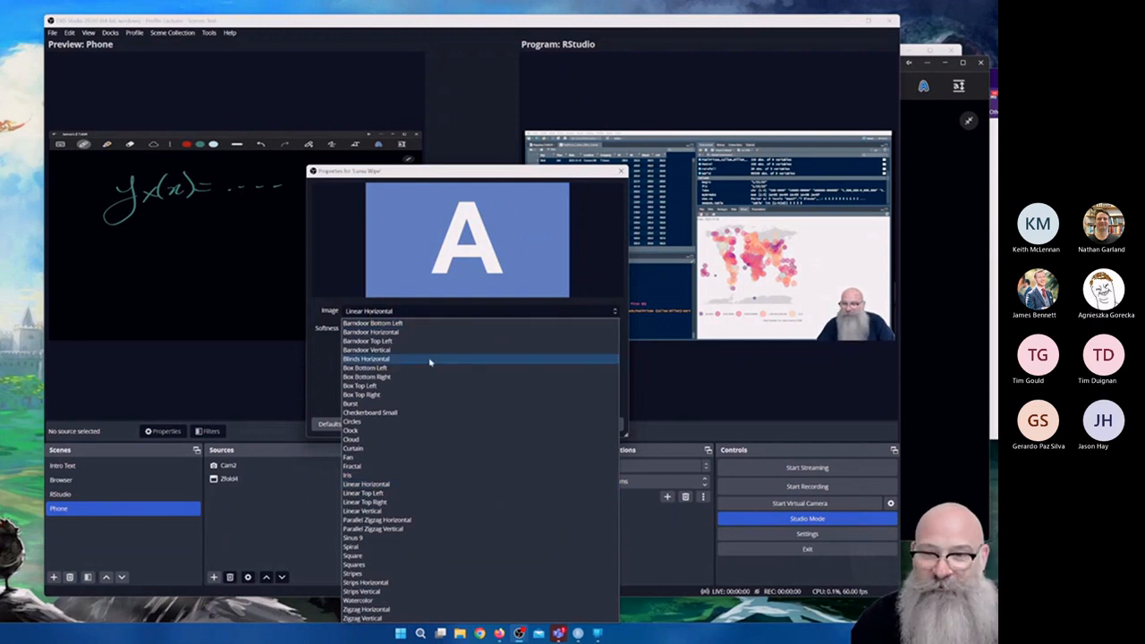
{"action": "left_click", "coordinate": [394, 325]}
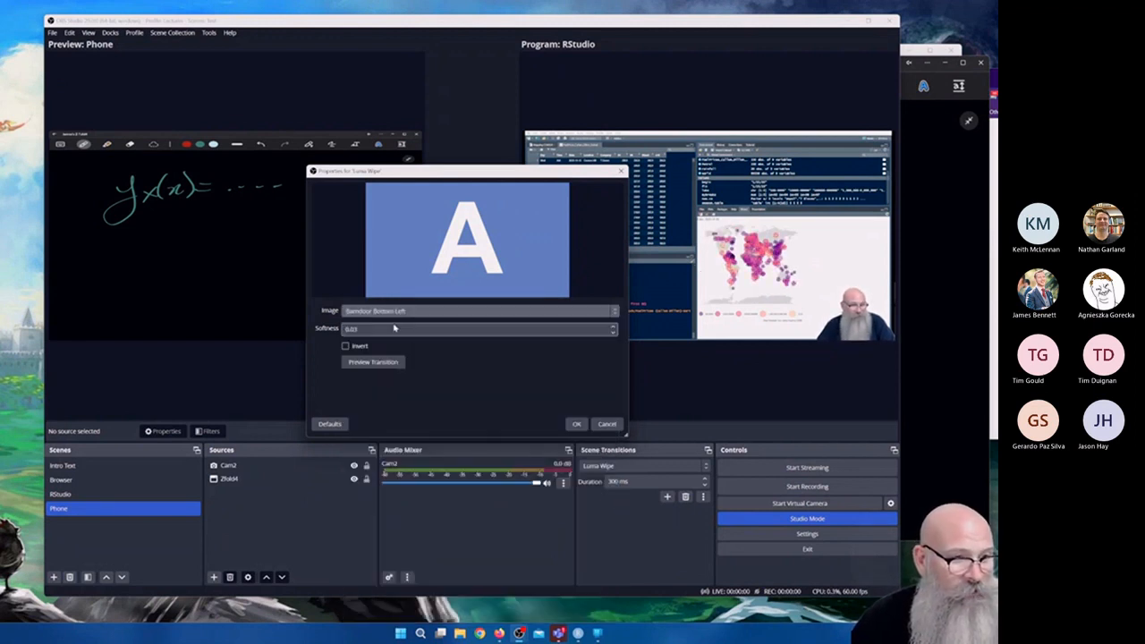
{"action": "left_click", "coordinate": [384, 365]}
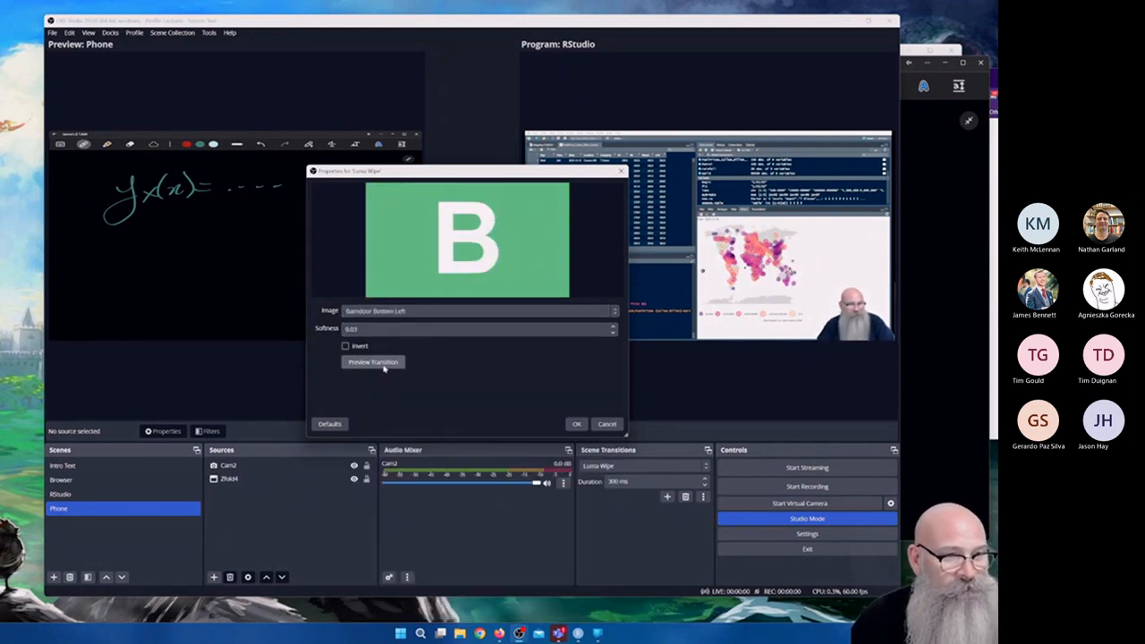
Try the Burst image for the Luma Wipe and preview the transition several times.
{"action": "left_click", "coordinate": [430, 312]}
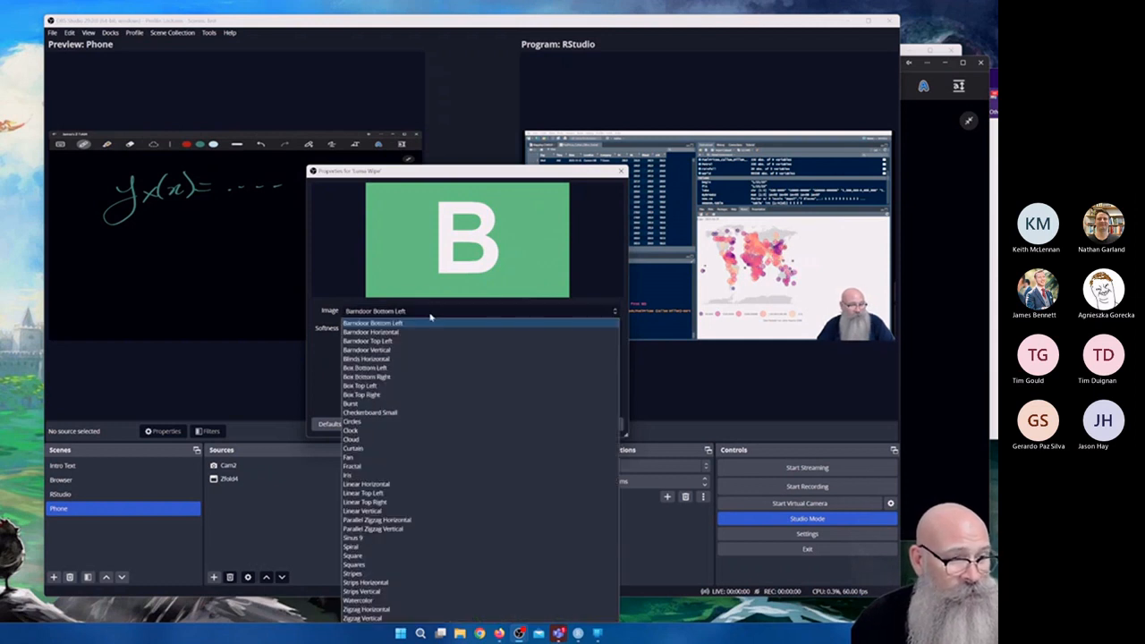
{"action": "left_click", "coordinate": [384, 404]}
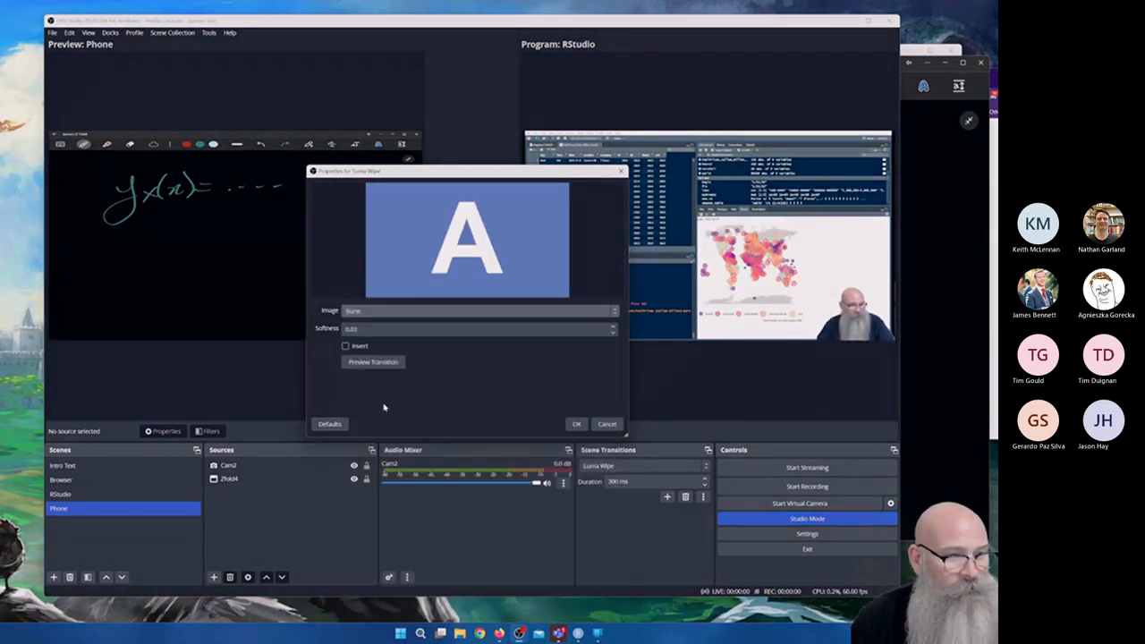
{"action": "left_click", "coordinate": [384, 363]}
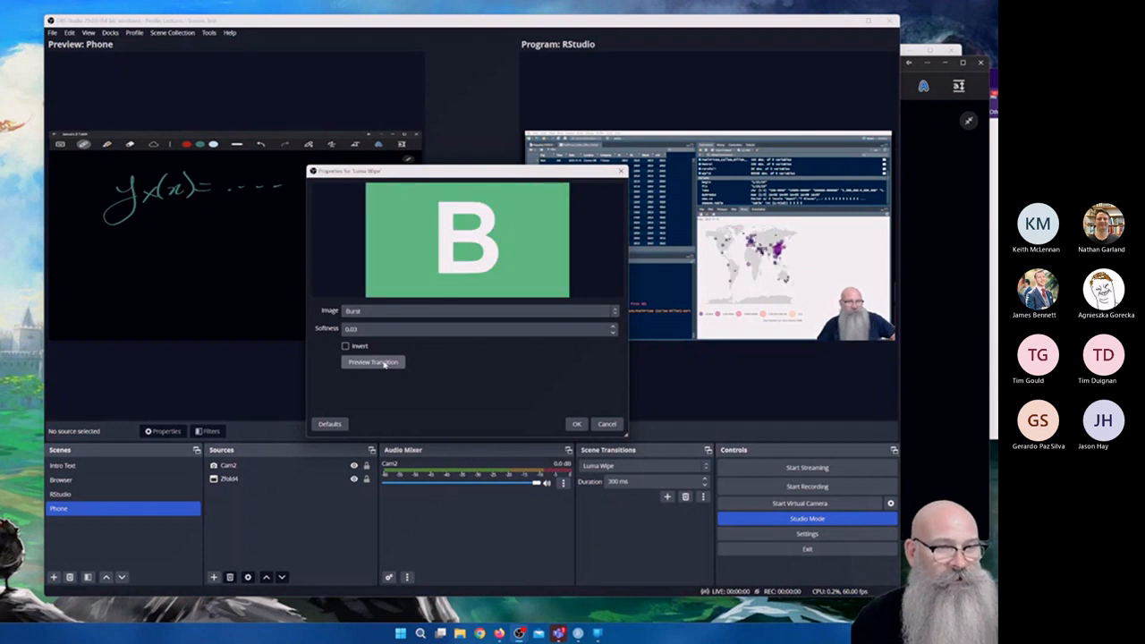
{"action": "left_click", "coordinate": [384, 363]}
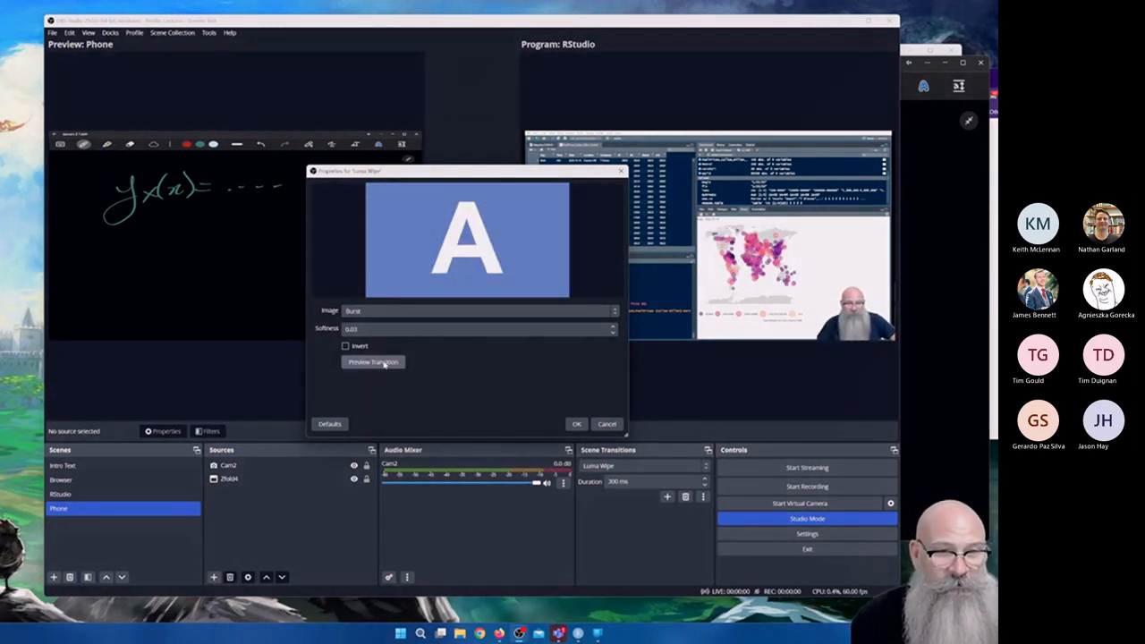
{"action": "left_click", "coordinate": [384, 363]}
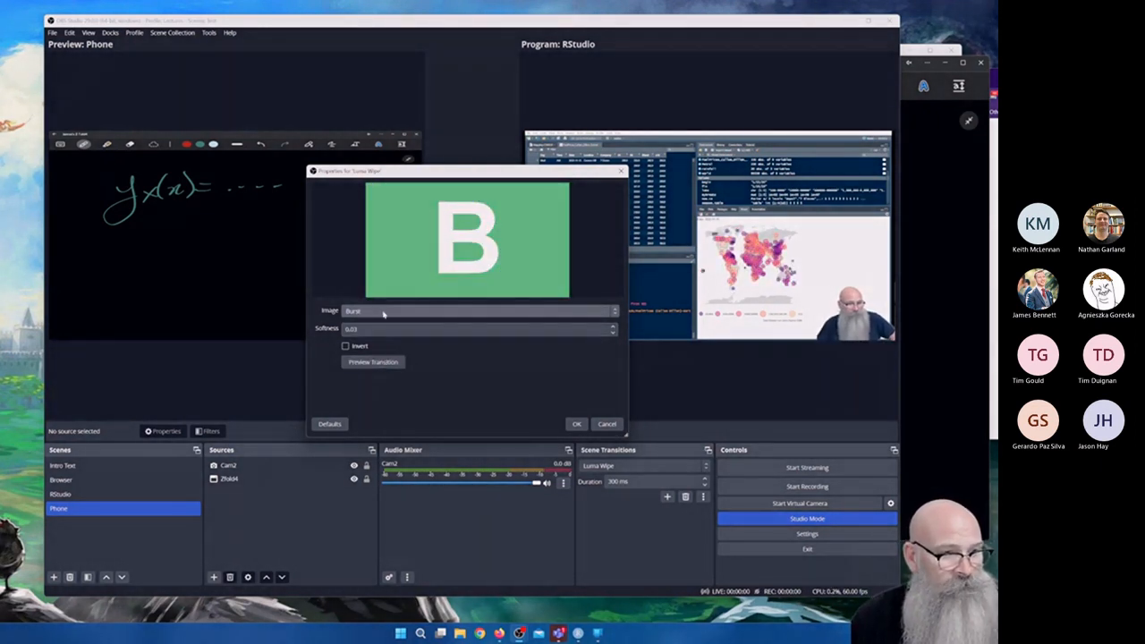
Try the Checkerboard Small image for the Luma Wipe and preview the transition.
{"action": "left_click", "coordinate": [382, 311]}
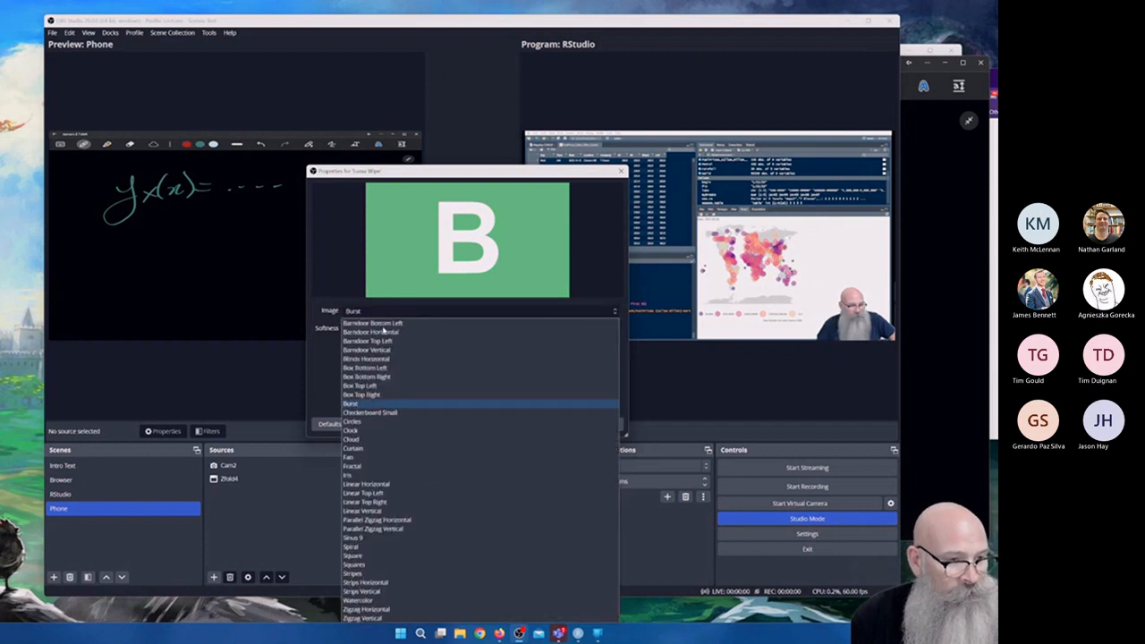
{"action": "left_click", "coordinate": [371, 413]}
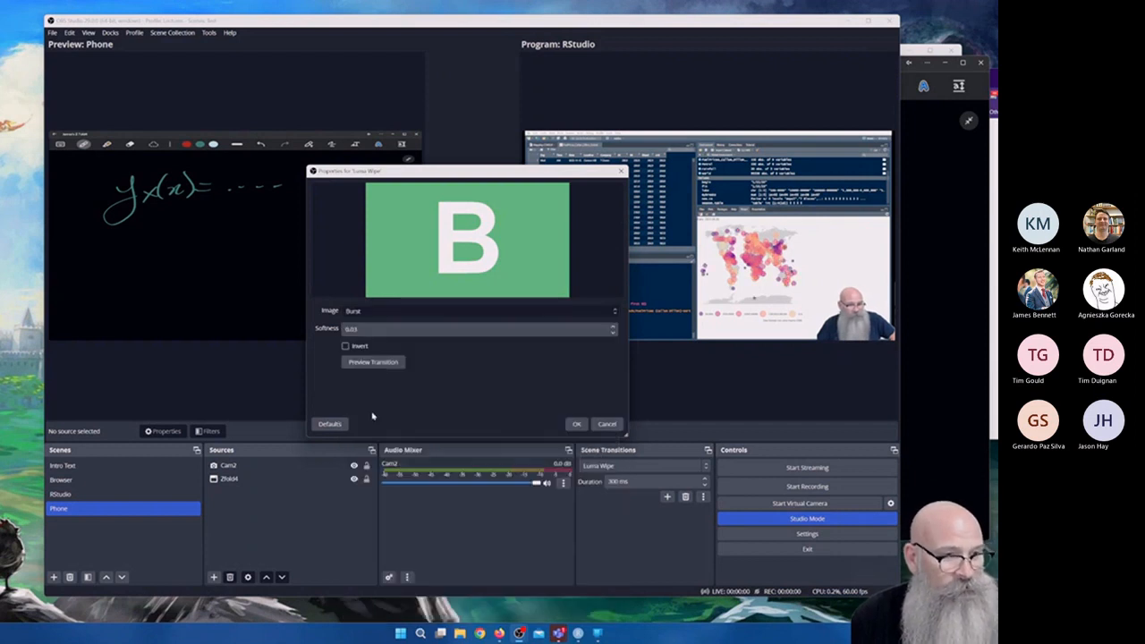
{"action": "left_click", "coordinate": [396, 361]}
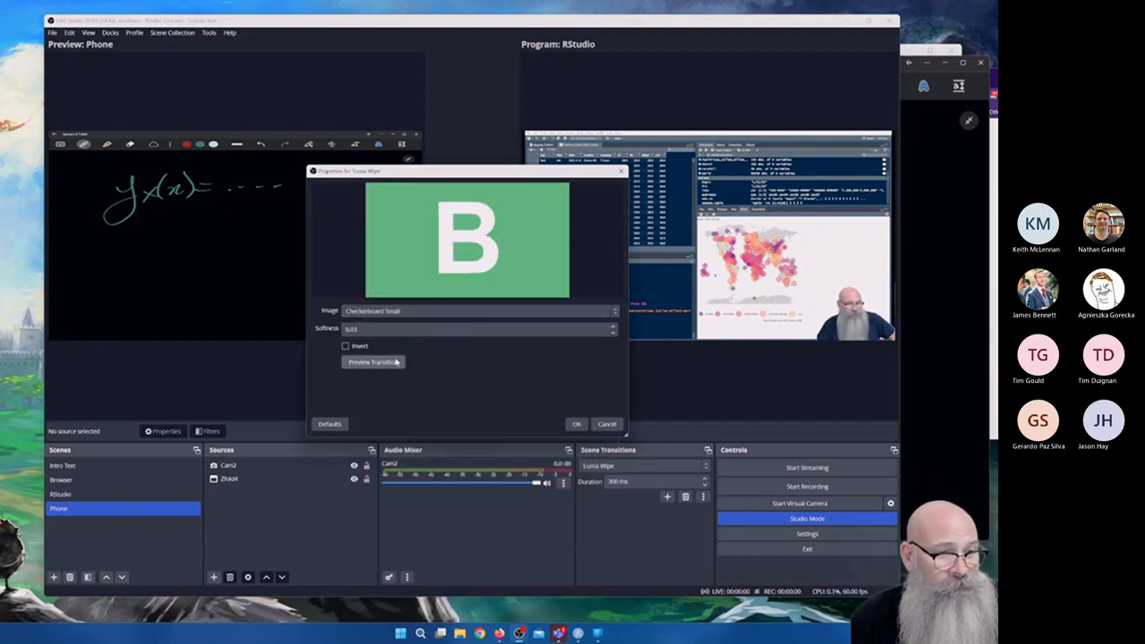
Set the Luma Wipe image to Burst, accept the transition's properties, and check the list of scene transitions.
{"action": "left_click", "coordinate": [401, 311]}
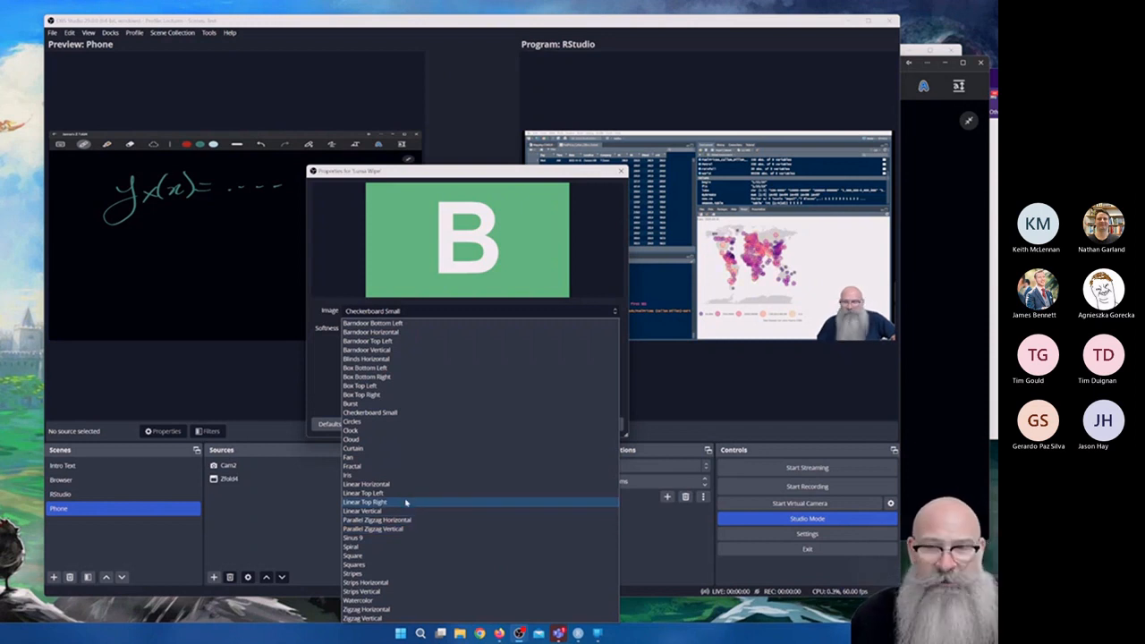
{"action": "left_click", "coordinate": [356, 404]}
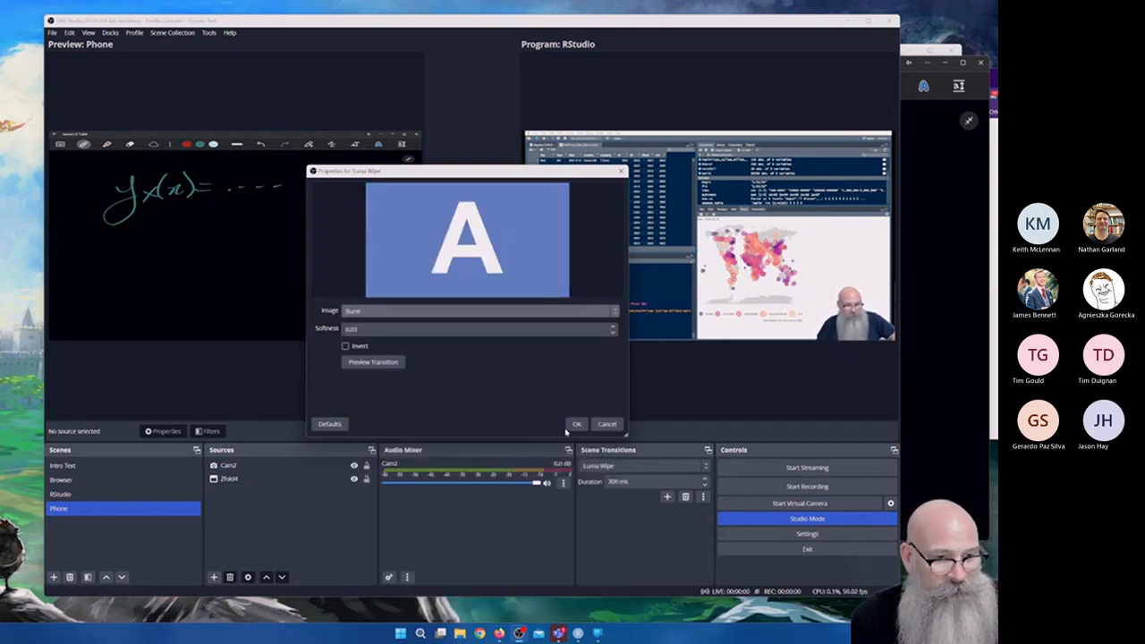
{"action": "left_click", "coordinate": [576, 424]}
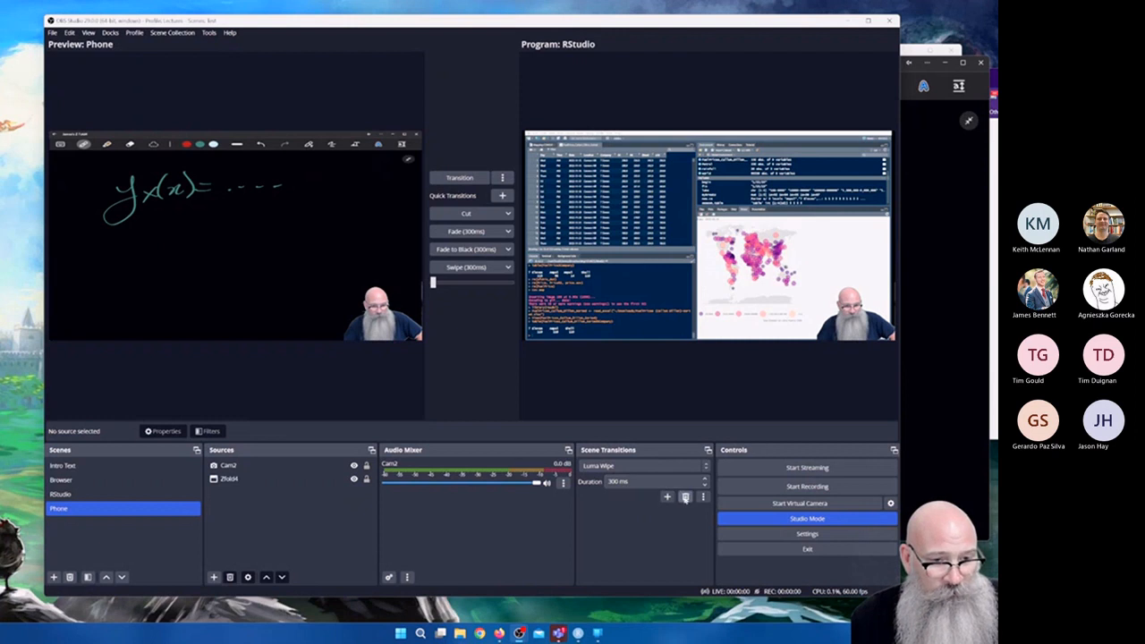
{"action": "left_click", "coordinate": [664, 466]}
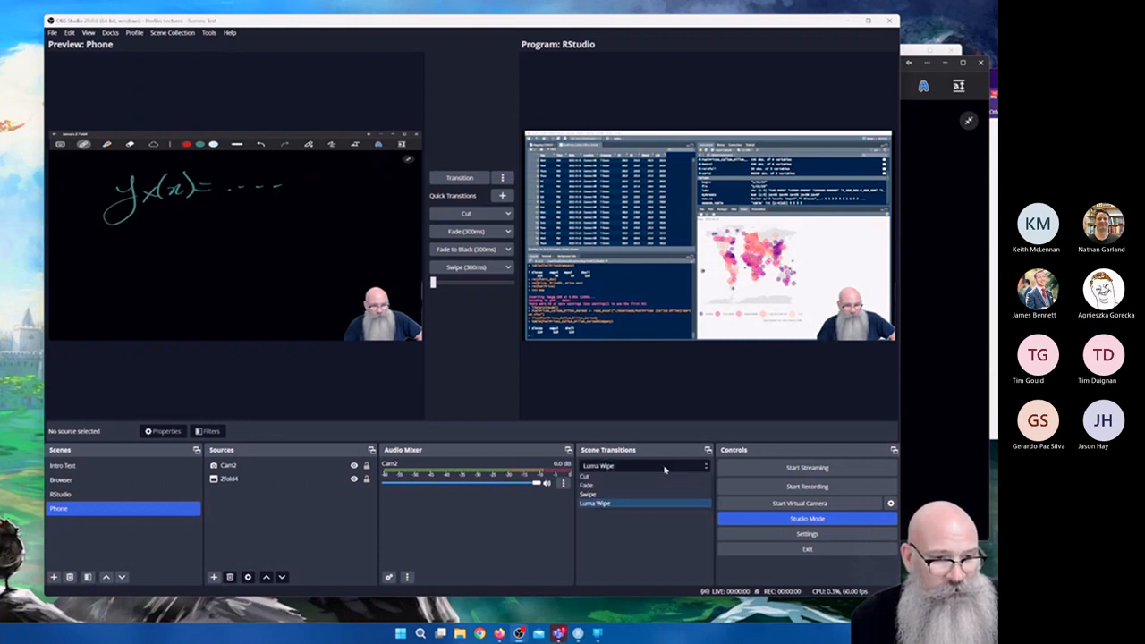
{"action": "left_click", "coordinate": [664, 467]}
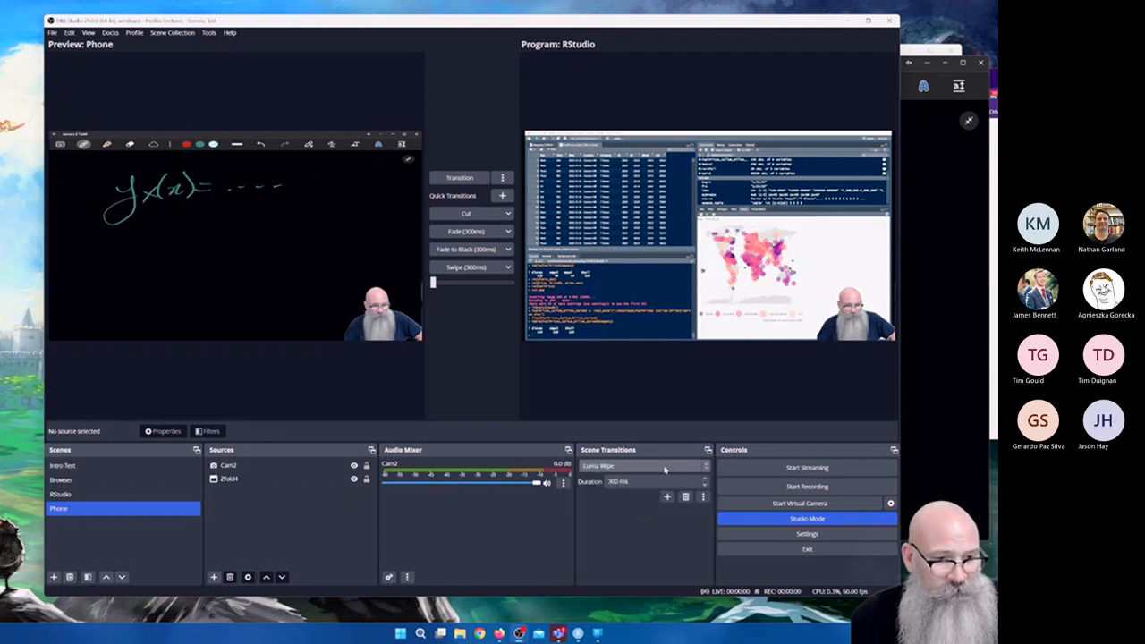
Rename the Luma Wipe scene transition to Burst.
{"action": "left_click", "coordinate": [702, 497]}
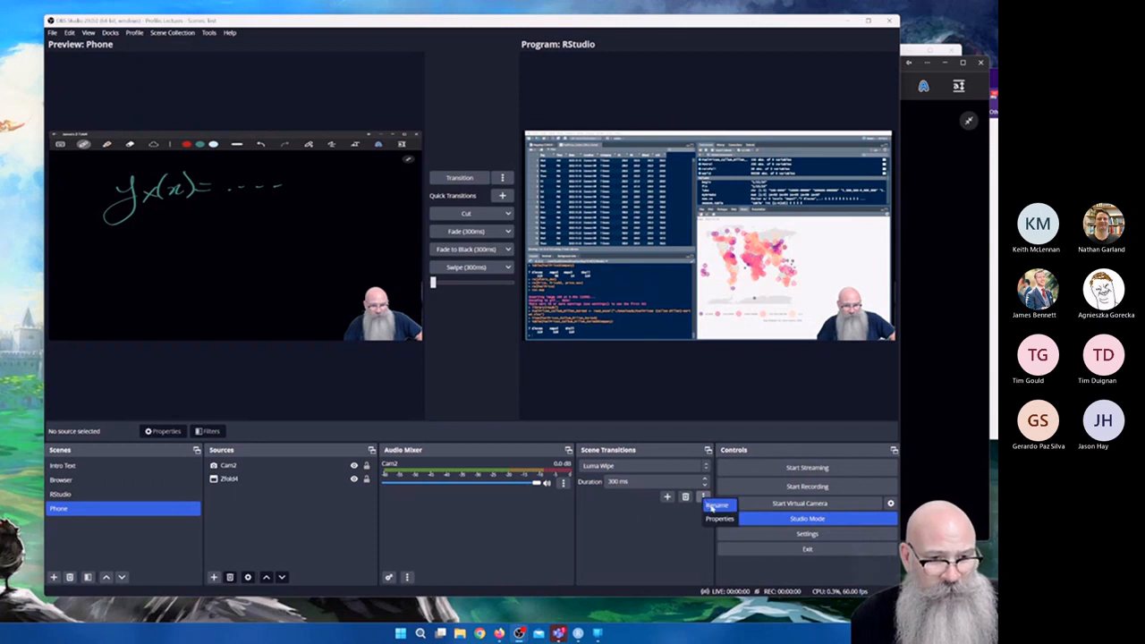
{"action": "left_click", "coordinate": [715, 506]}
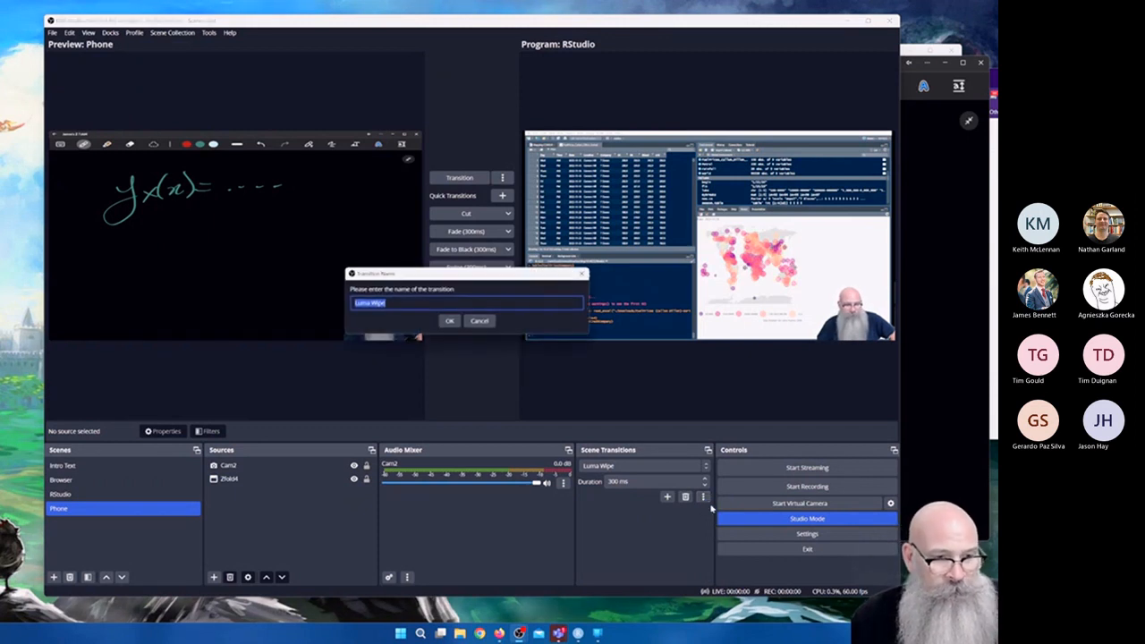
{"action": "type", "text": "B"}
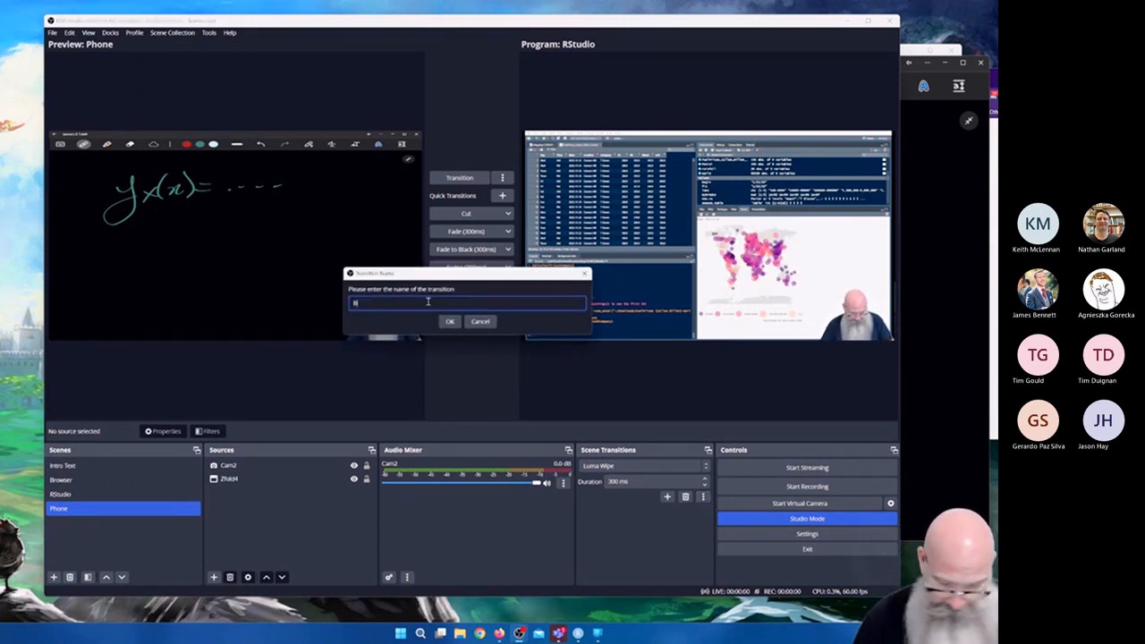
{"action": "type", "text": "urst"}
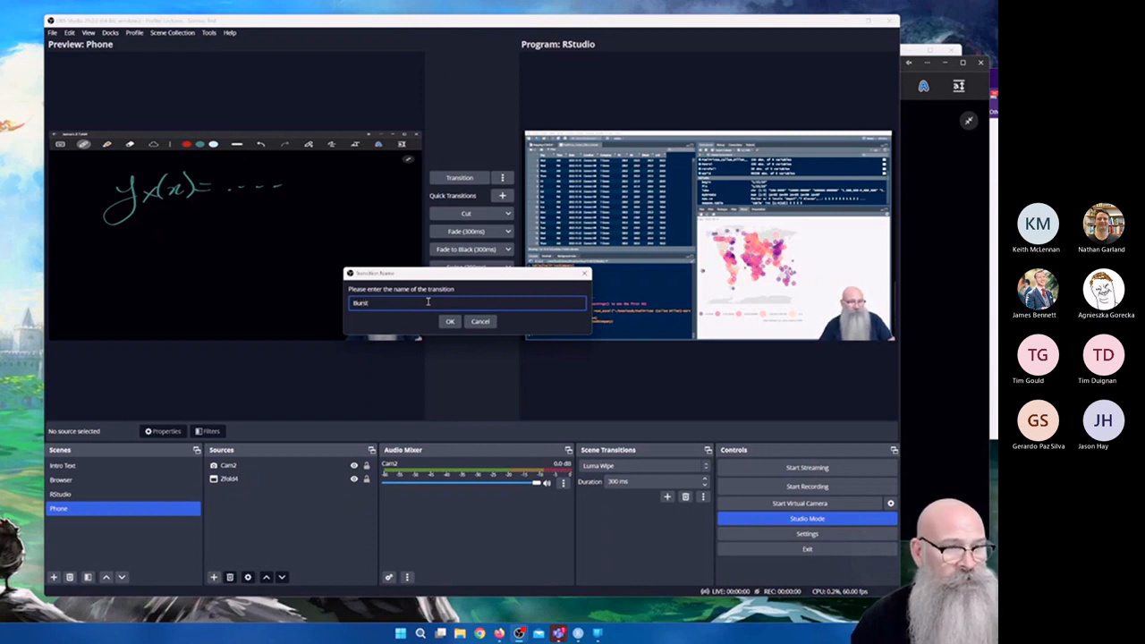
{"action": "left_click", "coordinate": [450, 321]}
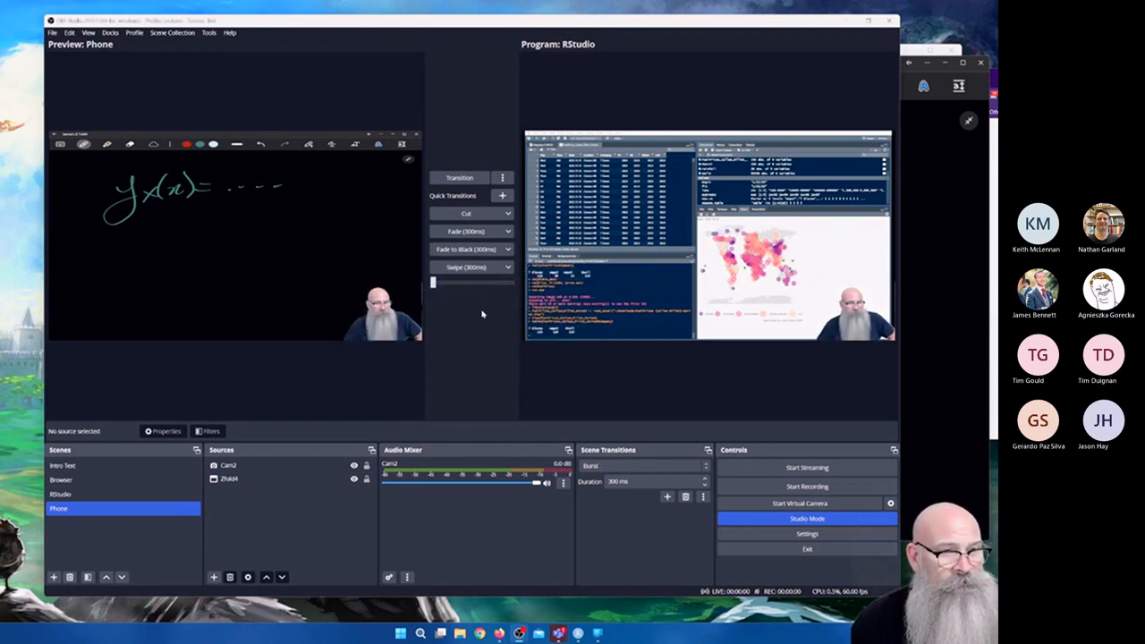
Add Burst as a 300 ms quick transition and run it twice between the Phone and RStudio scenes.
{"action": "left_click", "coordinate": [501, 196]}
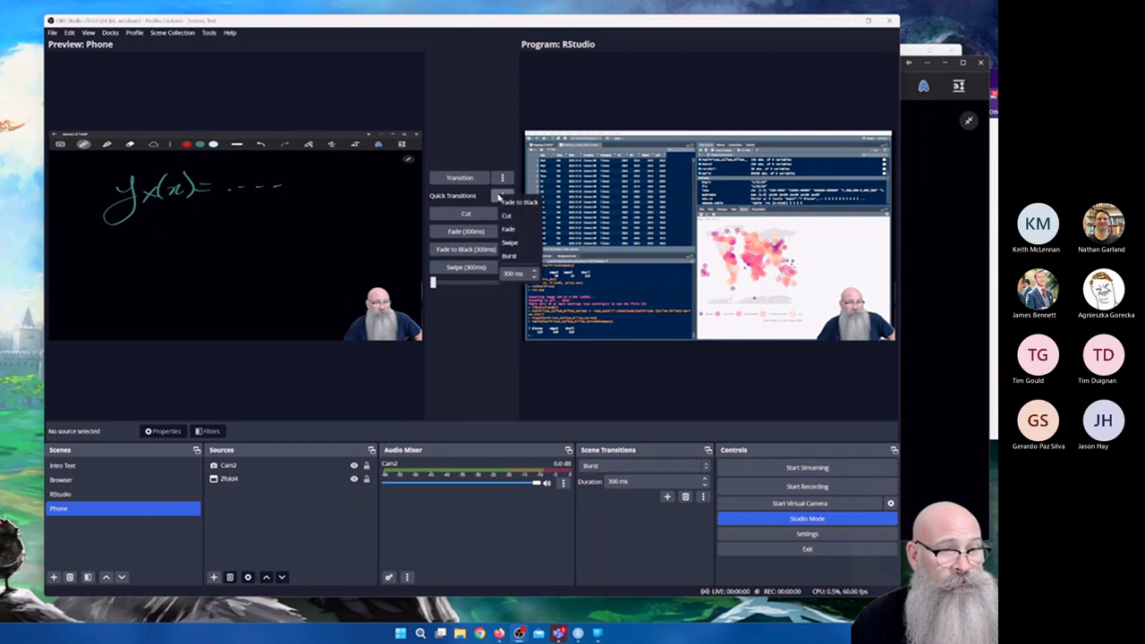
{"action": "left_click", "coordinate": [509, 256]}
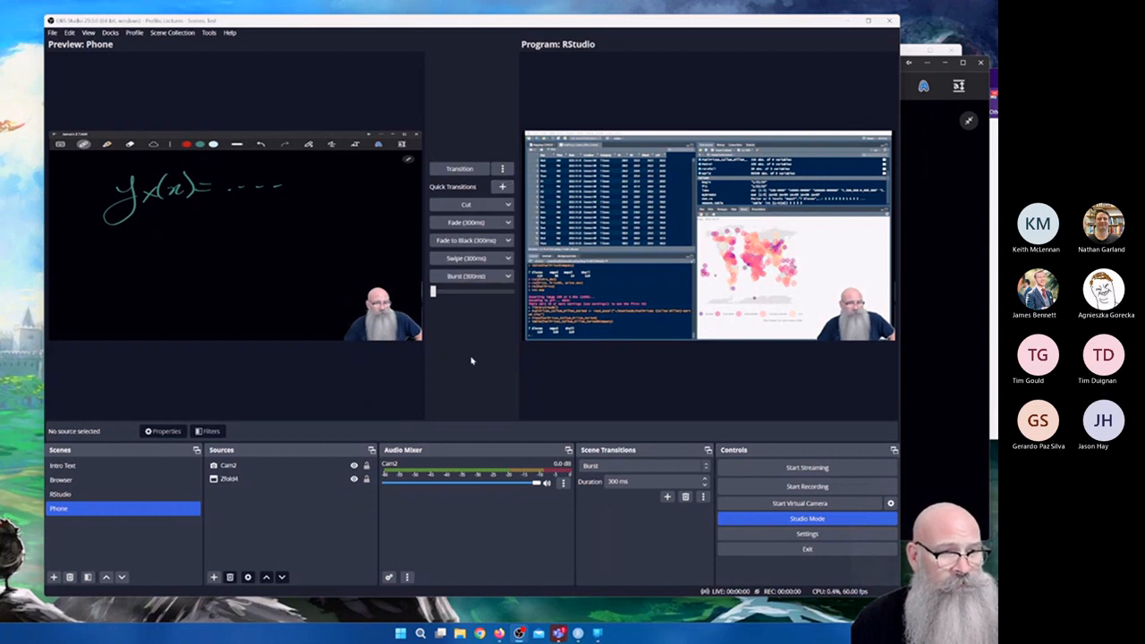
{"action": "left_click", "coordinate": [455, 278]}
{"action": "left_click", "coordinate": [455, 278]}
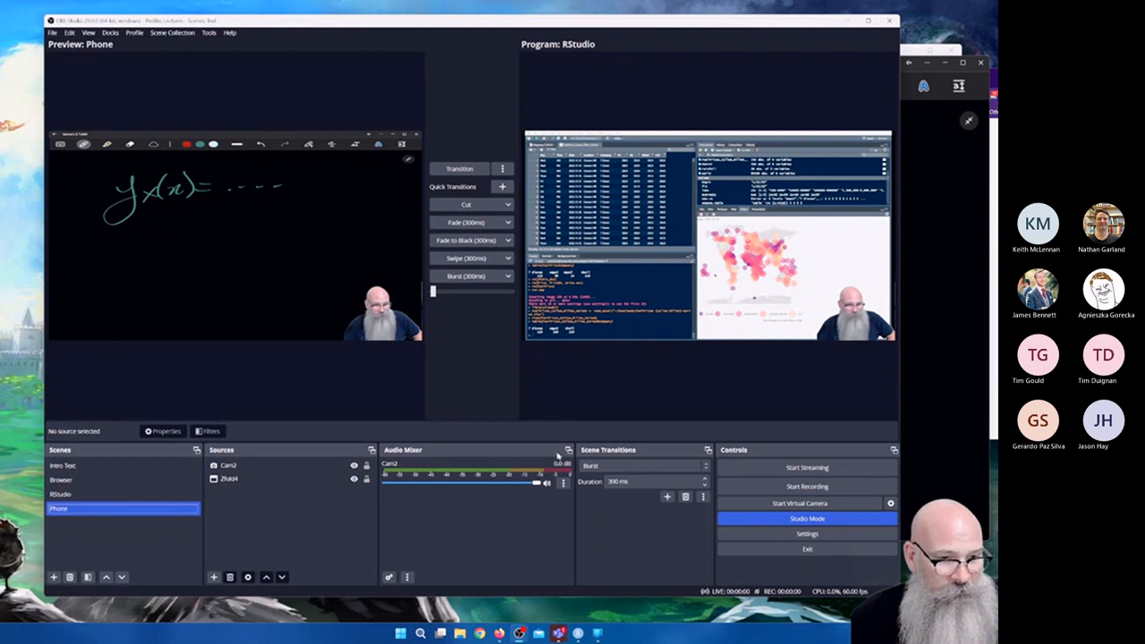
Review the available scene transitions, keeping Burst as the selected one.
{"action": "left_click", "coordinate": [704, 466]}
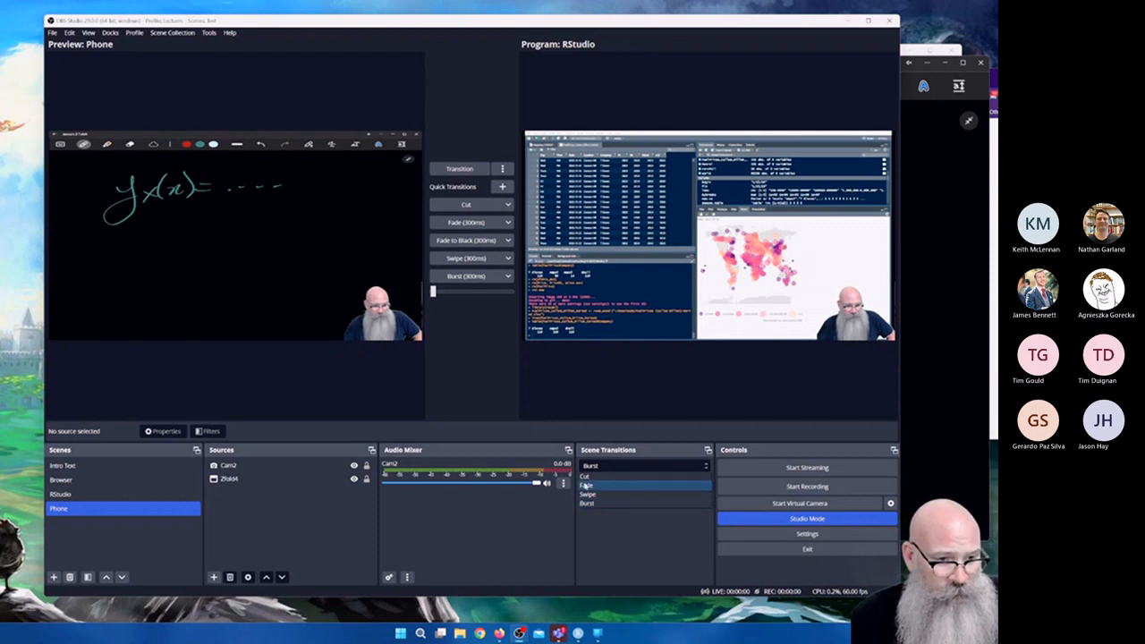
{"action": "left_click", "coordinate": [621, 502]}
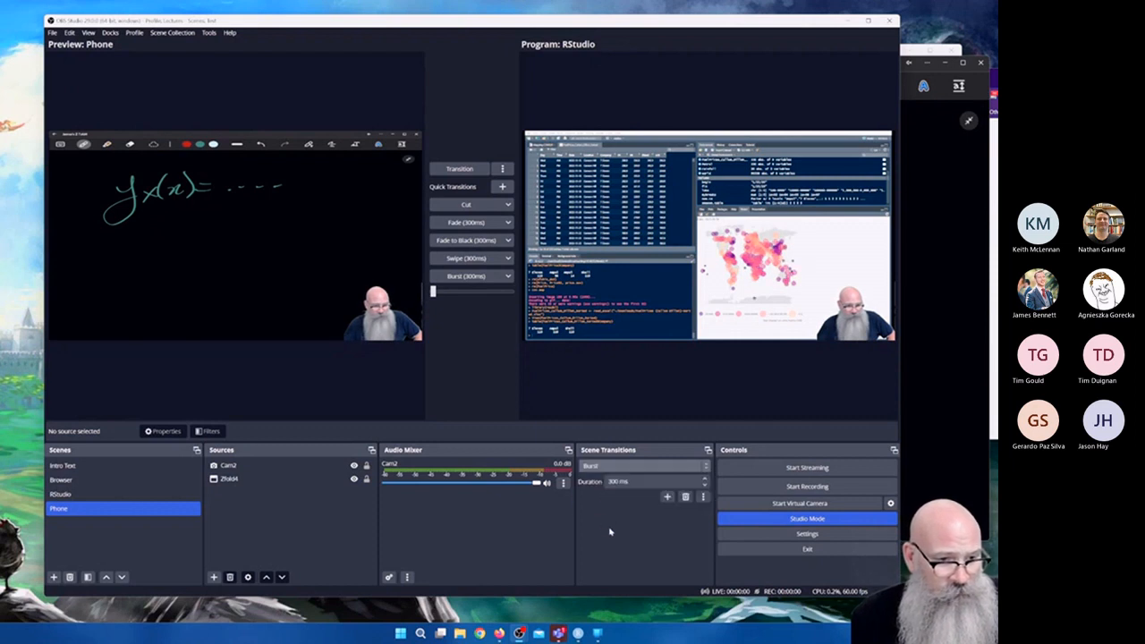
{"action": "left_click", "coordinate": [707, 470]}
{"action": "left_click", "coordinate": [707, 470]}
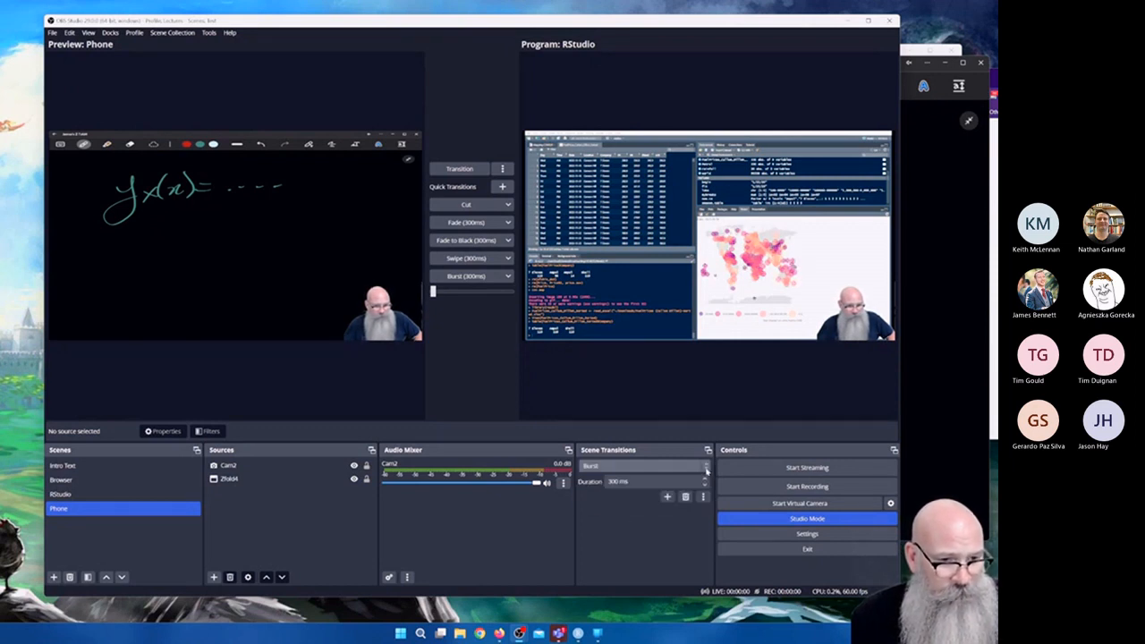
Add a Stinger scene transition named Miranda.
{"action": "left_click", "coordinate": [667, 497]}
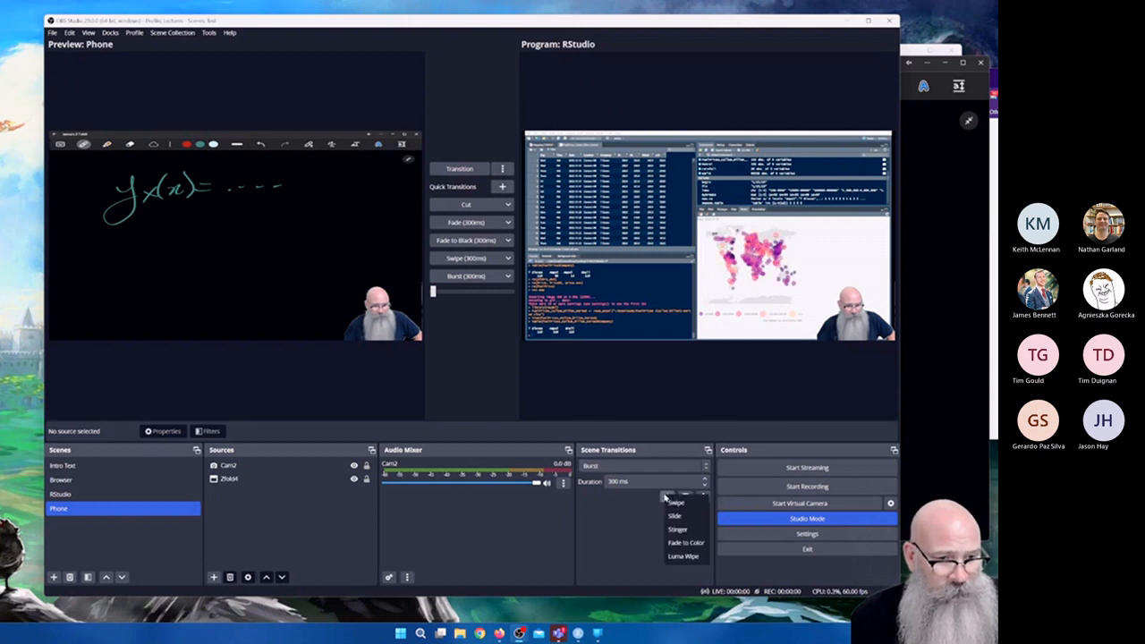
{"action": "left_click", "coordinate": [677, 530]}
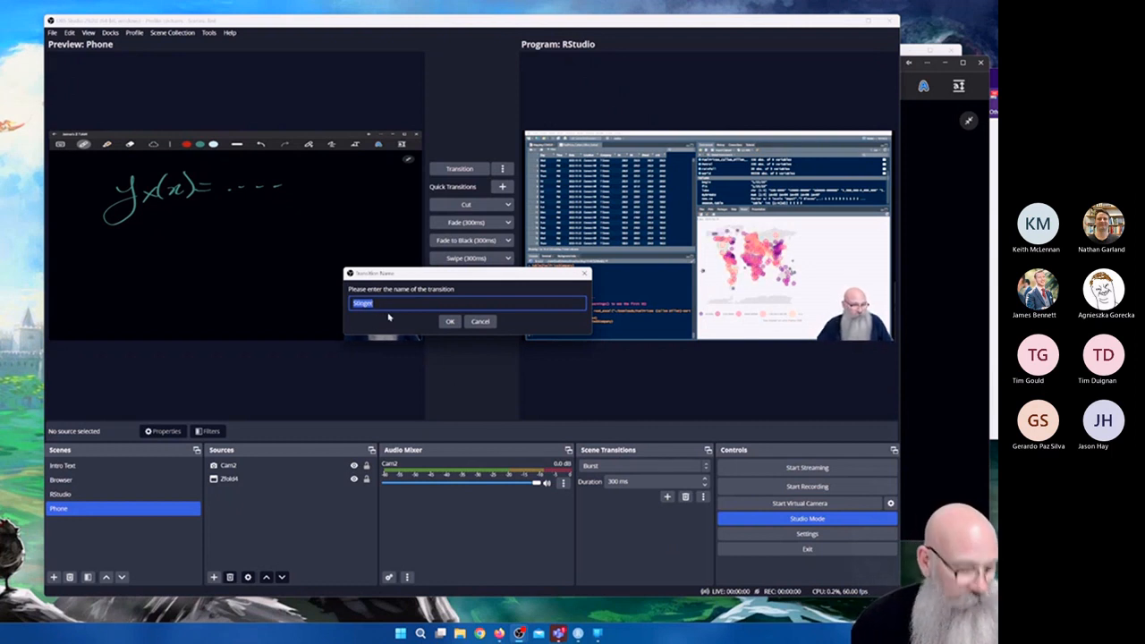
{"action": "type", "text": "Miranda"}
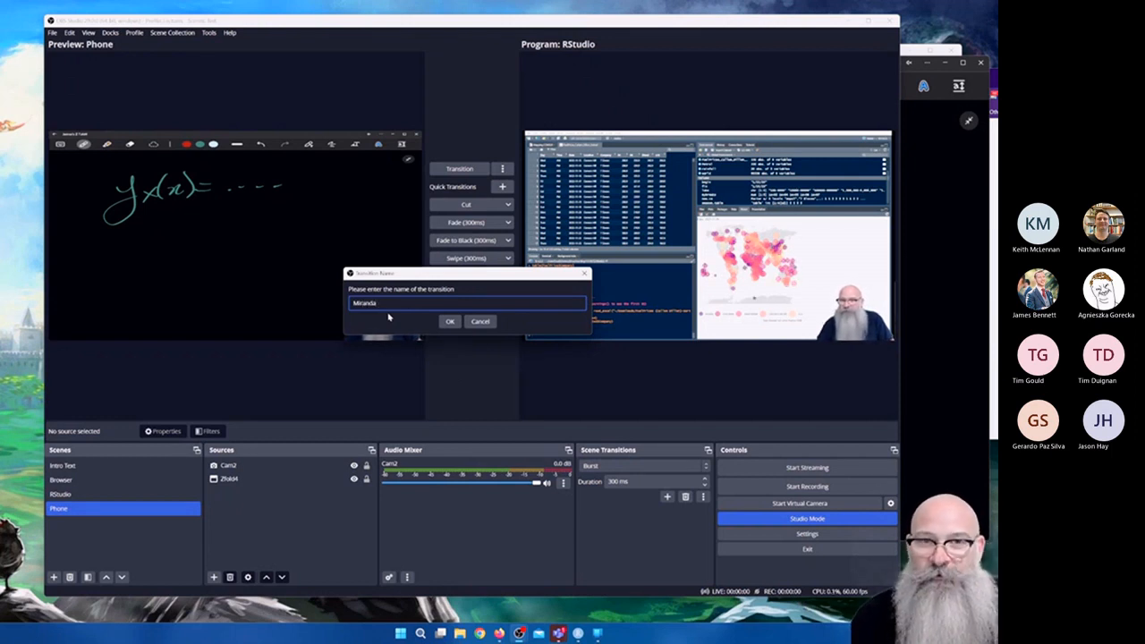
{"action": "left_click", "coordinate": [449, 322]}
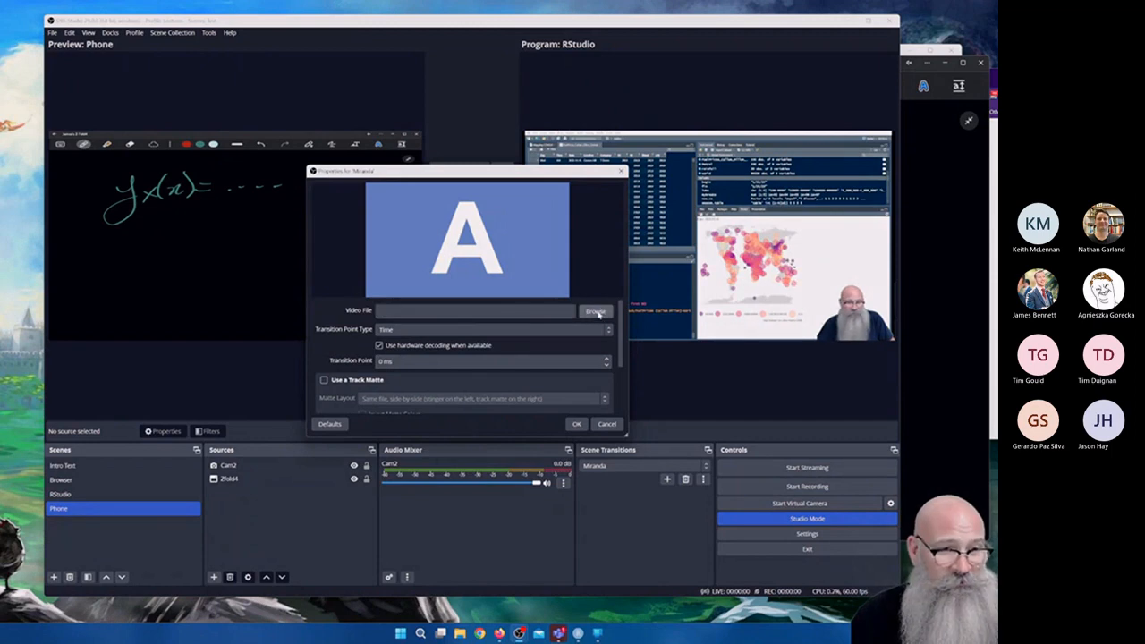
Set the stinger's video file to miranda.gif from the Videos folder and accept the transition's properties.
{"action": "left_click", "coordinate": [597, 312]}
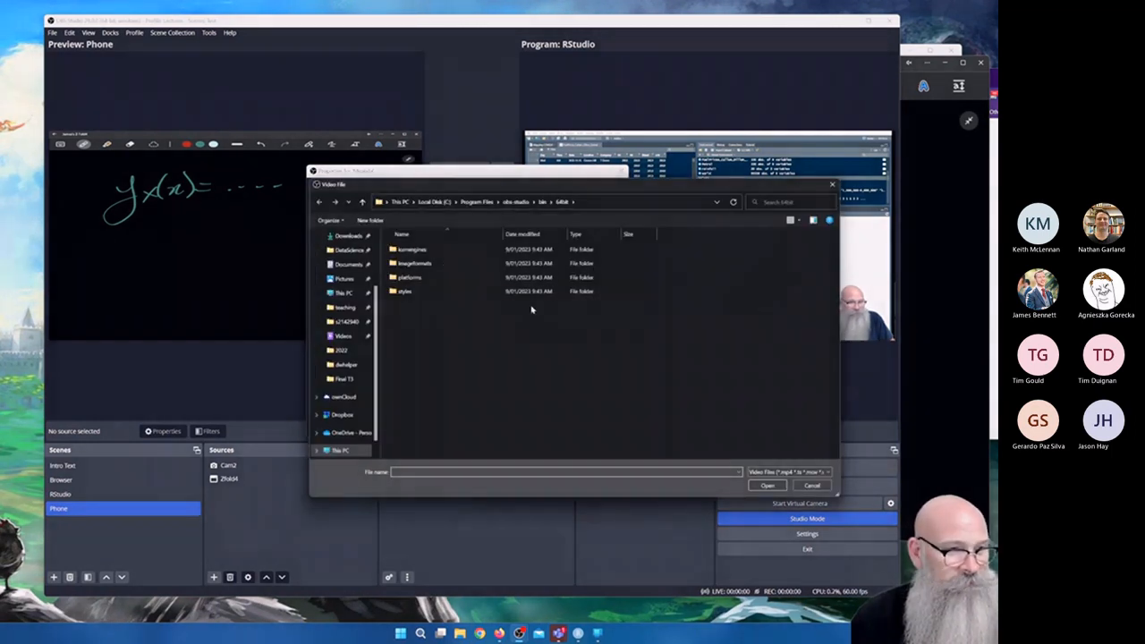
{"action": "left_click", "coordinate": [342, 237]}
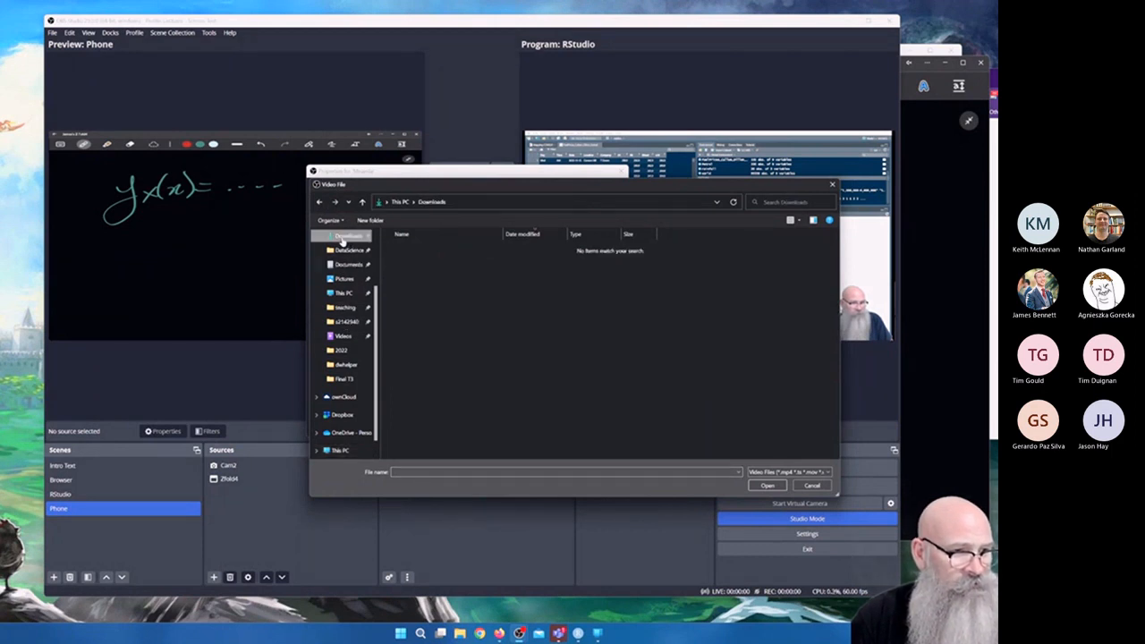
{"action": "left_click", "coordinate": [339, 336]}
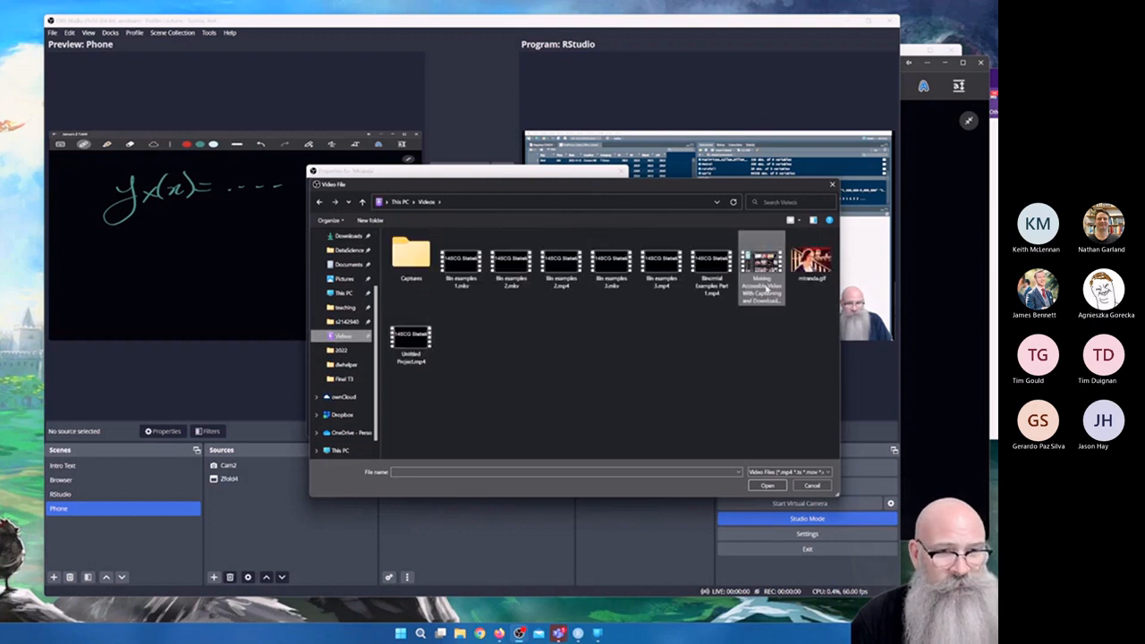
{"action": "left_click", "coordinate": [812, 263]}
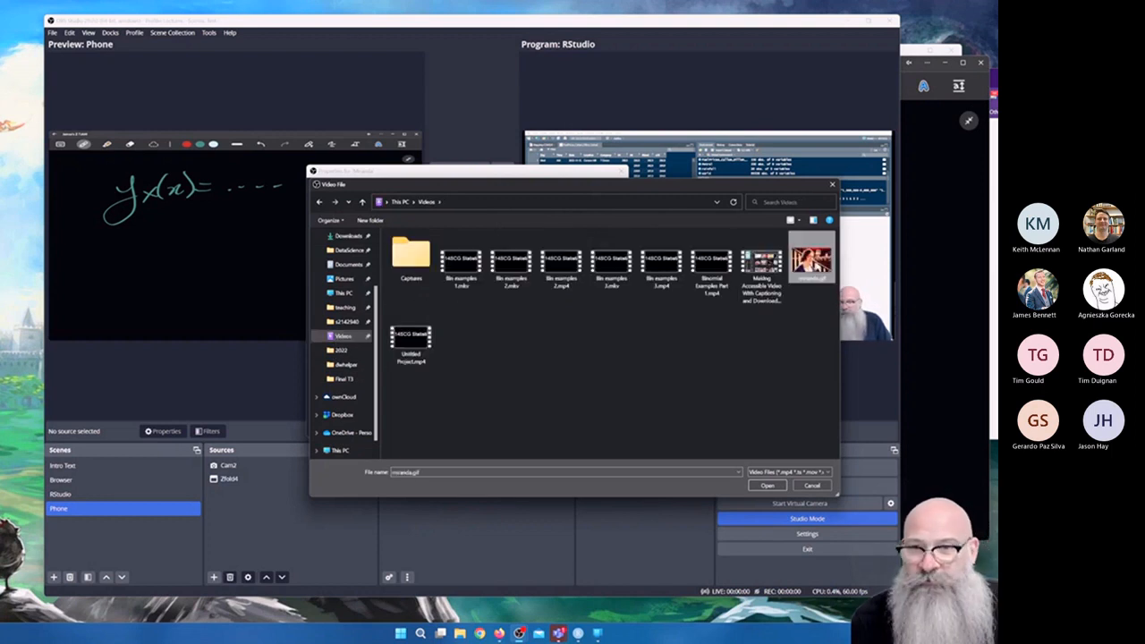
{"action": "left_click", "coordinate": [767, 485]}
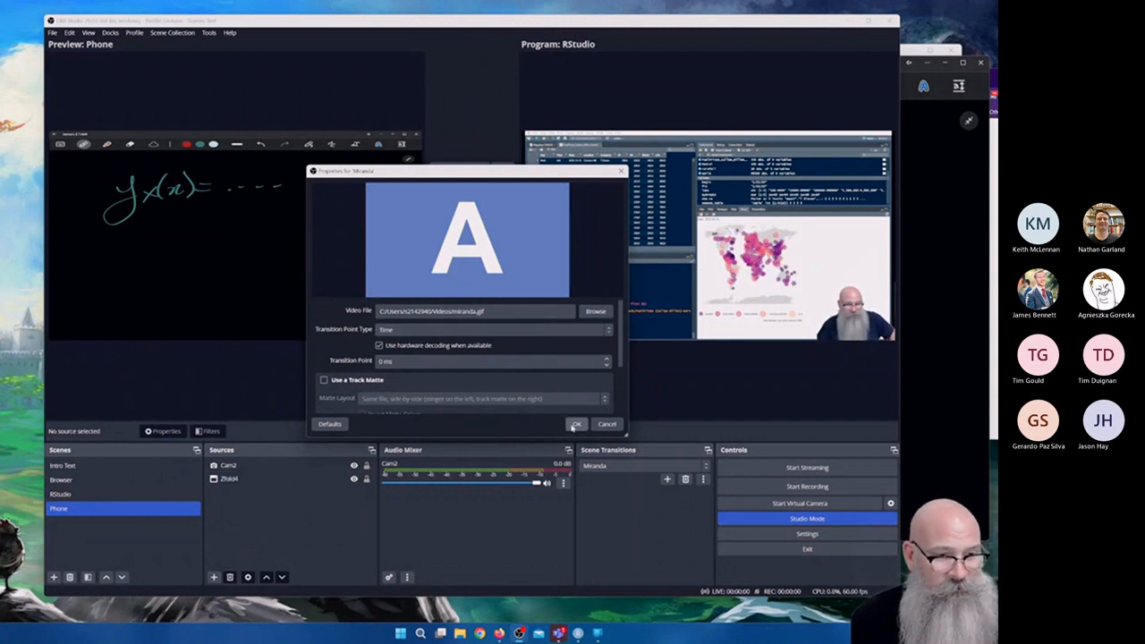
{"action": "left_click", "coordinate": [572, 425]}
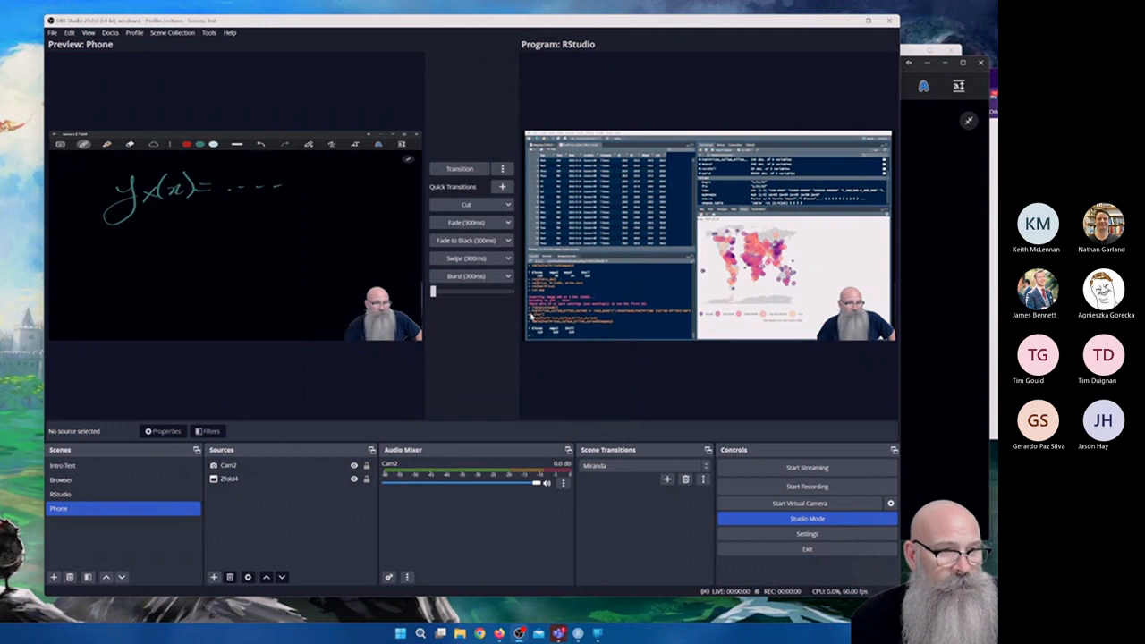
Add Miranda as a quick transition and demonstrate the stinger by switching between the Phone and RStudio scenes.
{"action": "left_click", "coordinate": [501, 188]}
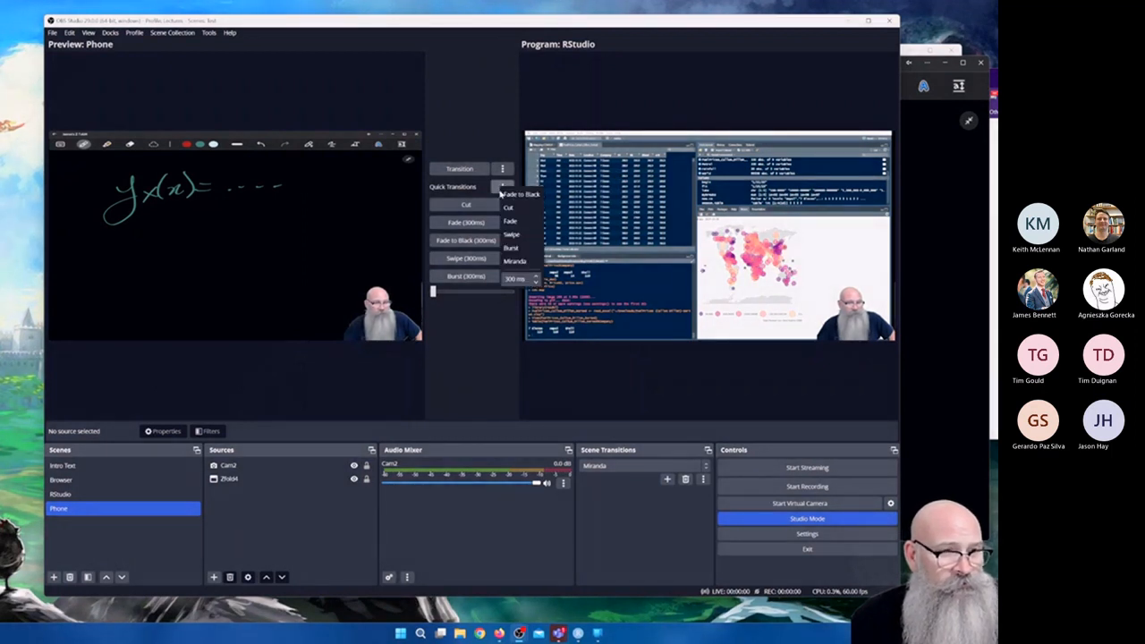
{"action": "left_click", "coordinate": [512, 260]}
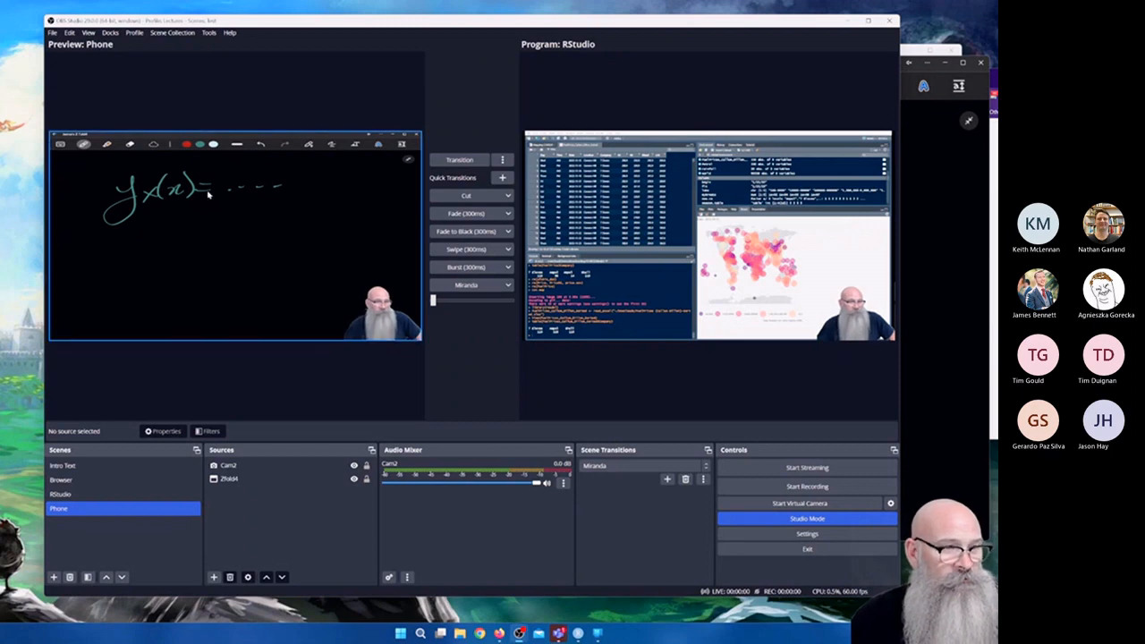
{"action": "left_click", "coordinate": [441, 164]}
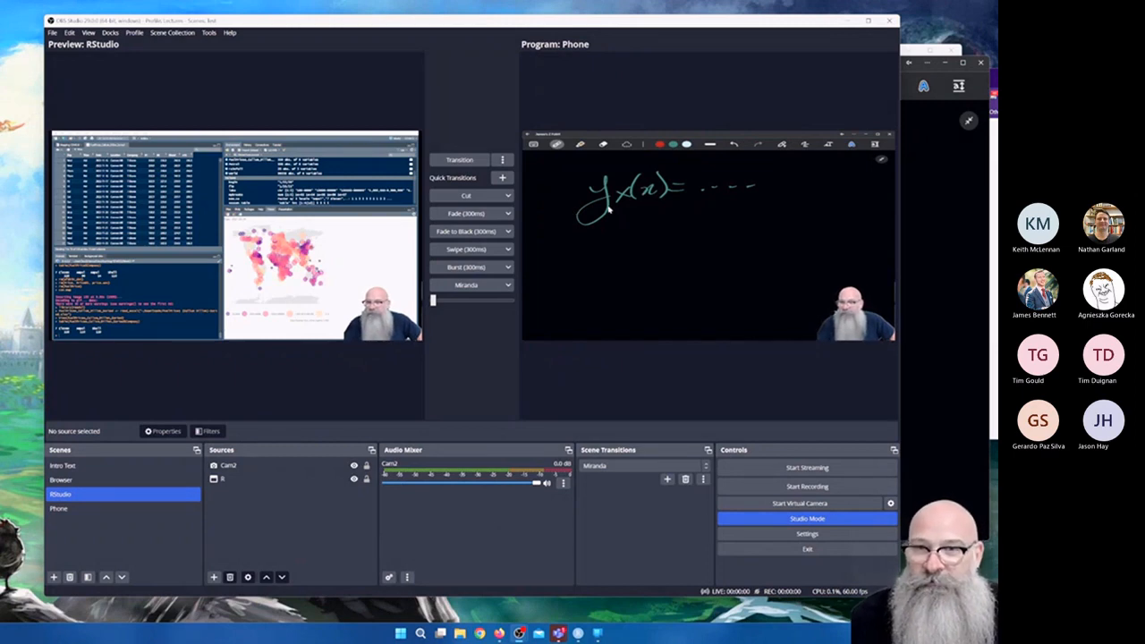
{"action": "left_click", "coordinate": [446, 162]}
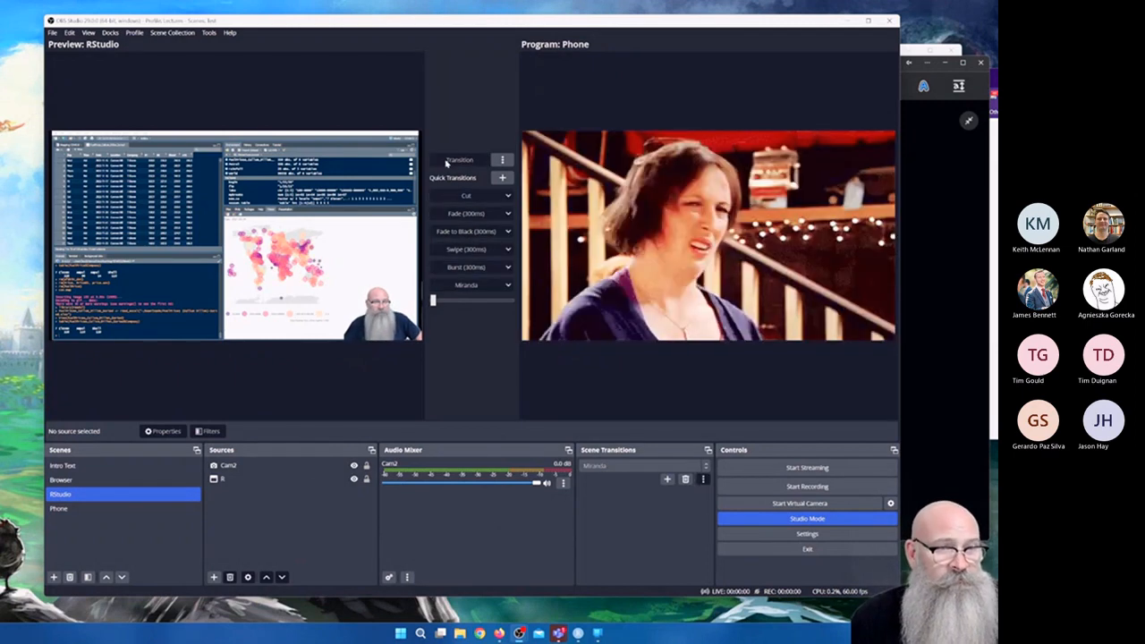
{"action": "left_click", "coordinate": [446, 162]}
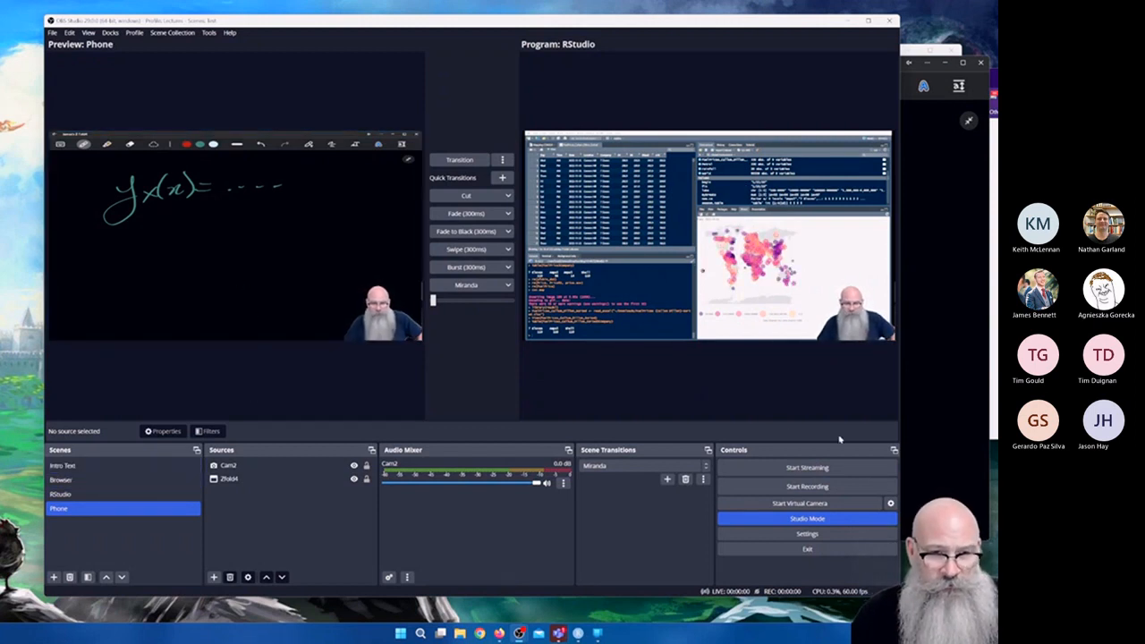
Start a short recording, pause it, and stop it.
{"action": "left_click", "coordinate": [807, 487]}
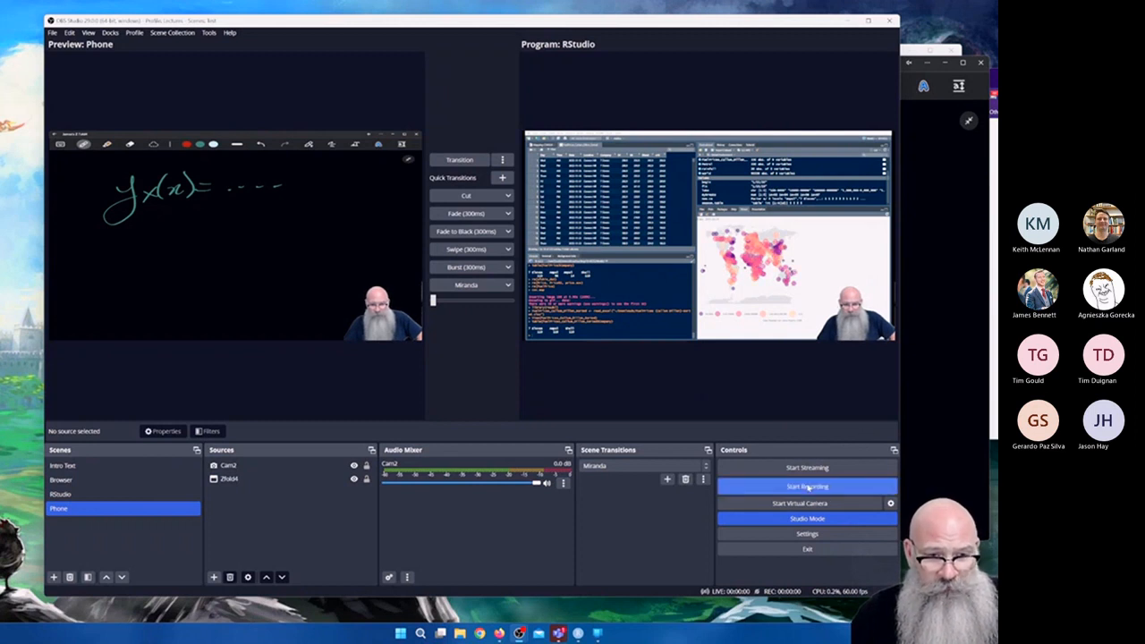
{"action": "left_click", "coordinate": [889, 486]}
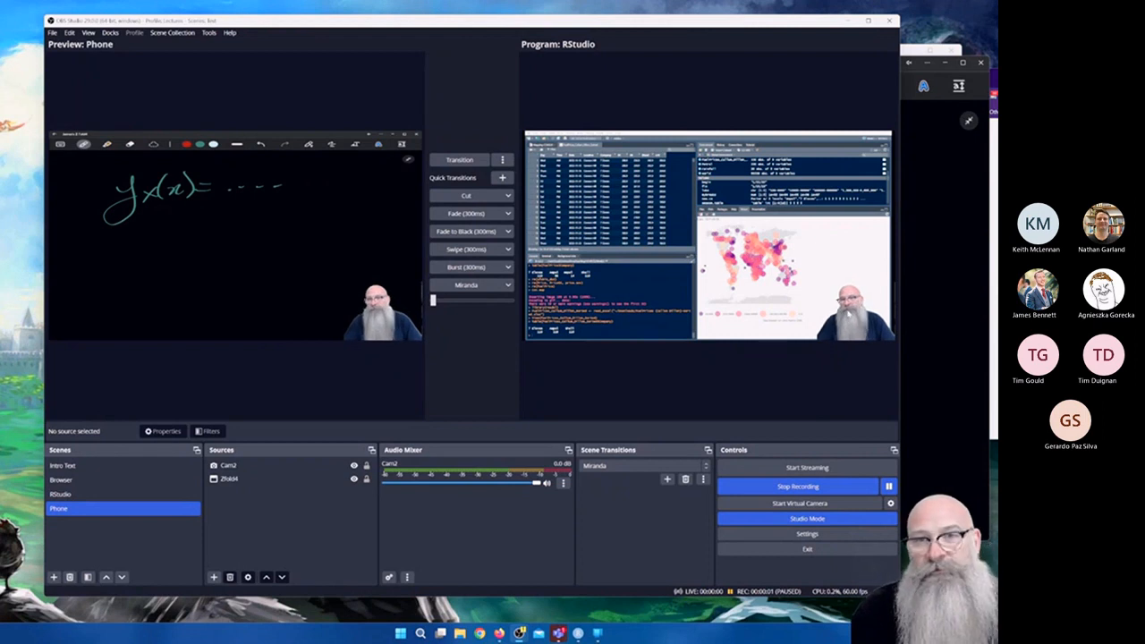
{"action": "left_click", "coordinate": [832, 486]}
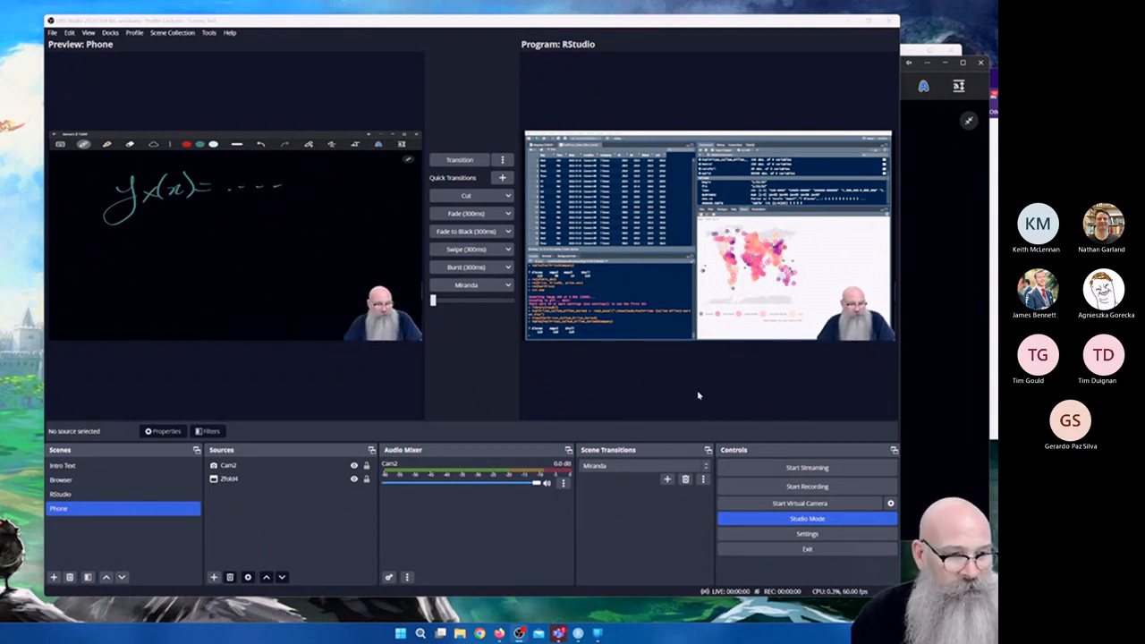
Look over the general settings and switch the output settings to the Advanced output mode.
{"action": "left_click", "coordinate": [52, 34]}
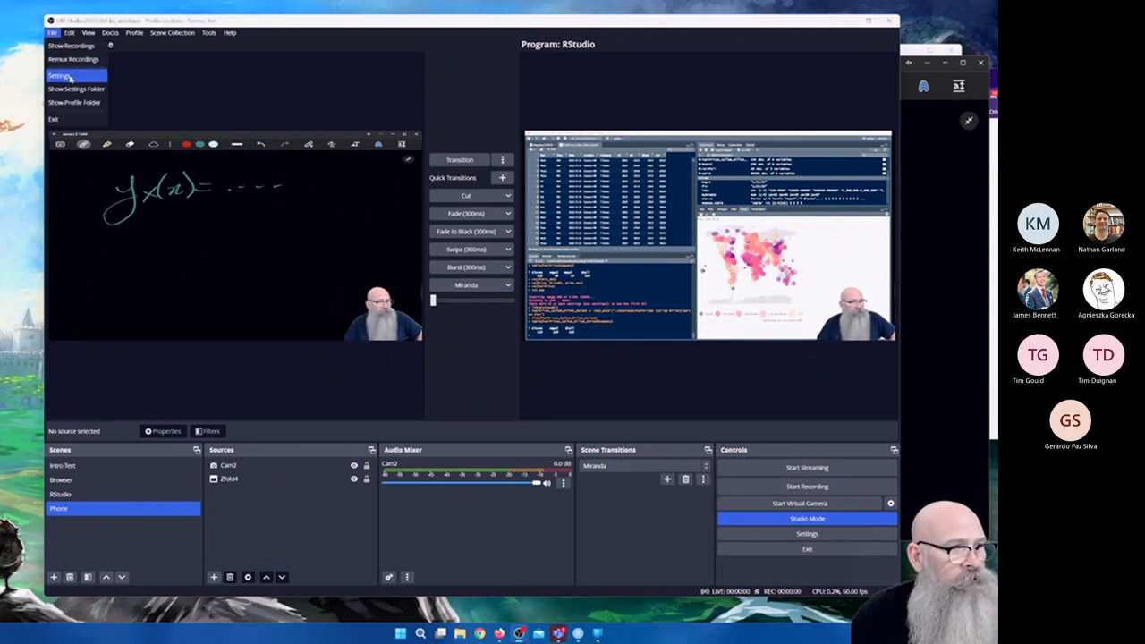
{"action": "left_click", "coordinate": [68, 76]}
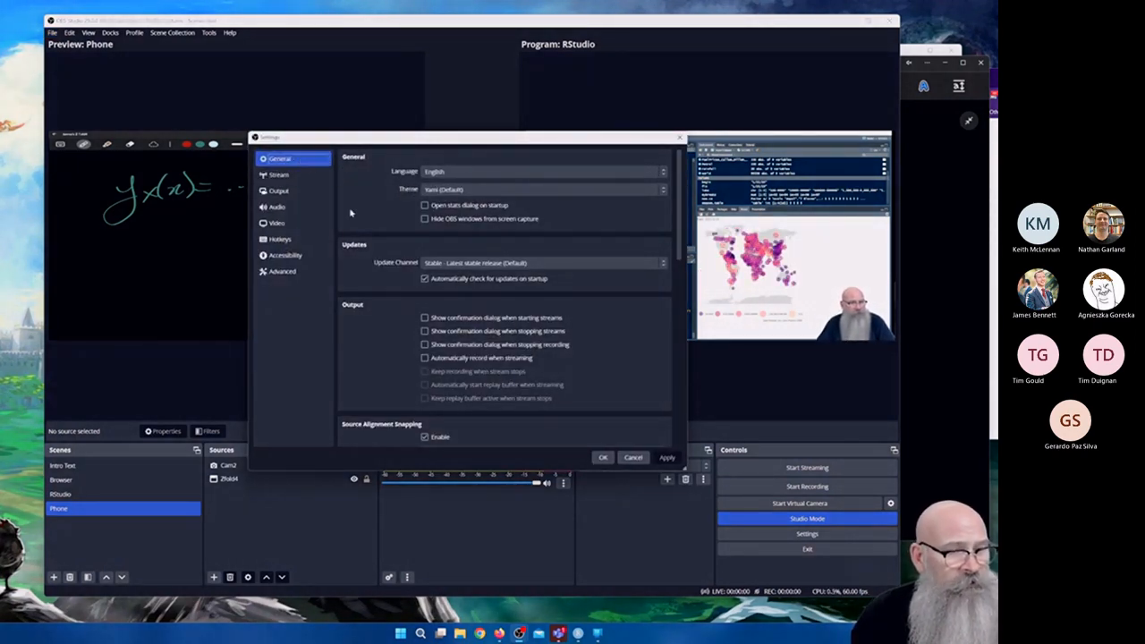
{"action": "scroll", "coordinate": [528, 280], "scroll_direction": "down", "scroll_amount": 3}
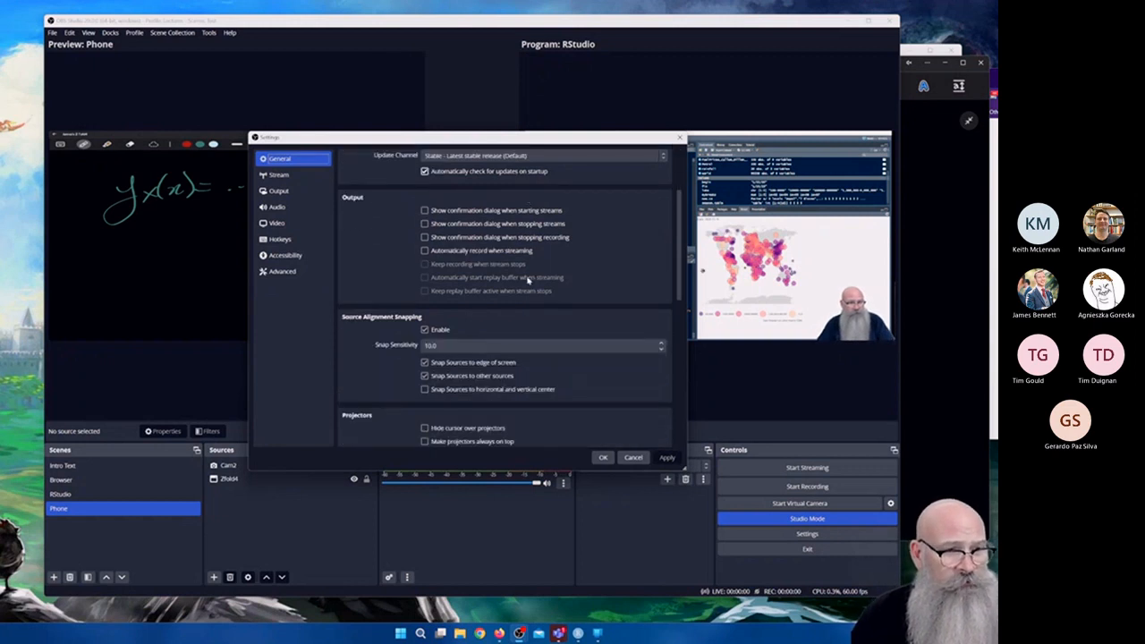
{"action": "left_click", "coordinate": [279, 191]}
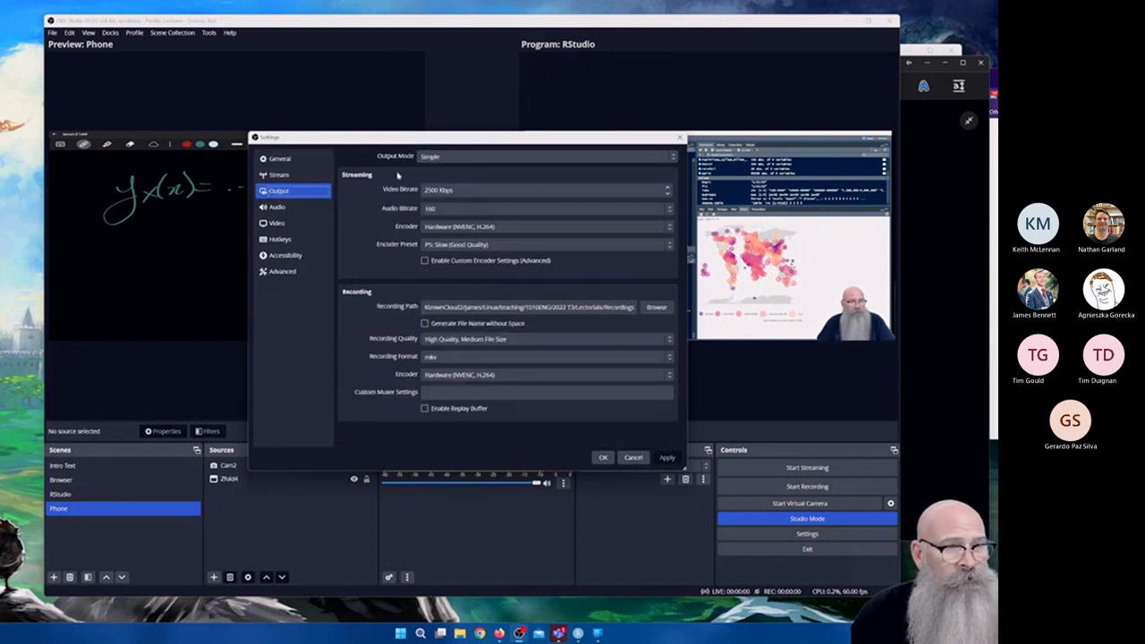
{"action": "left_click", "coordinate": [464, 160]}
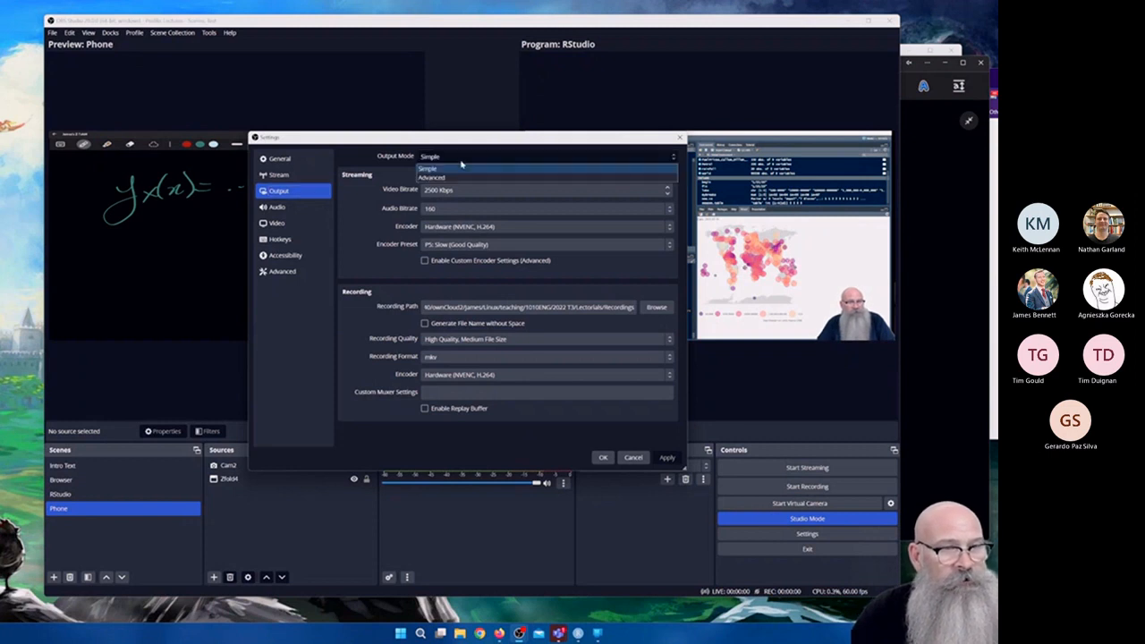
{"action": "left_click", "coordinate": [433, 178]}
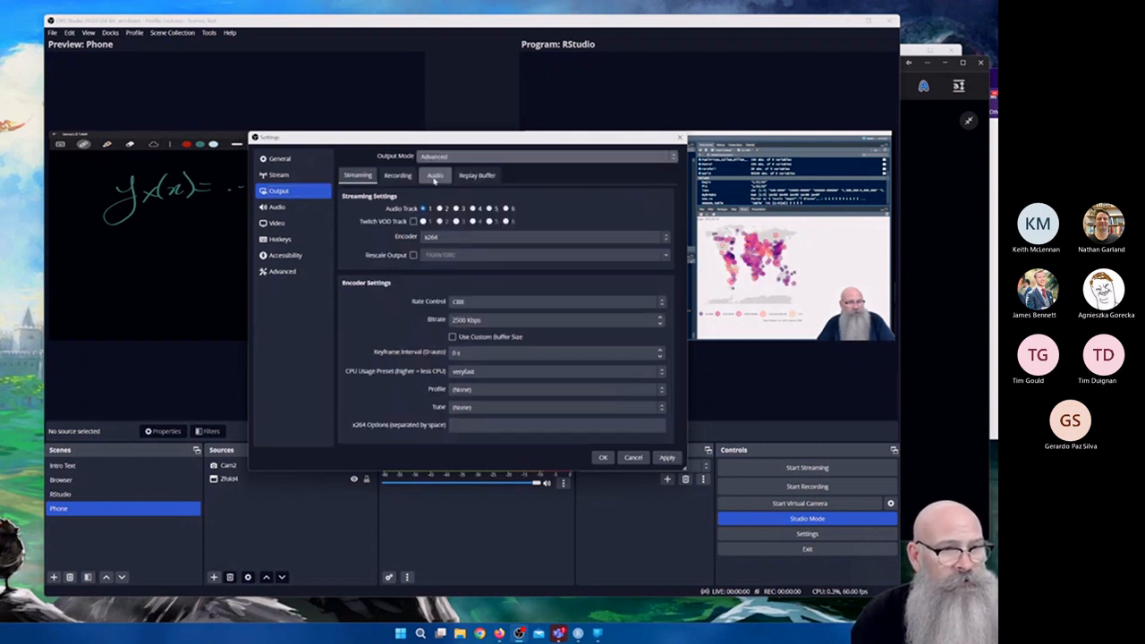
Switch the output mode to Simple, review the recording quality and format choices, and leave the settings without saving.
{"action": "left_click", "coordinate": [480, 157]}
{"action": "left_click", "coordinate": [461, 169]}
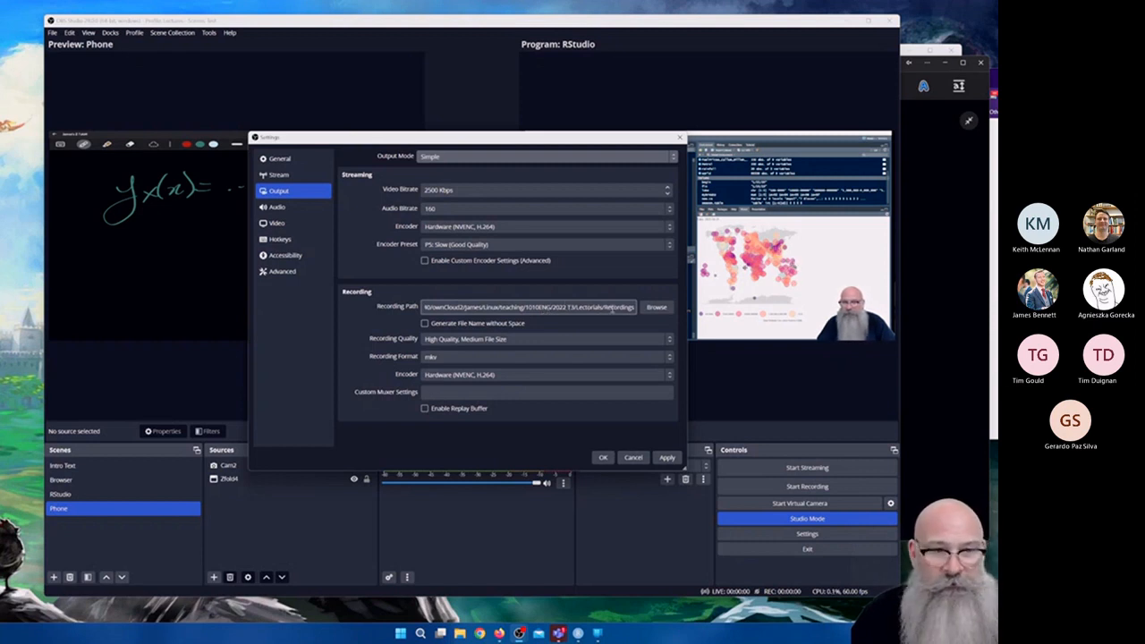
{"action": "left_click", "coordinate": [529, 340]}
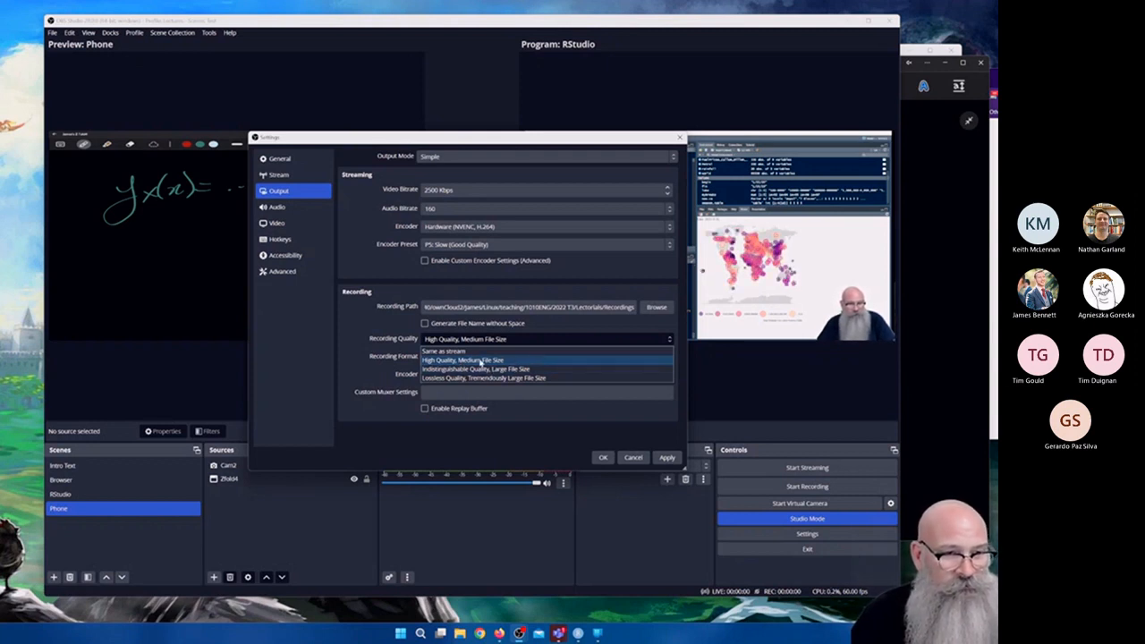
{"action": "left_click", "coordinate": [481, 361]}
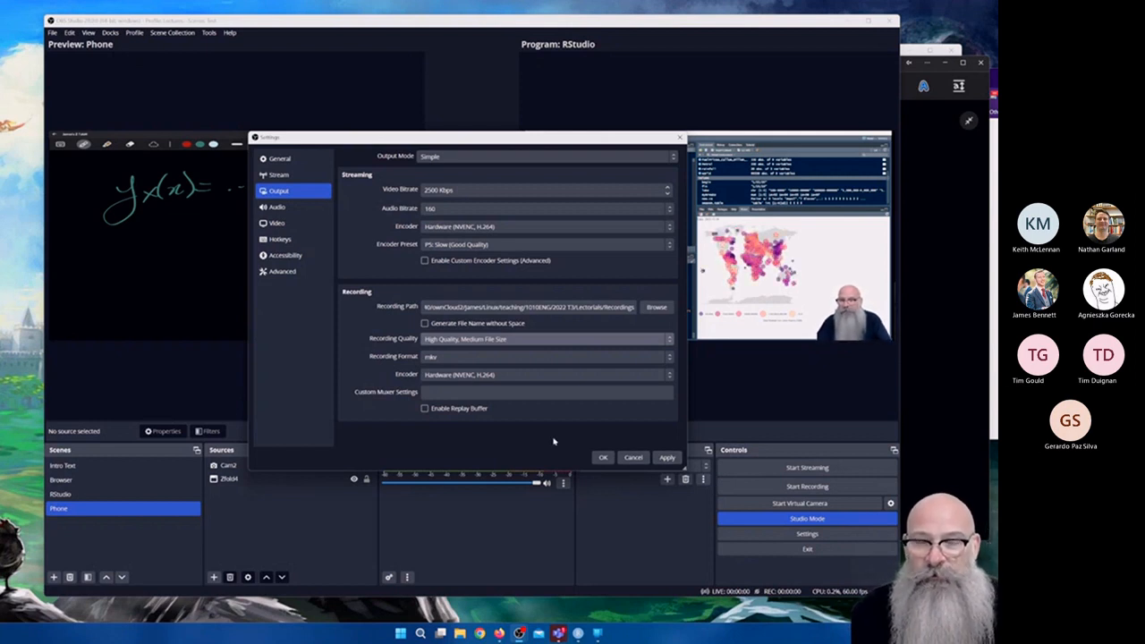
{"action": "left_click", "coordinate": [445, 359]}
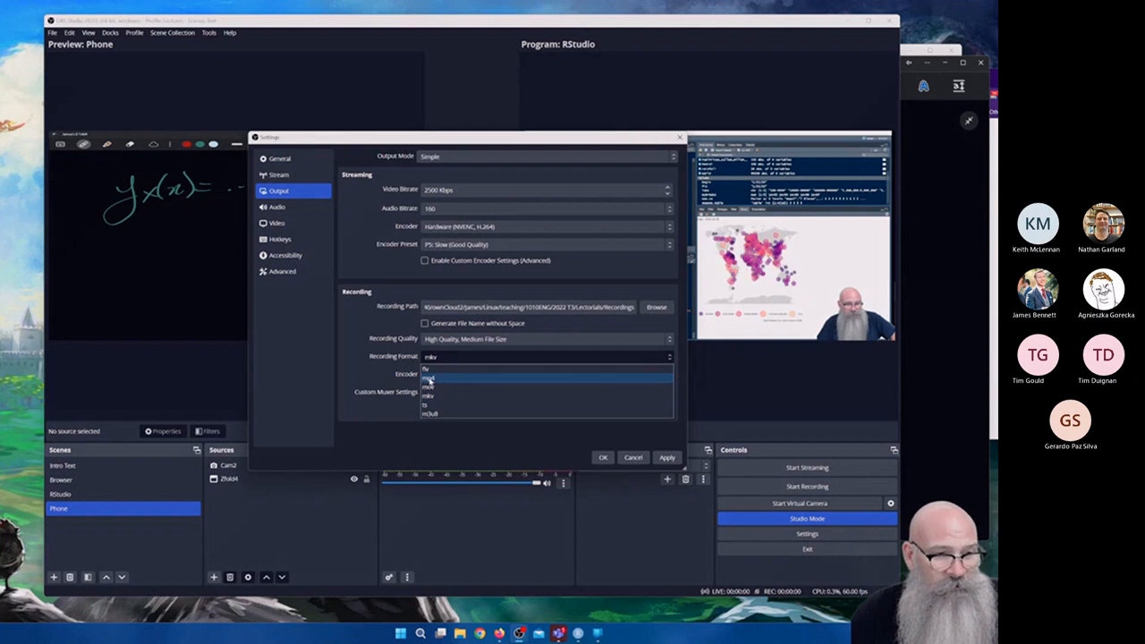
{"action": "left_click", "coordinate": [442, 398]}
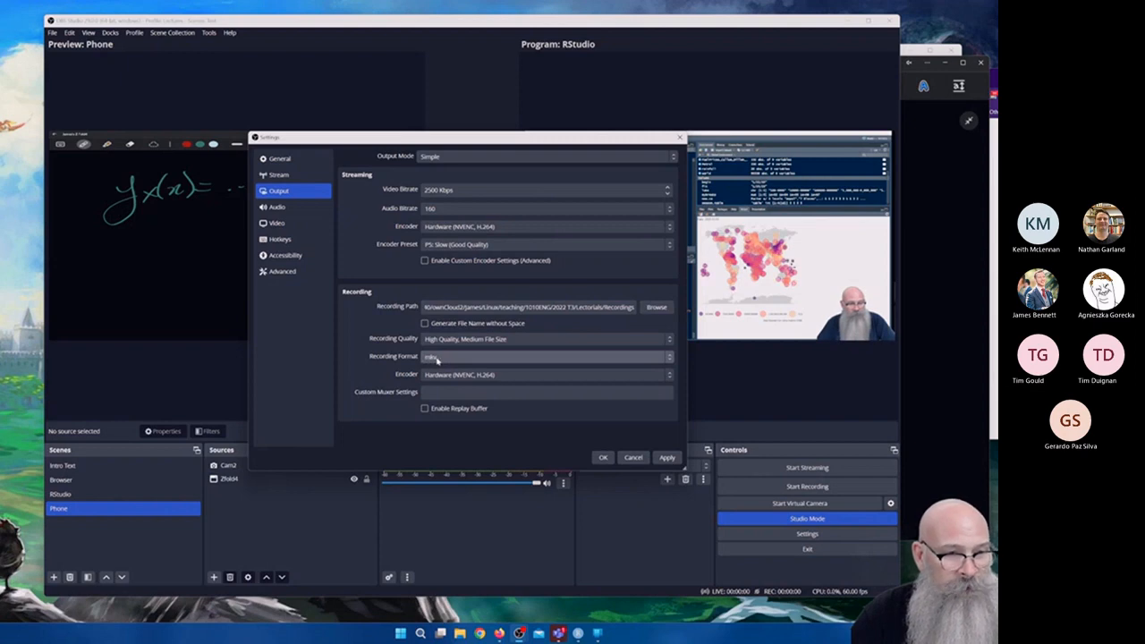
{"action": "left_click", "coordinate": [631, 458]}
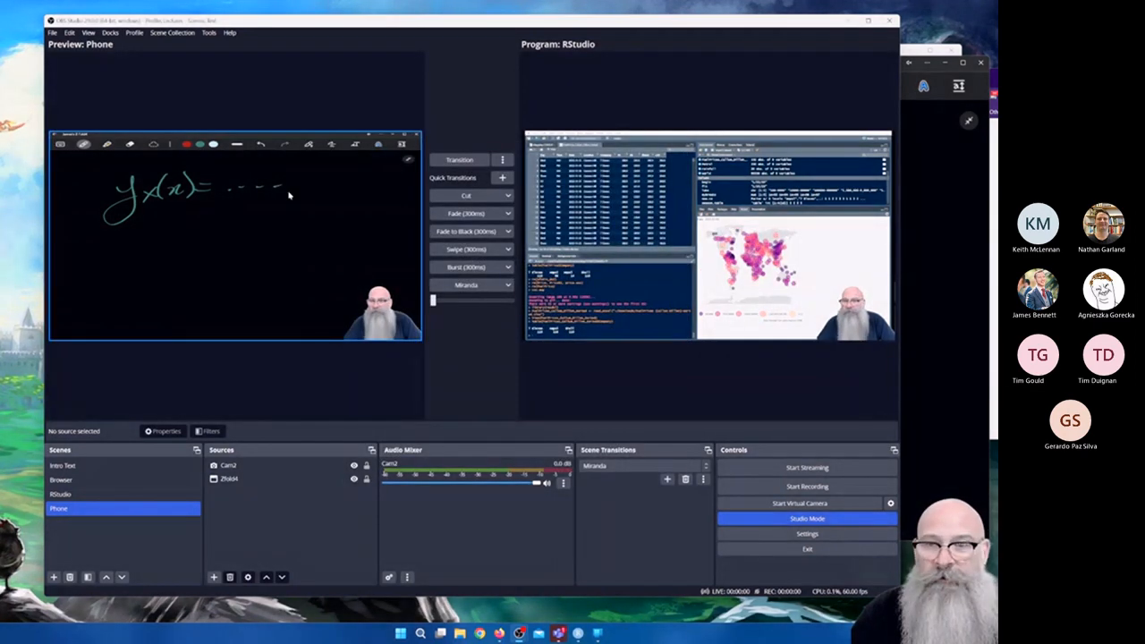
{"action": "left_click", "coordinate": [52, 33]}
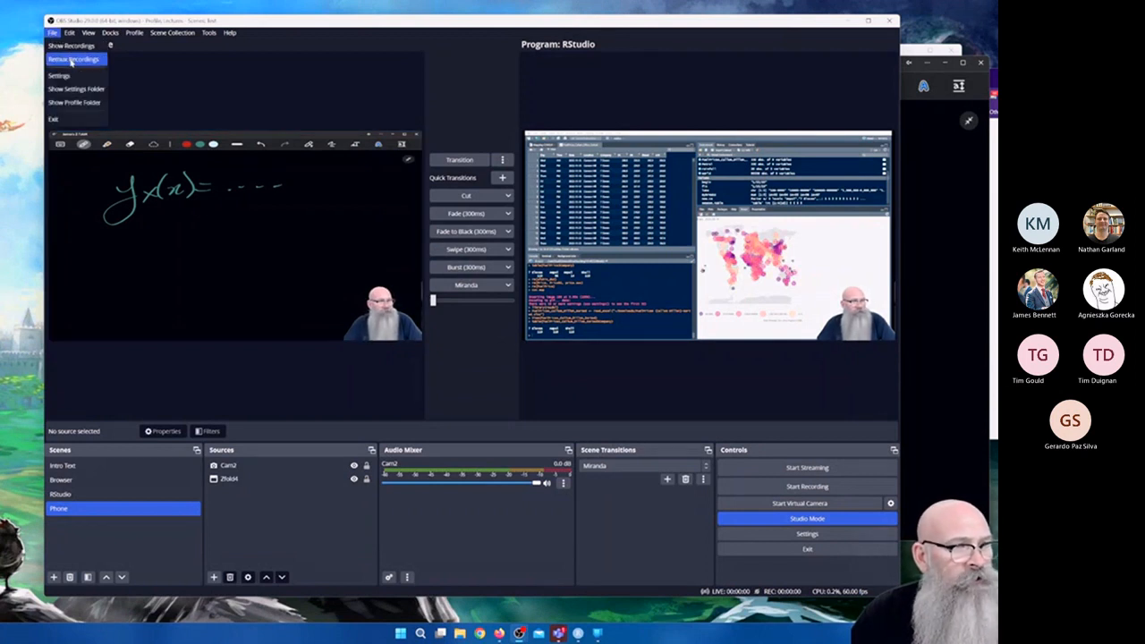
{"action": "left_click", "coordinate": [77, 59]}
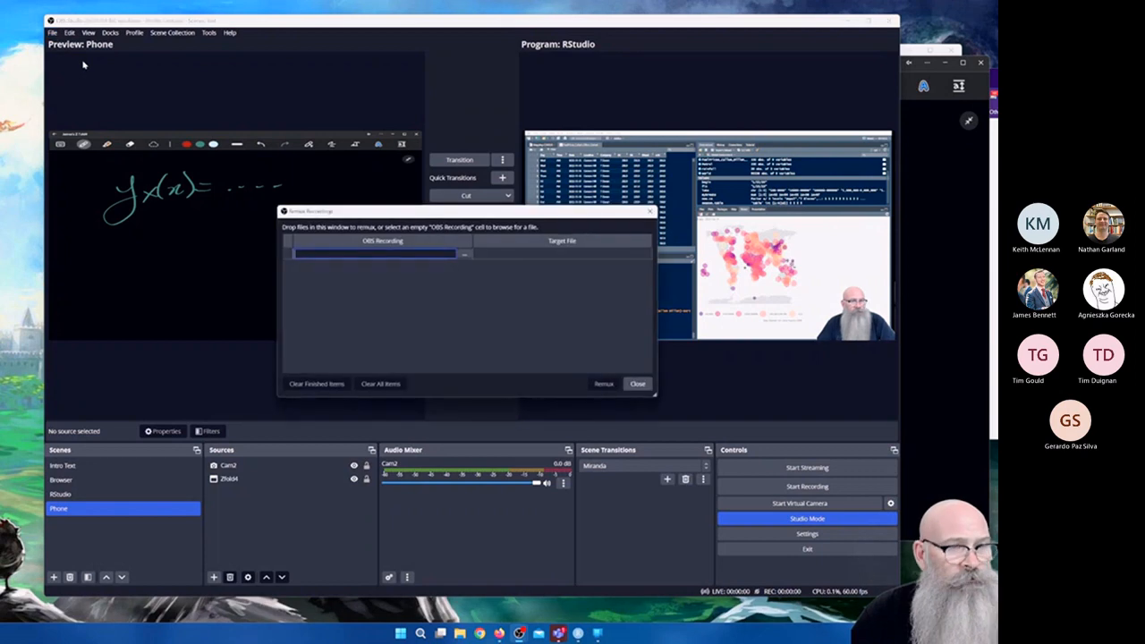
{"action": "left_click", "coordinate": [464, 254]}
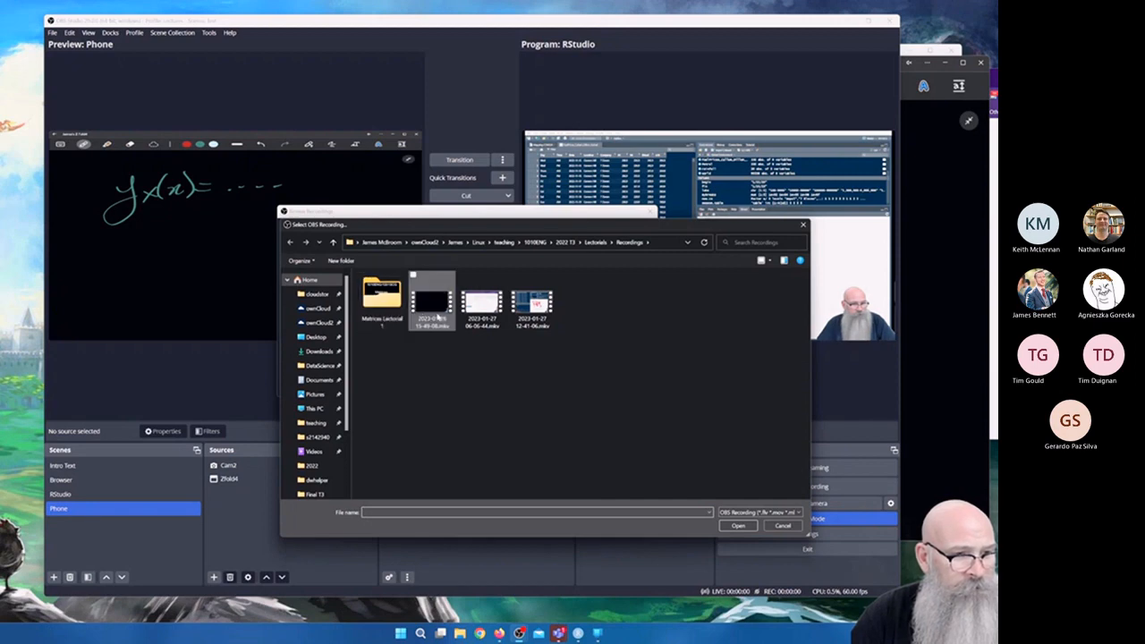
{"action": "left_click", "coordinate": [486, 310]}
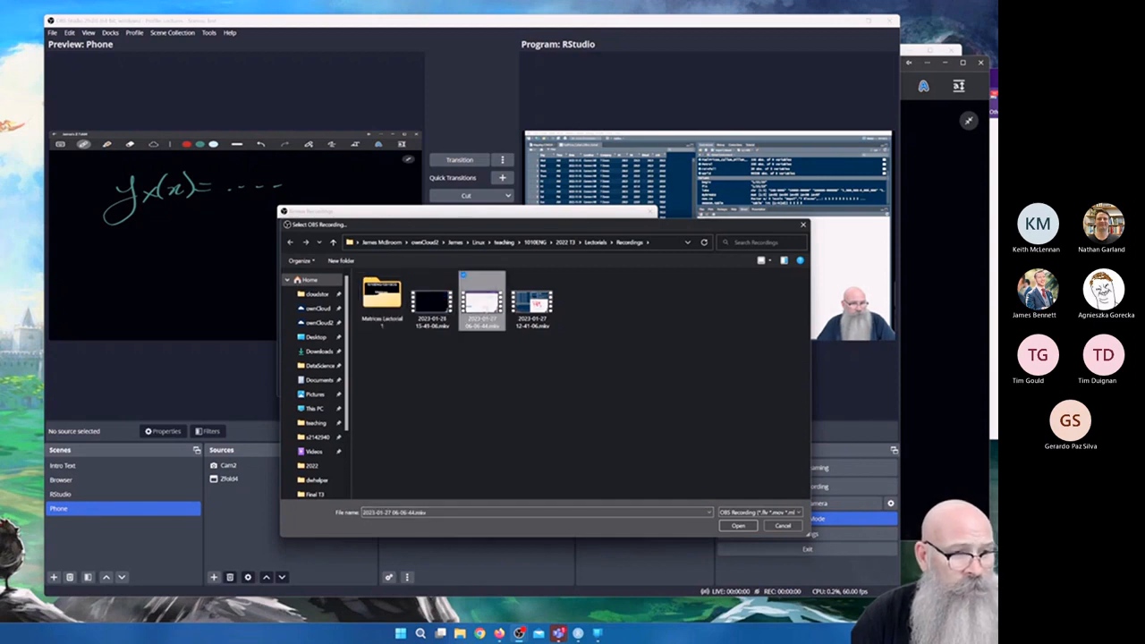
{"action": "double_click", "coordinate": [487, 309]}
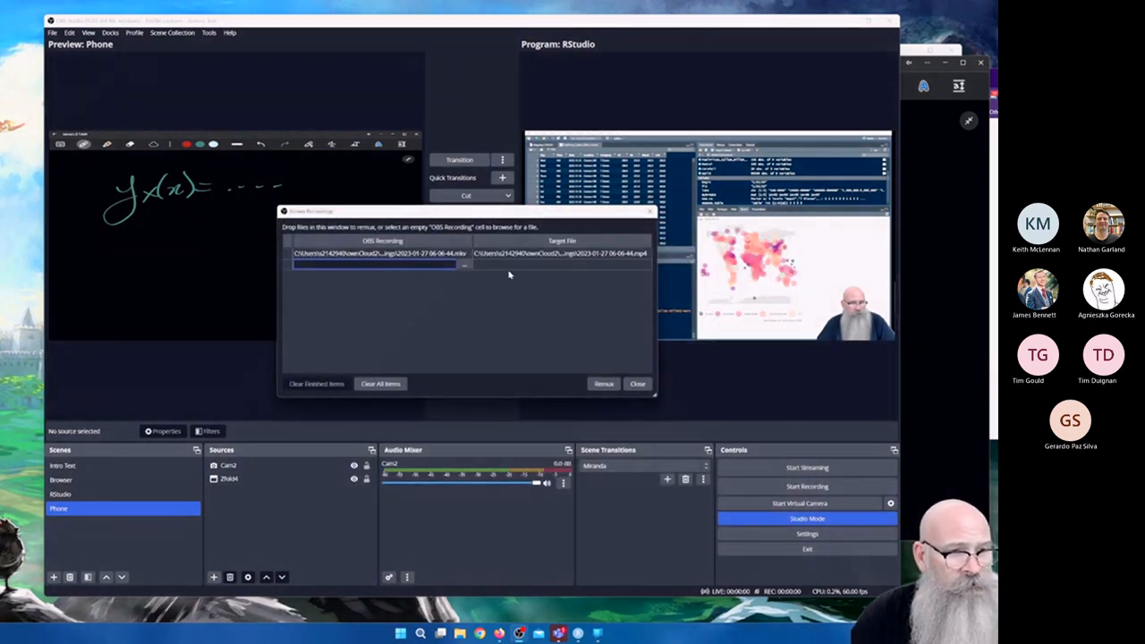
{"action": "left_click", "coordinate": [599, 385]}
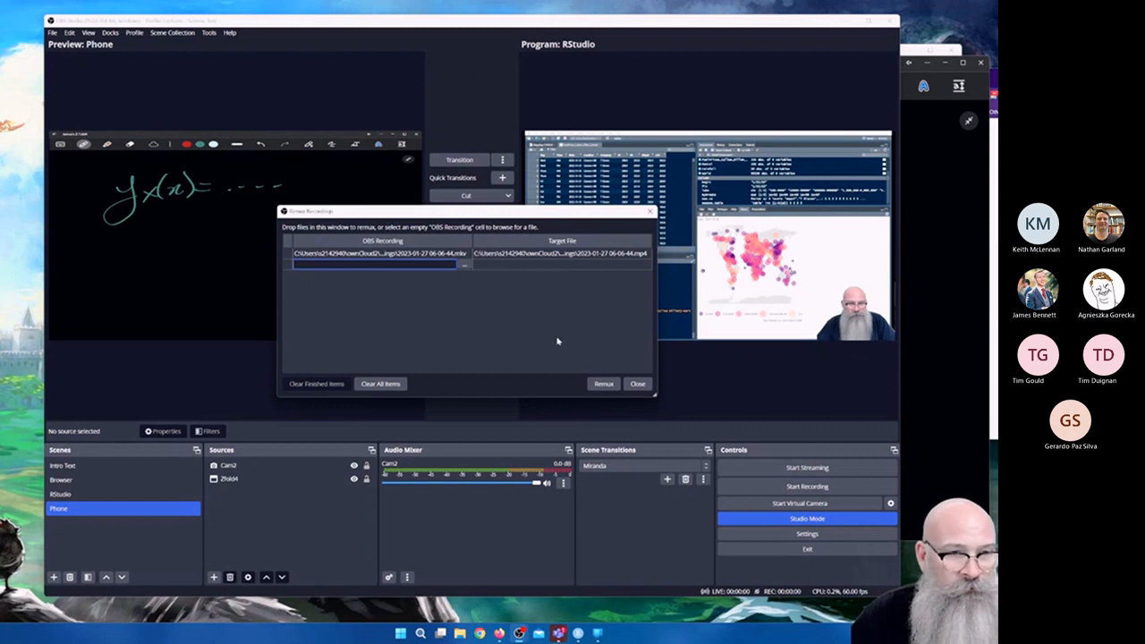
{"action": "left_click", "coordinate": [636, 384]}
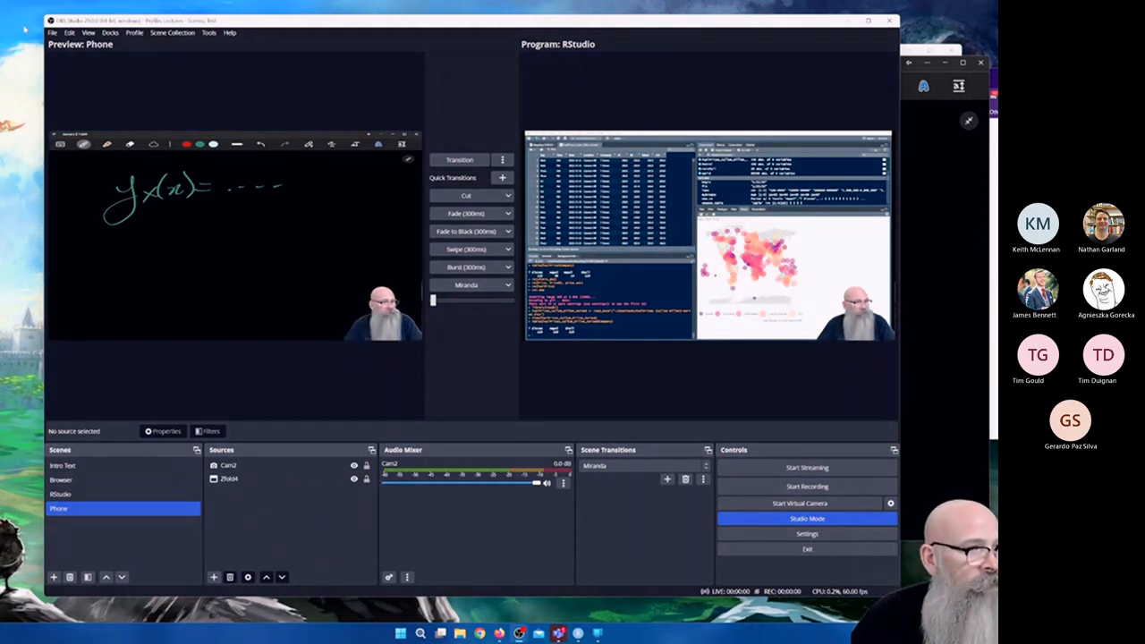
Set the Desktop Audio global device to Default in the audio settings and apply the change.
{"action": "left_click", "coordinate": [52, 32]}
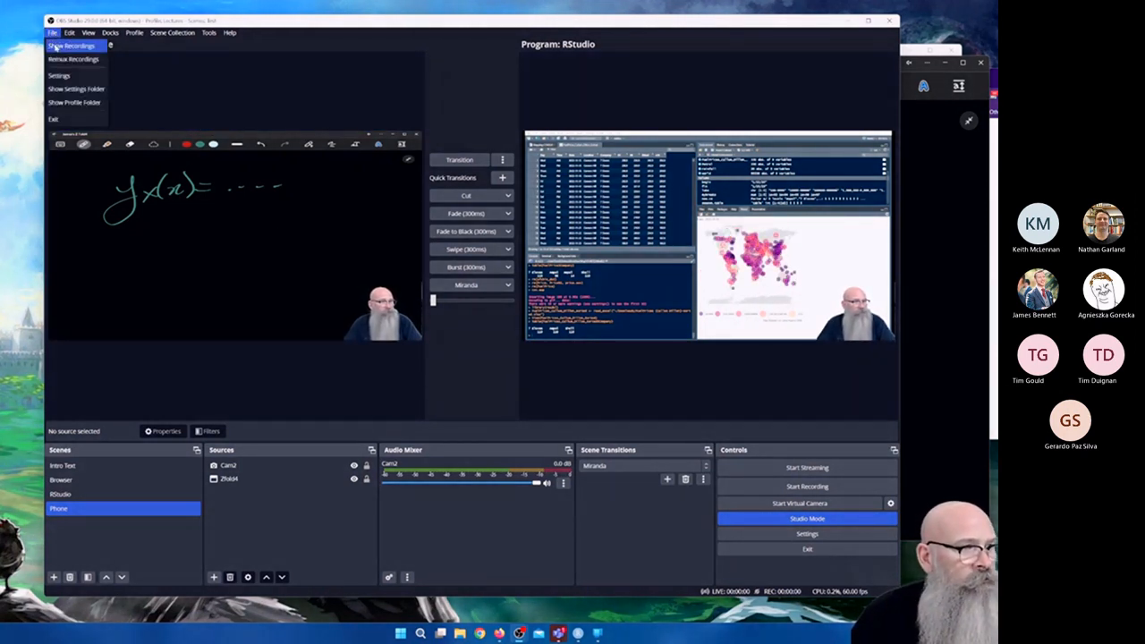
{"action": "key", "text": "Escape"}
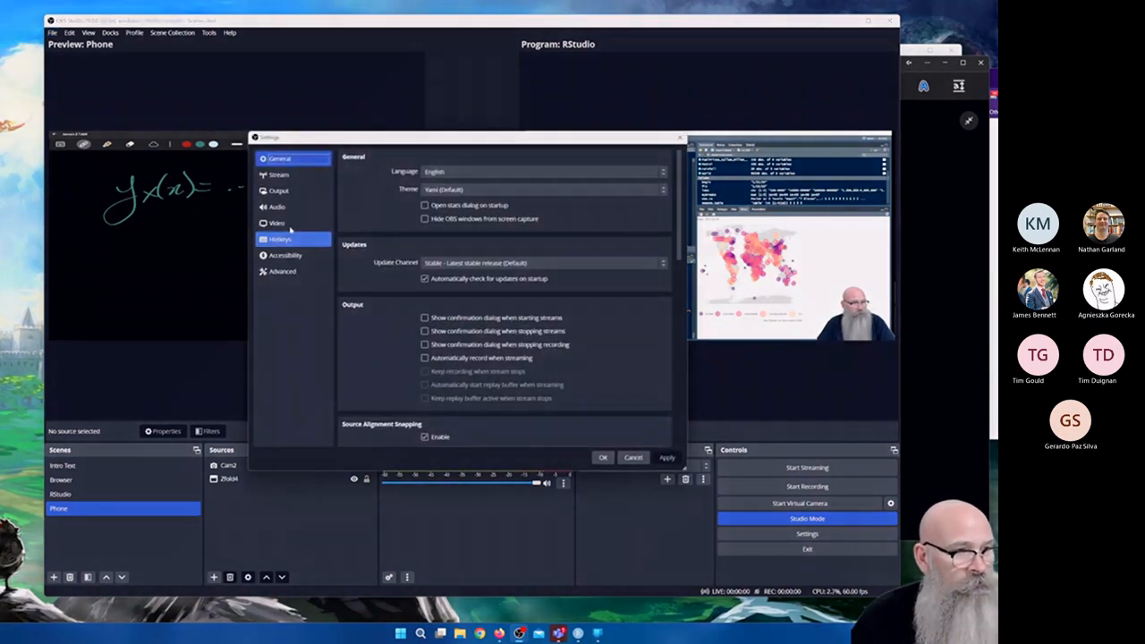
{"action": "left_click", "coordinate": [277, 208]}
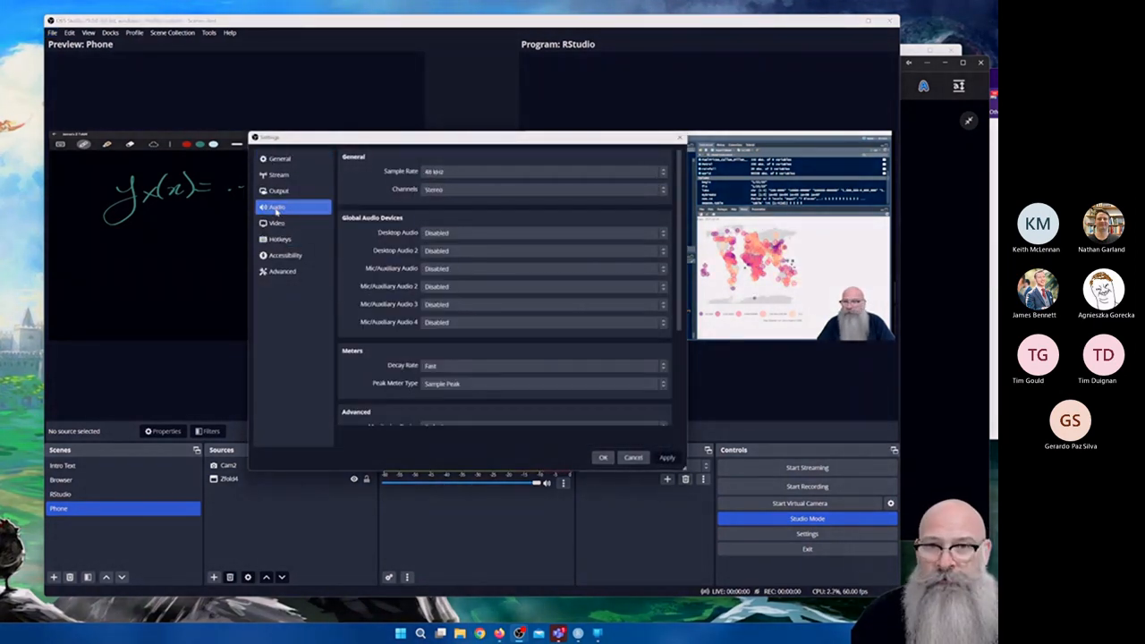
{"action": "left_click", "coordinate": [455, 233]}
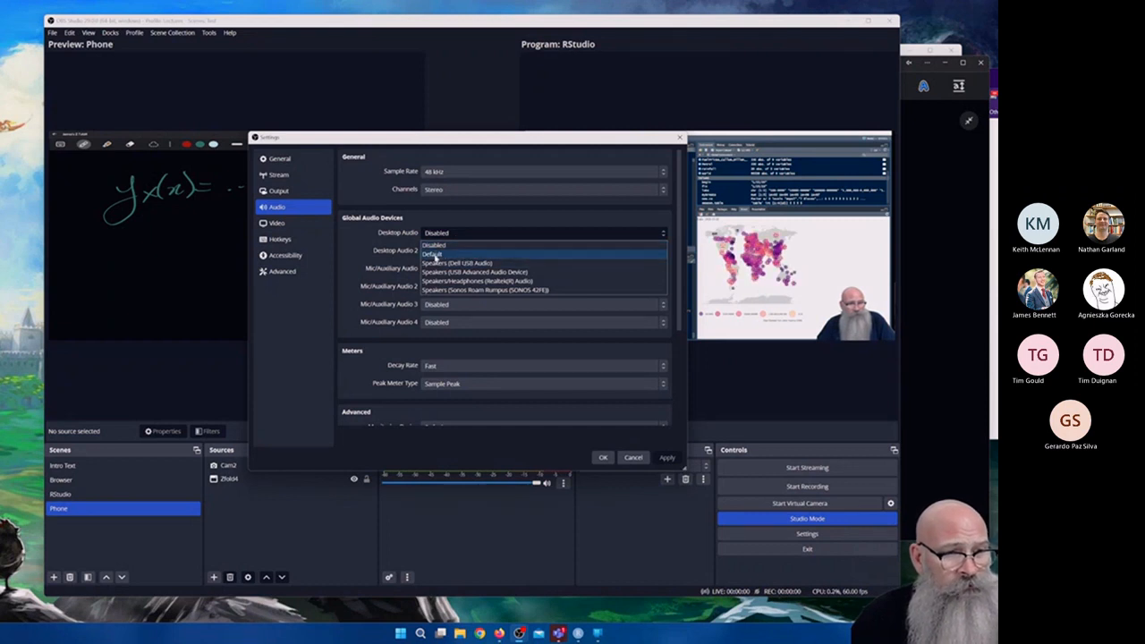
{"action": "left_click", "coordinate": [435, 255]}
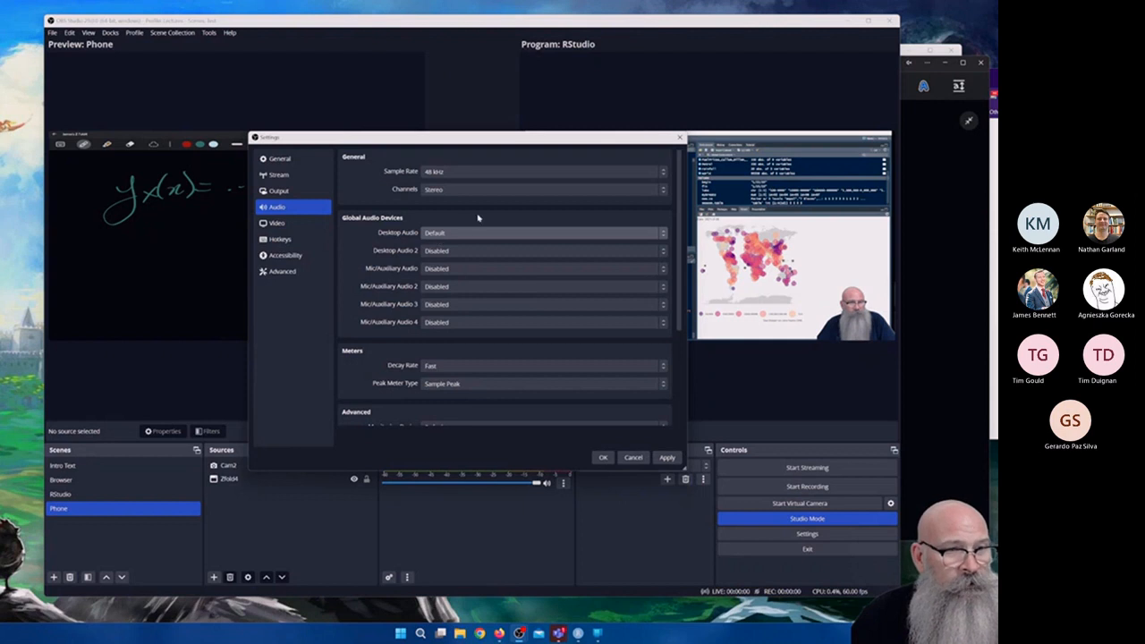
{"action": "left_click_drag", "start_coordinate": [463, 137], "coordinate": [427, 82]}
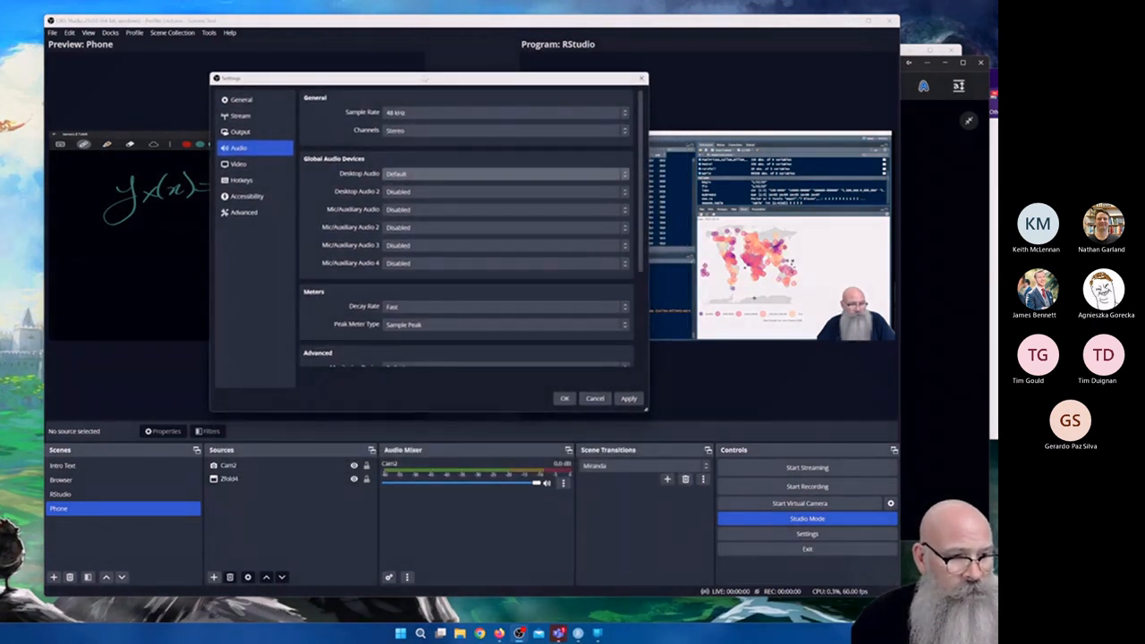
{"action": "left_click", "coordinate": [638, 404]}
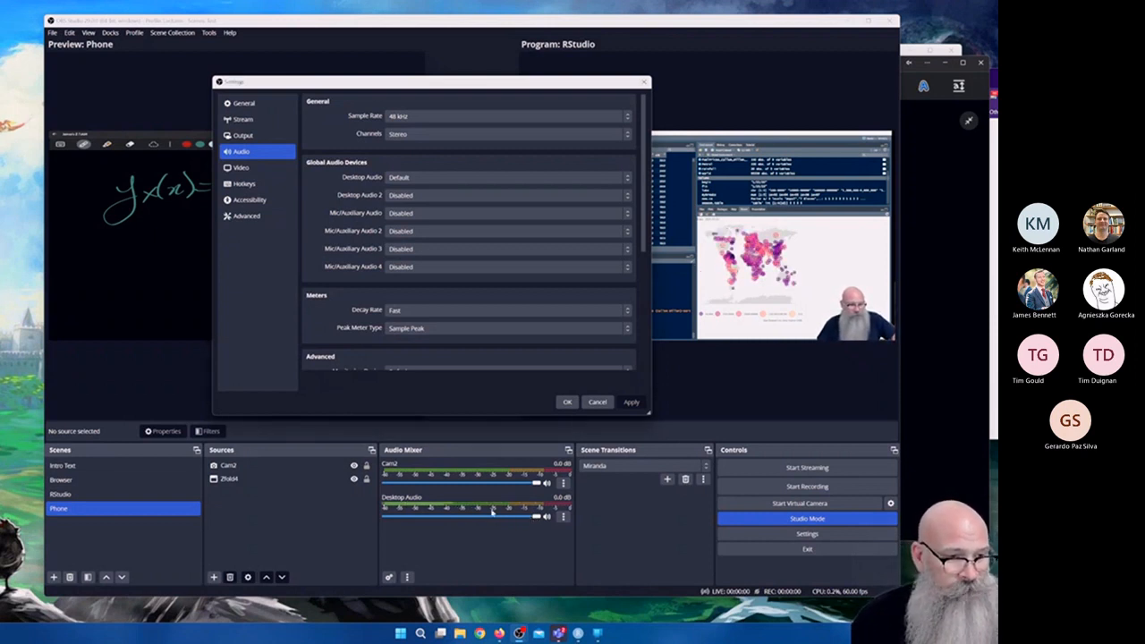
Set Mic/Auxiliary Audio to Microphone Array (Realtek(R) Audio) and accept the settings.
{"action": "left_click", "coordinate": [402, 215]}
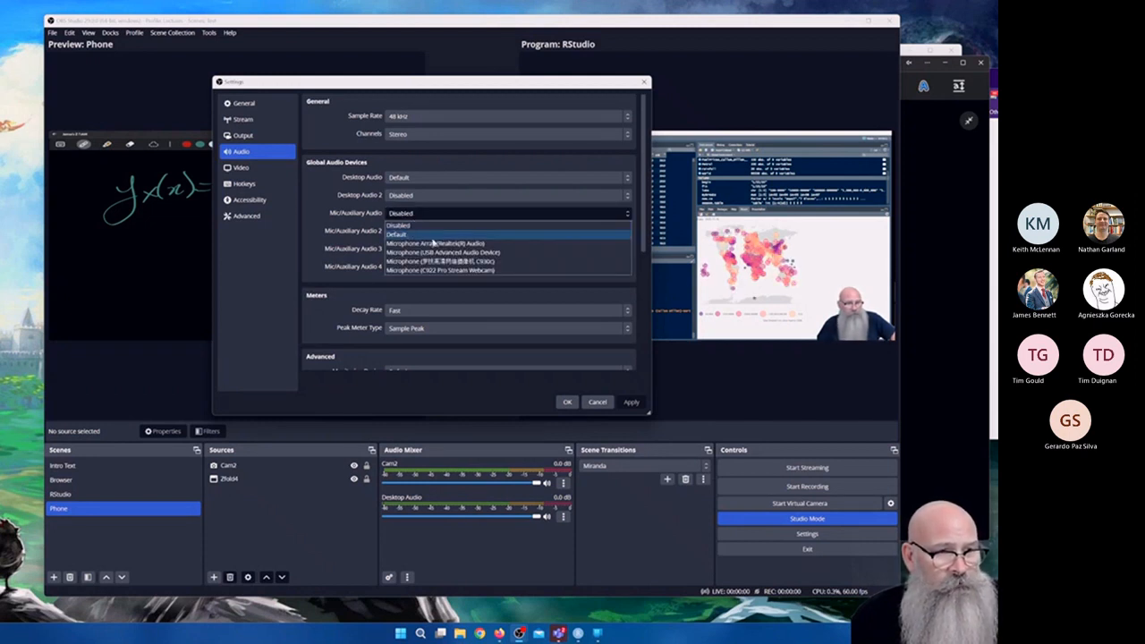
{"action": "left_click", "coordinate": [440, 244]}
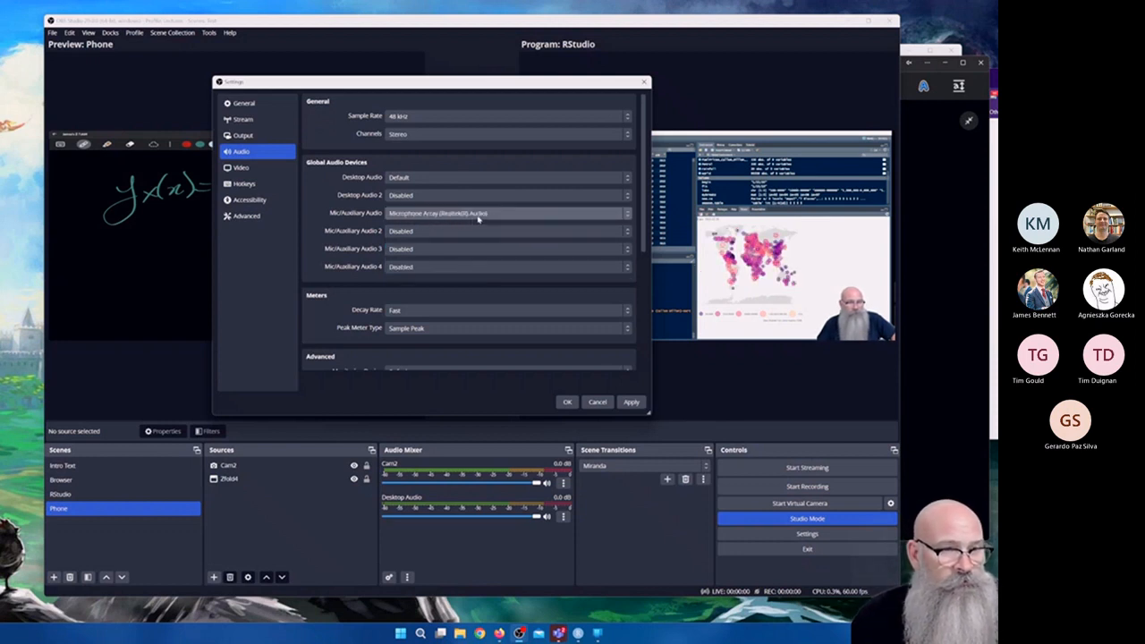
{"action": "left_click", "coordinate": [425, 216]}
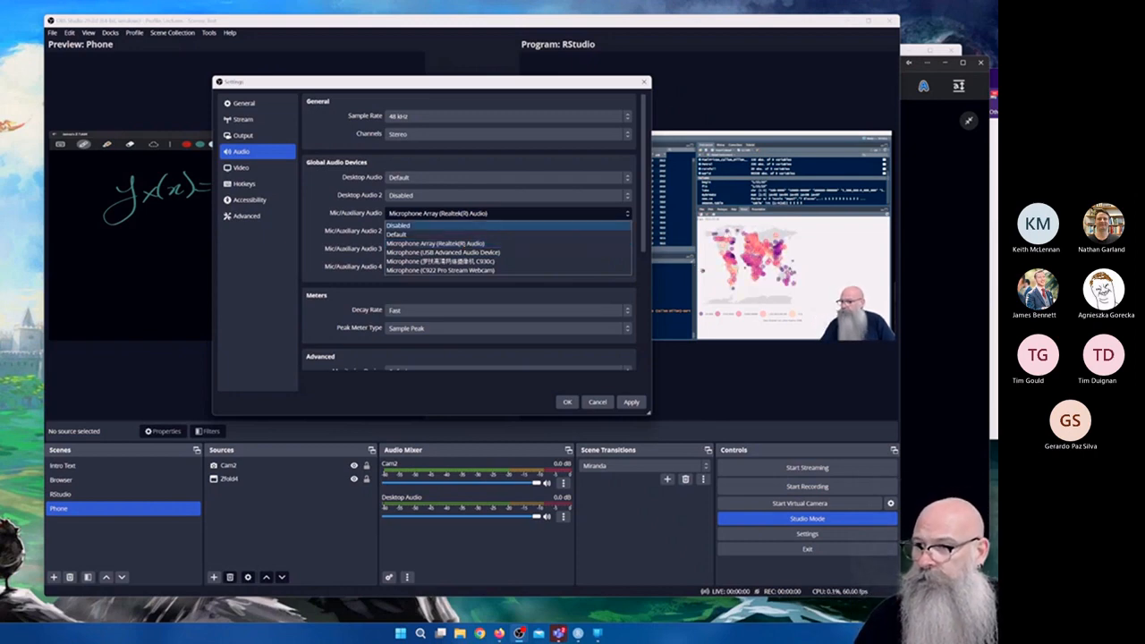
{"action": "key", "text": "Escape"}
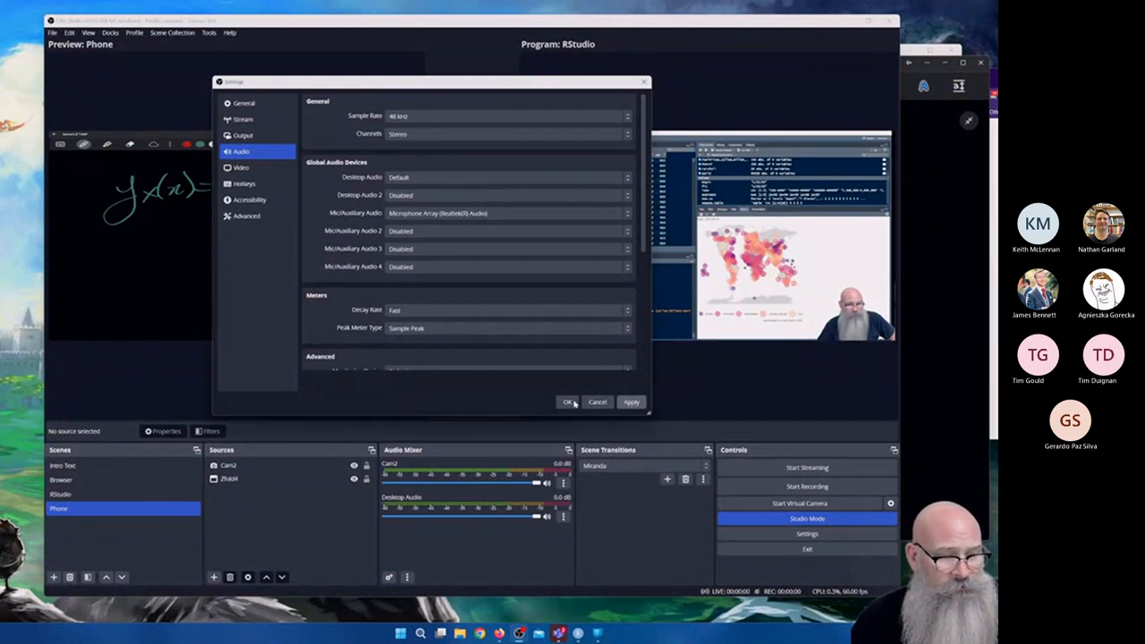
{"action": "left_click", "coordinate": [569, 403]}
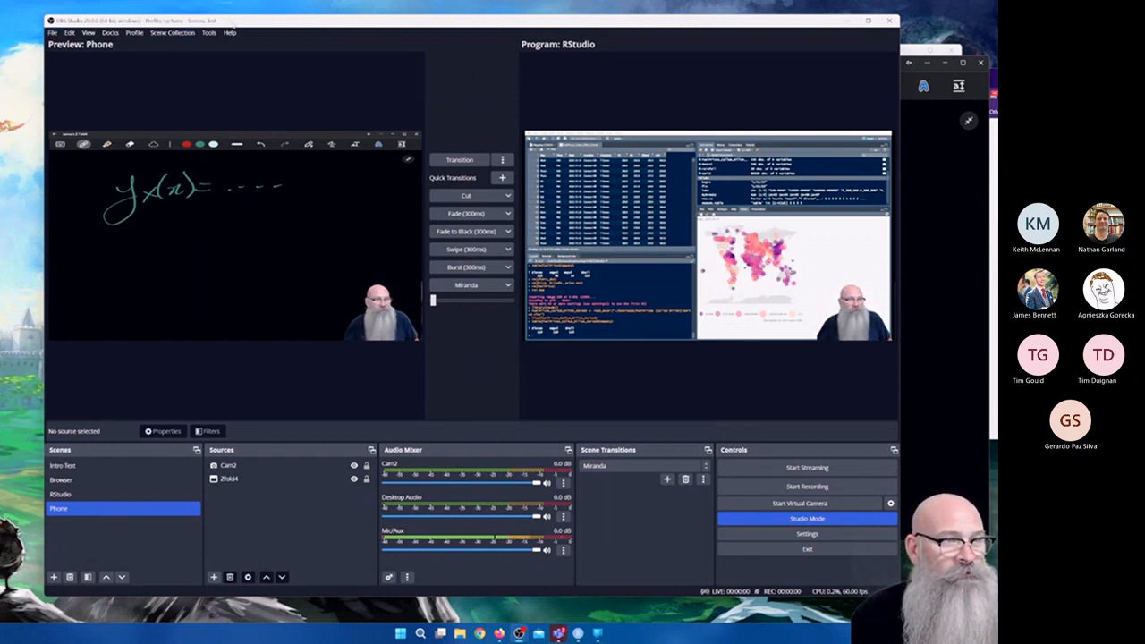
Bring the Browser scene into the program output with the Miranda transition.
{"action": "left_click", "coordinate": [54, 36]}
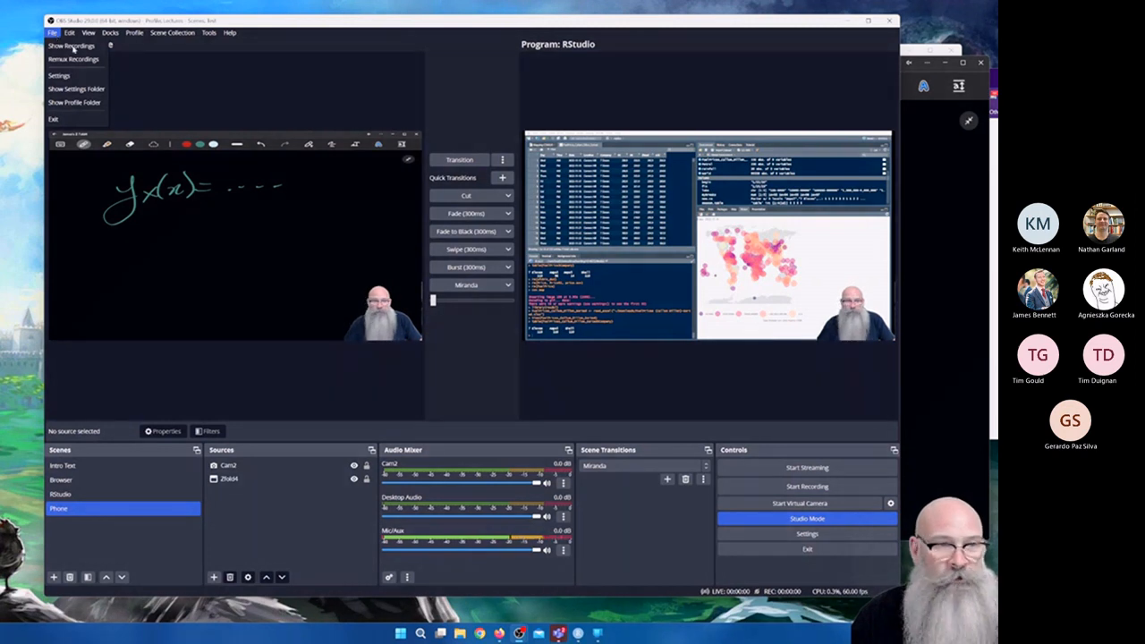
{"action": "left_click", "coordinate": [477, 108]}
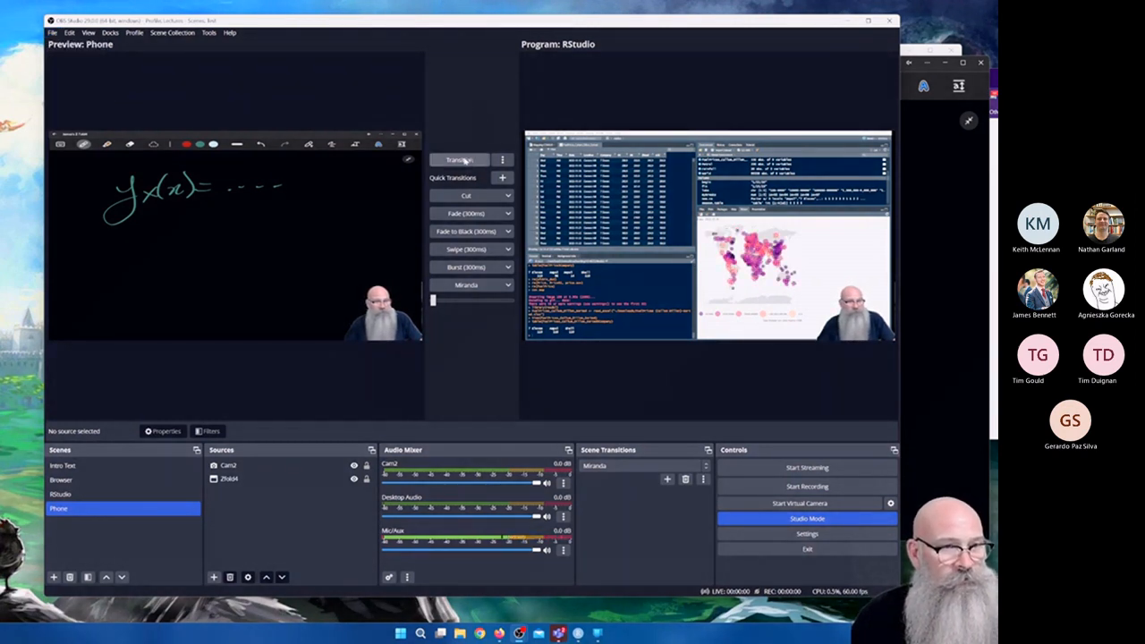
{"action": "left_click", "coordinate": [90, 479]}
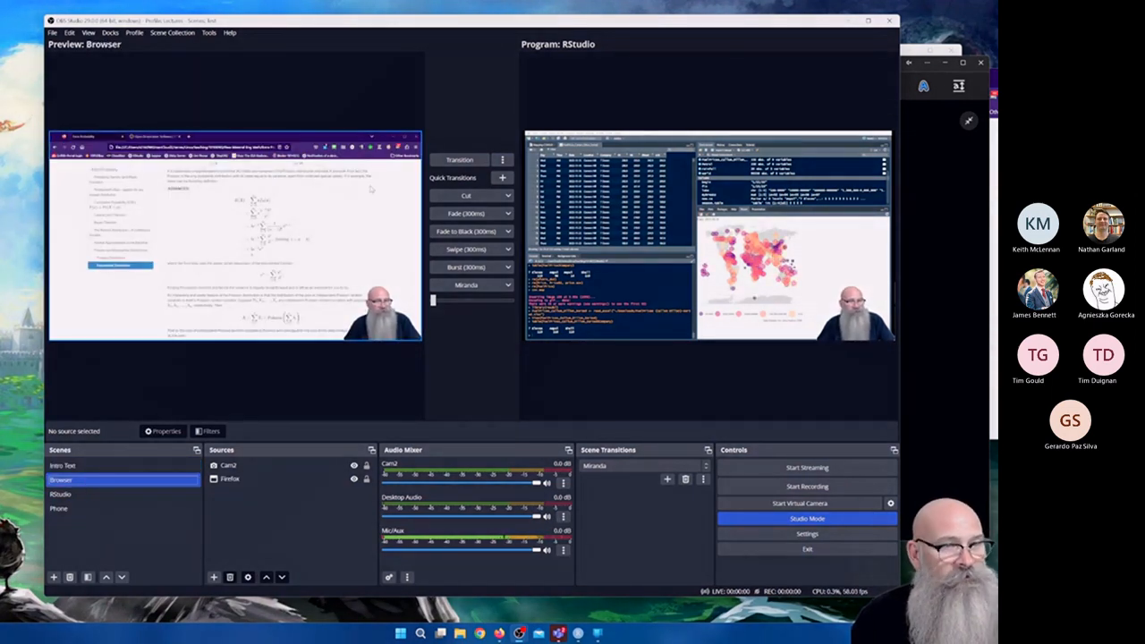
{"action": "left_click", "coordinate": [442, 162]}
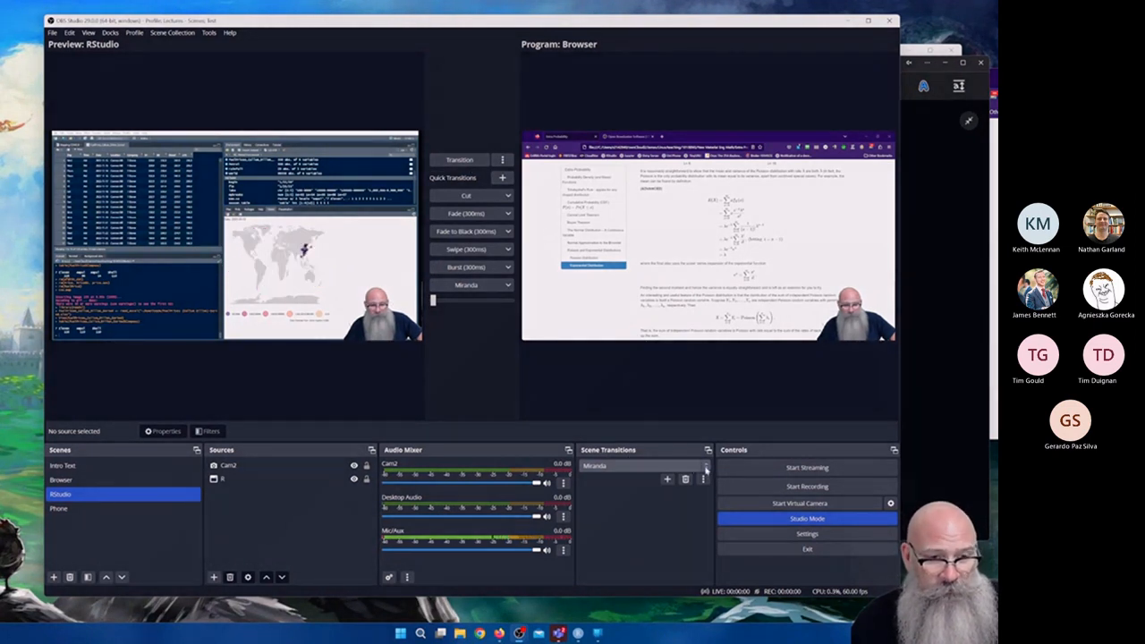
Change the scene transition to Fade and demonstrate it by switching between the RStudio and Browser scenes.
{"action": "left_click", "coordinate": [705, 467]}
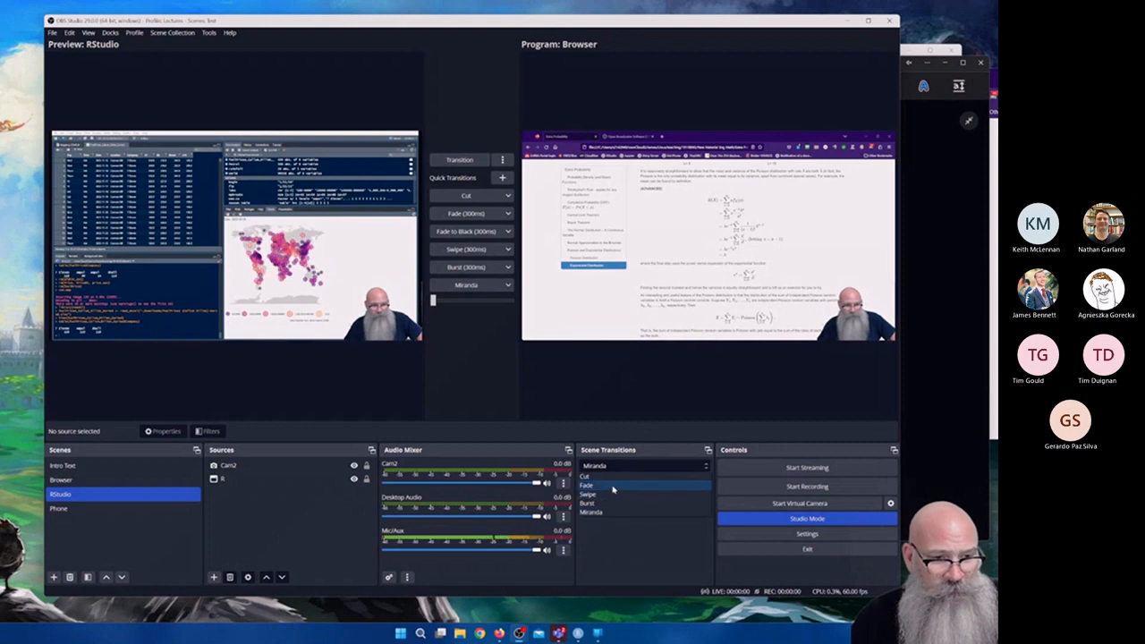
{"action": "left_click", "coordinate": [613, 481]}
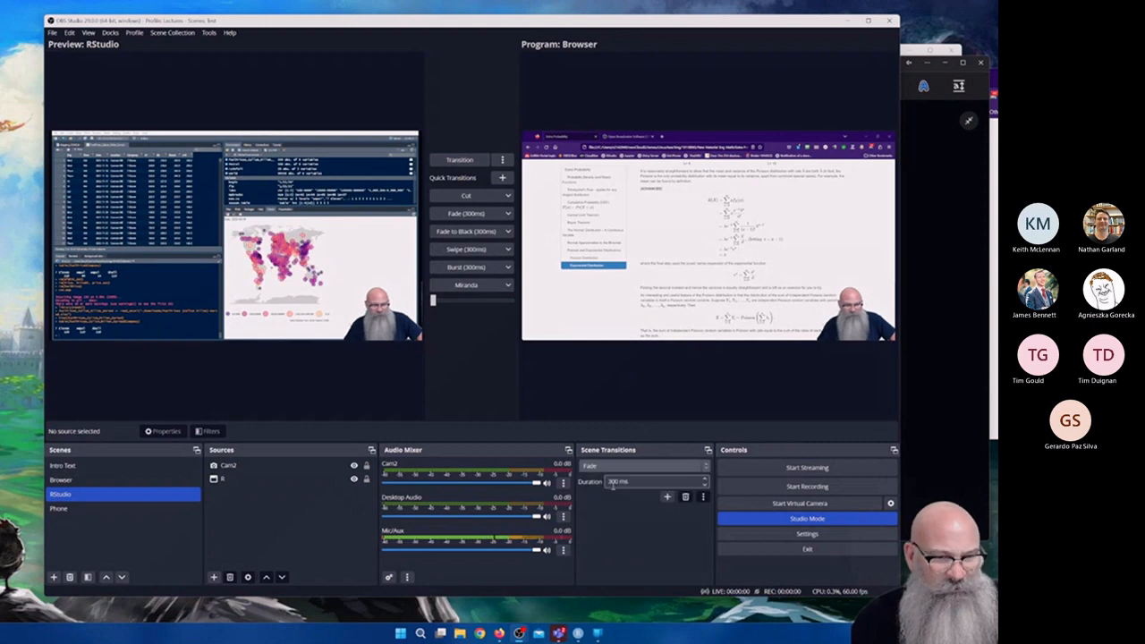
{"action": "left_click", "coordinate": [459, 161]}
{"action": "left_click", "coordinate": [459, 161]}
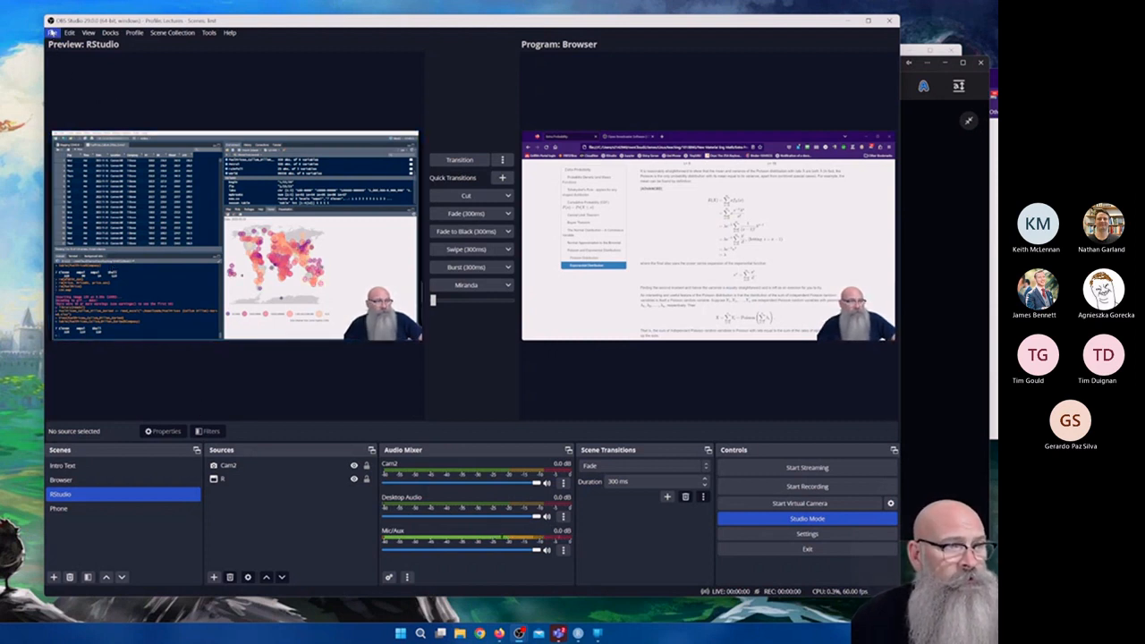
Review the Transition hotkey among the hotkey settings and close the settings without changing anything.
{"action": "left_click", "coordinate": [52, 33]}
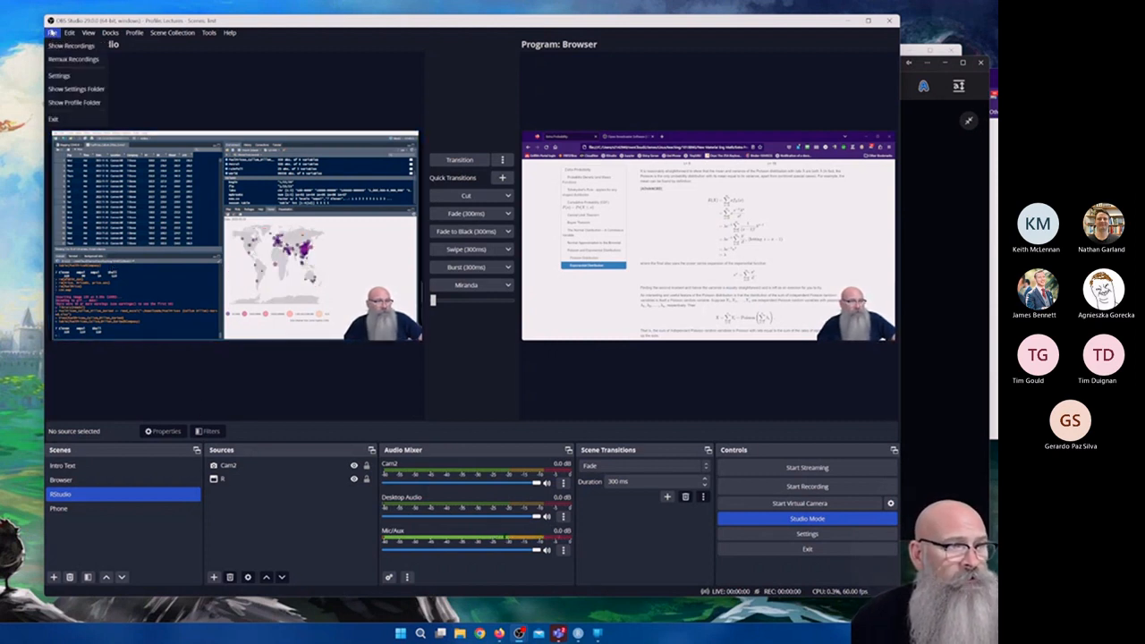
{"action": "left_click", "coordinate": [58, 77]}
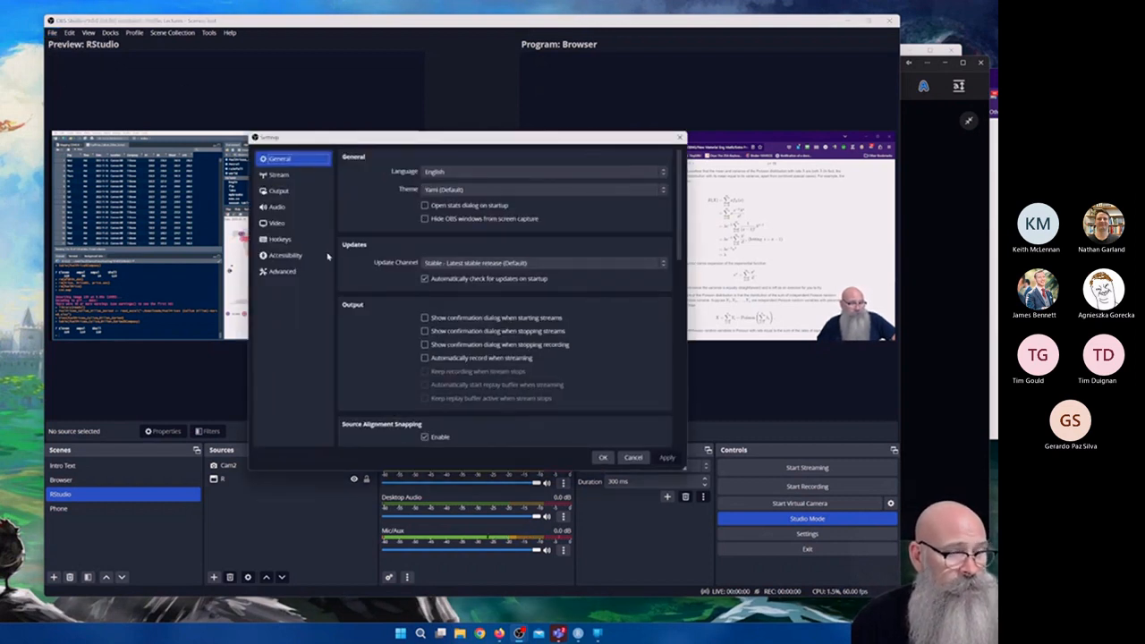
{"action": "left_click", "coordinate": [279, 239]}
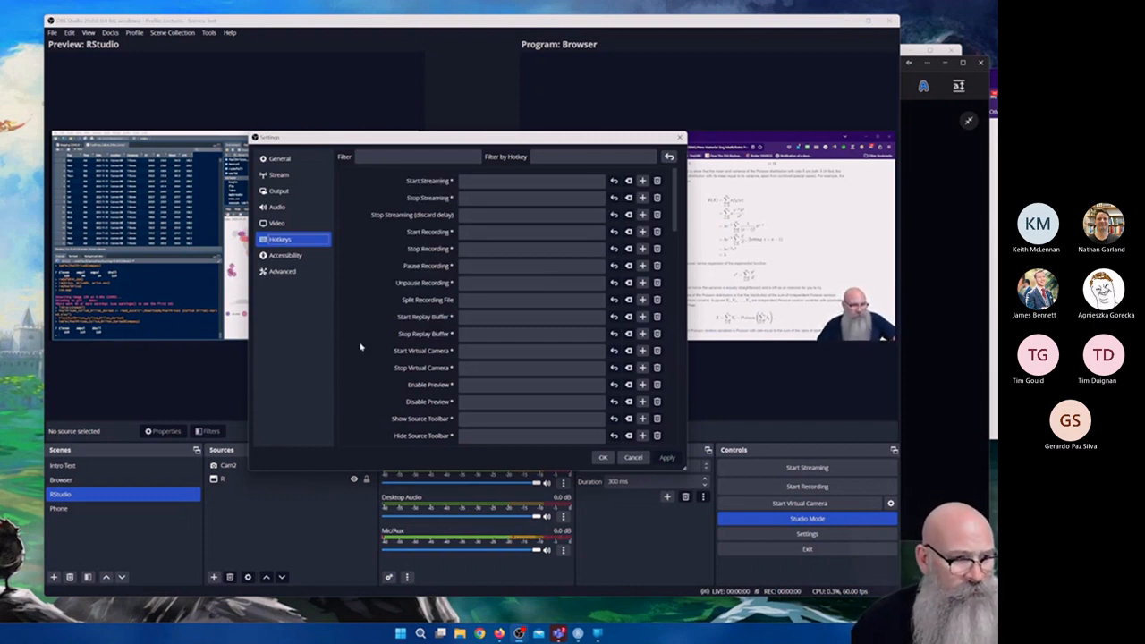
{"action": "scroll", "coordinate": [364, 349], "scroll_direction": "down", "scroll_amount": 1}
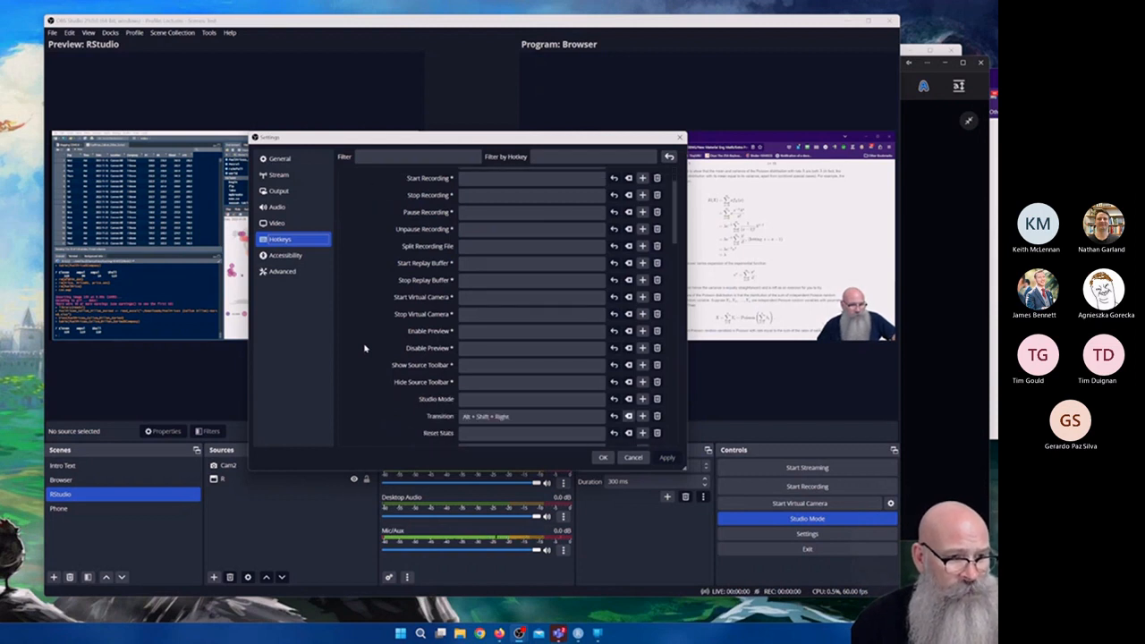
{"action": "scroll", "coordinate": [364, 348], "scroll_direction": "down", "scroll_amount": 1}
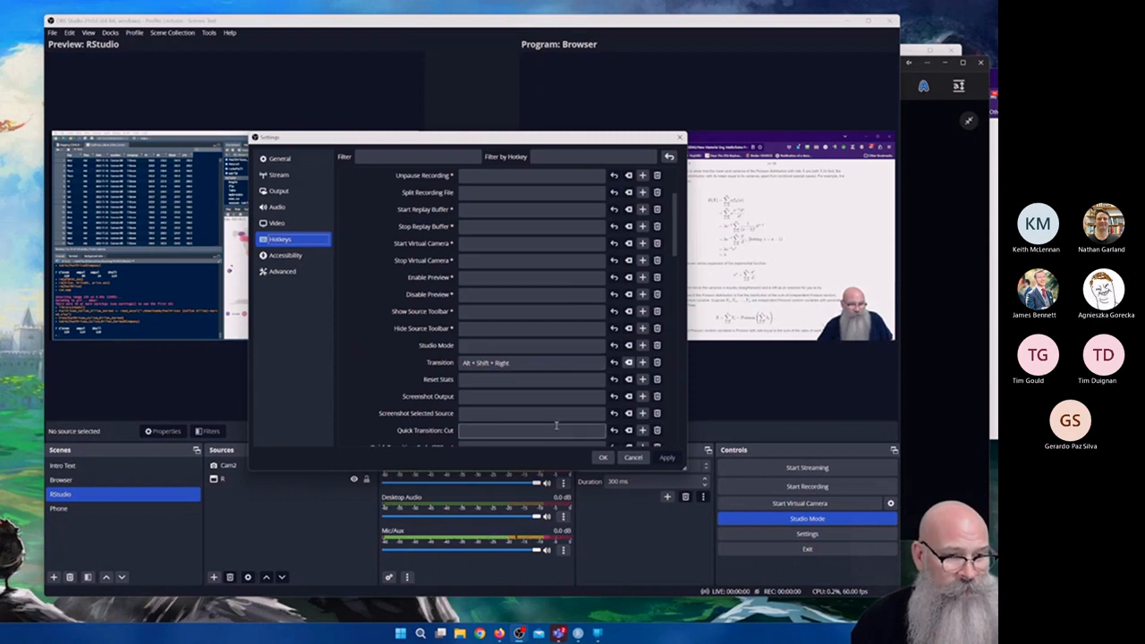
{"action": "left_click", "coordinate": [631, 458]}
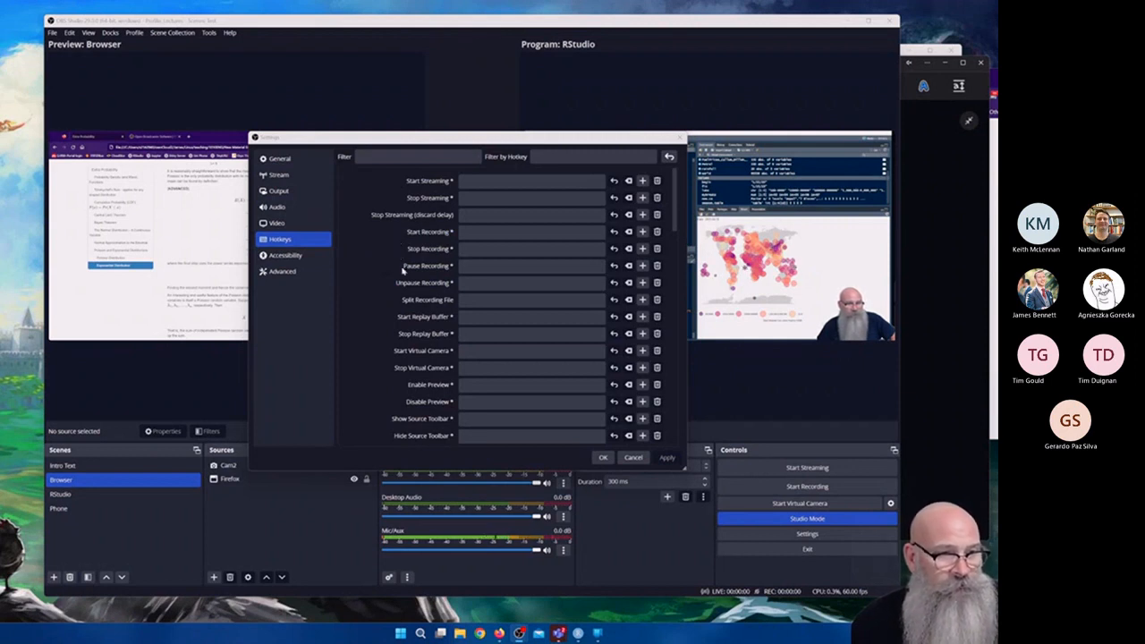
Try Alt + Shift + 1 as the hotkey for switching to the Intro Text scene.
{"action": "scroll", "coordinate": [401, 272], "scroll_direction": "down", "scroll_amount": 3}
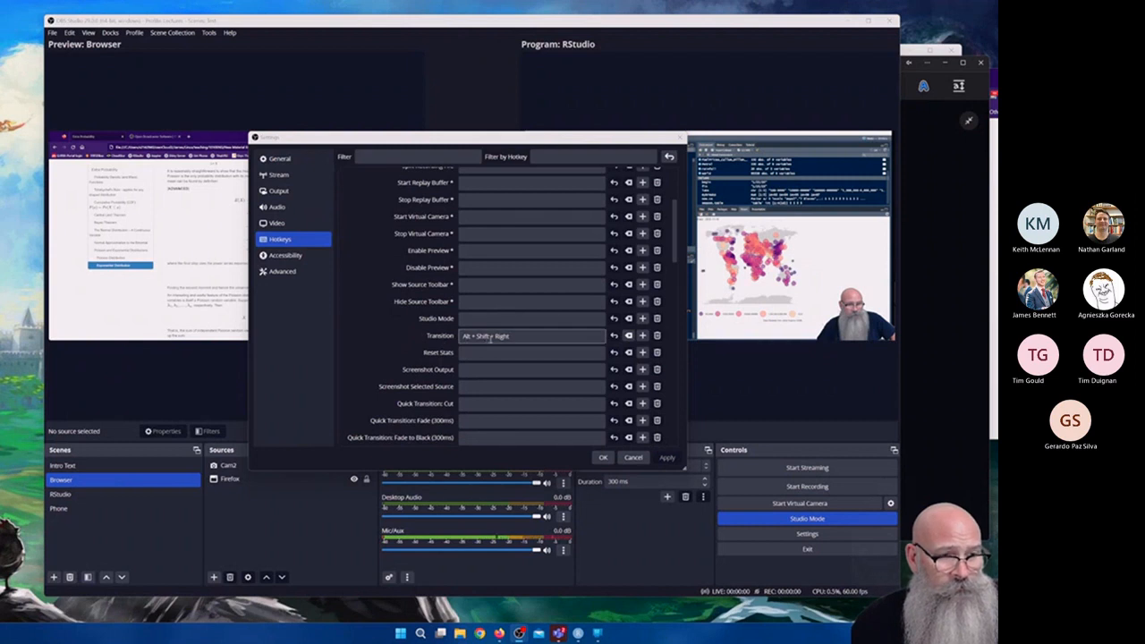
{"action": "scroll", "coordinate": [437, 357], "scroll_direction": "down", "scroll_amount": 4}
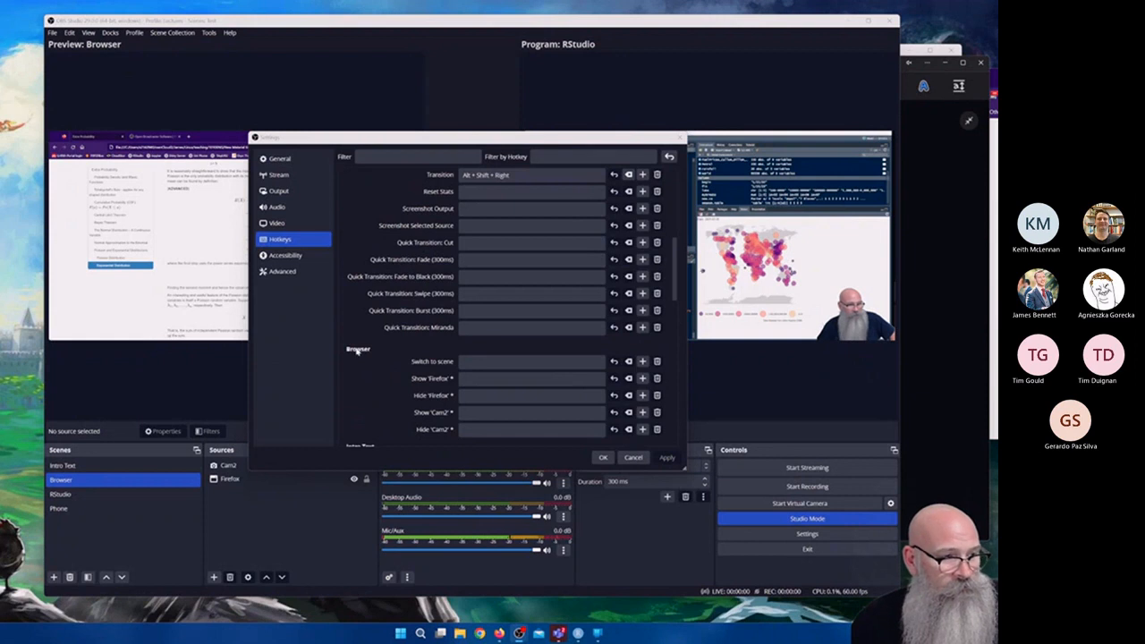
{"action": "scroll", "coordinate": [364, 346], "scroll_direction": "up", "scroll_amount": 6}
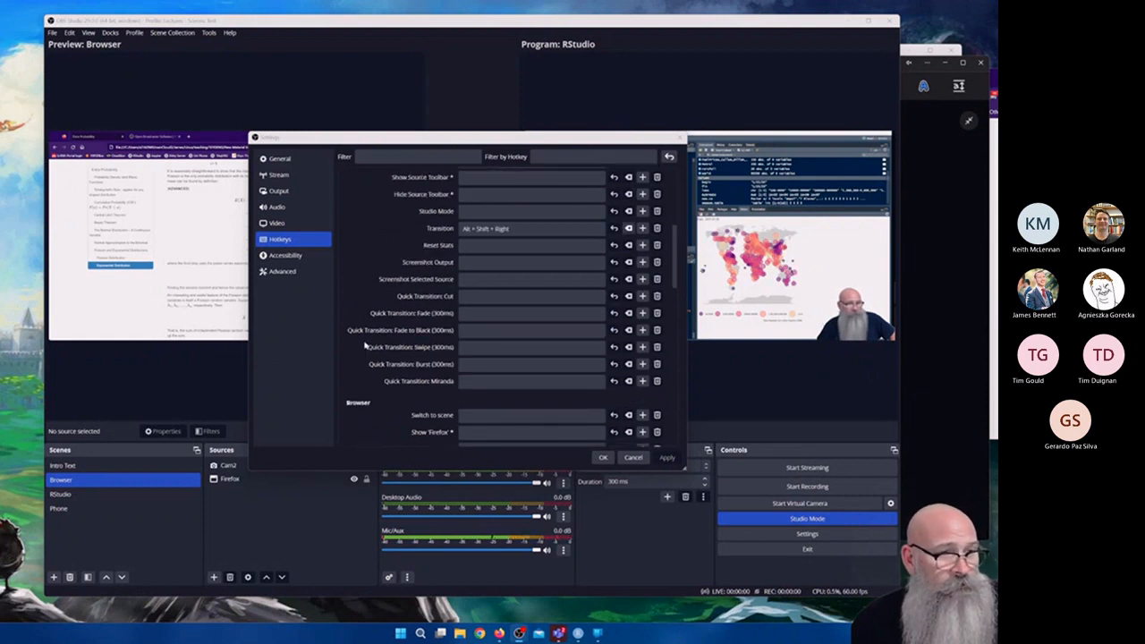
{"action": "scroll", "coordinate": [364, 345], "scroll_direction": "up", "scroll_amount": 5}
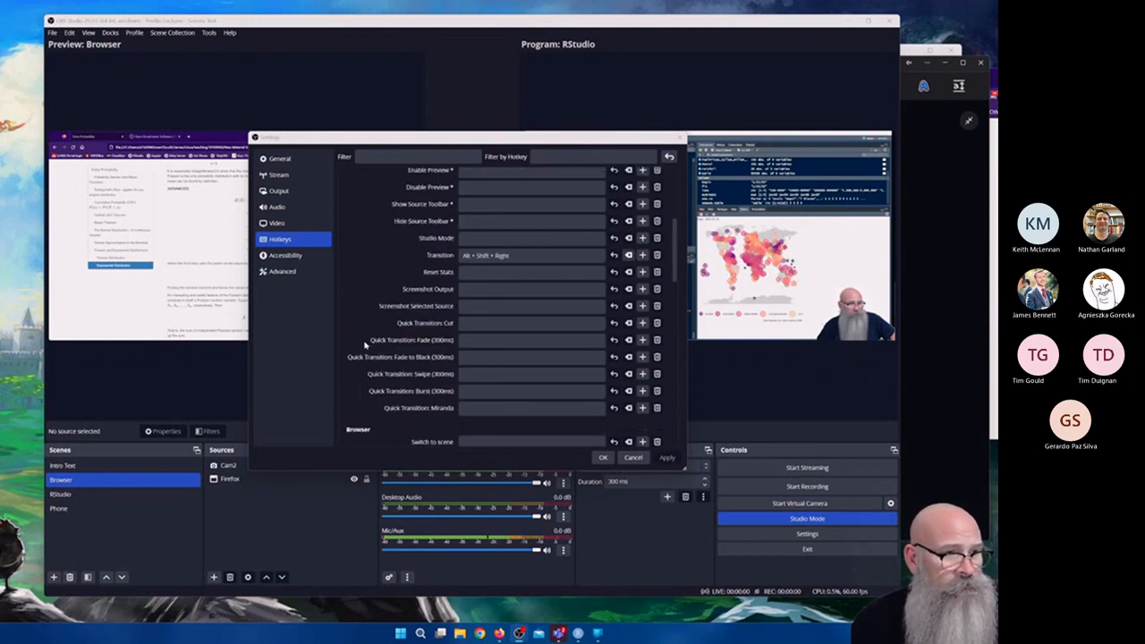
{"action": "scroll", "coordinate": [364, 346], "scroll_direction": "down", "scroll_amount": 10}
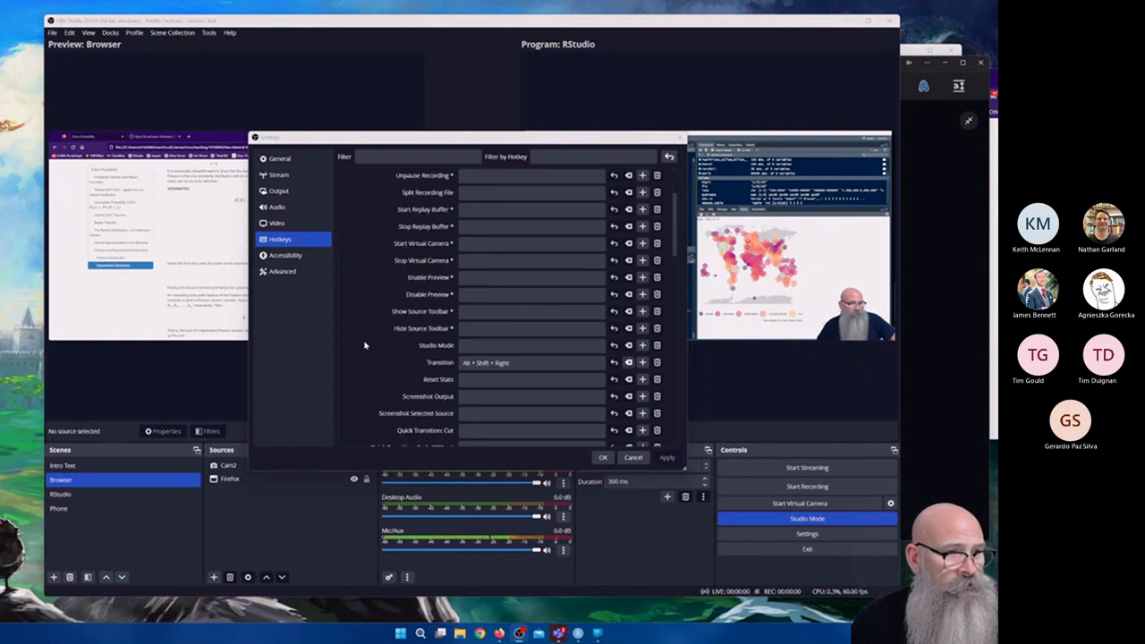
{"action": "scroll", "coordinate": [364, 345], "scroll_direction": "down", "scroll_amount": 6}
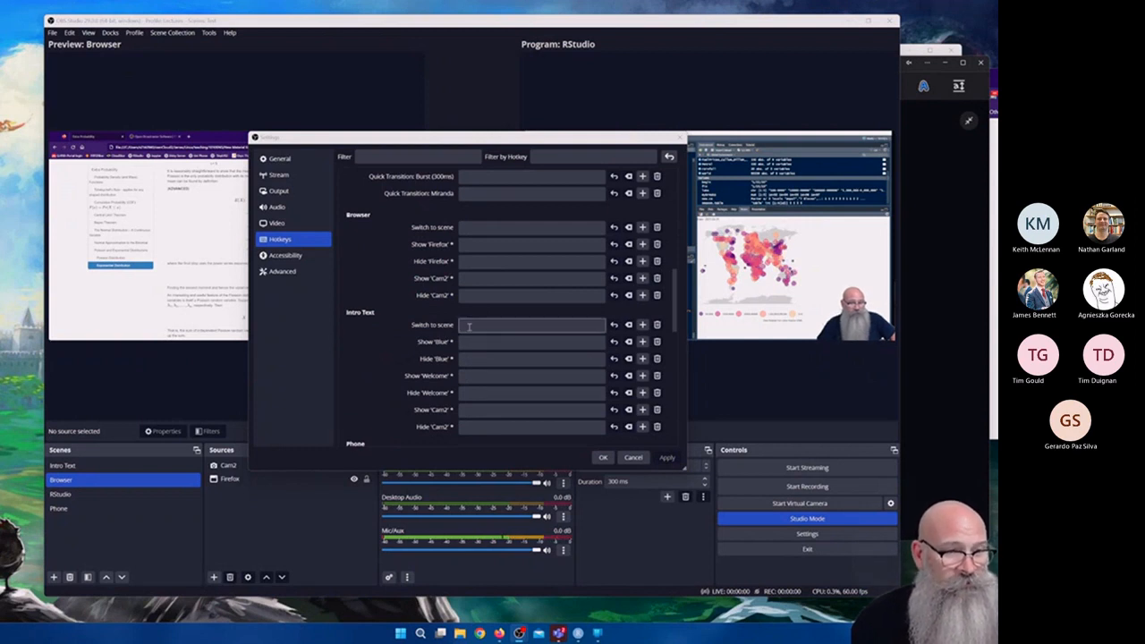
{"action": "left_click", "coordinate": [469, 327]}
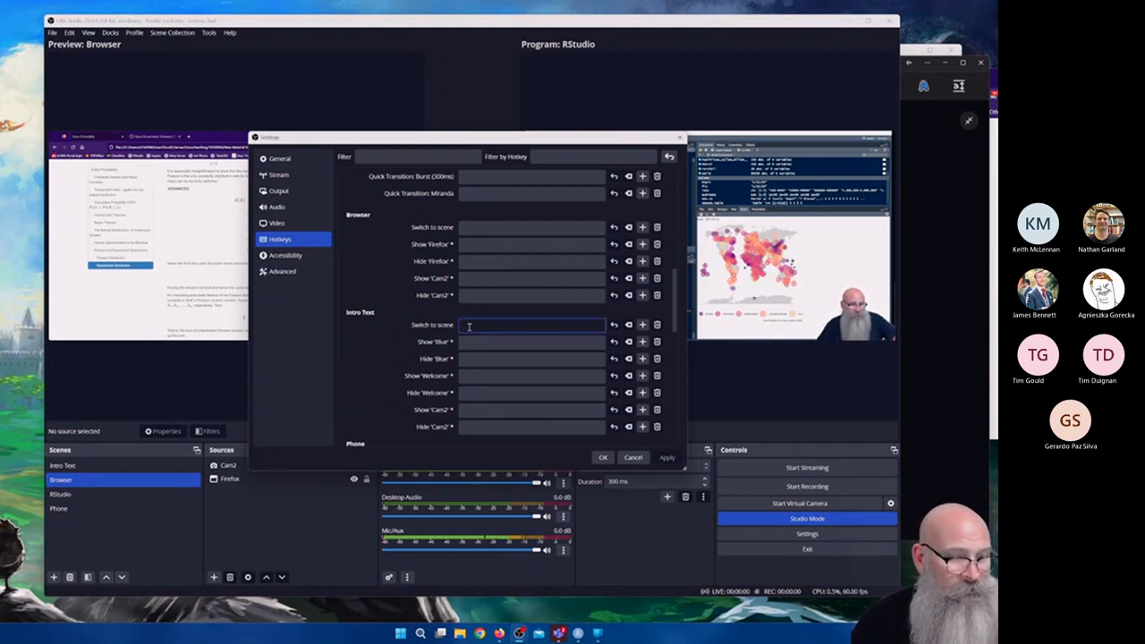
{"action": "key", "text": "alt+shift+1"}
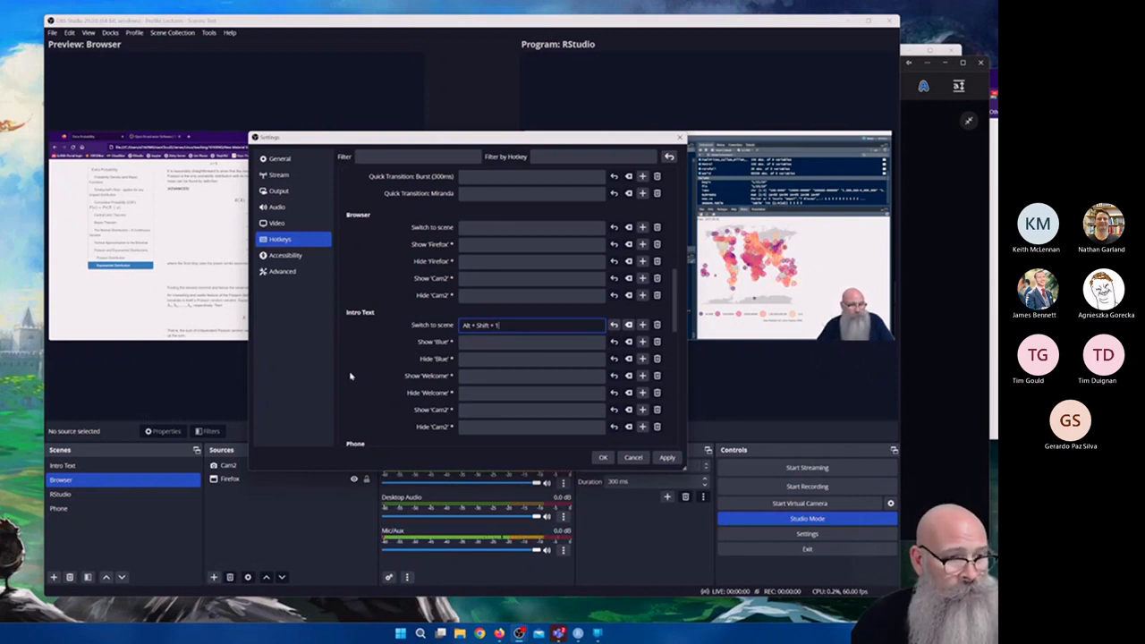
Try Alt + Shift + 2 as the hotkey for switching to the Browser scene, and discard the hotkey changes.
{"action": "scroll", "coordinate": [348, 376], "scroll_direction": "down", "scroll_amount": 2}
{"action": "scroll", "coordinate": [348, 377], "scroll_direction": "up", "scroll_amount": 3}
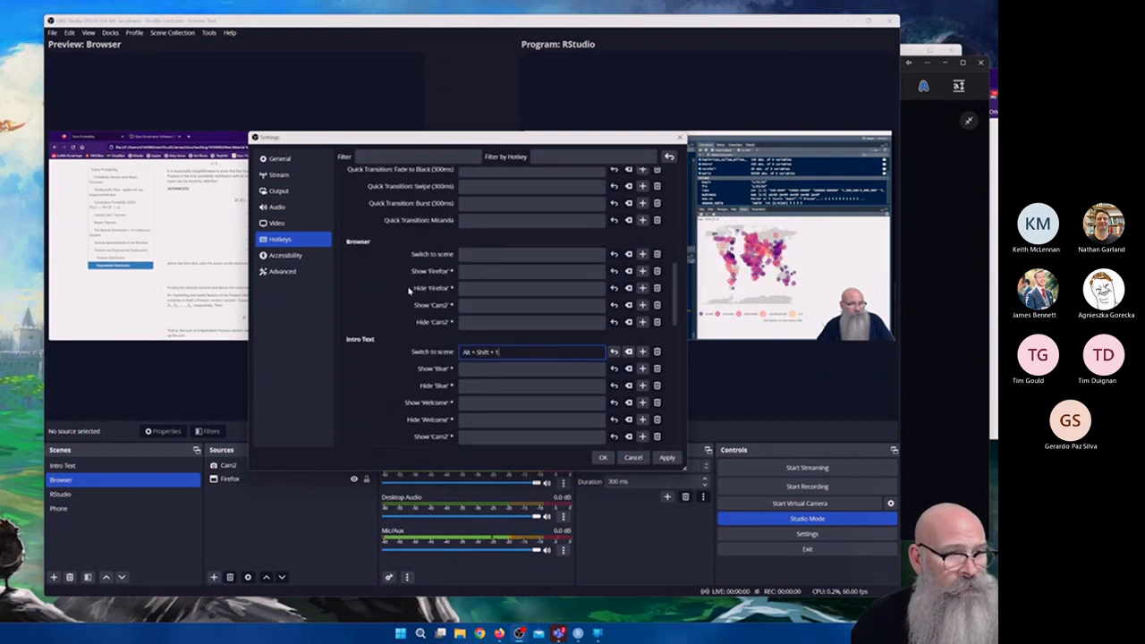
{"action": "left_click", "coordinate": [482, 253]}
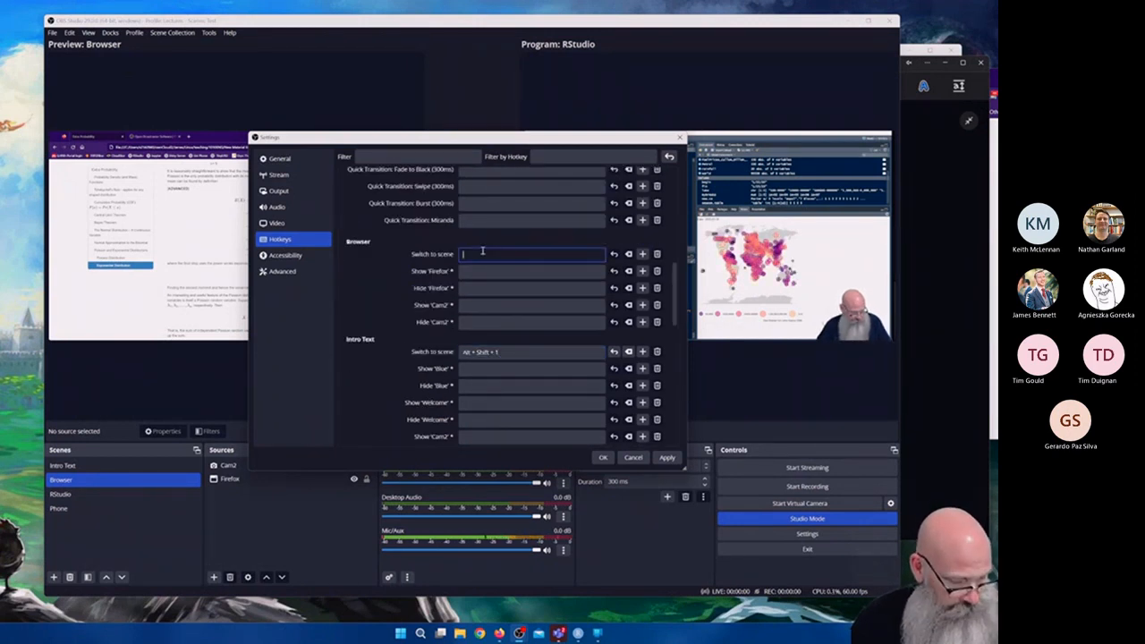
{"action": "key", "text": "alt+shift+2"}
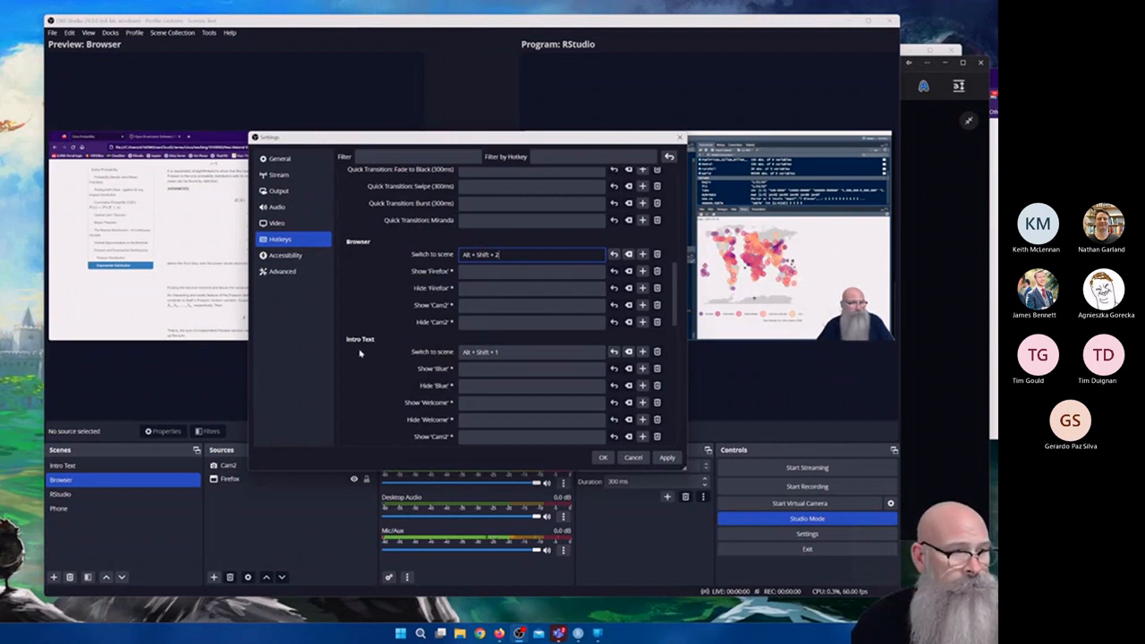
{"action": "left_click", "coordinate": [632, 457]}
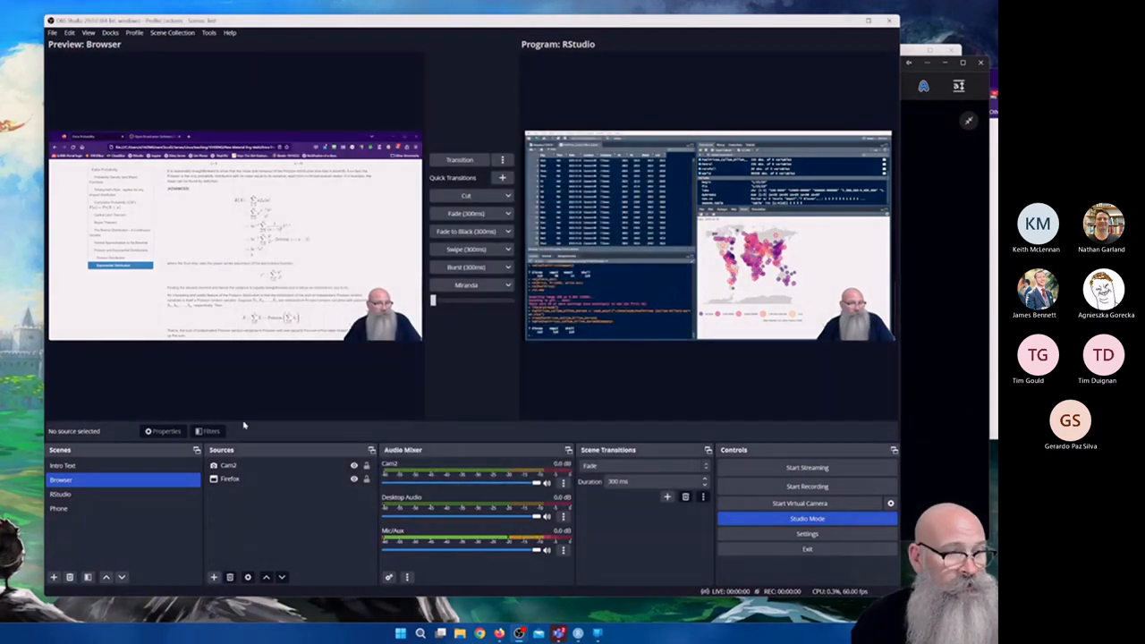
Load the Intro Text scene into the preview.
{"action": "left_click", "coordinate": [108, 471]}
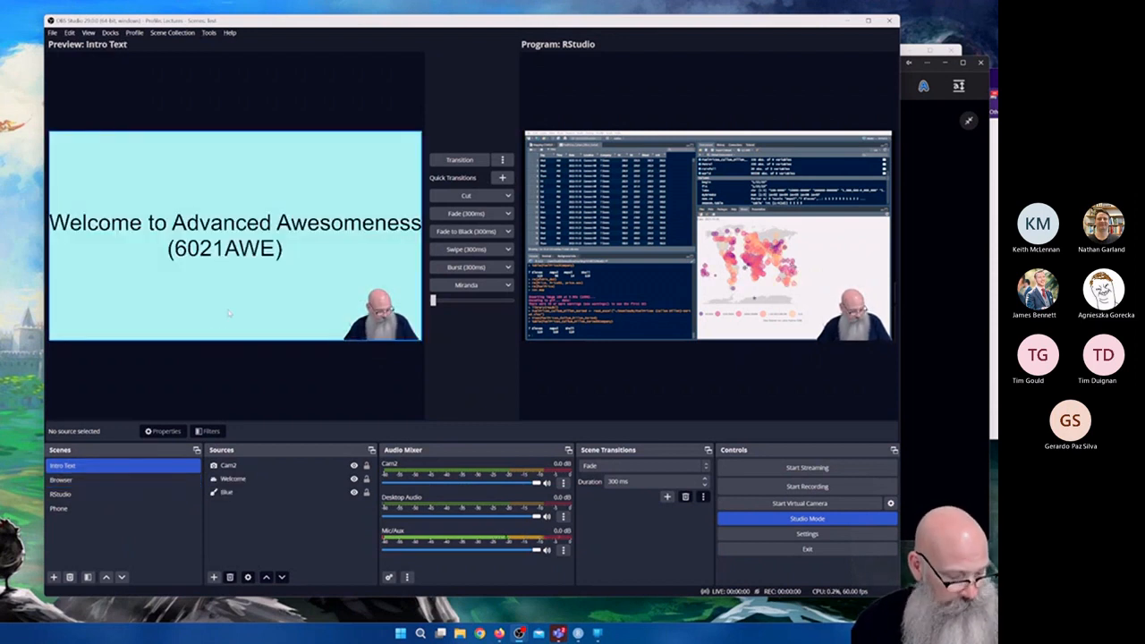
{"action": "key", "text": "space"}
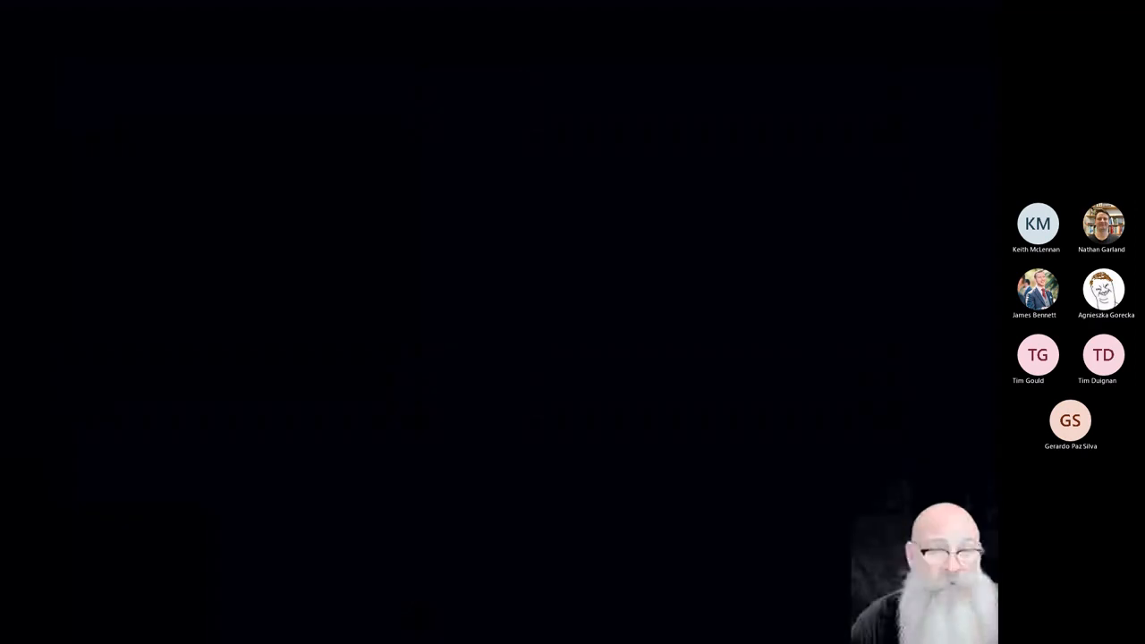